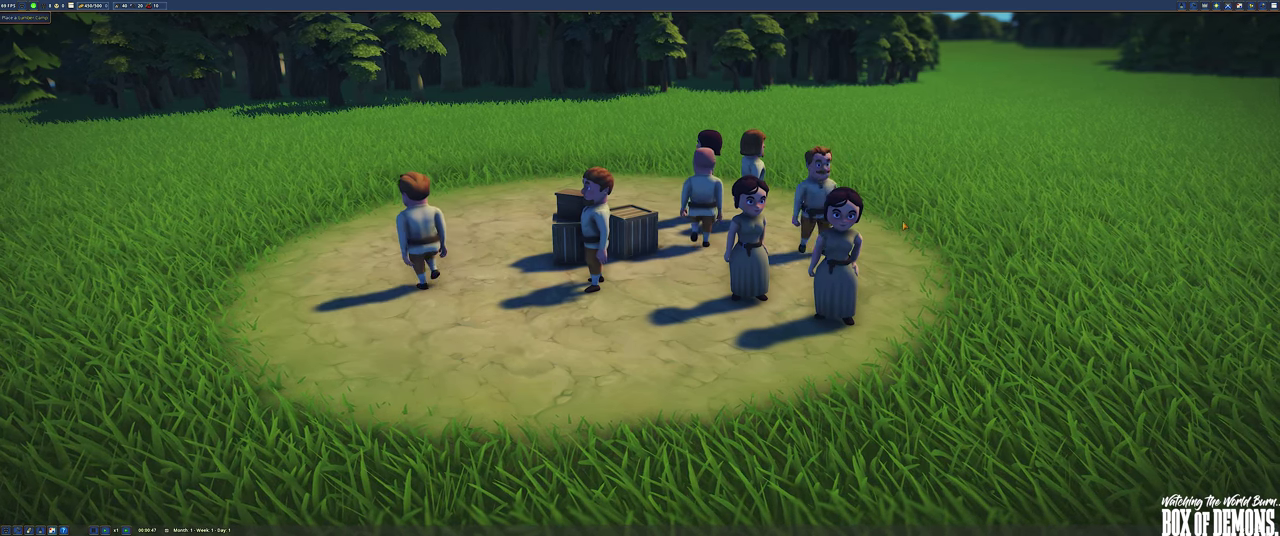
pyautogui.scroll(-5, 902, 222)
pyautogui.scroll(-5, 902, 222)
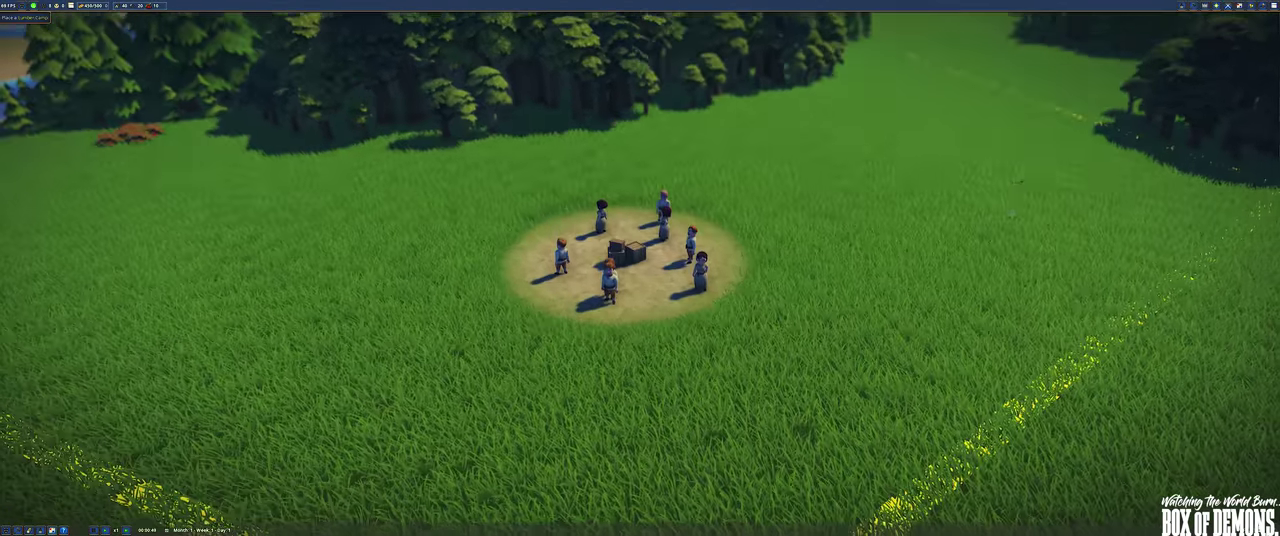
pyautogui.scroll(-4, 757, 203)
pyautogui.scroll(-4, 757, 203)
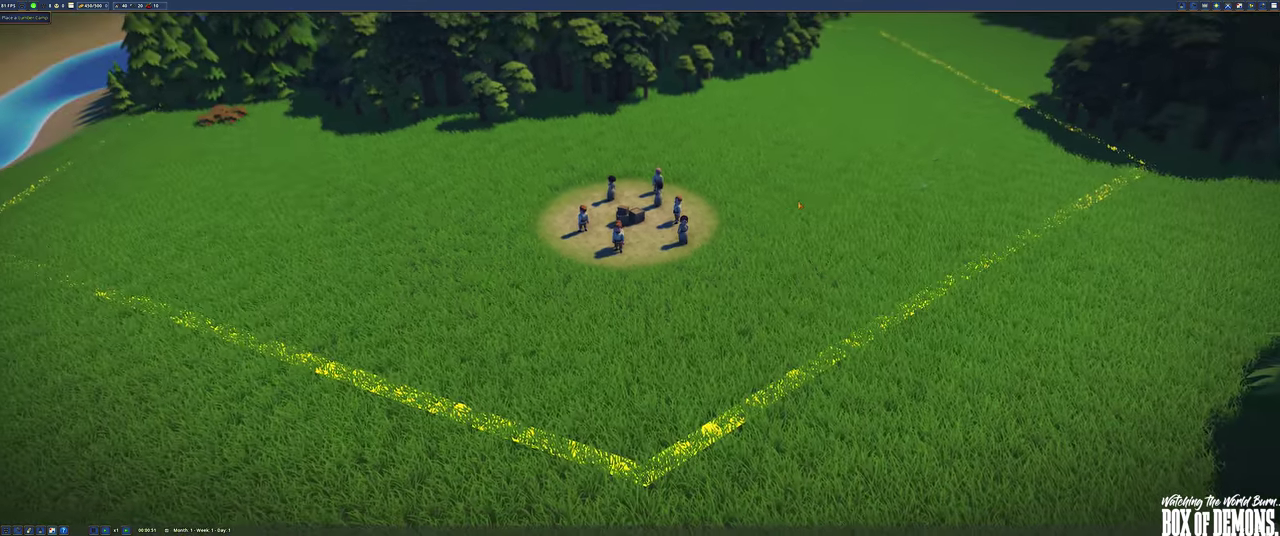
pyautogui.scroll(3, 757, 203)
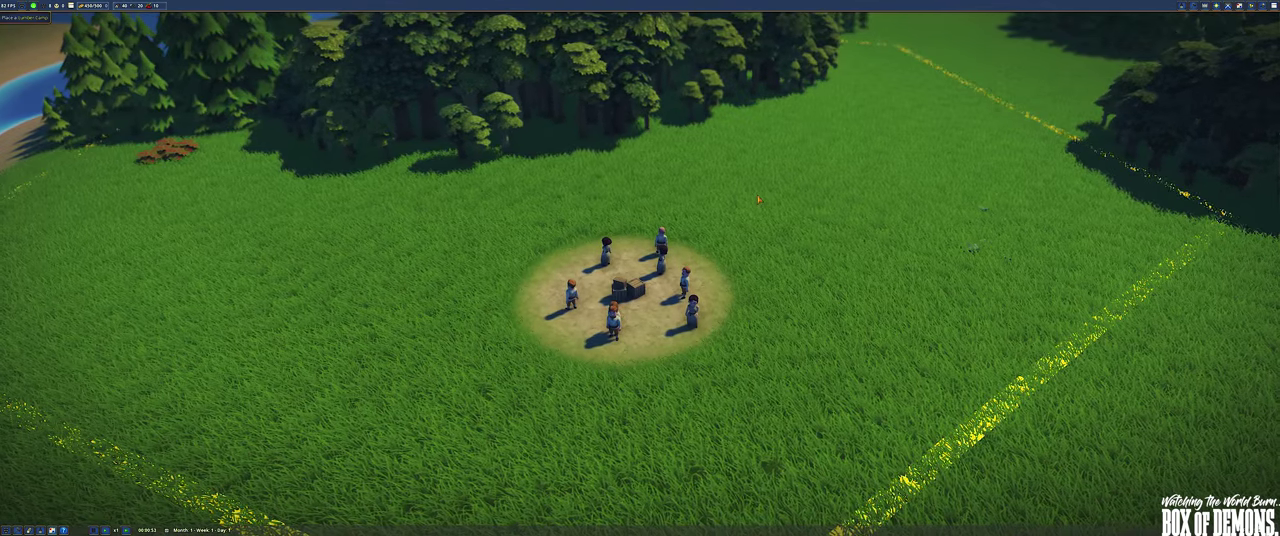
# Pan and orbit to inspect the forest, river and territory border around the villagers
pyautogui.press('w')
pyautogui.press('a')
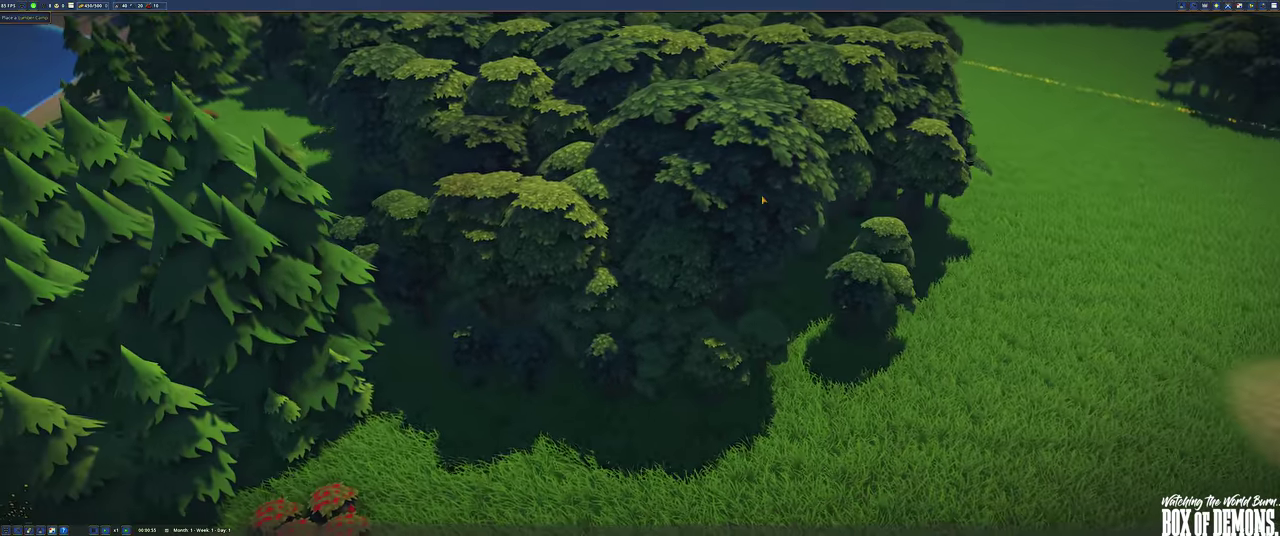
pyautogui.scroll(-3, 762, 200)
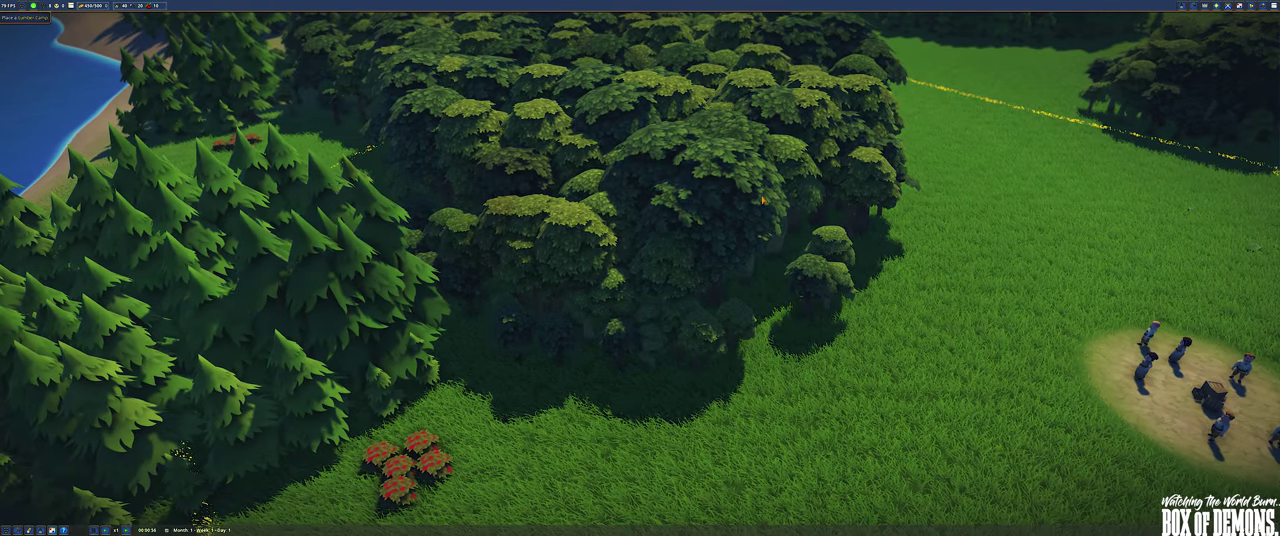
pyautogui.scroll(-3, 762, 200)
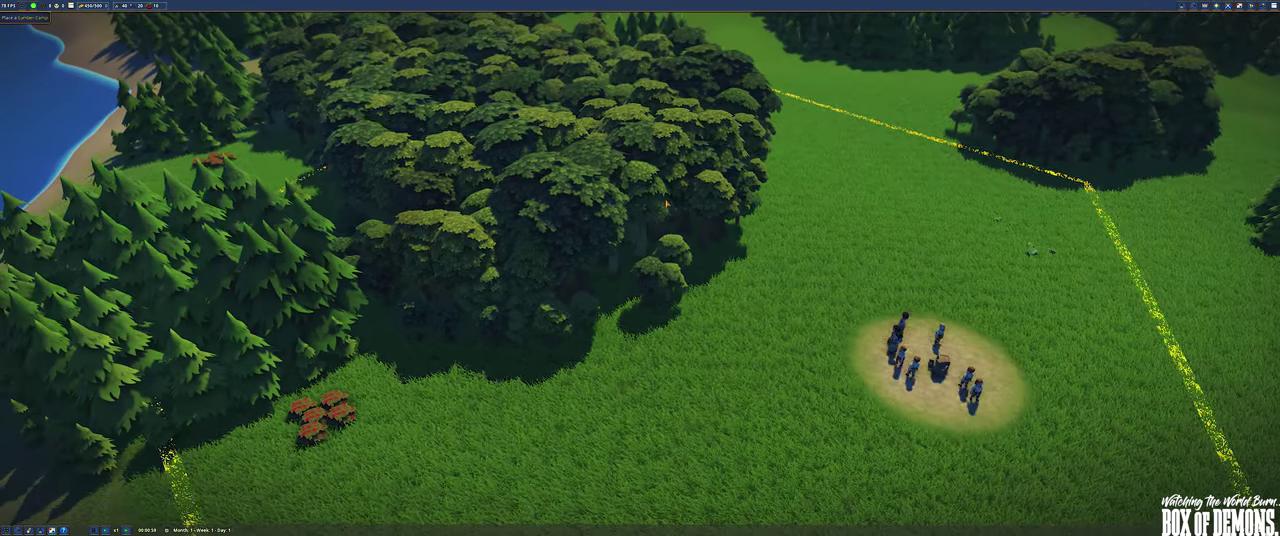
pyautogui.scroll(-3, 684, 202)
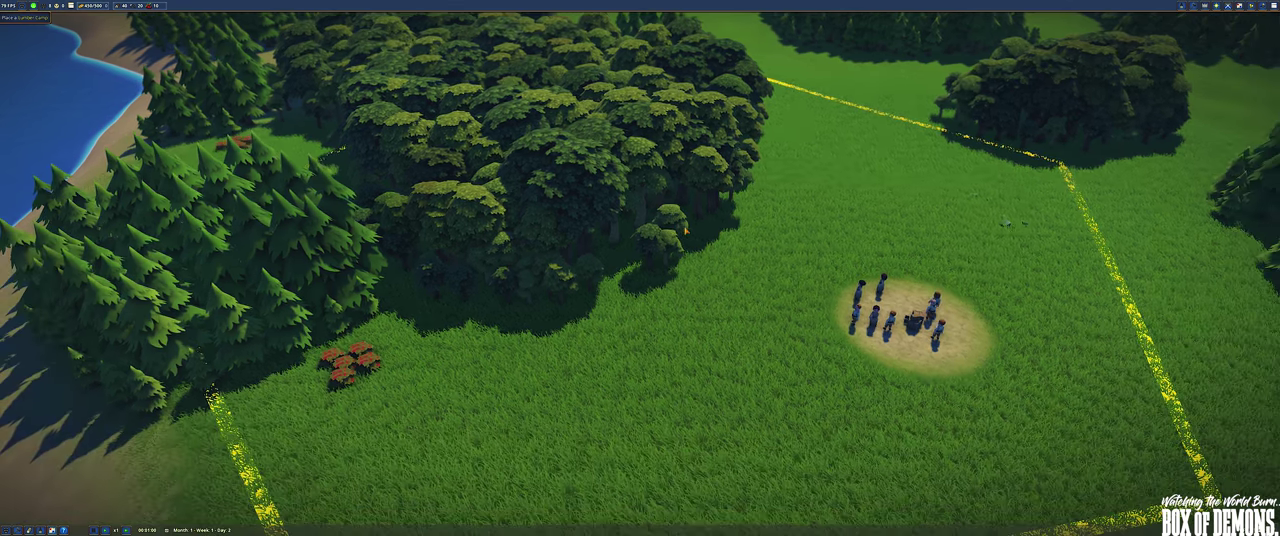
pyautogui.middleClick(773, 246)
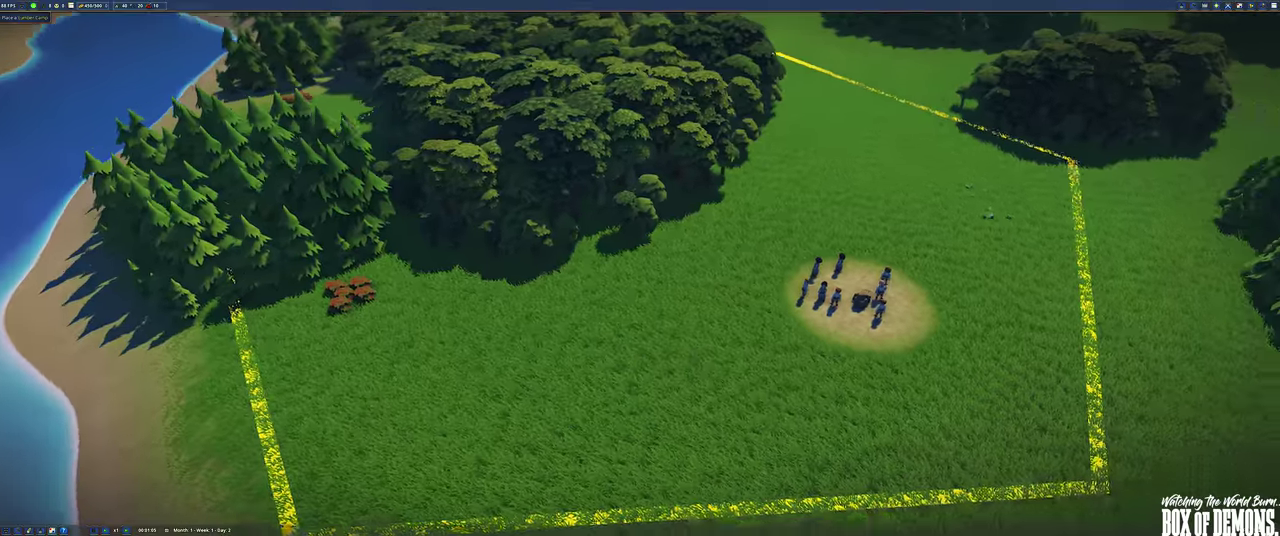
pyautogui.moveTo(640, 270); pyautogui.dragTo(700, 270)
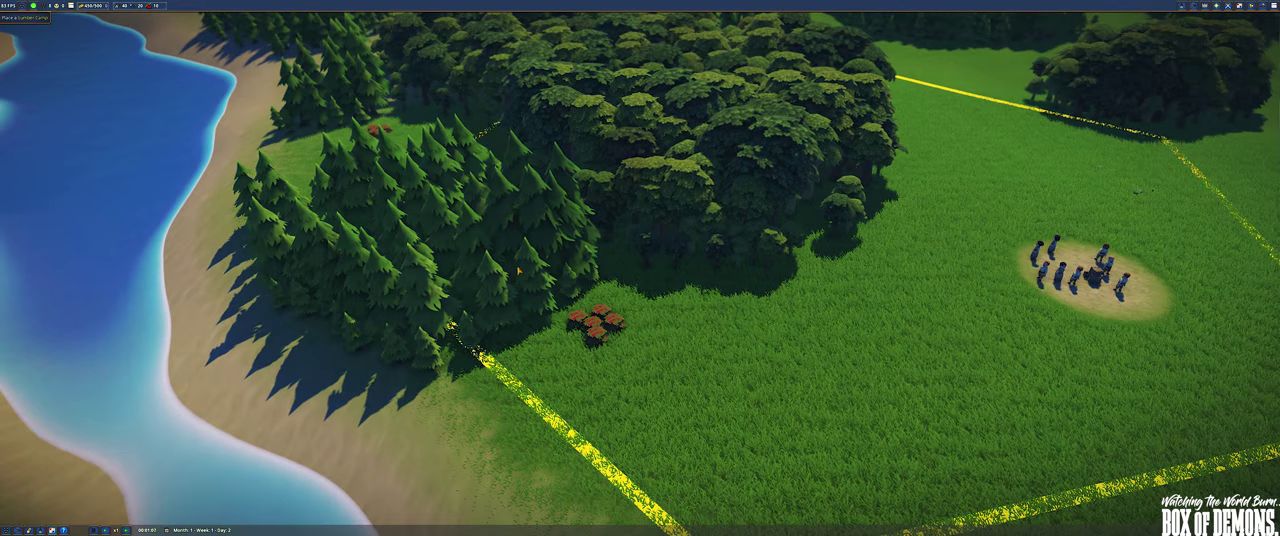
pyautogui.middleClick(640, 270)
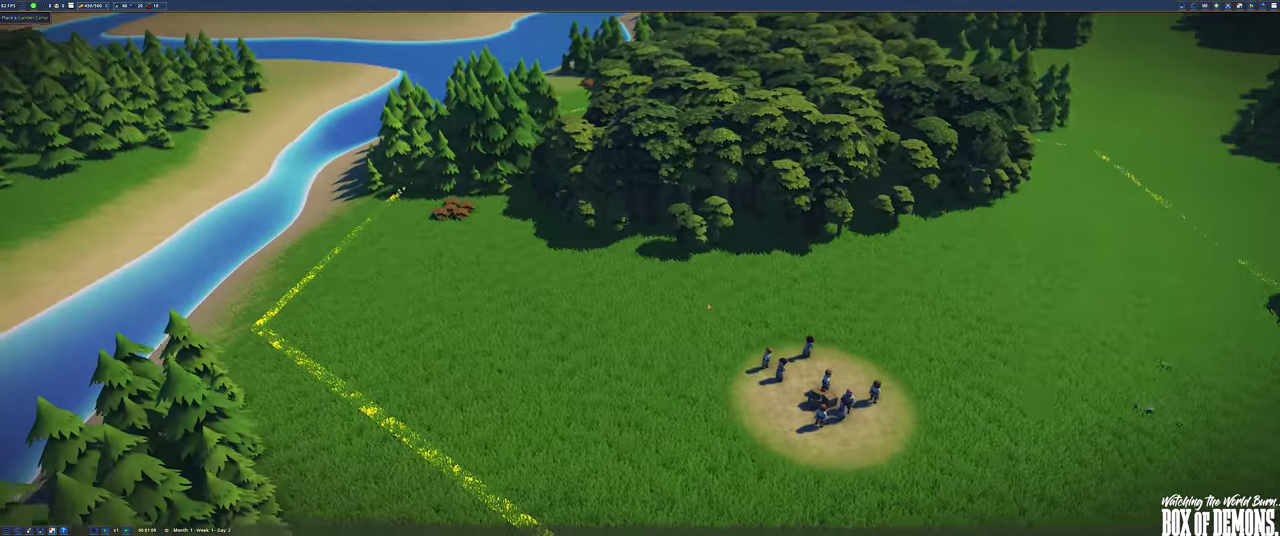
pyautogui.scroll(8, 640, 330)
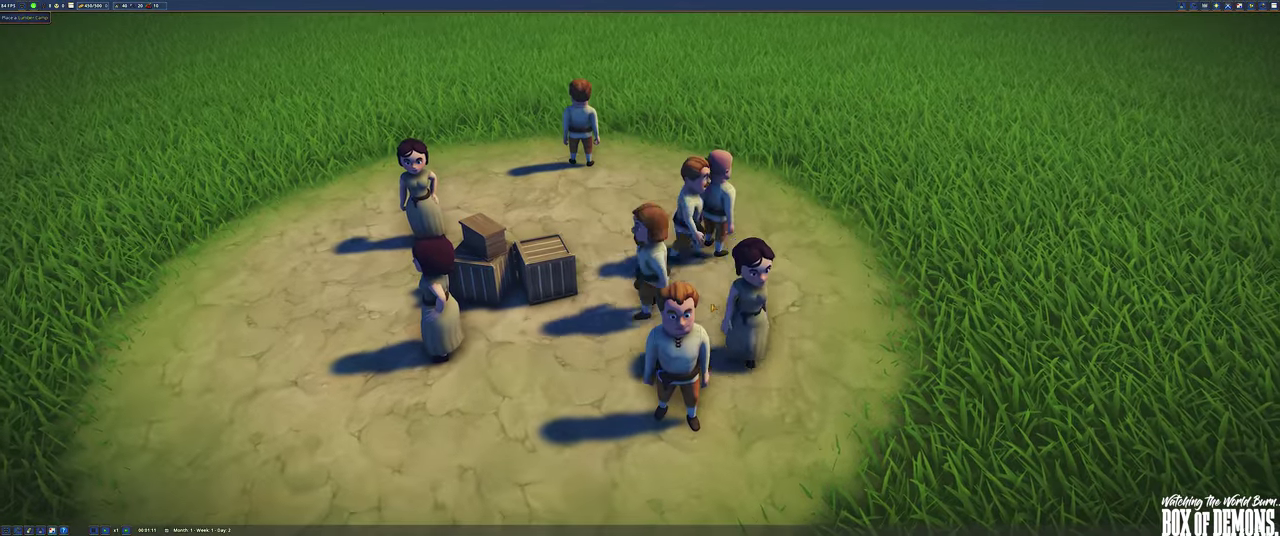
pyautogui.scroll(-4, 713, 308)
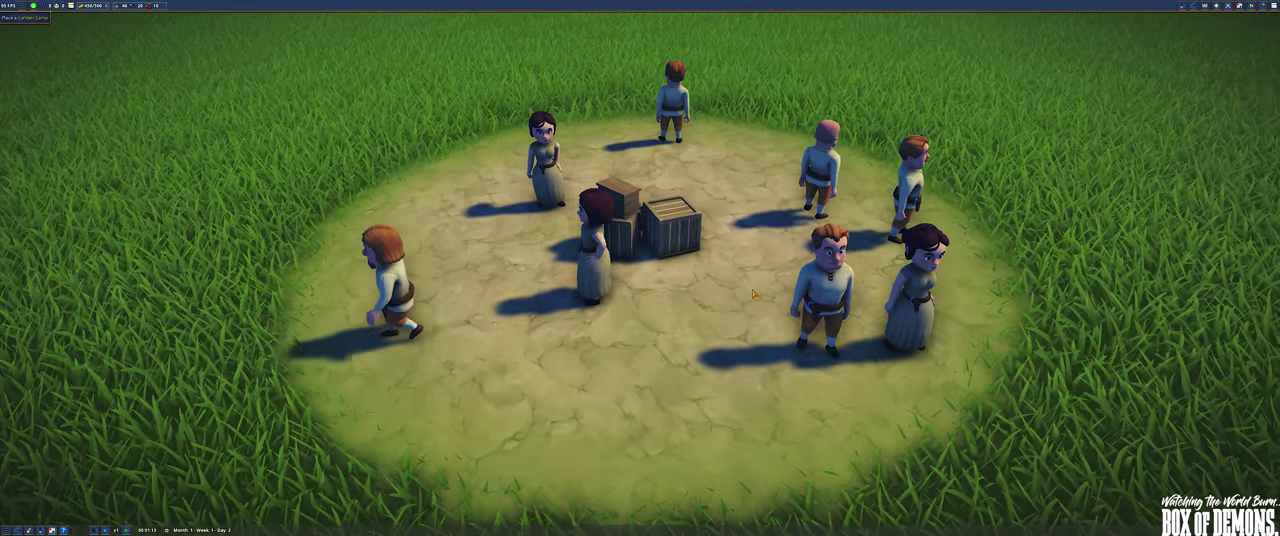
pyautogui.scroll(-2, 754, 293)
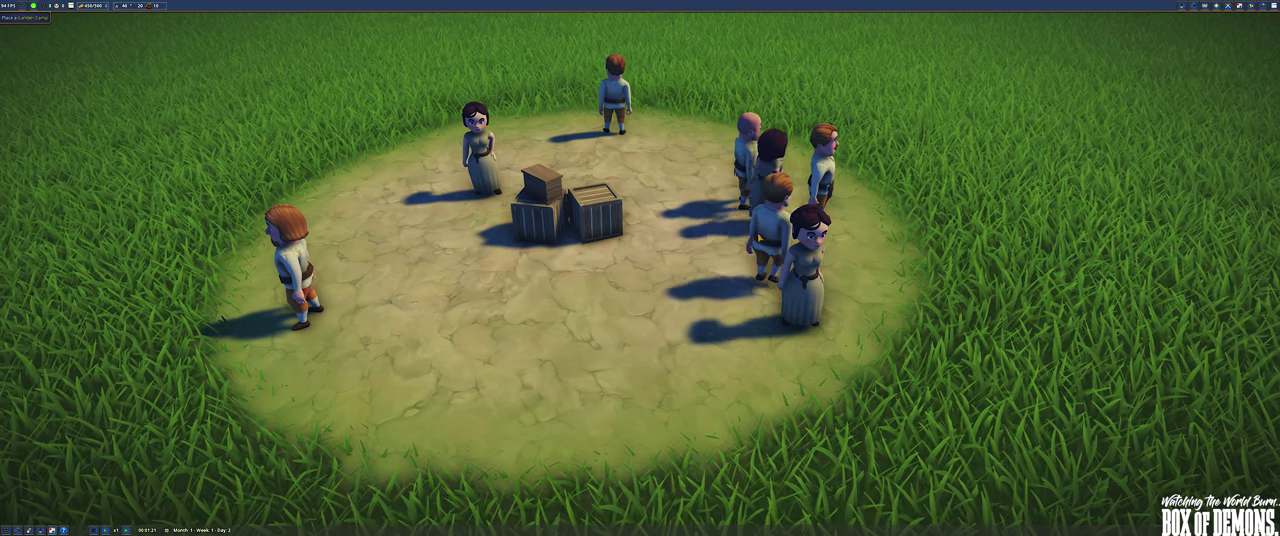
# Make one camp villager a woodcutter and another a builder
pyautogui.click(290, 265)
pyautogui.moveTo(325, 276); pyautogui.dragTo(331, 270)
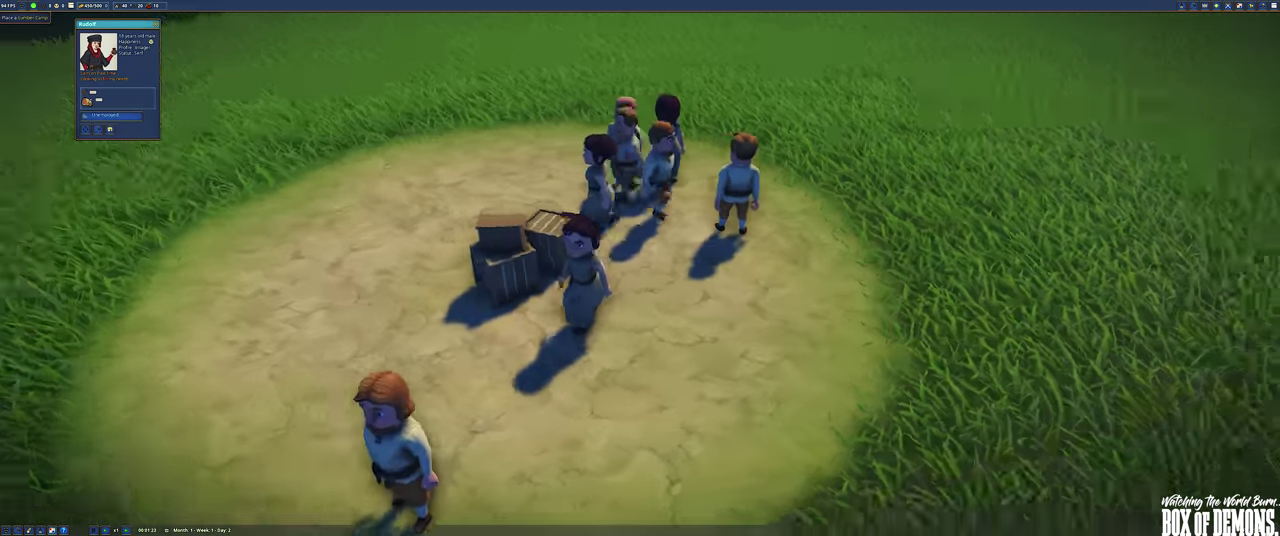
pyautogui.scroll(-2, 331, 270)
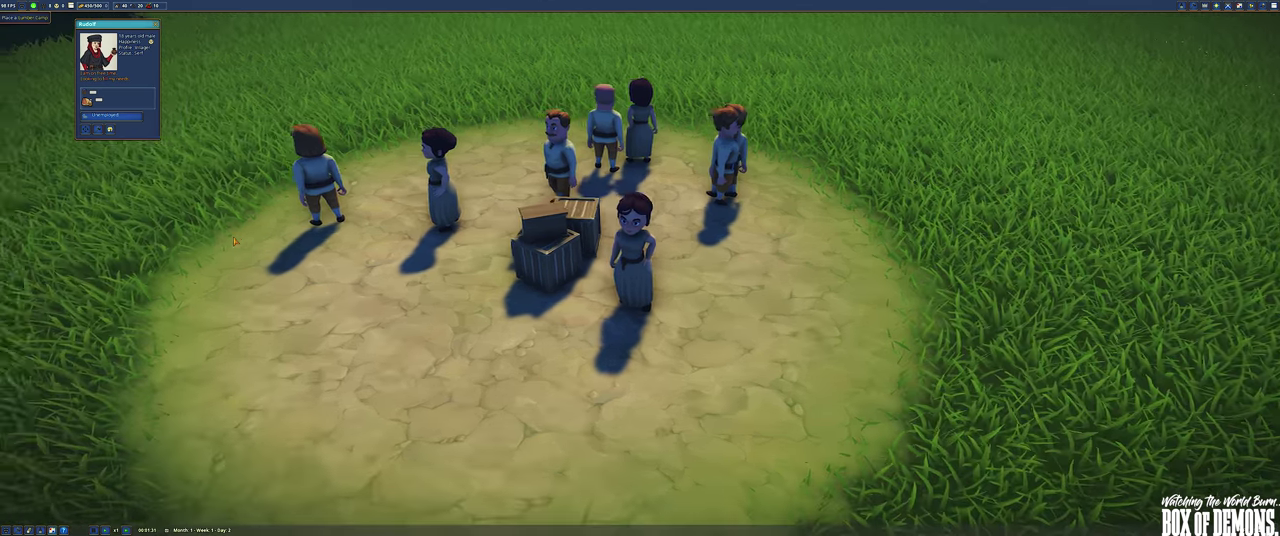
pyautogui.scroll(4, 233, 241)
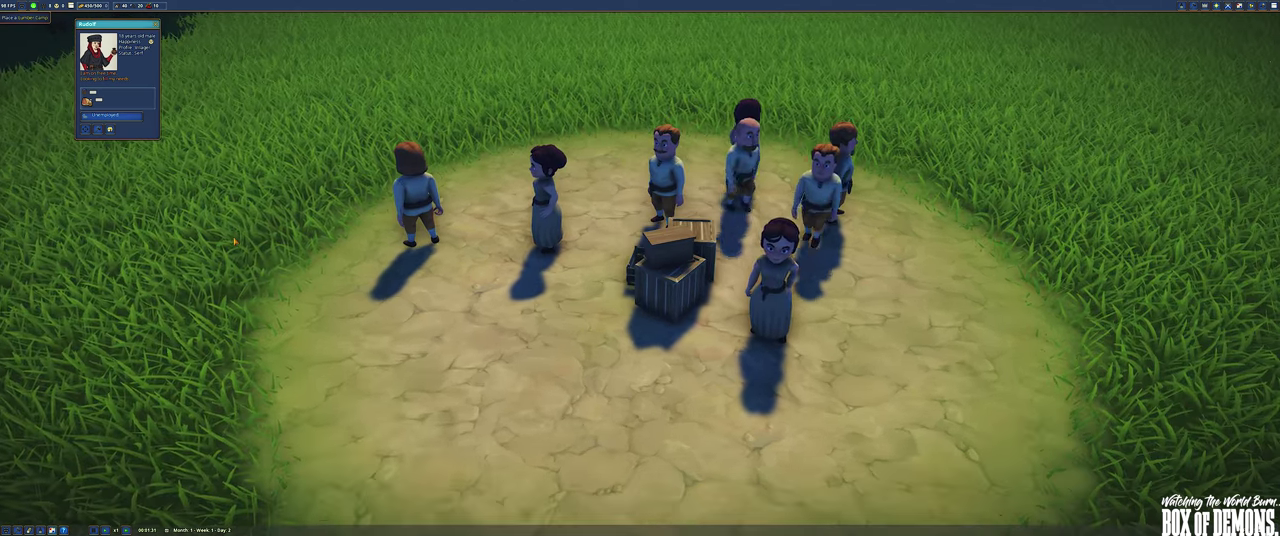
pyautogui.click(166, 134)
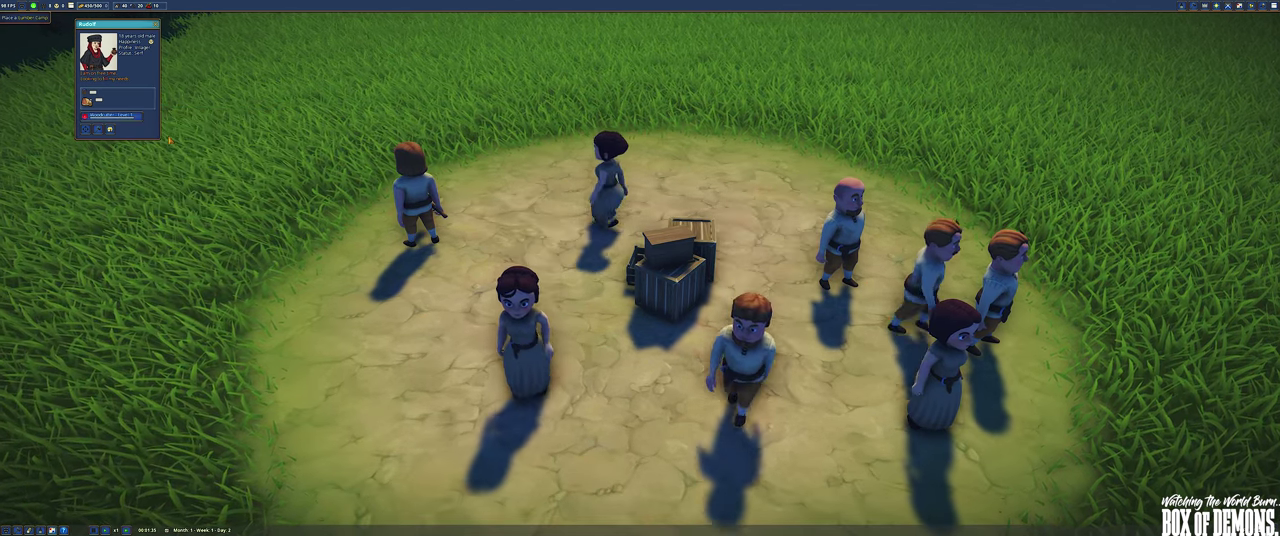
pyautogui.scroll(-3, 640, 268)
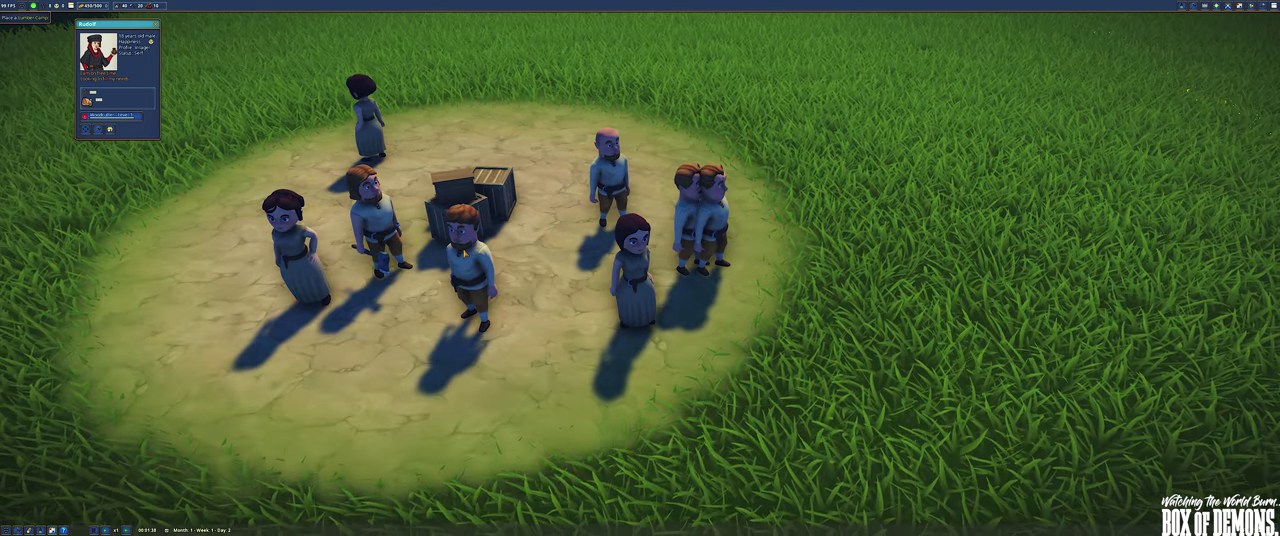
pyautogui.click(465, 255)
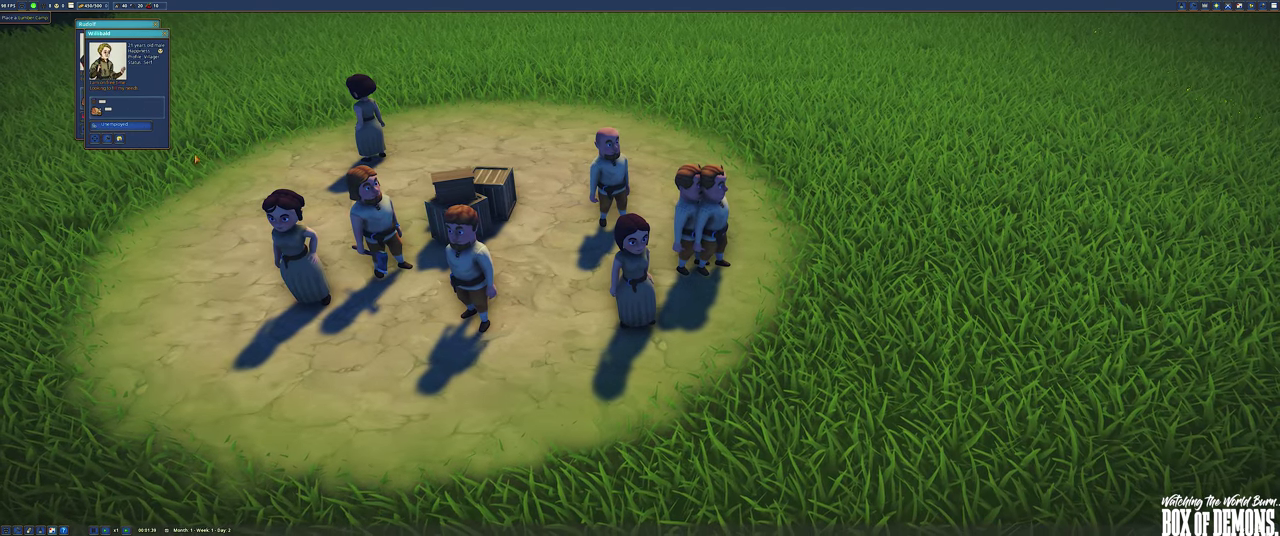
pyautogui.click(131, 126)
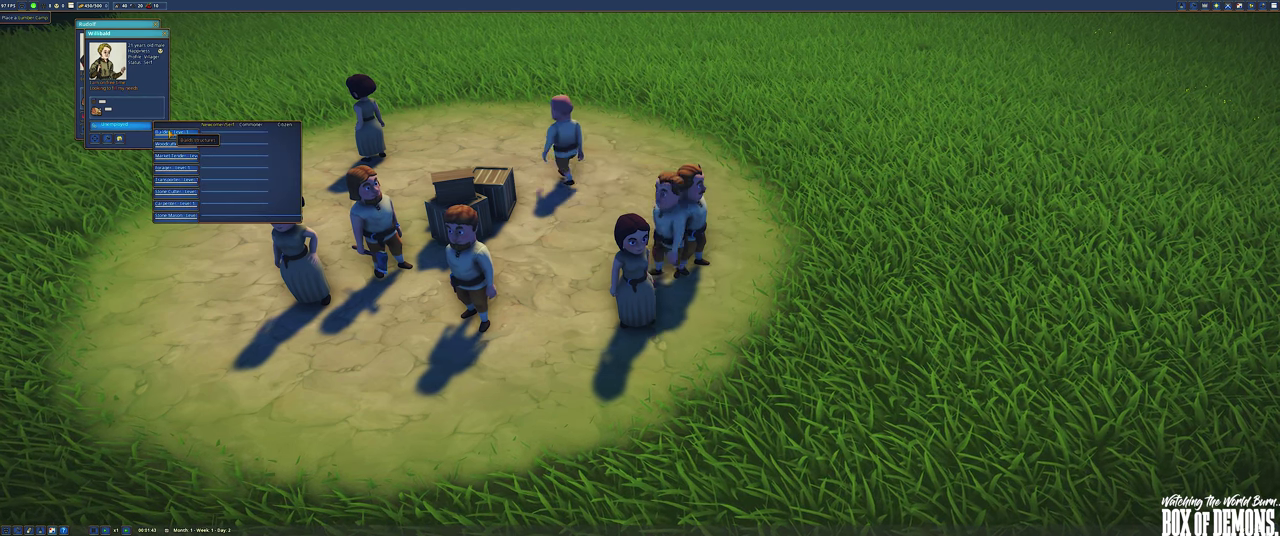
pyautogui.click(170, 133)
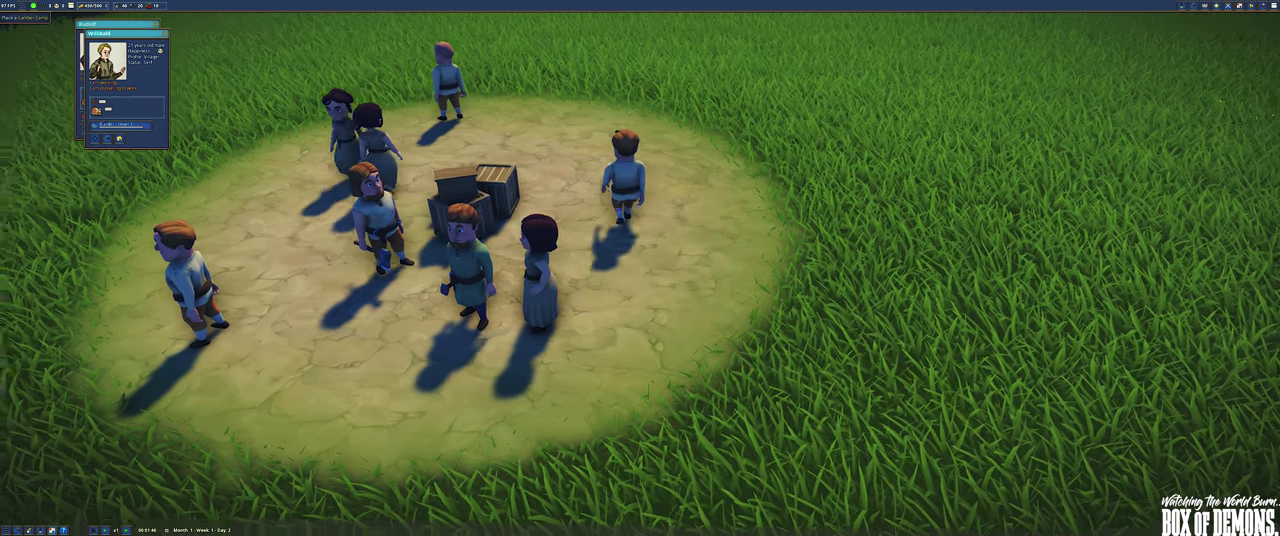
# Orbit around the clearing and make a third villager a woodcutter
pyautogui.moveTo(295, 130); pyautogui.dragTo(600, 200)
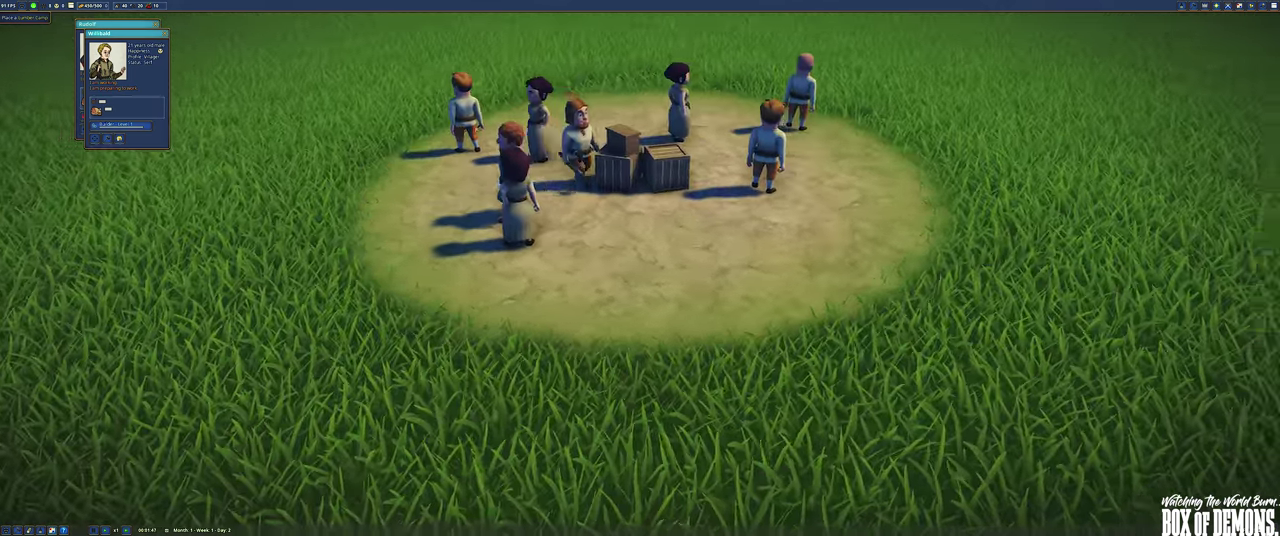
pyautogui.moveTo(700, 250); pyautogui.dragTo(400, 250)
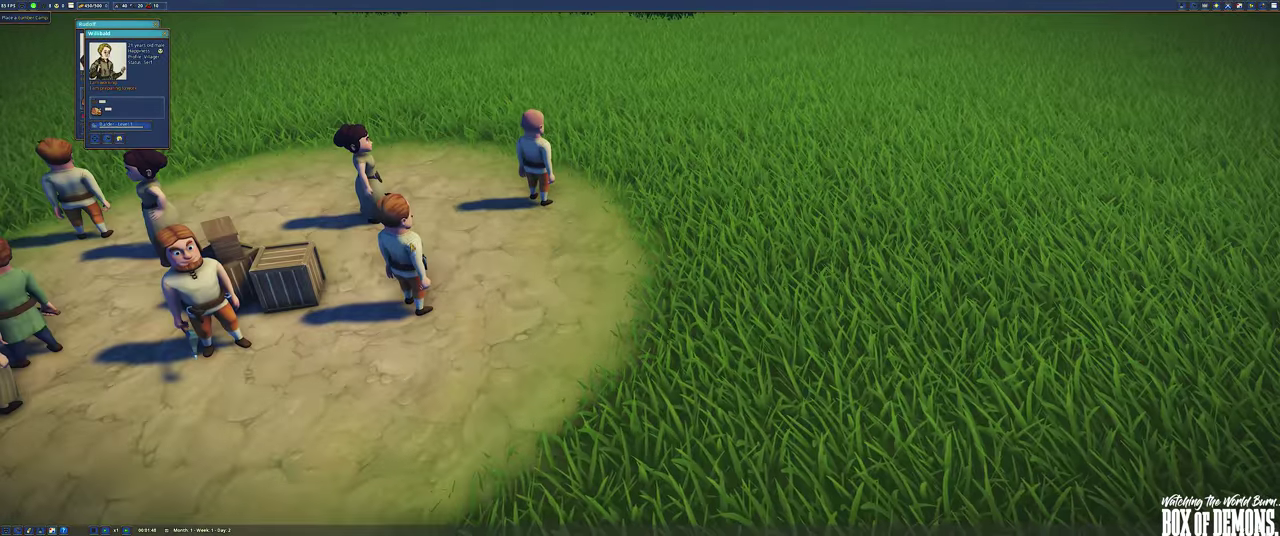
pyautogui.click(350, 160)
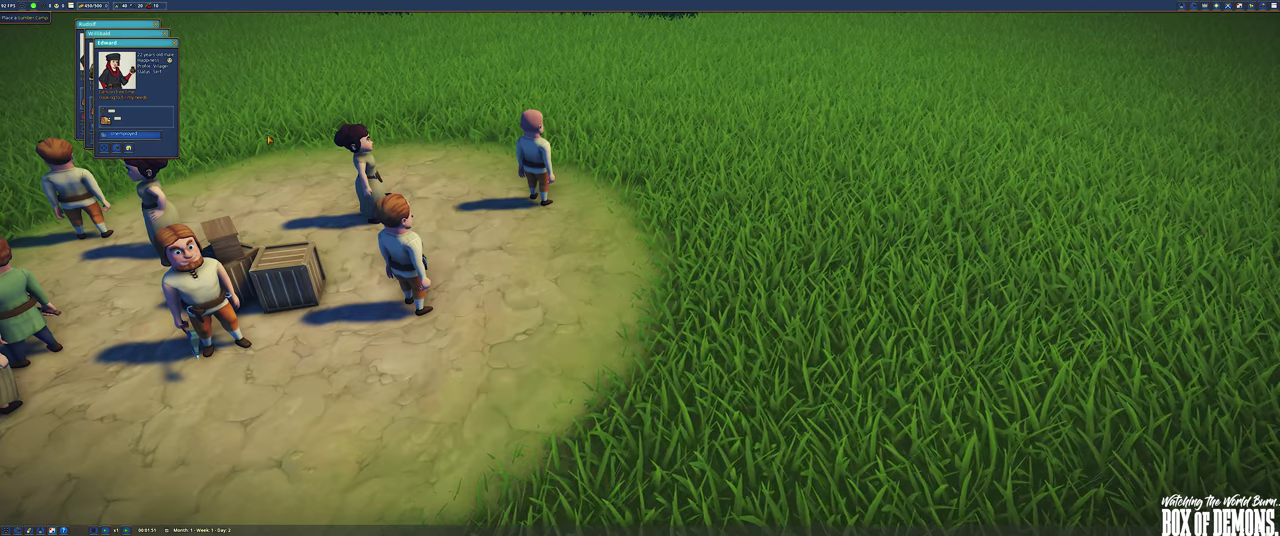
pyautogui.click(128, 148)
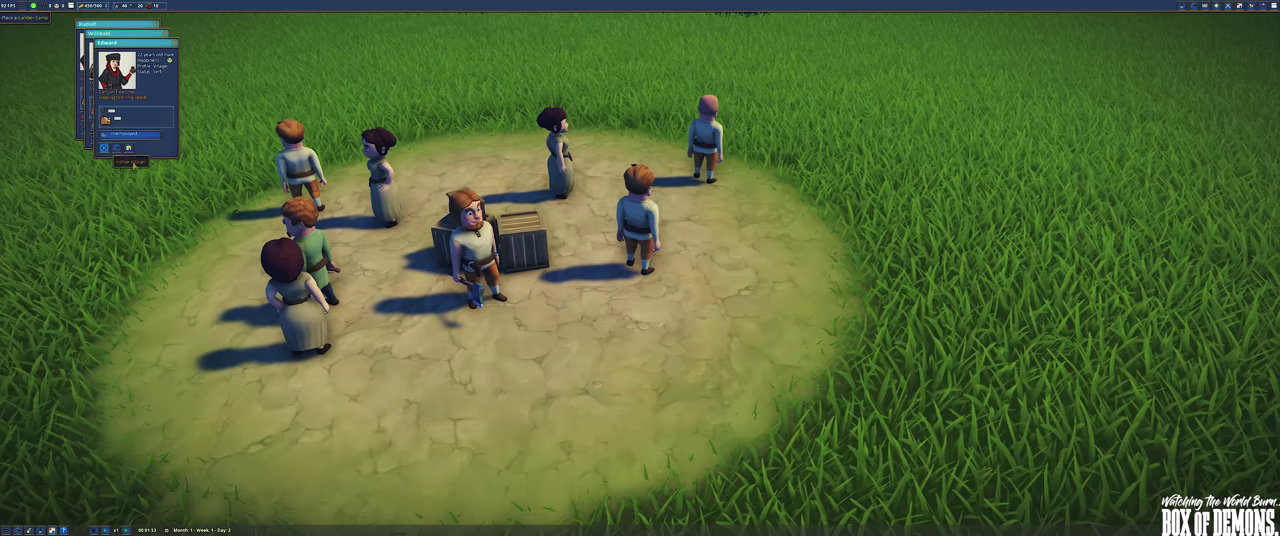
pyautogui.moveTo(700, 300); pyautogui.dragTo(542, 172)
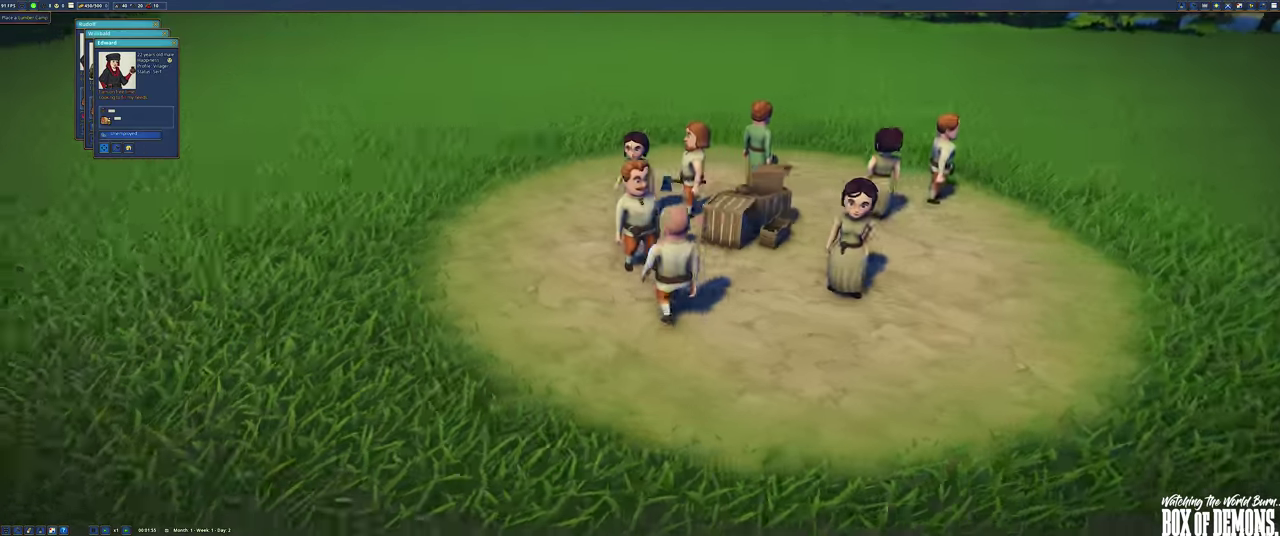
pyautogui.press('e')
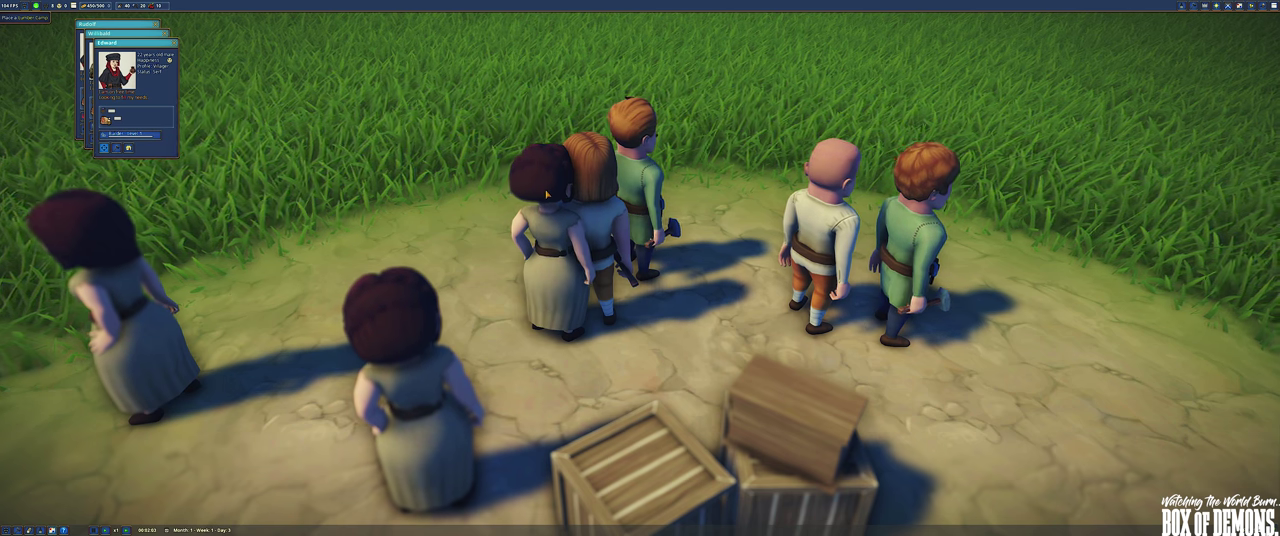
pyautogui.click(830, 228)
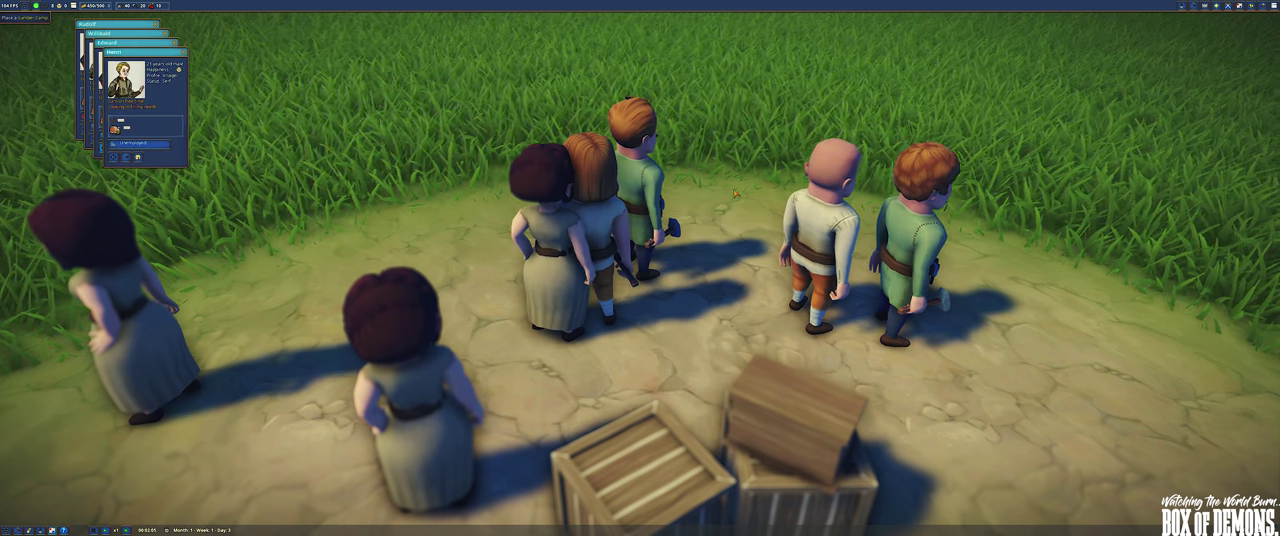
pyautogui.press('e')
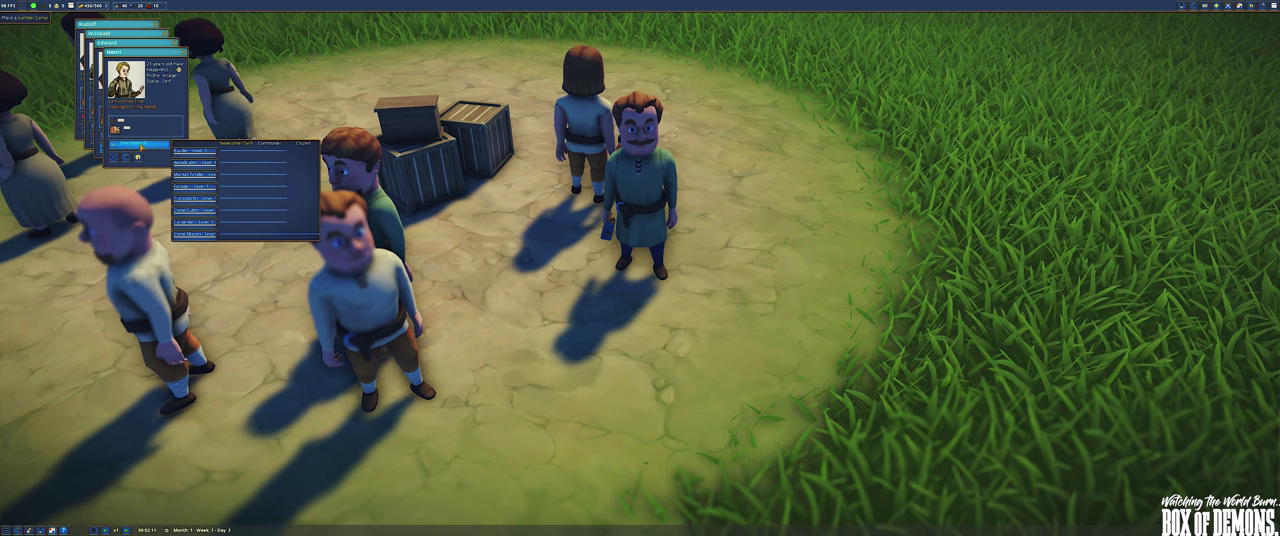
pyautogui.click(195, 163)
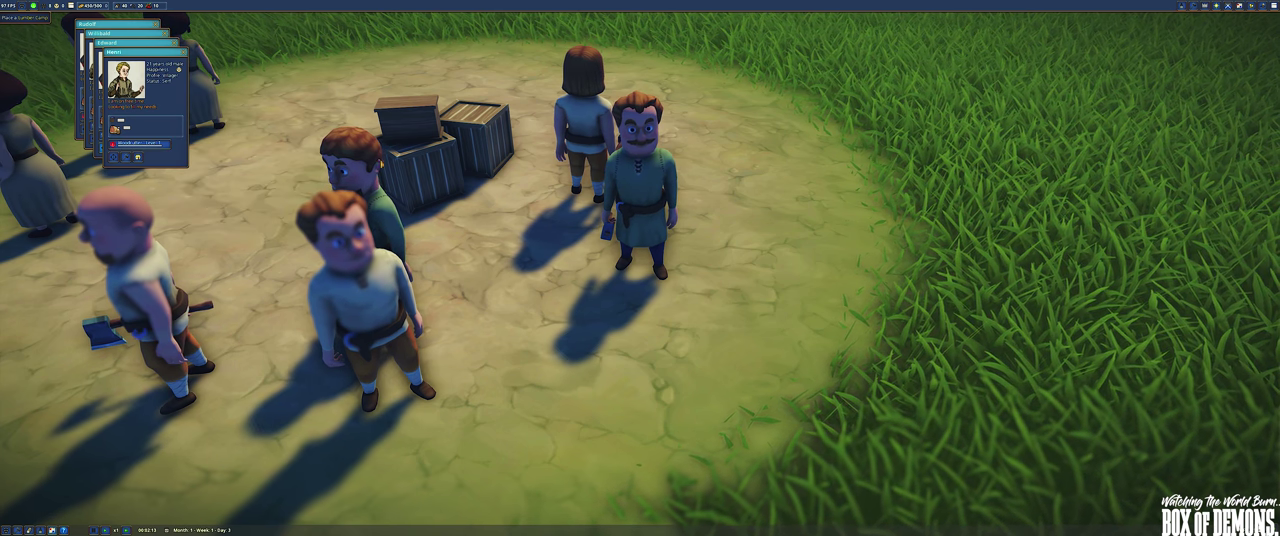
pyautogui.scroll(-3, 462, 160)
pyautogui.middleClick(440, 170)
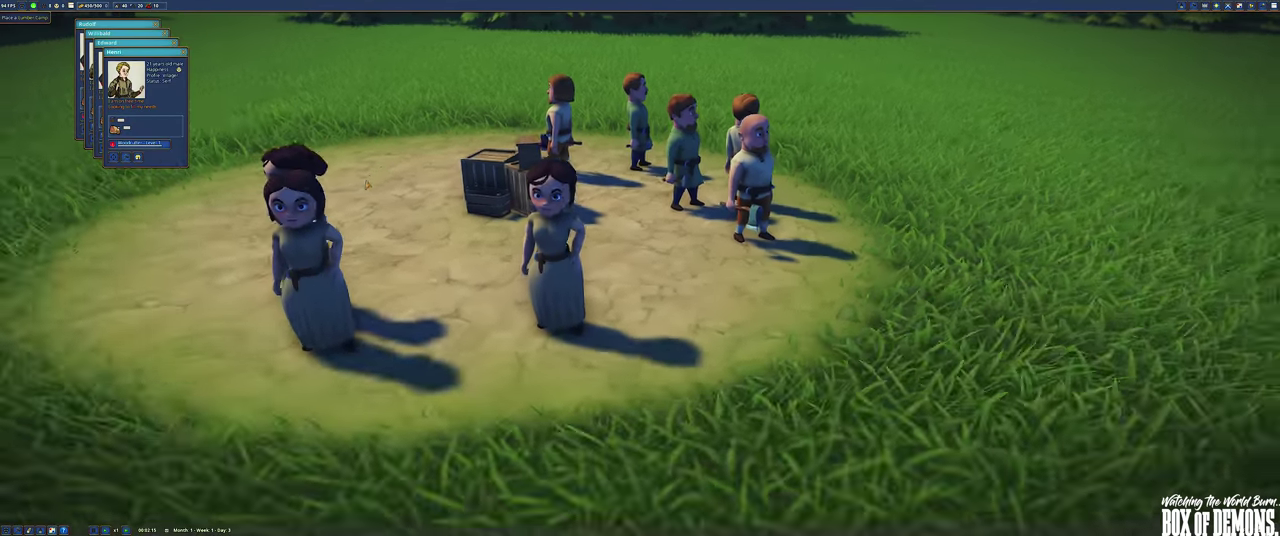
pyautogui.scroll(-2, 367, 184)
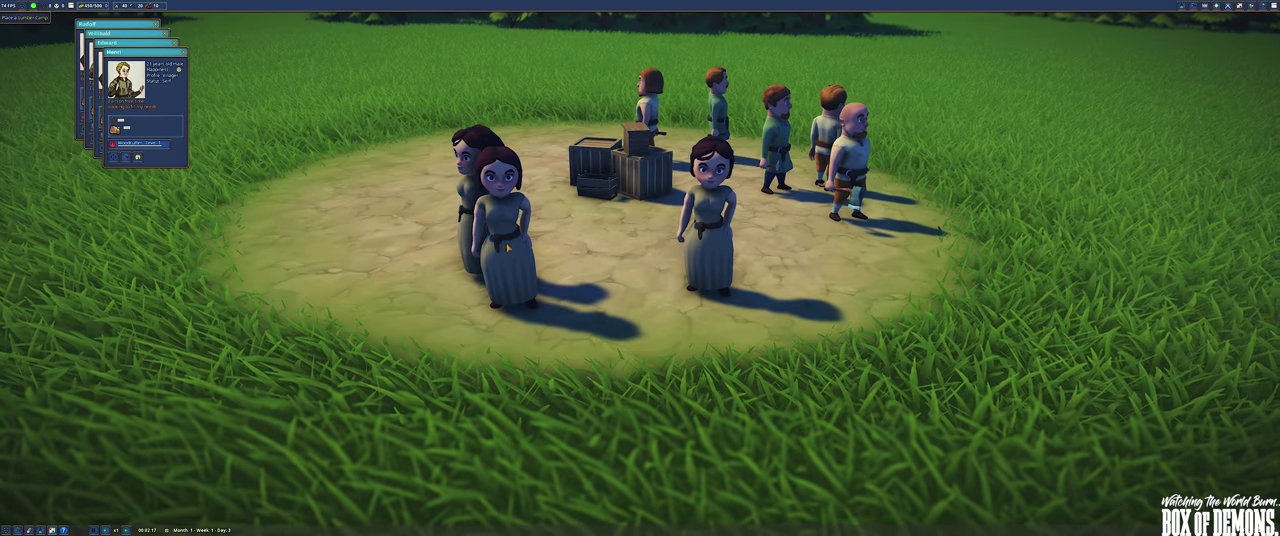
# Give a woman villager a new job and make another a basket-carrying gatherer
pyautogui.click(507, 247)
pyautogui.click(148, 153)
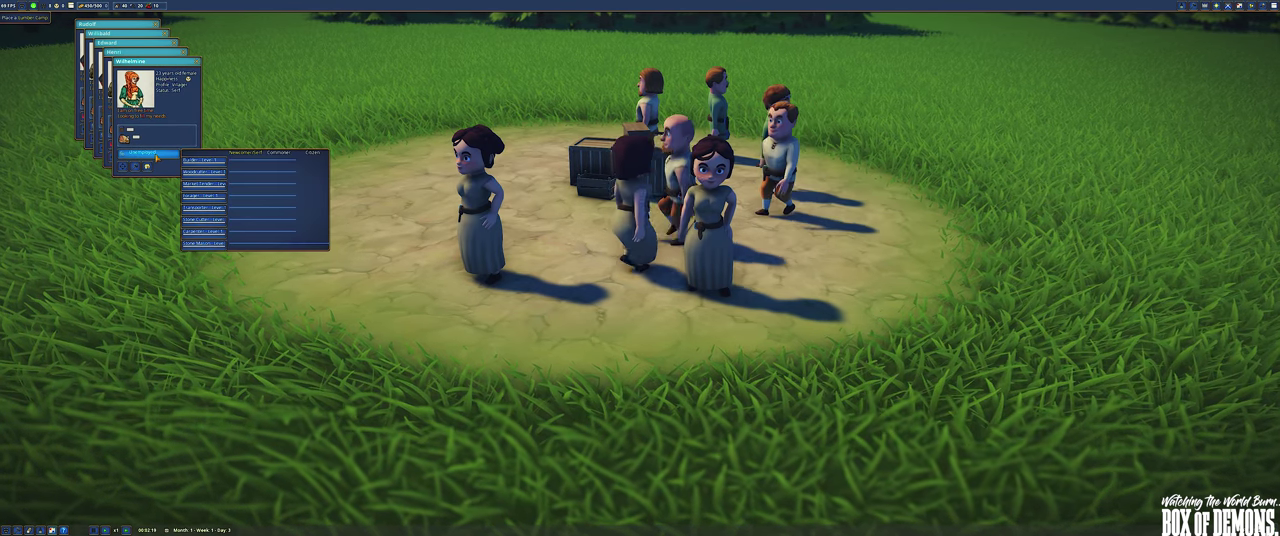
pyautogui.click(205, 196)
pyautogui.click(505, 170)
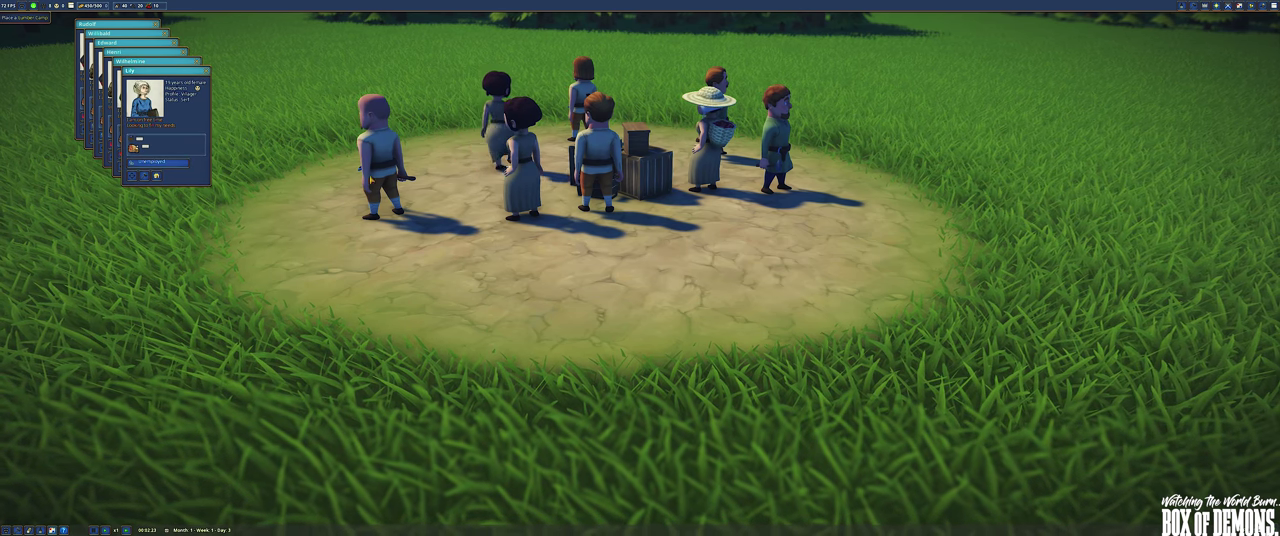
pyautogui.click(158, 162)
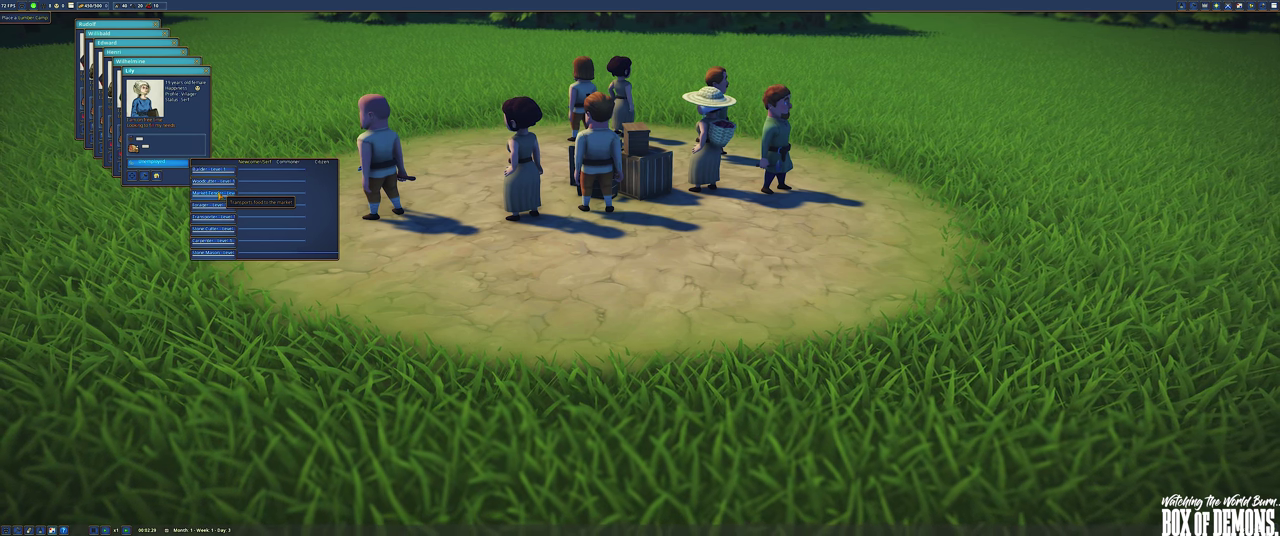
pyautogui.click(212, 205)
# Orbit around the villager group and bring up another villager's job choices
pyautogui.press('q')
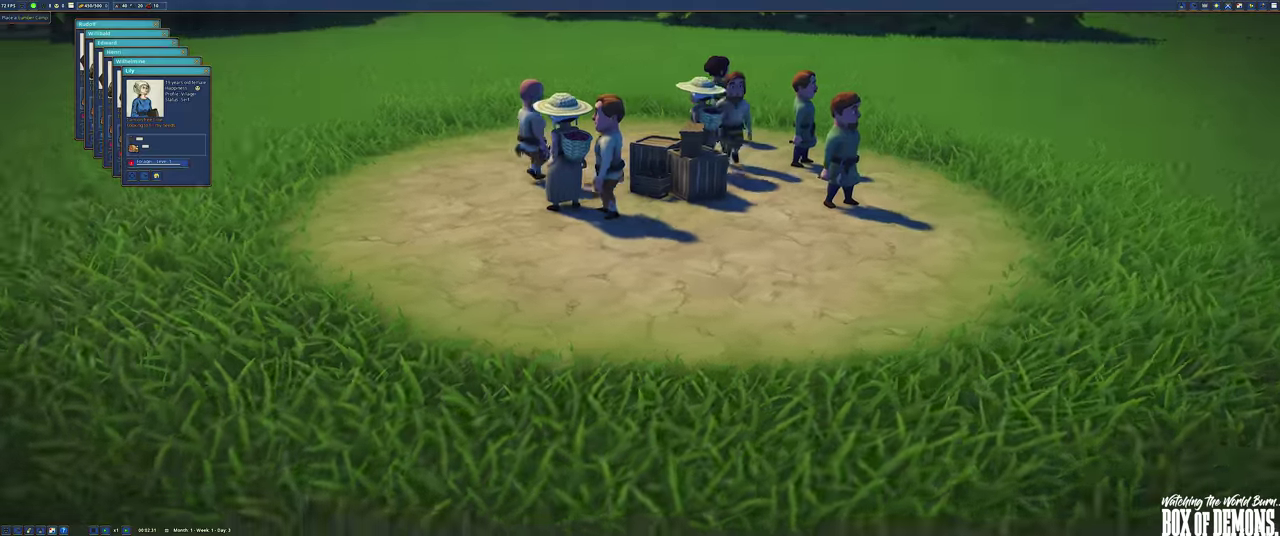
pyautogui.press('q')
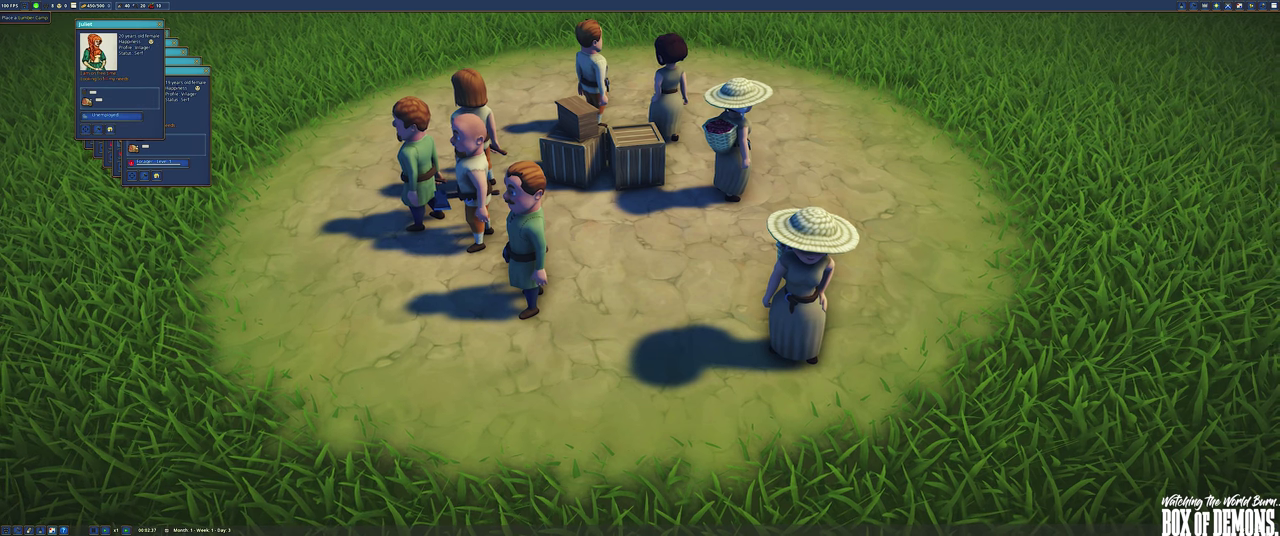
pyautogui.press('q')
pyautogui.scroll(-3, 640, 268)
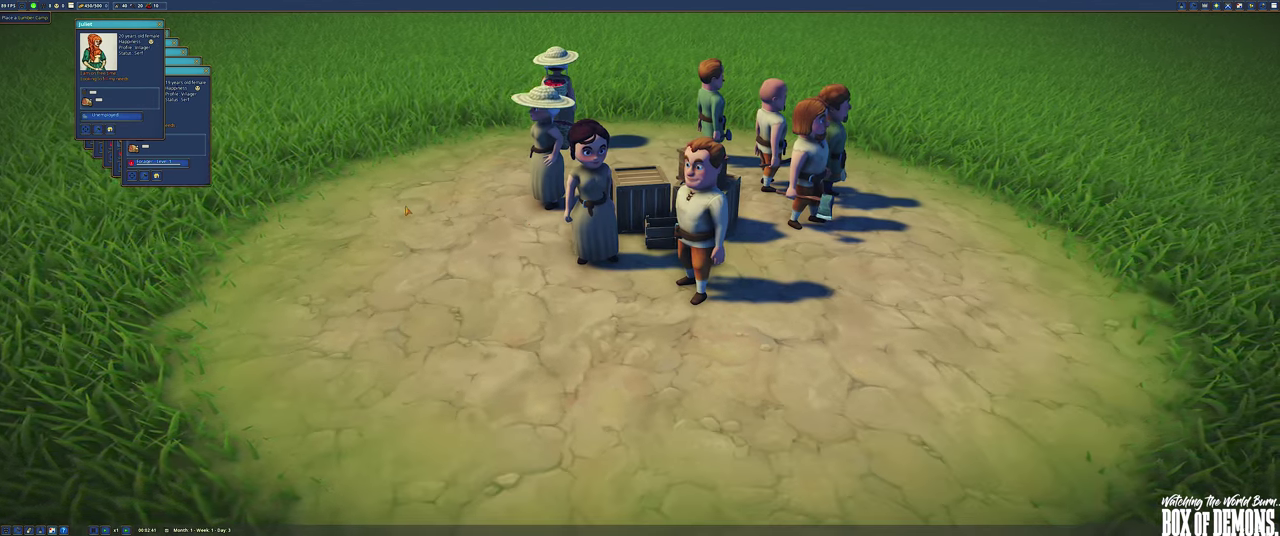
pyautogui.click(123, 116)
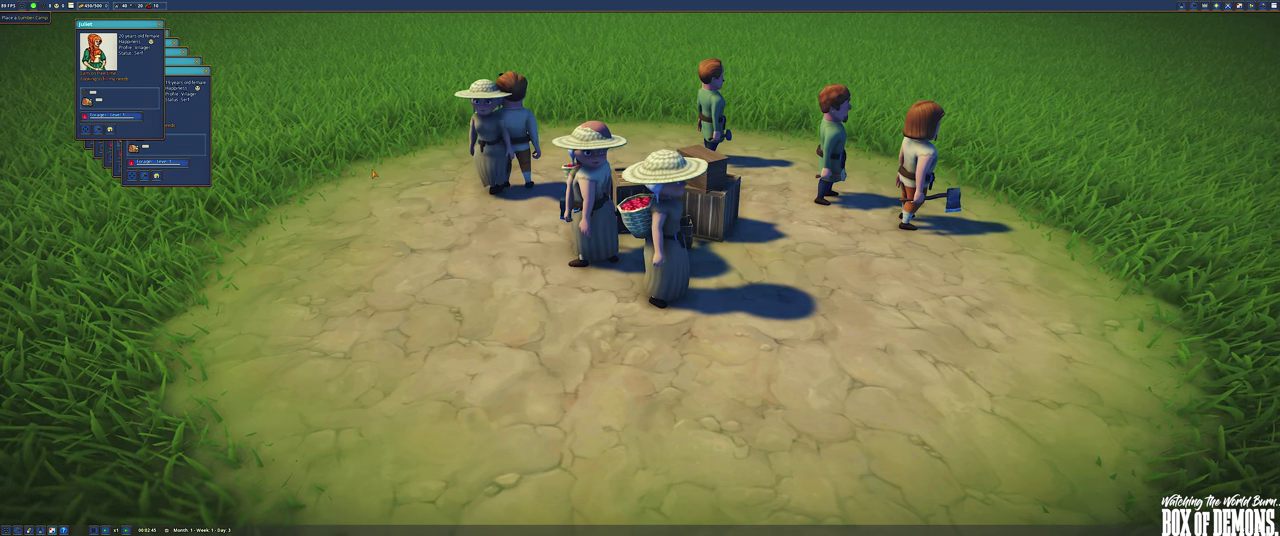
pyautogui.scroll(-3, 640, 268)
pyautogui.scroll(-3, 640, 268)
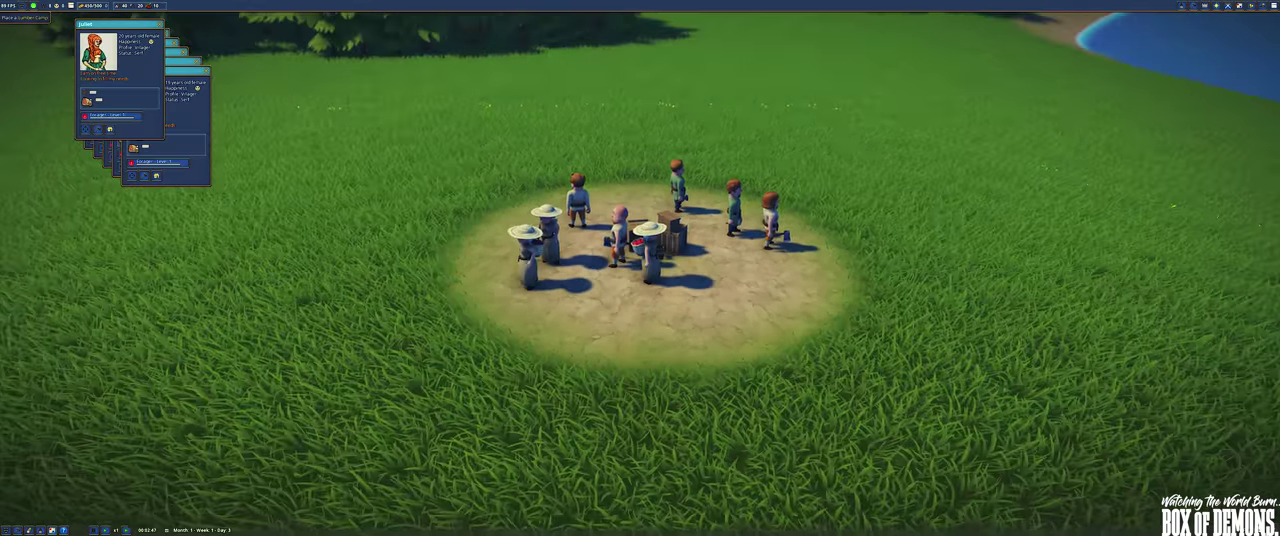
pyautogui.press('e')
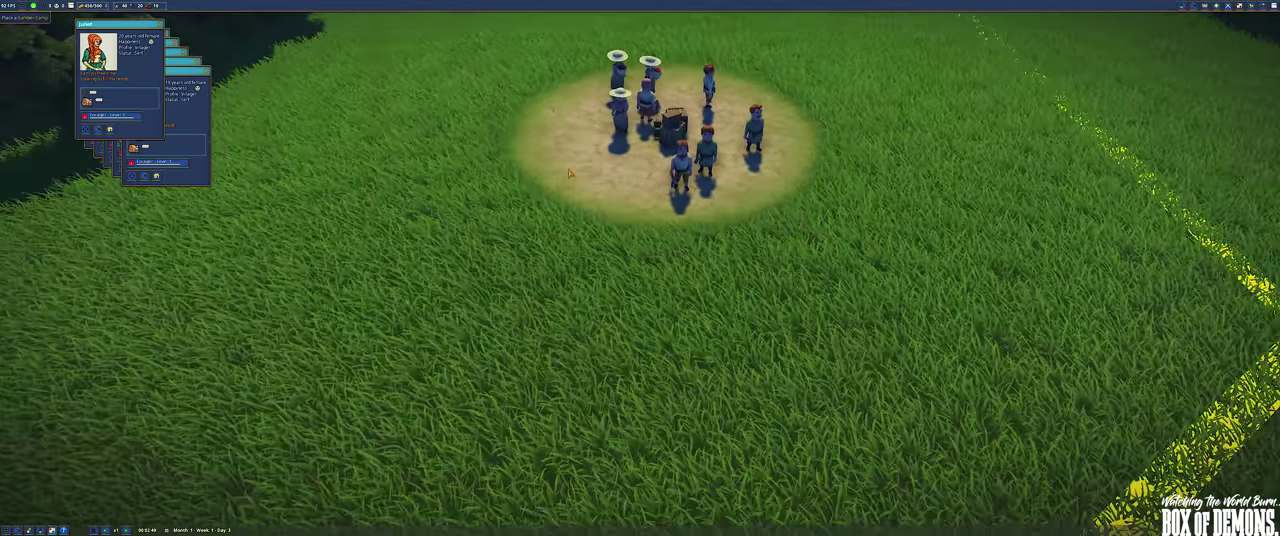
pyautogui.scroll(-3, 570, 174)
pyautogui.press('a')
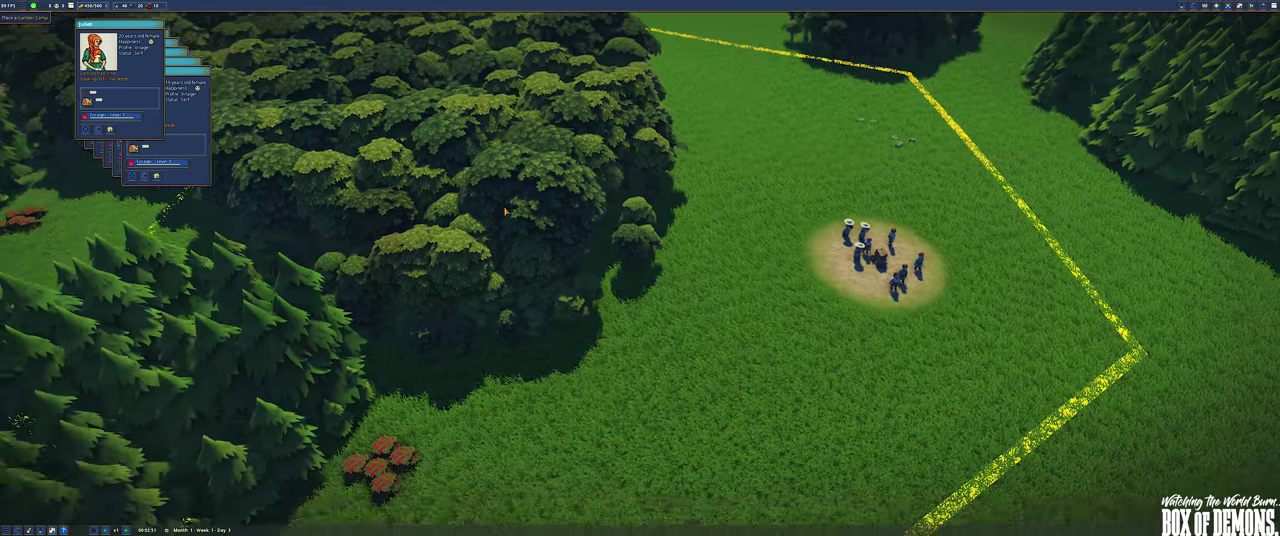
pyautogui.scroll(-3, 505, 210)
pyautogui.scroll(2, 843, 128)
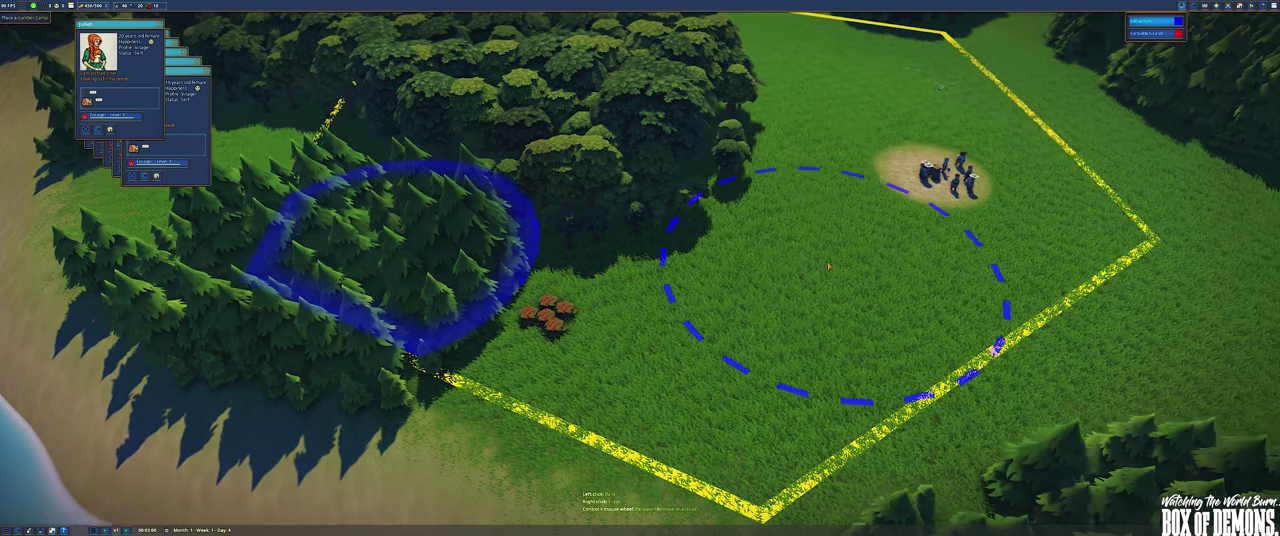
pyautogui.scroll(2, 760, 278)
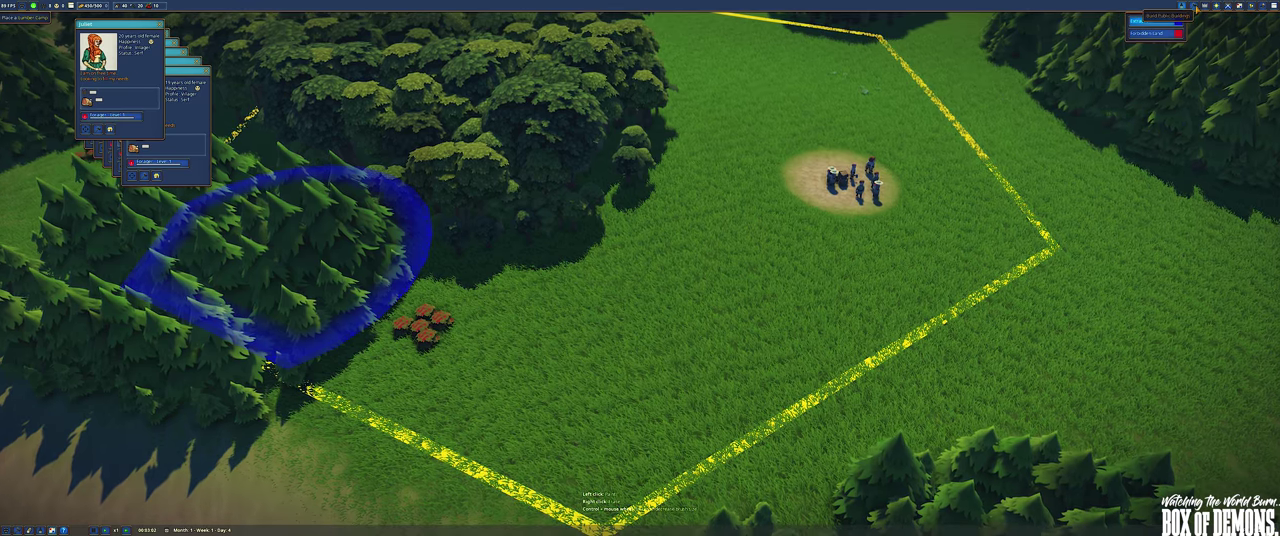
# Choose Lumber Camp from the top-right build menu
pyautogui.click(1181, 7)
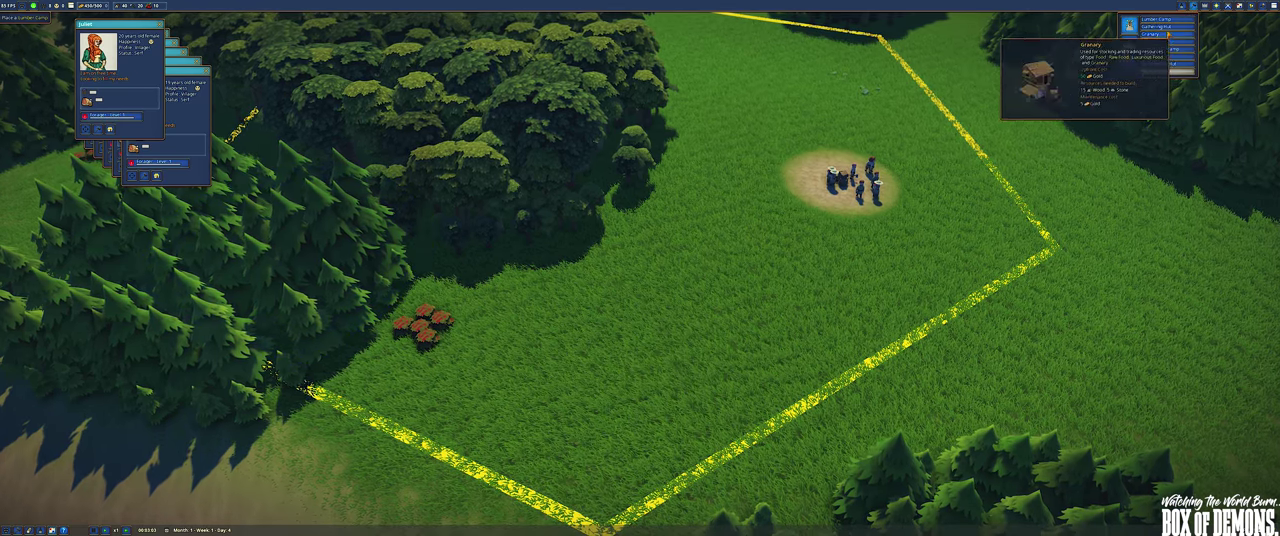
pyautogui.click(1165, 27)
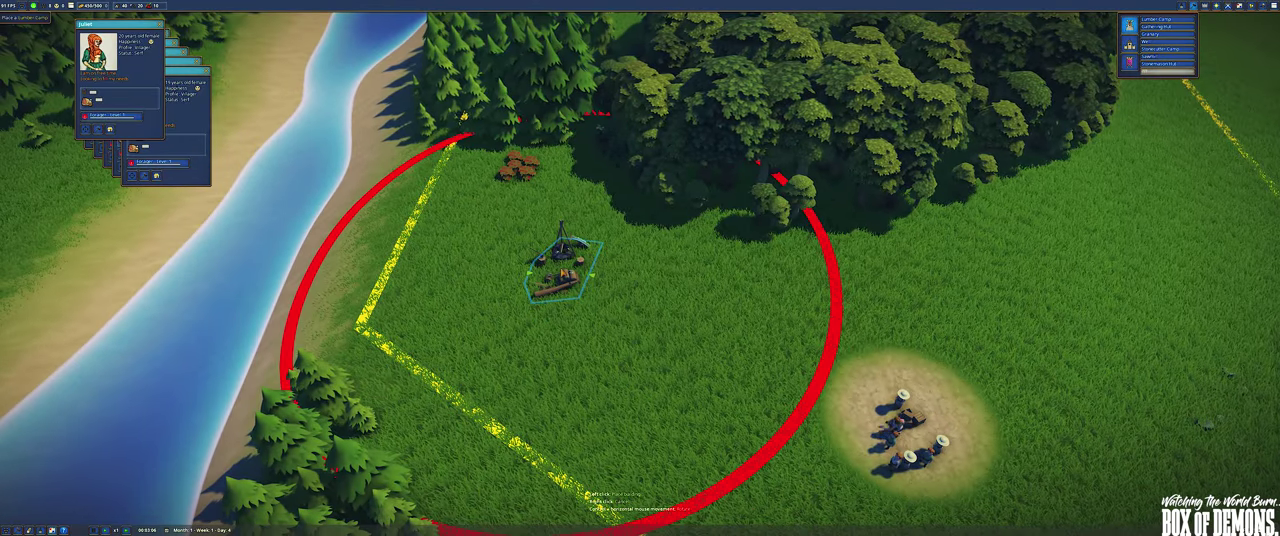
pyautogui.scroll(-2, 560, 260)
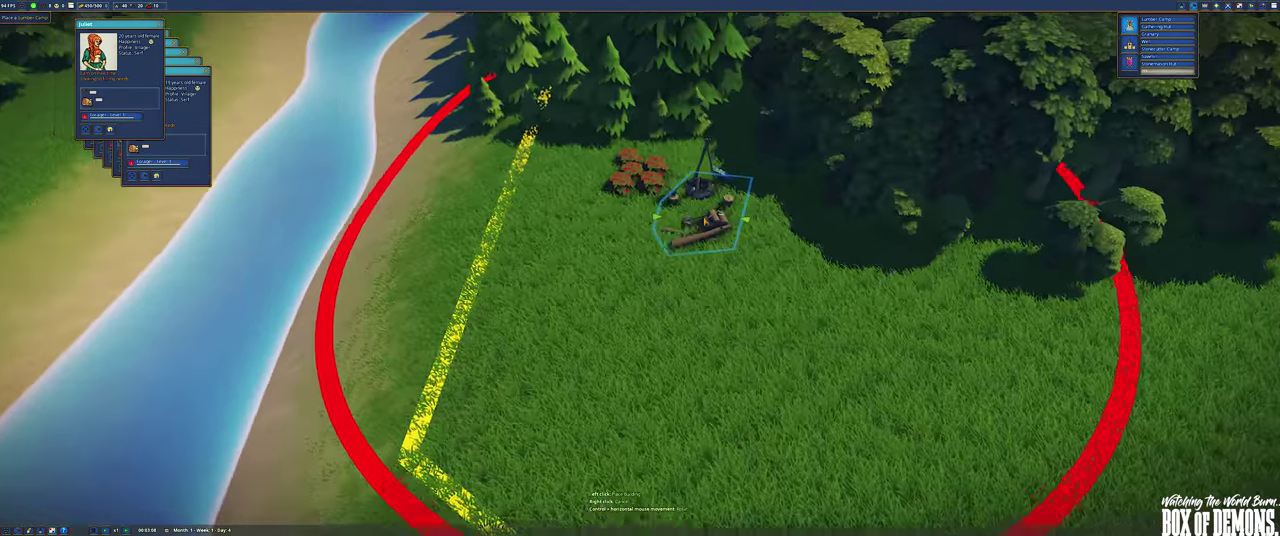
pyautogui.scroll(4, 700, 212)
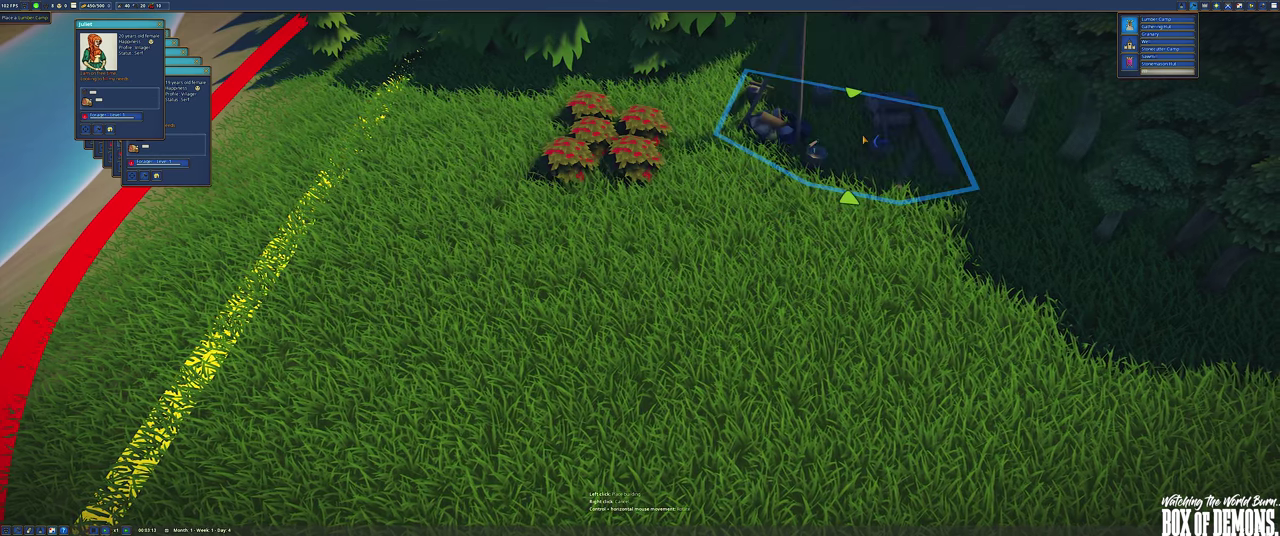
# Place the lumber camp beside the berry bushes and select Gathering Hut to build
pyautogui.click(844, 142)
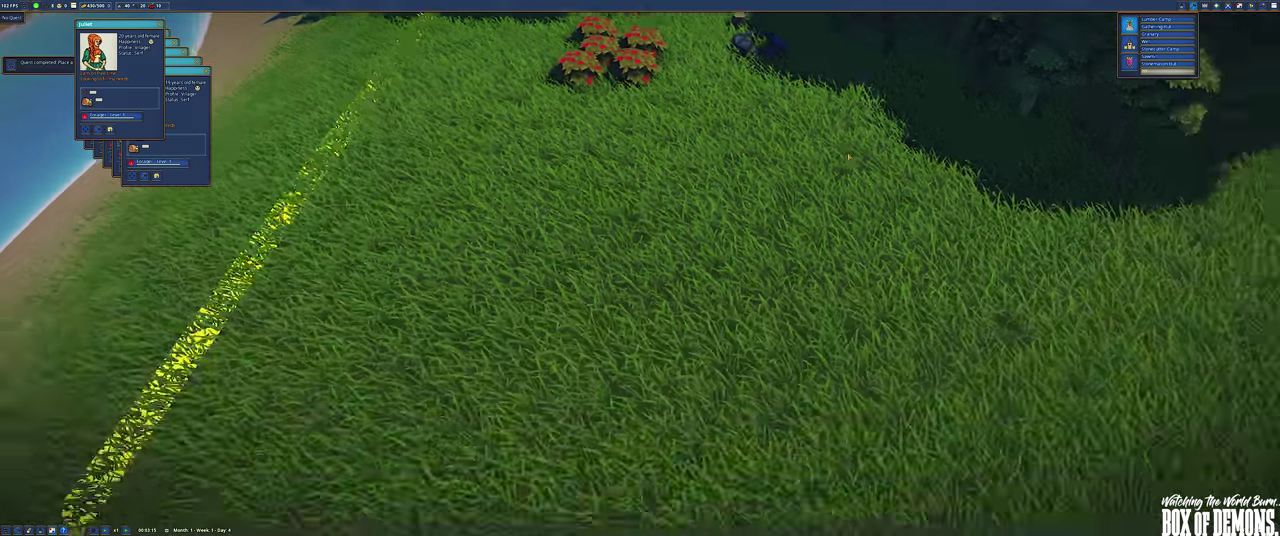
pyautogui.scroll(-5, 845, 142)
pyautogui.press('w')
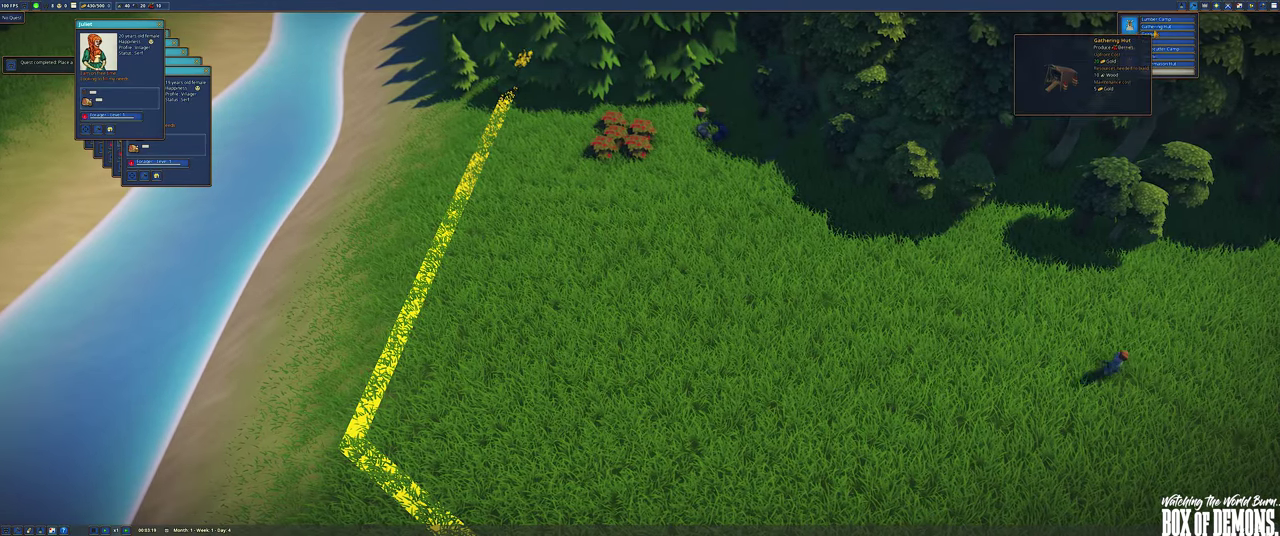
pyautogui.click(1155, 32)
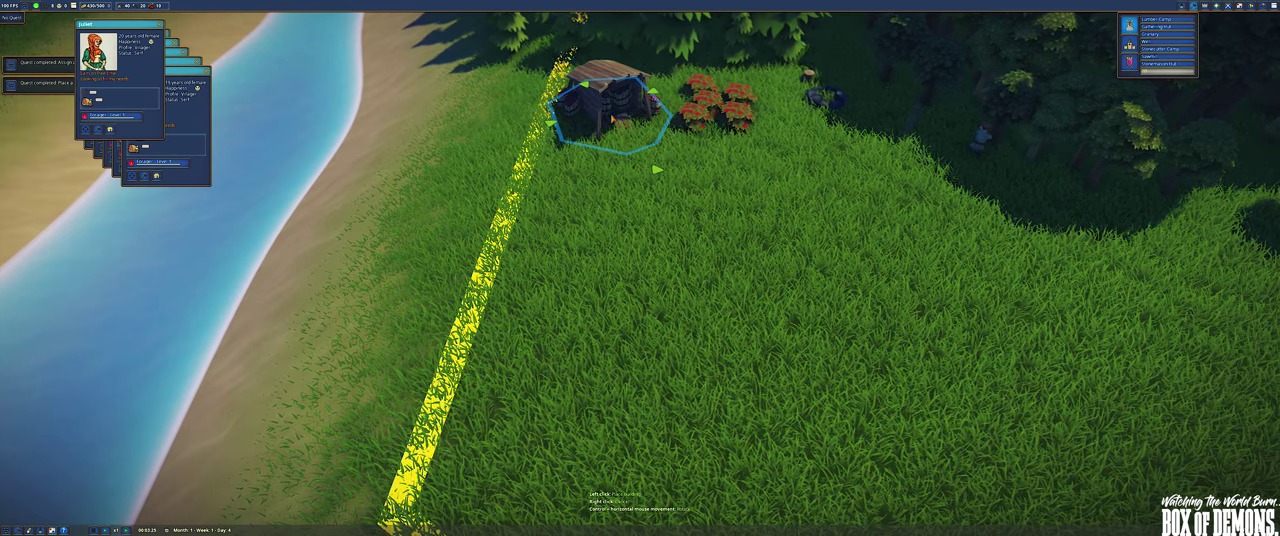
# Close all four stacked villager info cards
pyautogui.press('d')
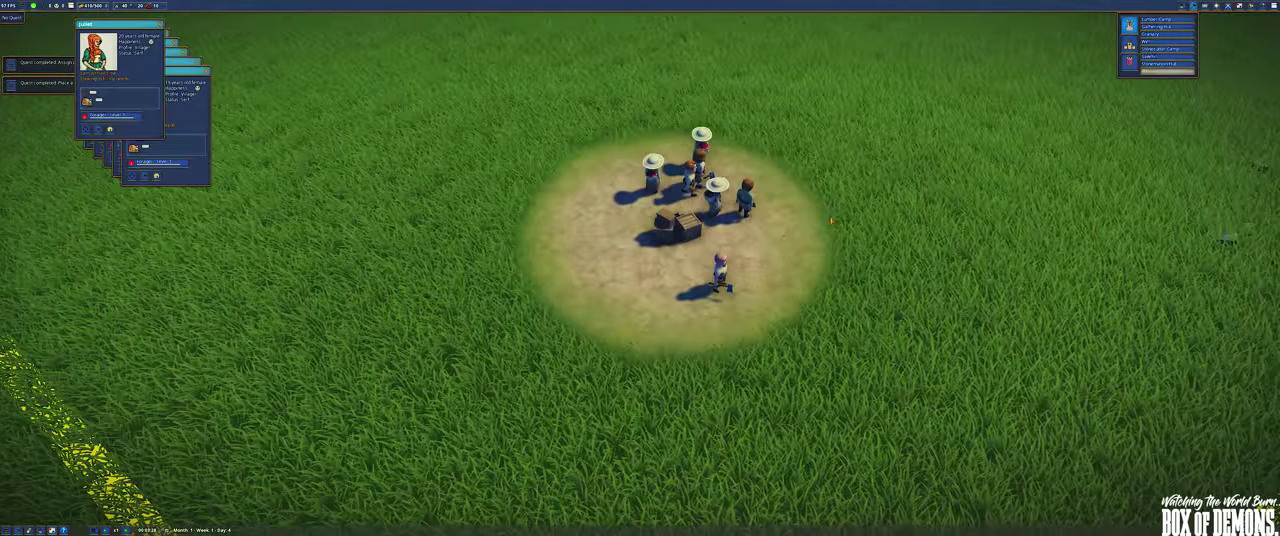
pyautogui.scroll(5, 700, 220)
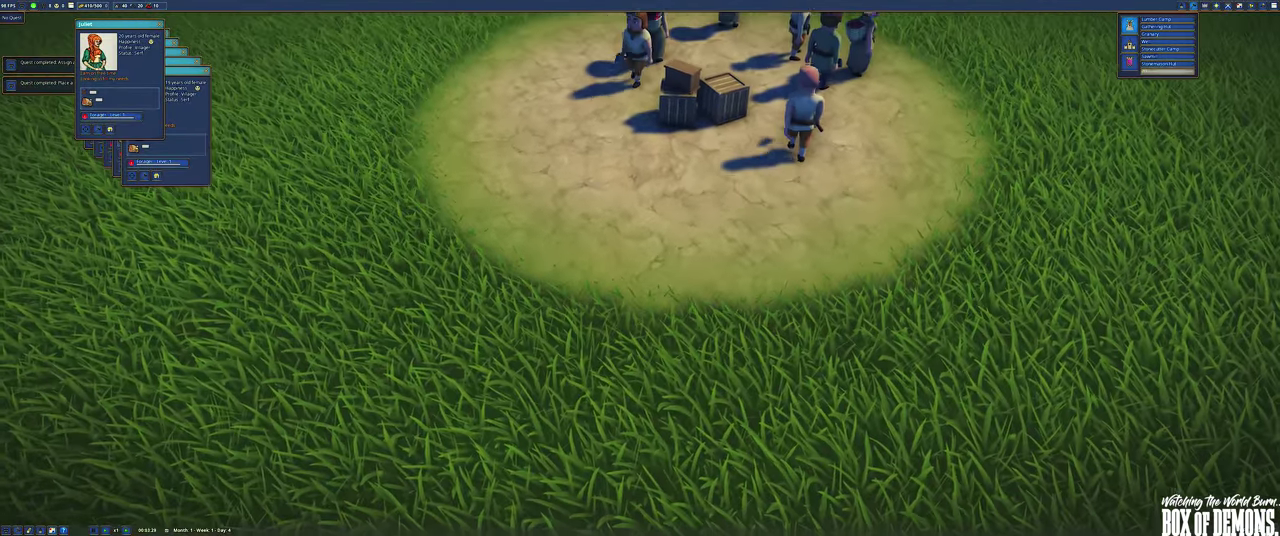
pyautogui.scroll(5, 640, 268)
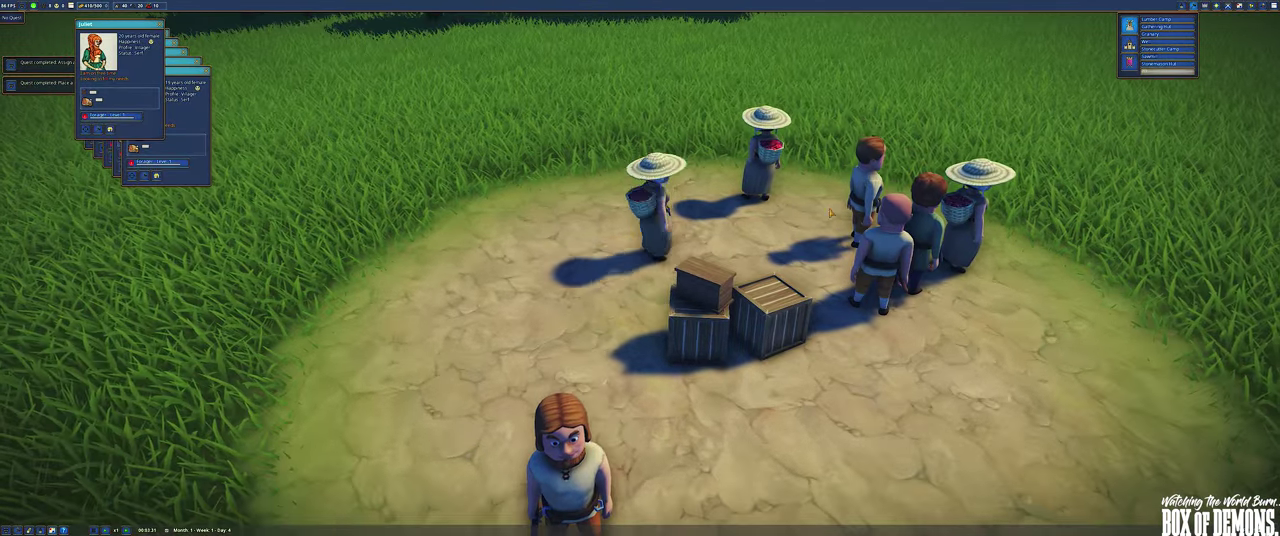
pyautogui.scroll(-4, 815, 216)
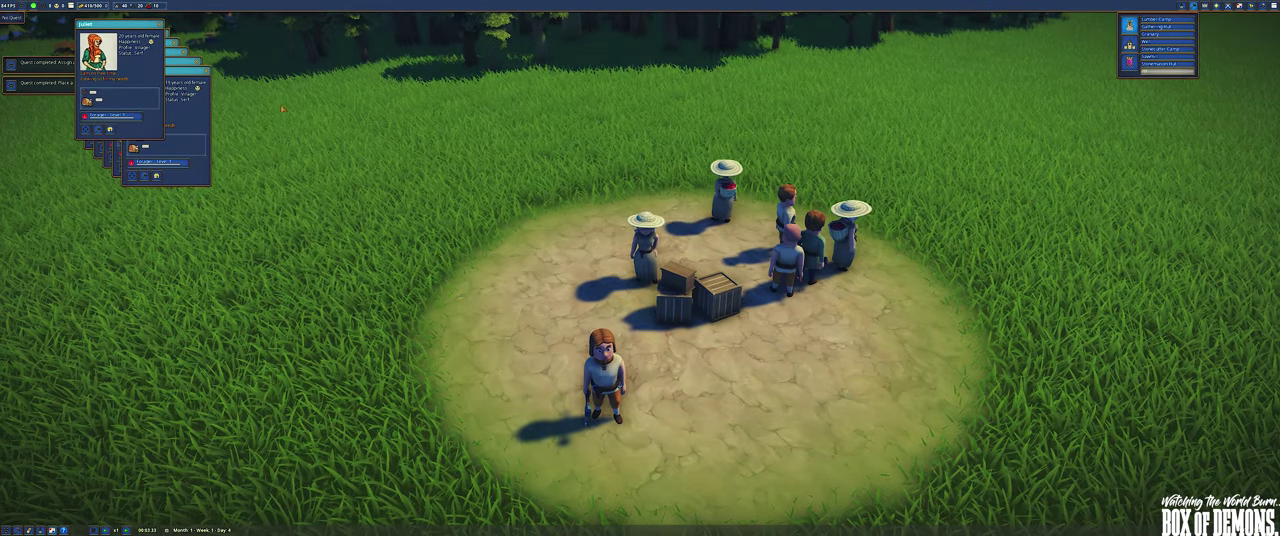
pyautogui.click(159, 23)
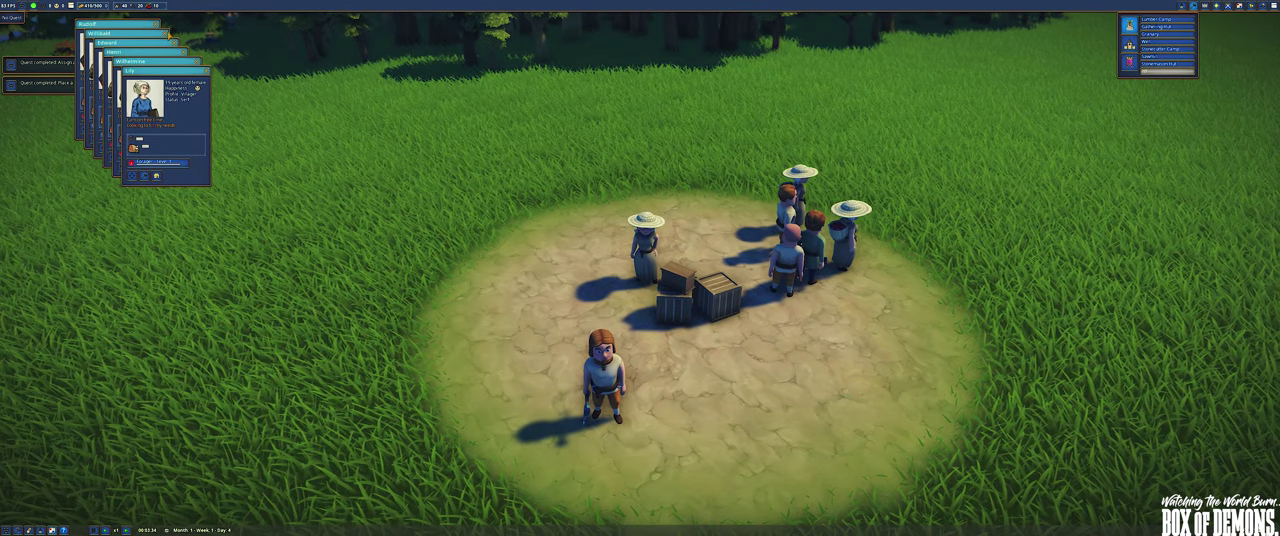
pyautogui.click(159, 27)
pyautogui.click(168, 33)
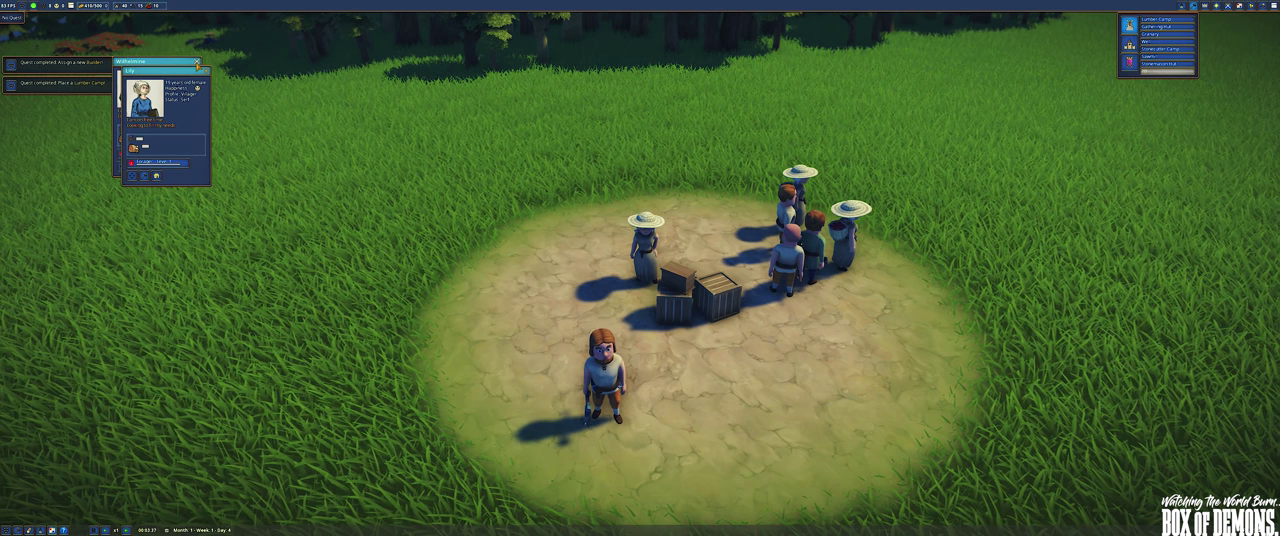
pyautogui.click(197, 62)
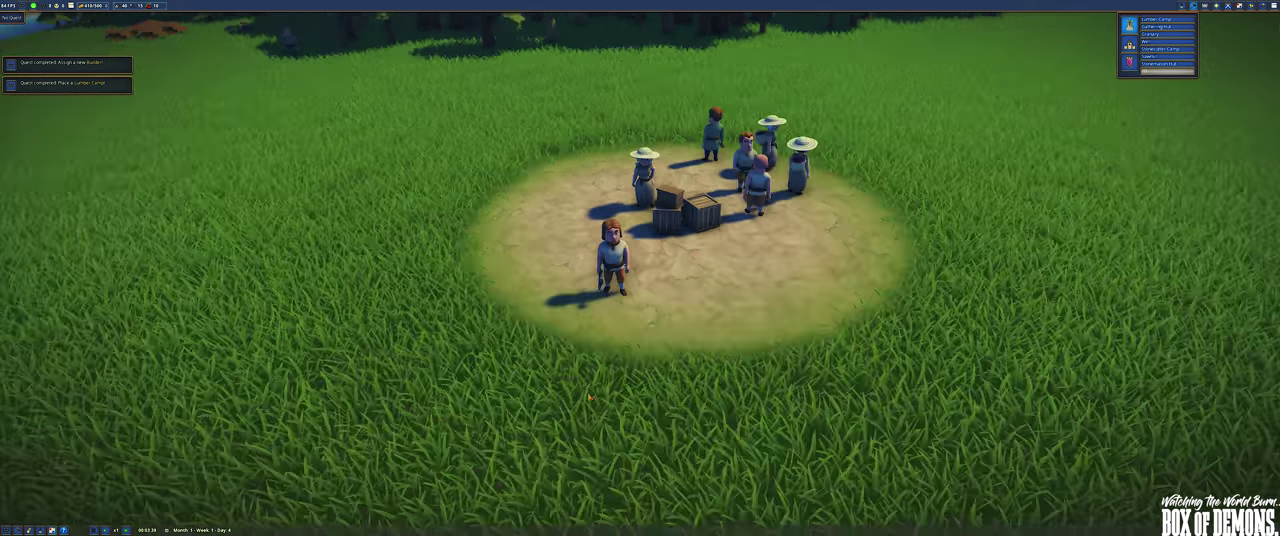
# Open one villager's info card and orbit toward the field and forest
pyautogui.press('s')
pyautogui.click(600, 172)
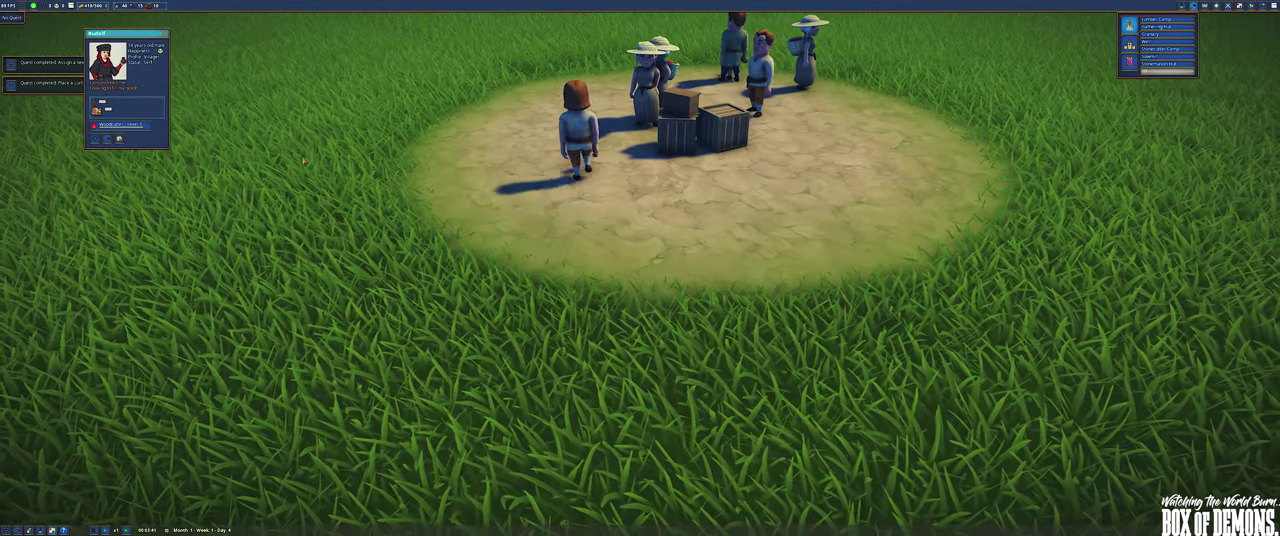
pyautogui.scroll(5, 600, 172)
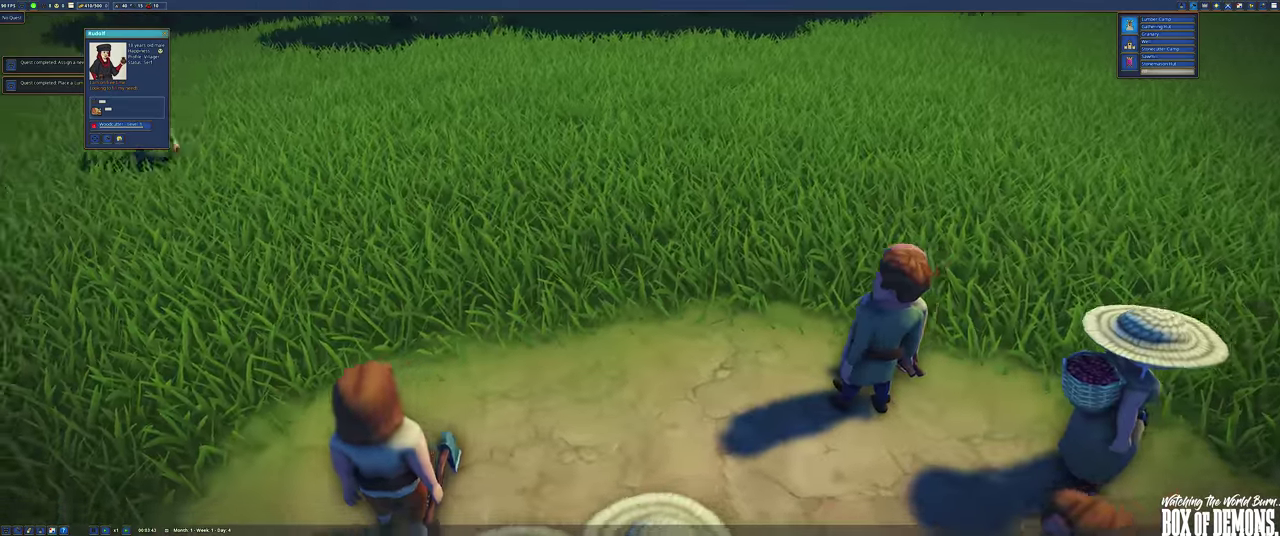
pyautogui.moveTo(640, 300); pyautogui.dragTo(900, 300)
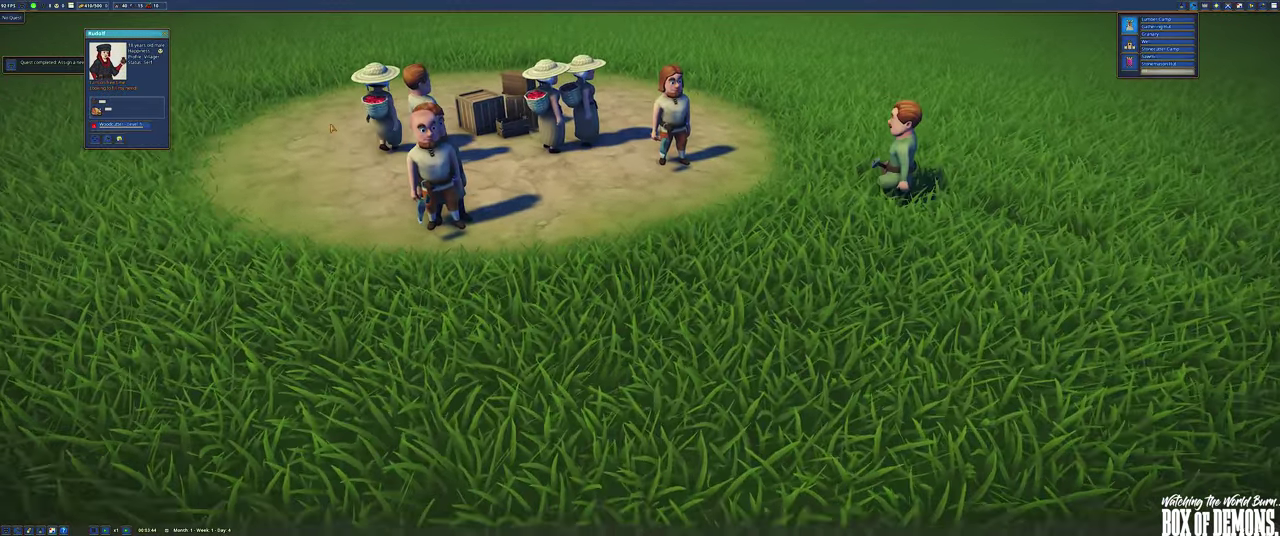
pyautogui.moveTo(640, 300); pyautogui.dragTo(800, 250)
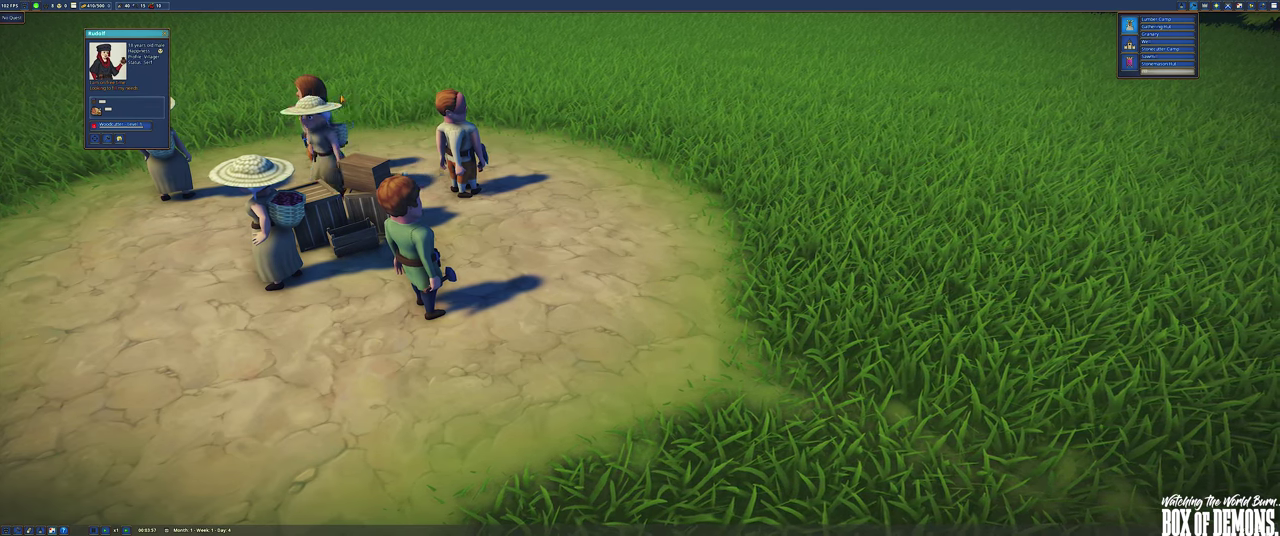
pyautogui.moveTo(640, 300); pyautogui.dragTo(300, 250)
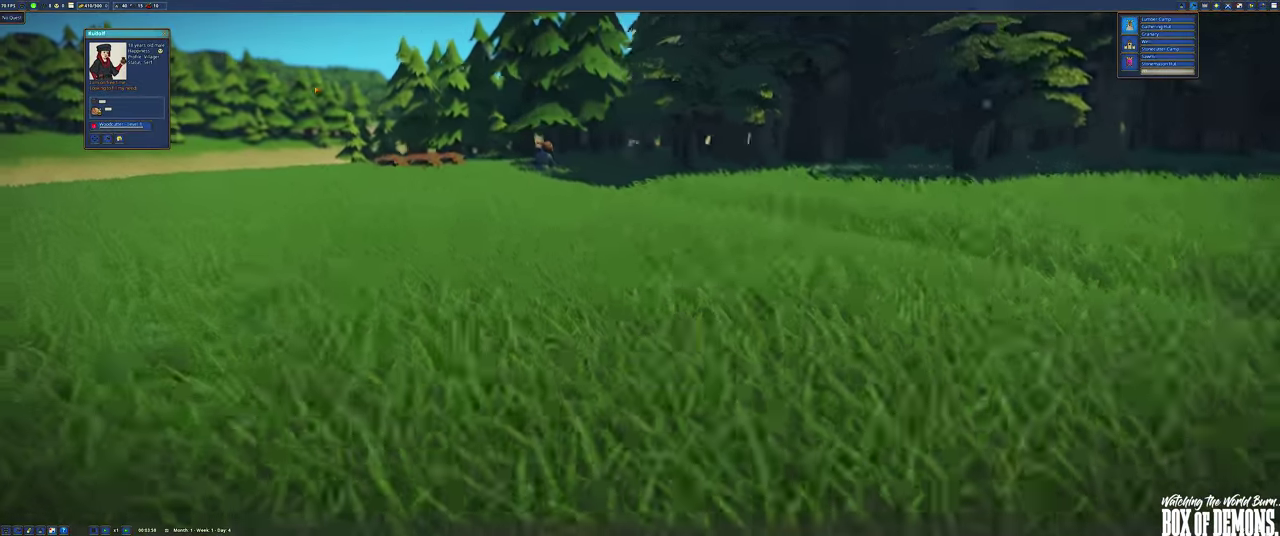
# Check a villager near the trees and bushes, close their details, and orbit the lumber camp
pyautogui.moveTo(640, 300)
pyautogui.mouseDown()
pyautogui.moveTo(436, 118)
pyautogui.moveTo(626, 287)
pyautogui.mouseUp()
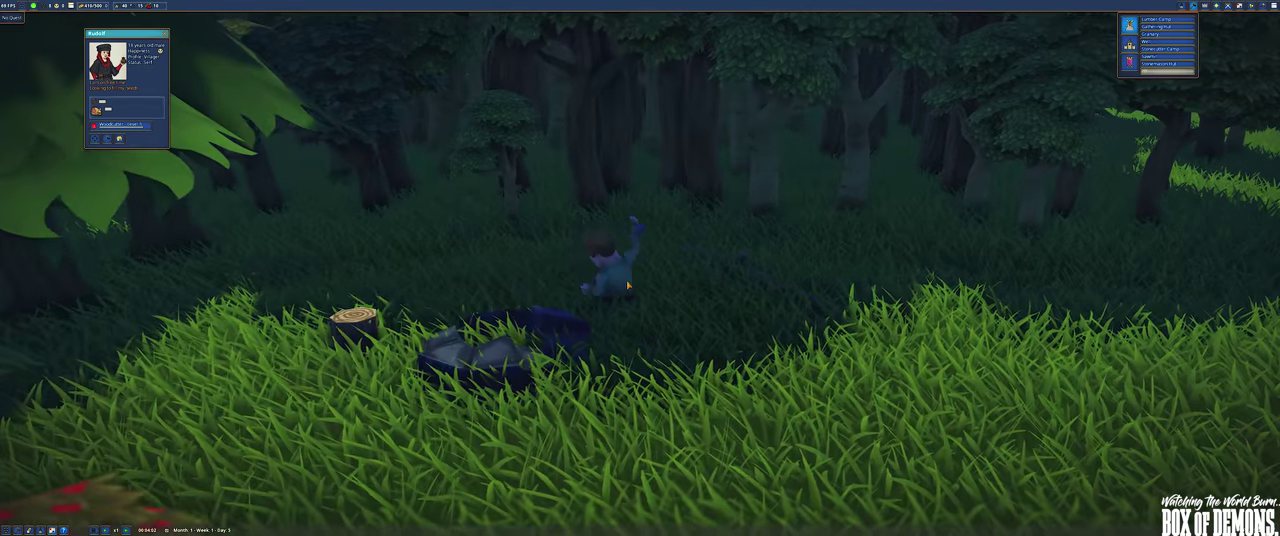
pyautogui.click(626, 287)
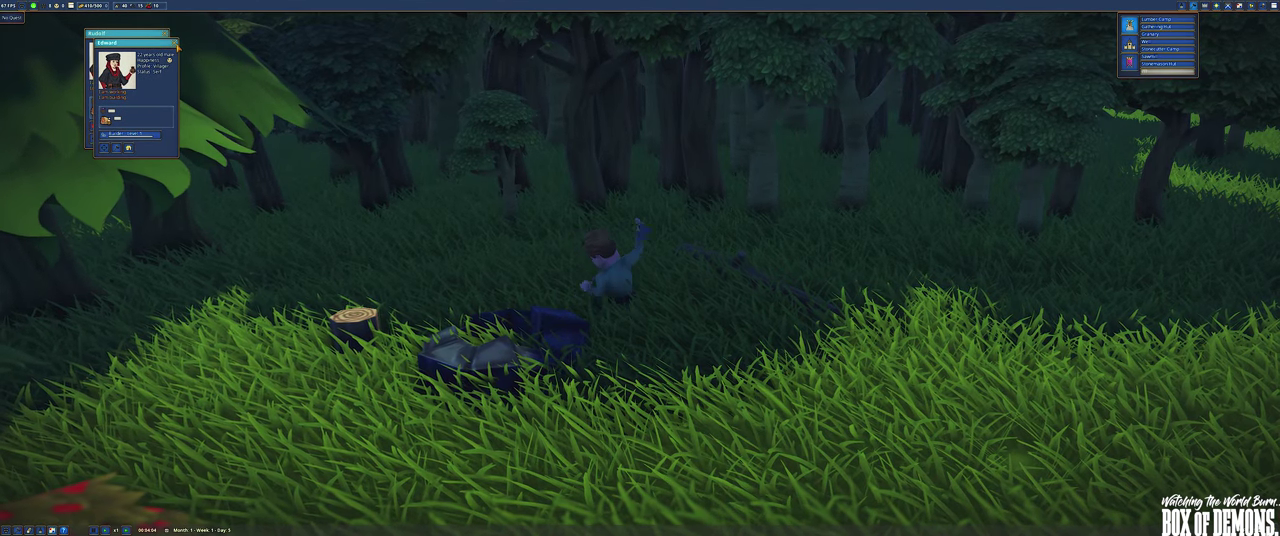
pyautogui.click(176, 44)
pyautogui.moveTo(500, 250); pyautogui.dragTo(330, 195)
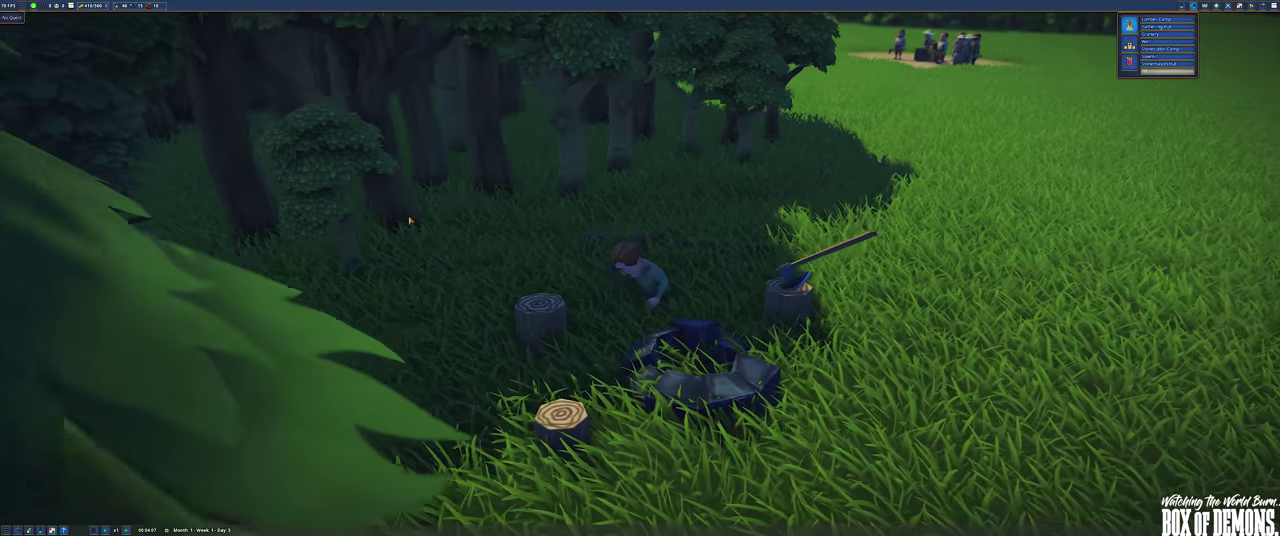
pyautogui.scroll(5, 330, 195)
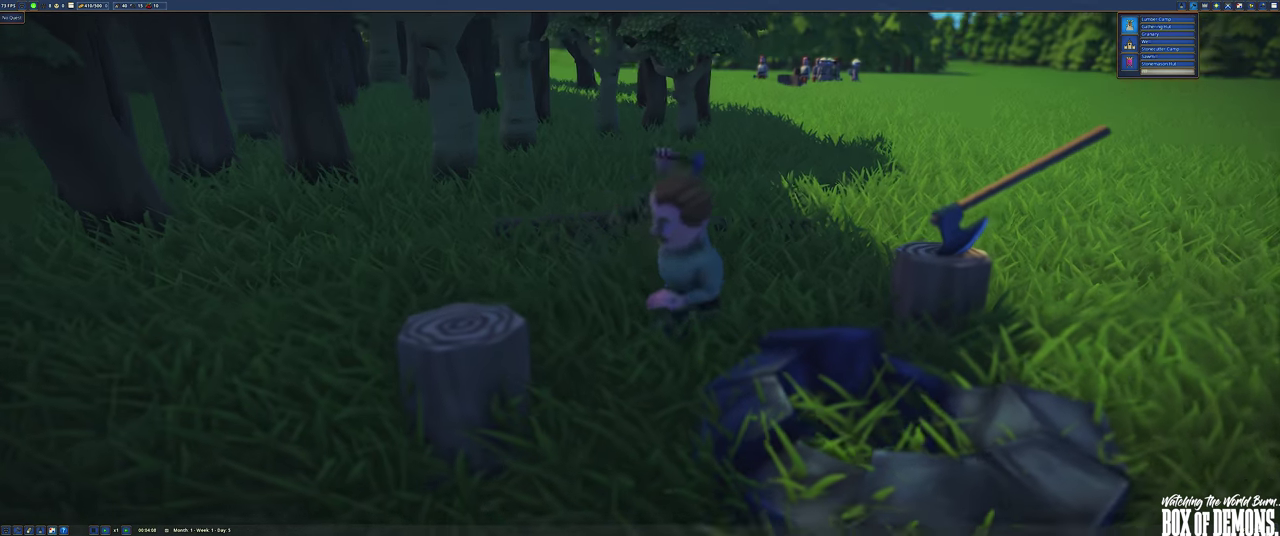
pyautogui.moveTo(600, 300); pyautogui.dragTo(474, 207)
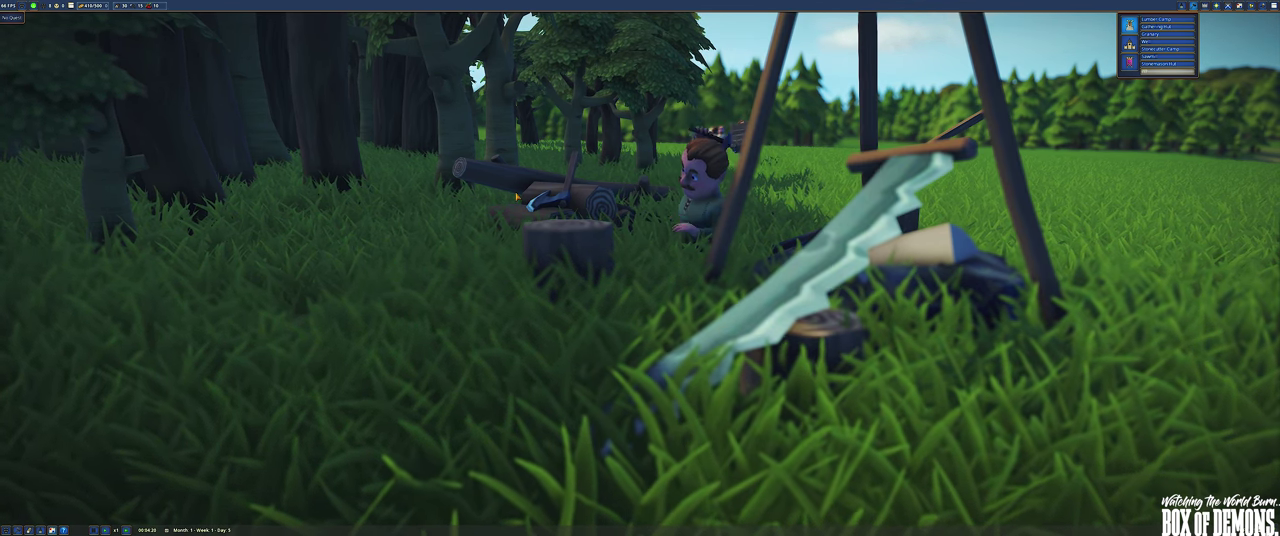
pyautogui.moveTo(517, 197); pyautogui.dragTo(511, 201)
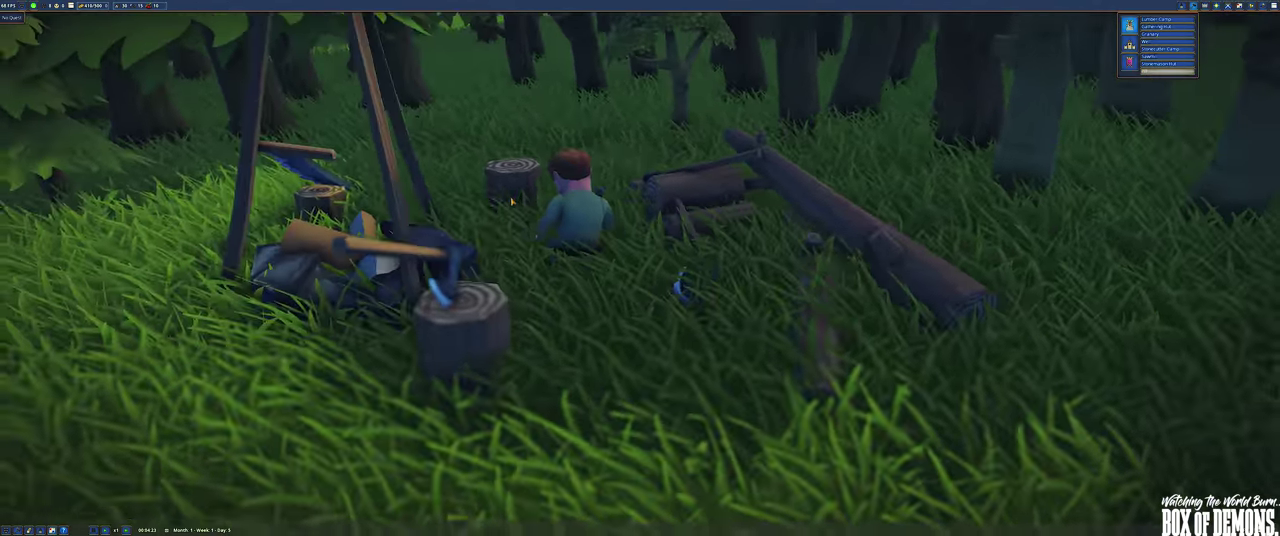
pyautogui.scroll(-3, 511, 201)
pyautogui.scroll(-3, 508, 203)
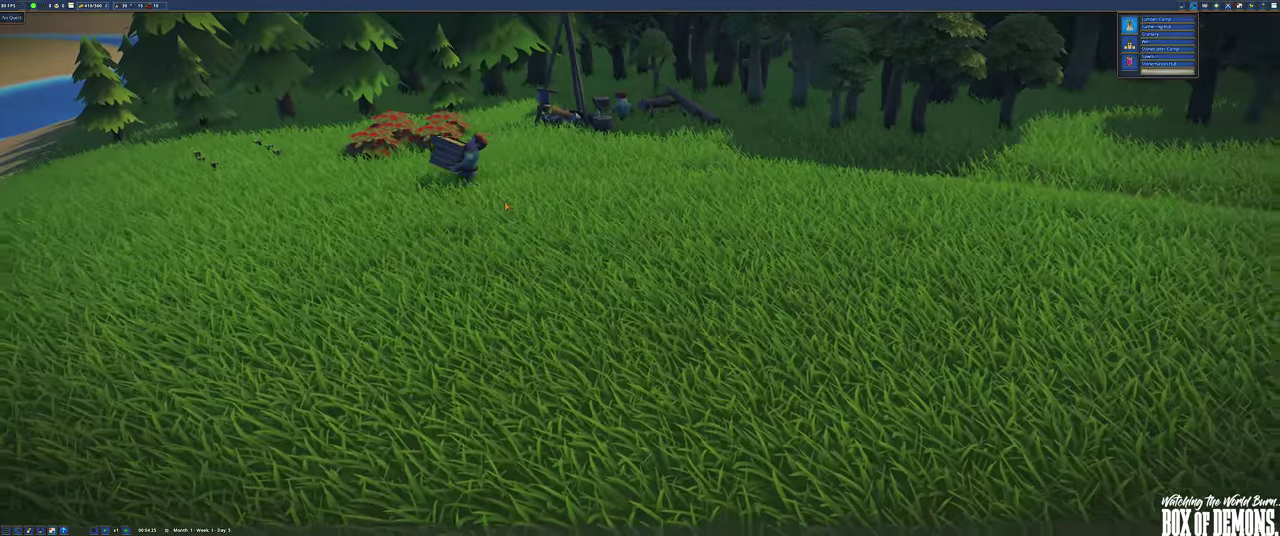
# Check the villagers by the bushes and among the trees, closing each details panel
pyautogui.moveTo(506, 205); pyautogui.dragTo(568, 237)
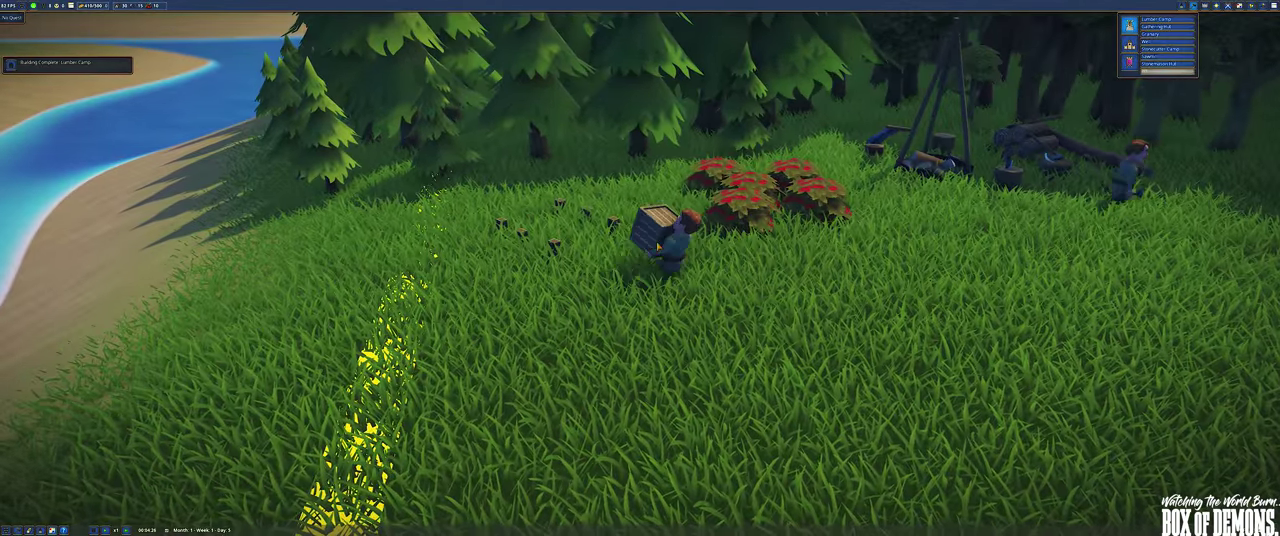
pyautogui.click(595, 210)
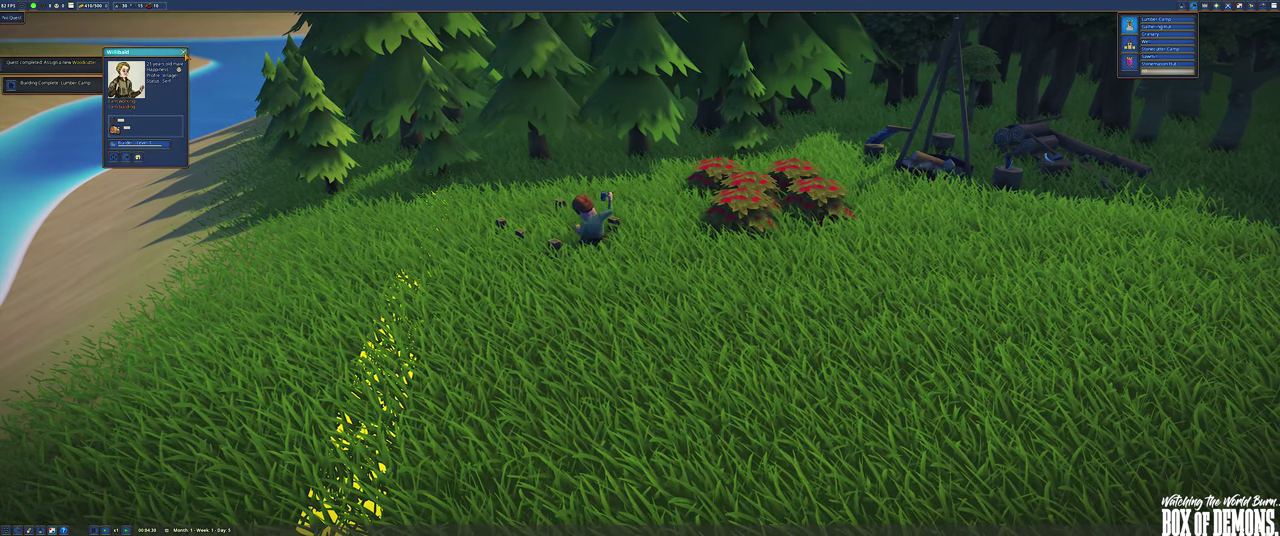
pyautogui.press('Escape')
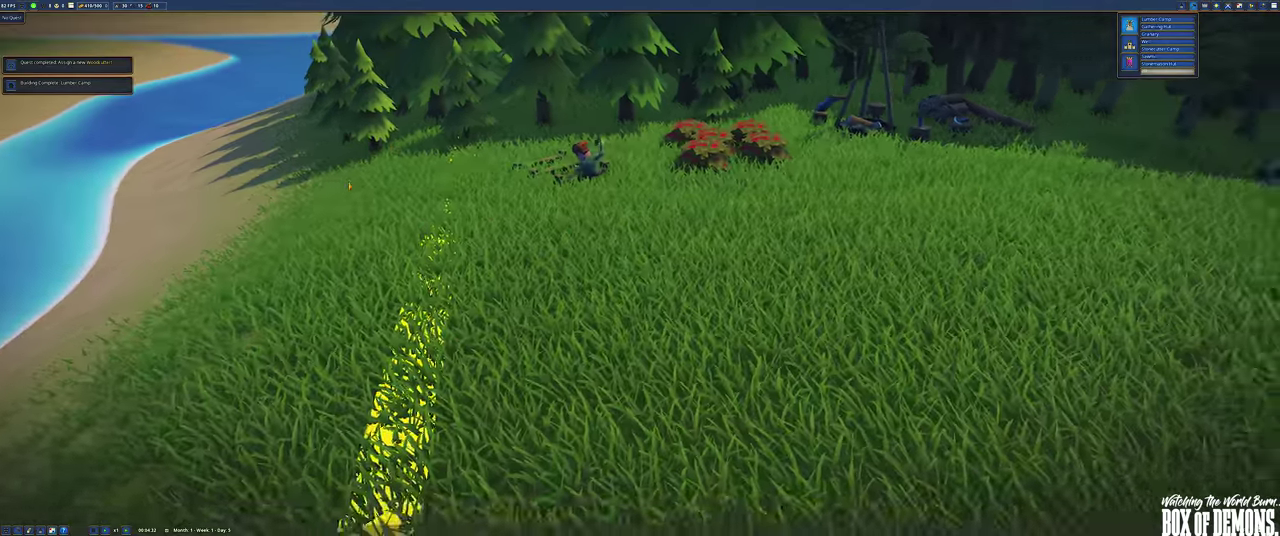
pyautogui.press('d')
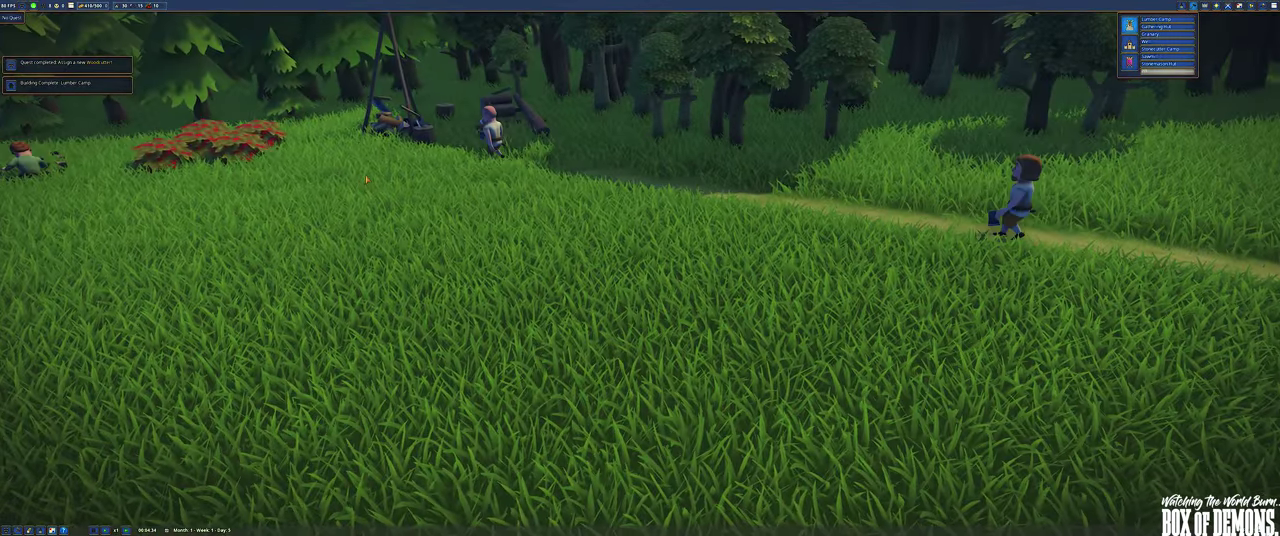
pyautogui.scroll(5, 366, 180)
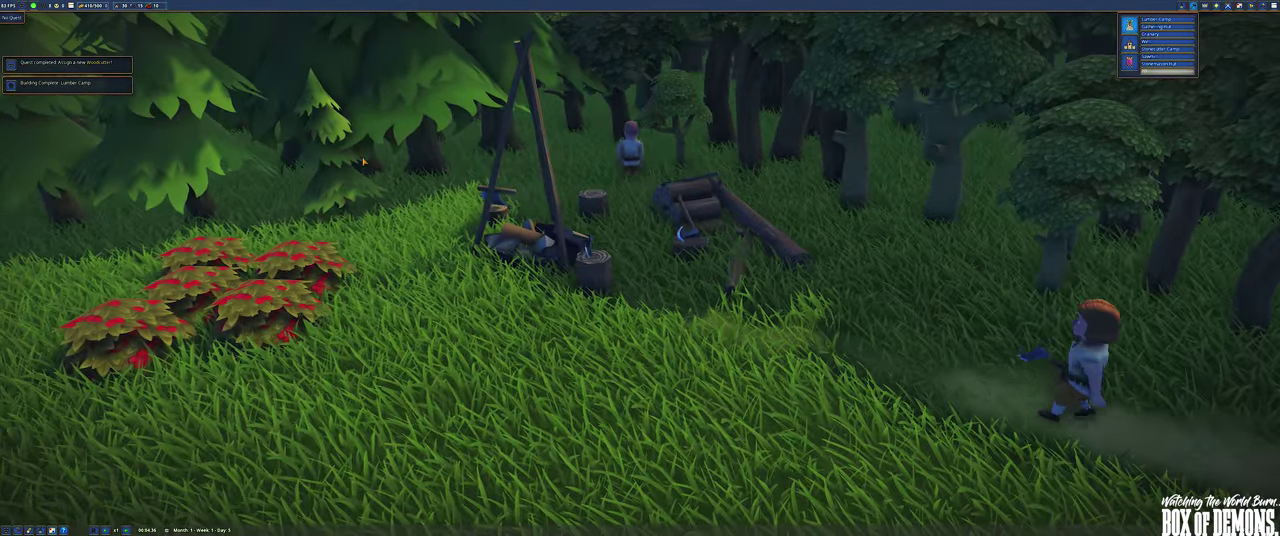
pyautogui.scroll(5, 420, 146)
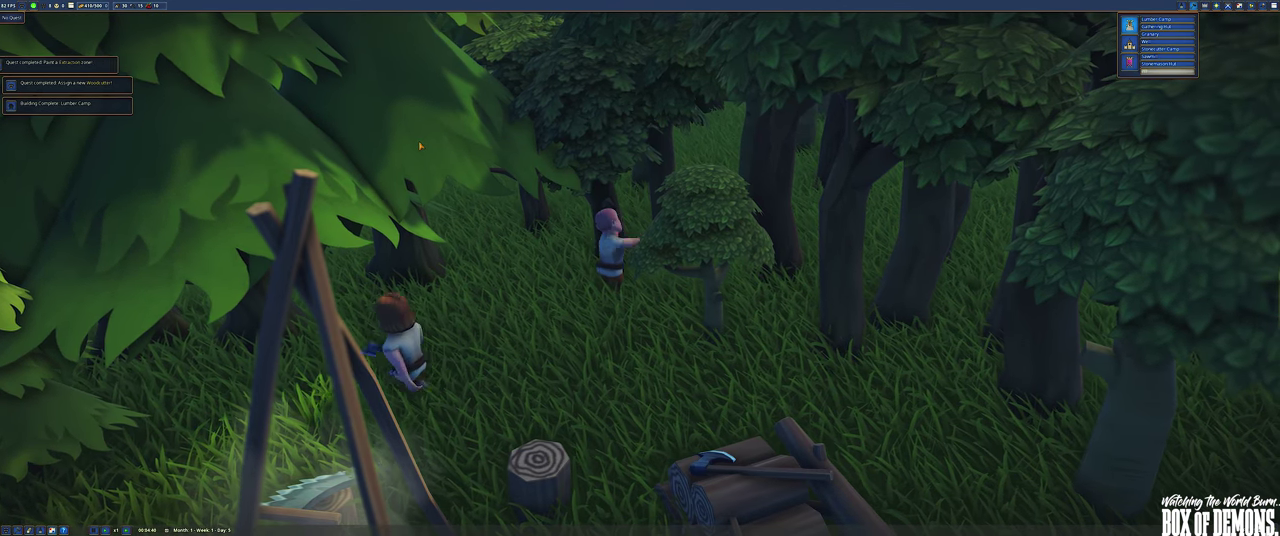
pyautogui.click(611, 256)
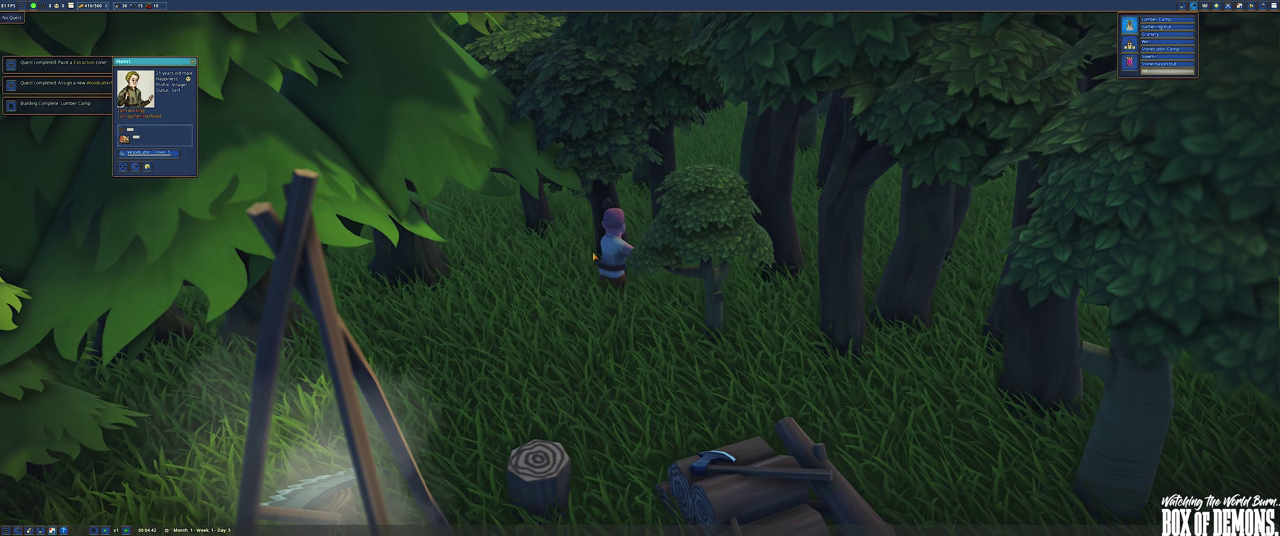
pyautogui.click(193, 63)
pyautogui.scroll(-10, 328, 172)
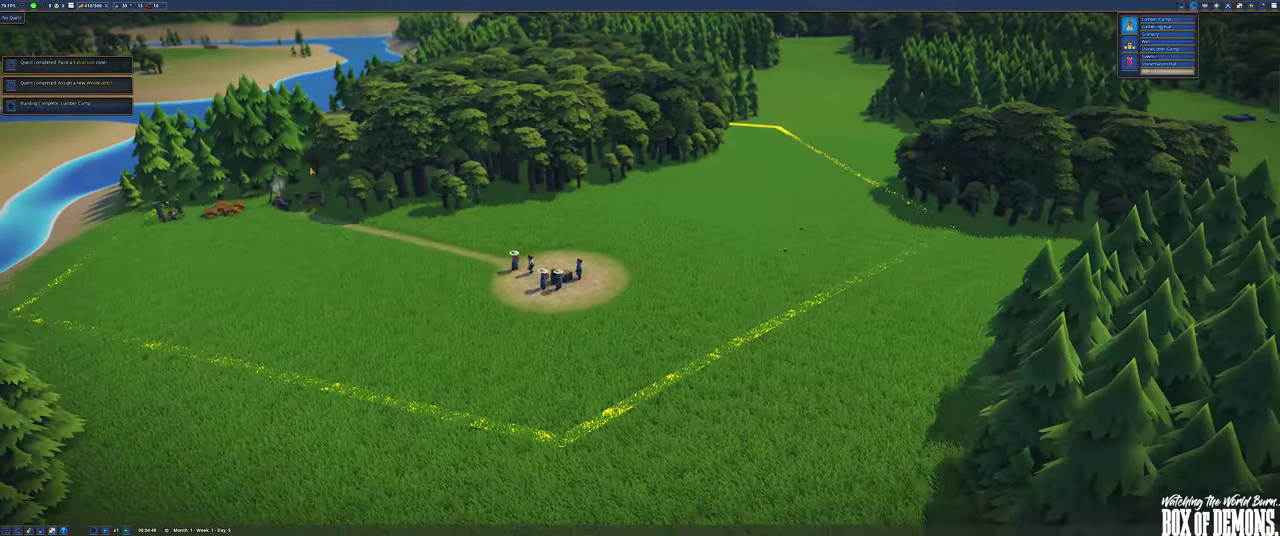
pyautogui.scroll(5, 328, 172)
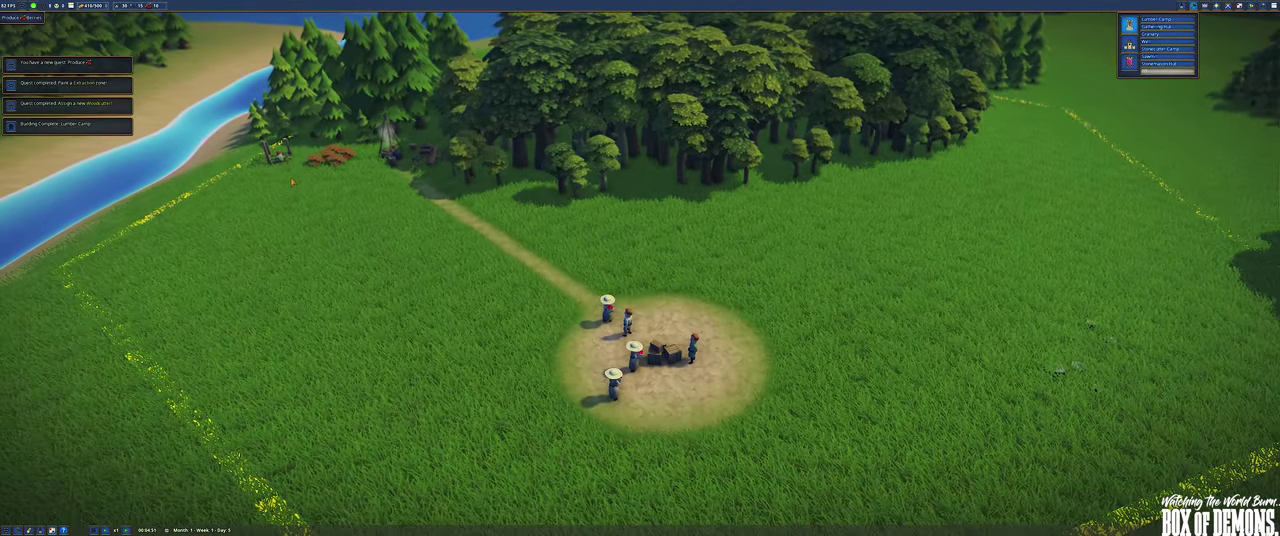
pyautogui.scroll(-3, 640, 268)
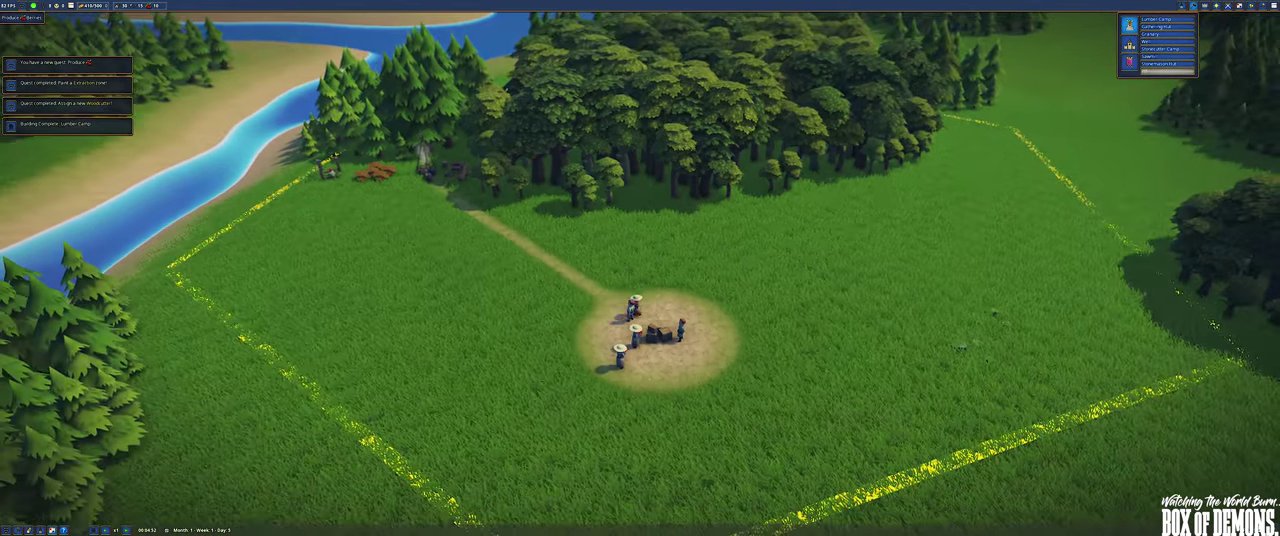
# Rename the village from My Village to the Demonia name and close Village Information
pyautogui.press('q')
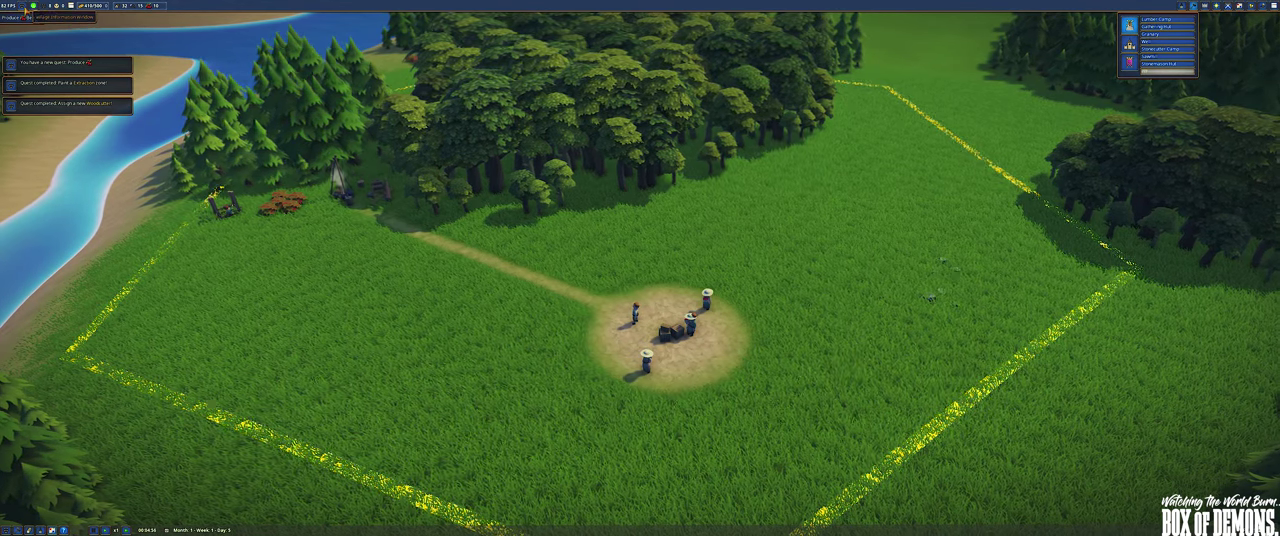
pyautogui.click(29, 13)
pyautogui.moveTo(40, 117); pyautogui.dragTo(548, 125)
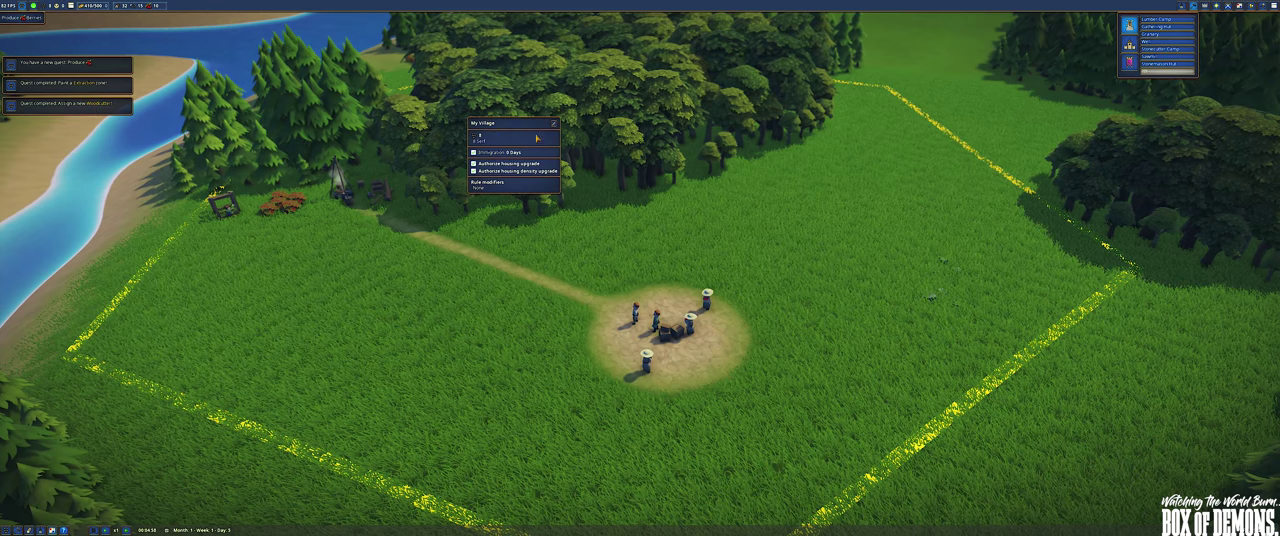
pyautogui.click(553, 124)
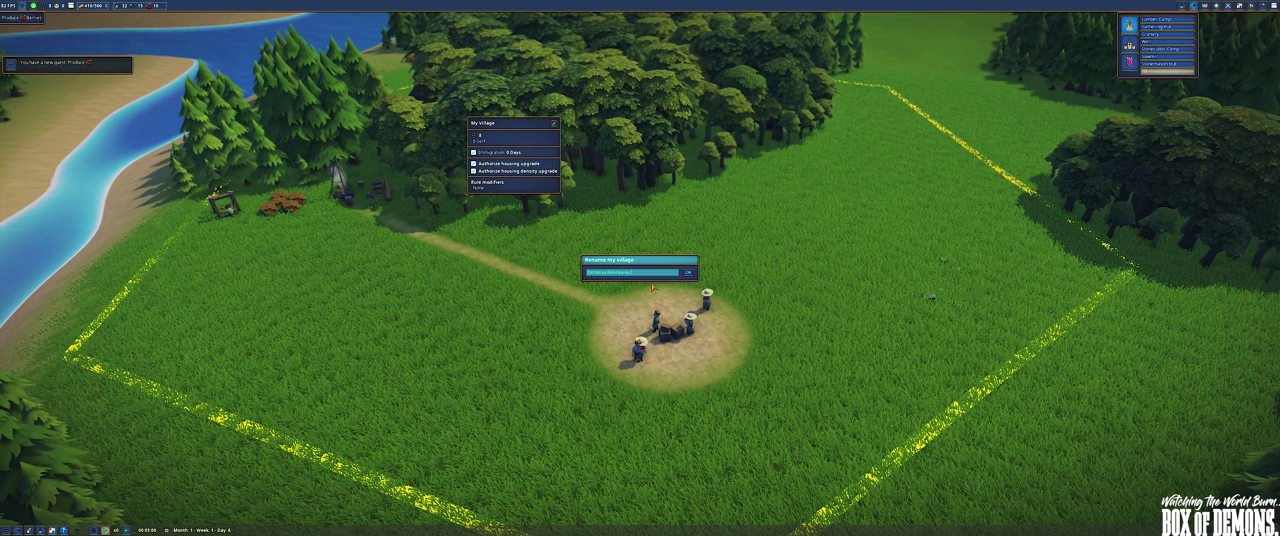
pyautogui.click(688, 273)
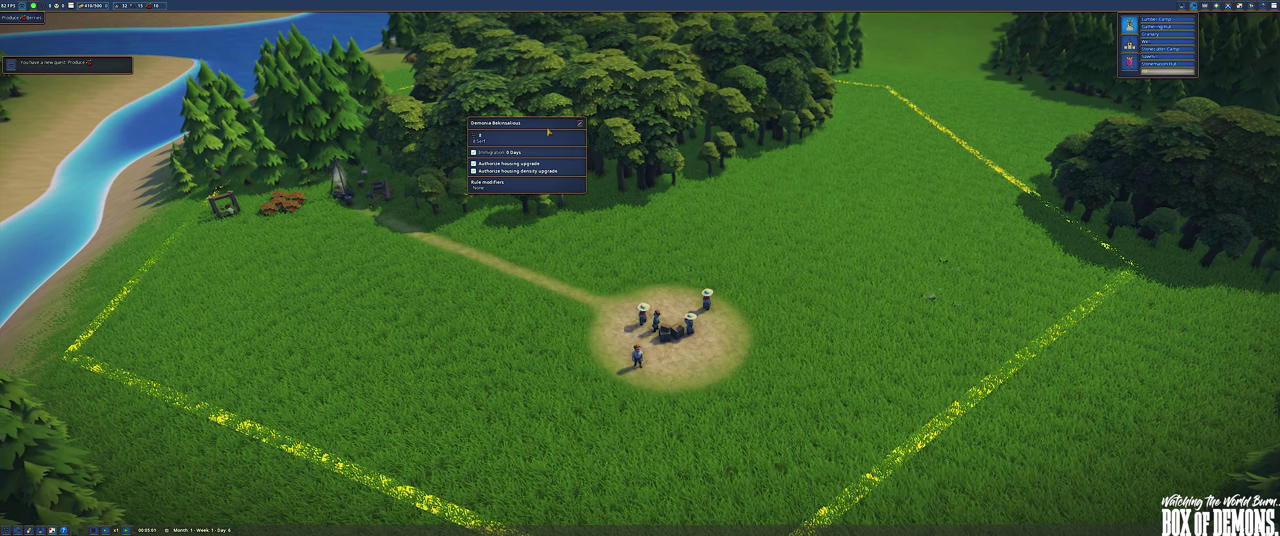
pyautogui.press('Escape')
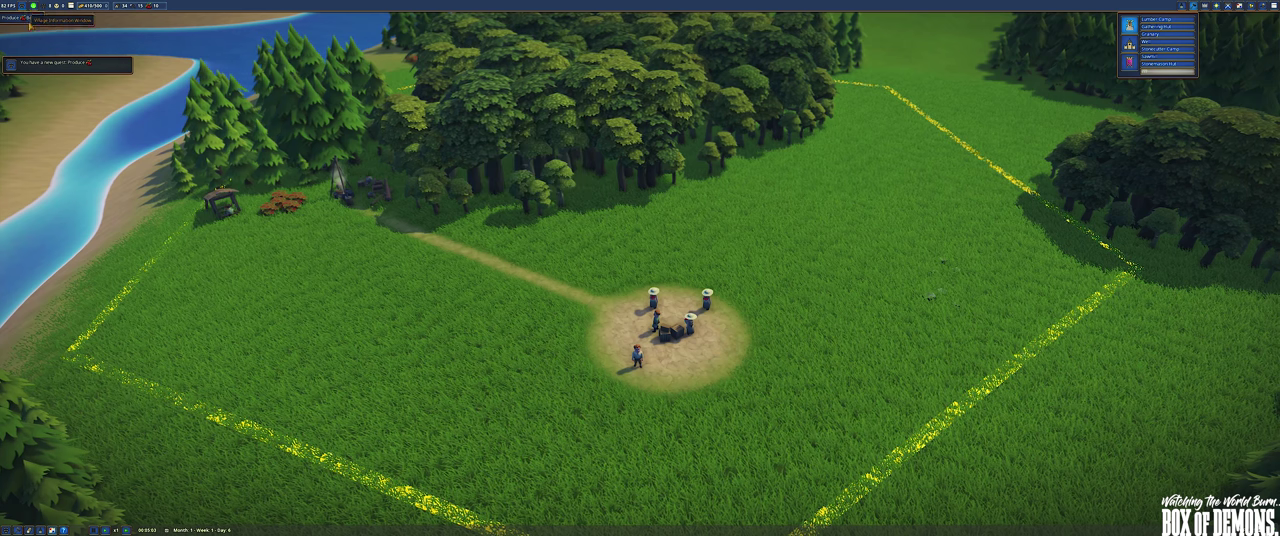
pyautogui.scroll(-2, 562, 320)
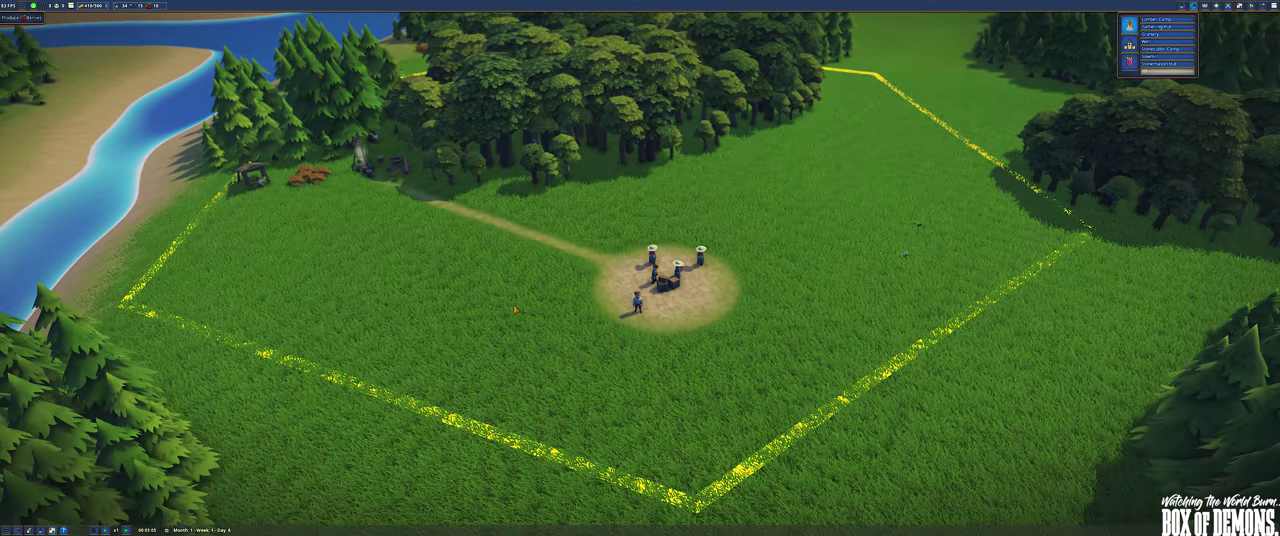
pyautogui.scroll(4, 515, 311)
pyautogui.moveTo(515, 311); pyautogui.dragTo(456, 276)
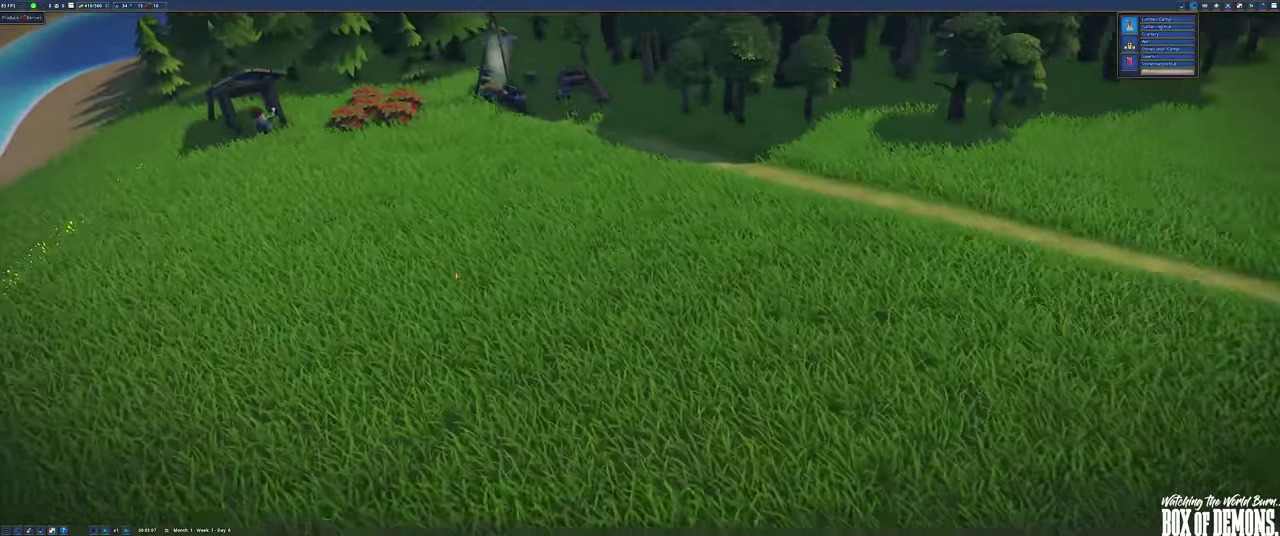
pyautogui.scroll(4, 456, 276)
pyautogui.scroll(3, 456, 276)
pyautogui.scroll(2, 460, 290)
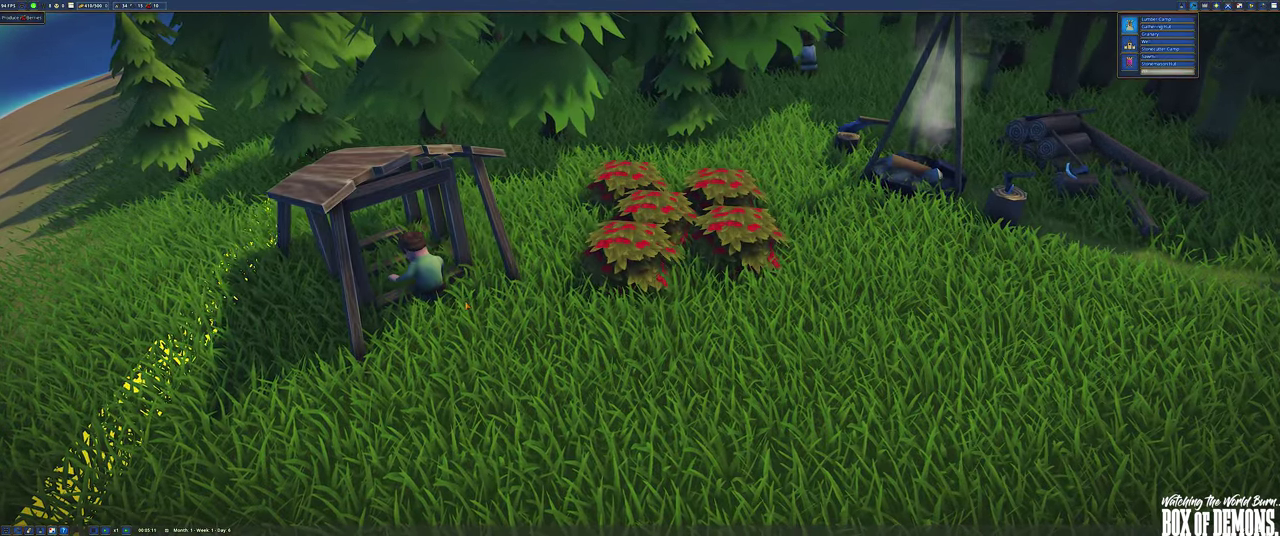
pyautogui.moveTo(468, 306)
pyautogui.mouseDown()
pyautogui.moveTo(537, 318)
pyautogui.moveTo(640, 300)
pyautogui.moveTo(640, 250)
pyautogui.mouseUp()
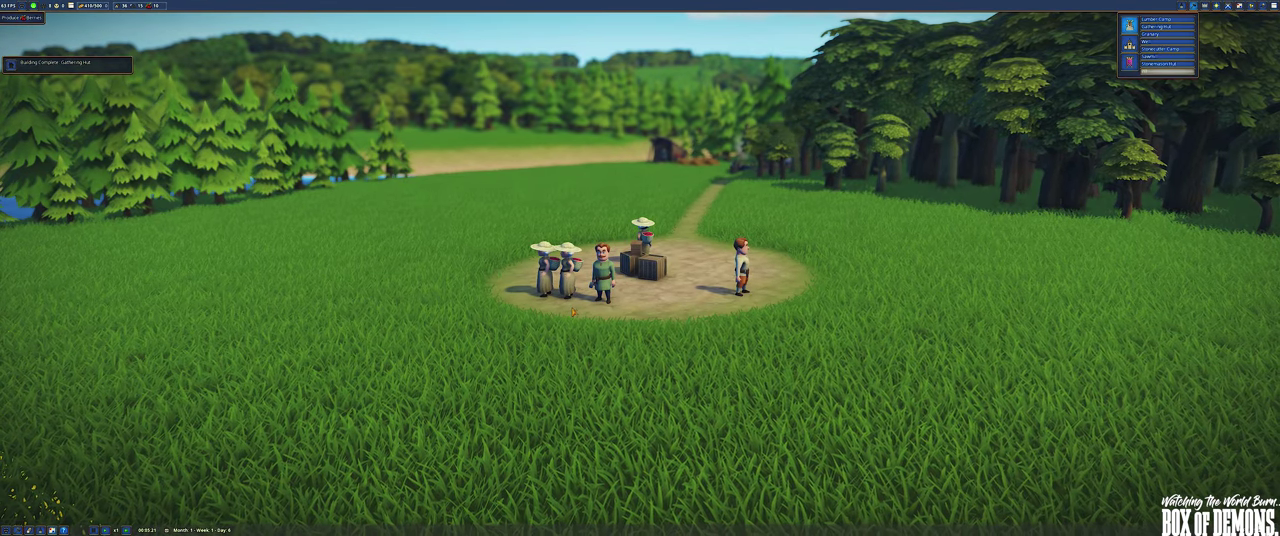
pyautogui.moveTo(640, 300)
pyautogui.mouseDown()
pyautogui.moveTo(565, 296)
pyautogui.moveTo(641, 326)
pyautogui.moveTo(604, 326)
pyautogui.mouseUp()
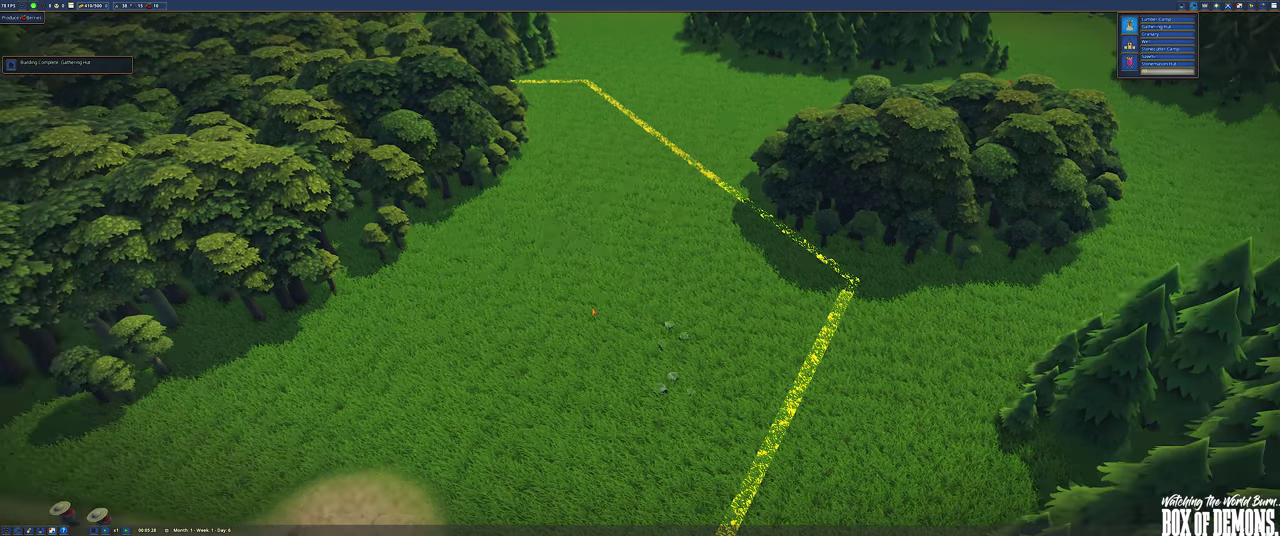
# Pan from the forest over the bordered campsite to the forest hut and berry bushes
pyautogui.moveTo(604, 366); pyautogui.dragTo(590, 350)
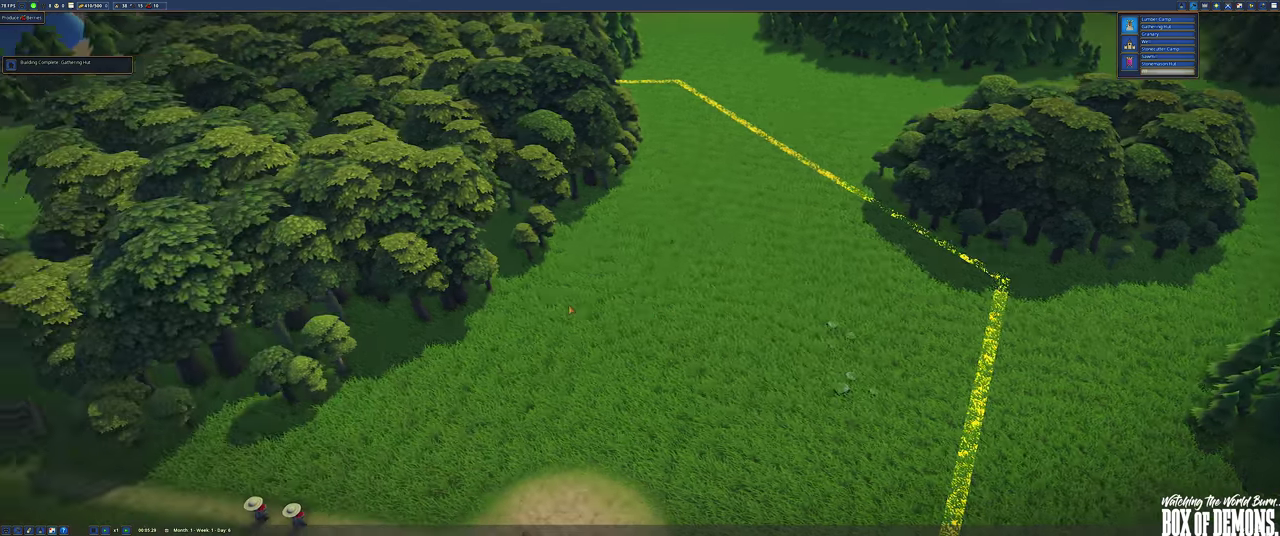
pyautogui.scroll(6, 573, 340)
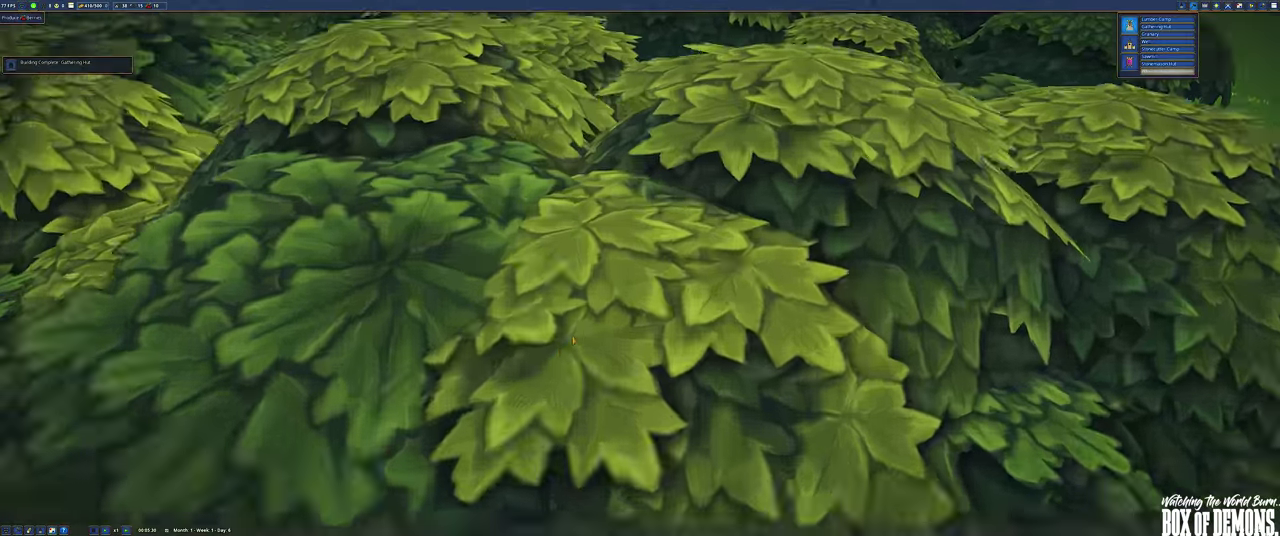
pyautogui.scroll(5, 573, 340)
pyautogui.scroll(5, 573, 340)
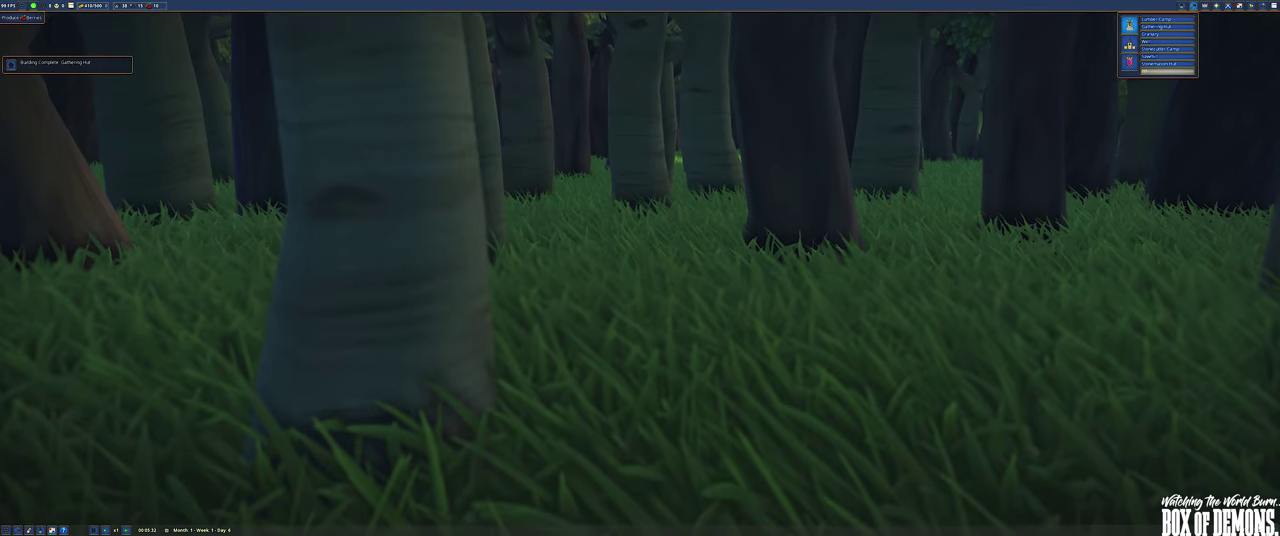
pyautogui.moveTo(573, 340); pyautogui.dragTo(568, 315)
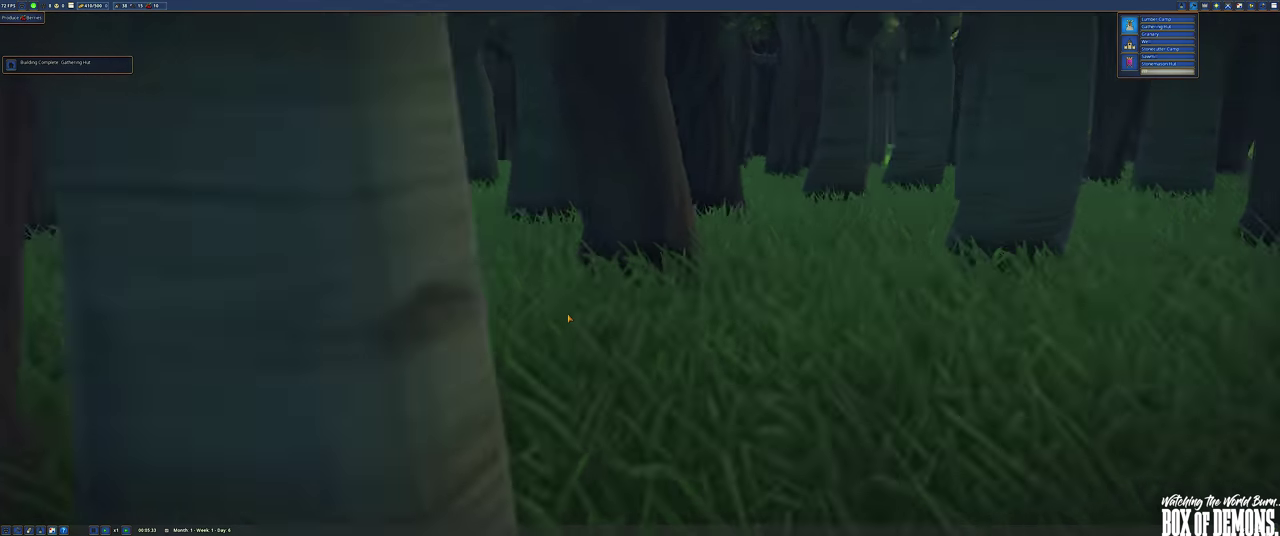
pyautogui.scroll(-5, 568, 315)
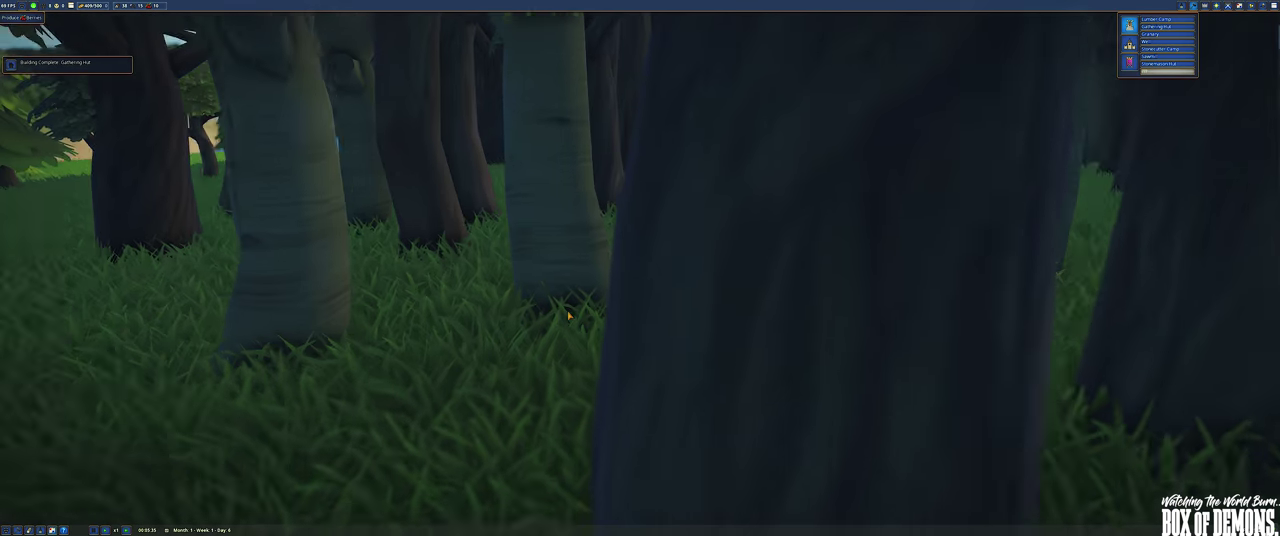
pyautogui.scroll(-5, 568, 315)
pyautogui.scroll(-5, 568, 318)
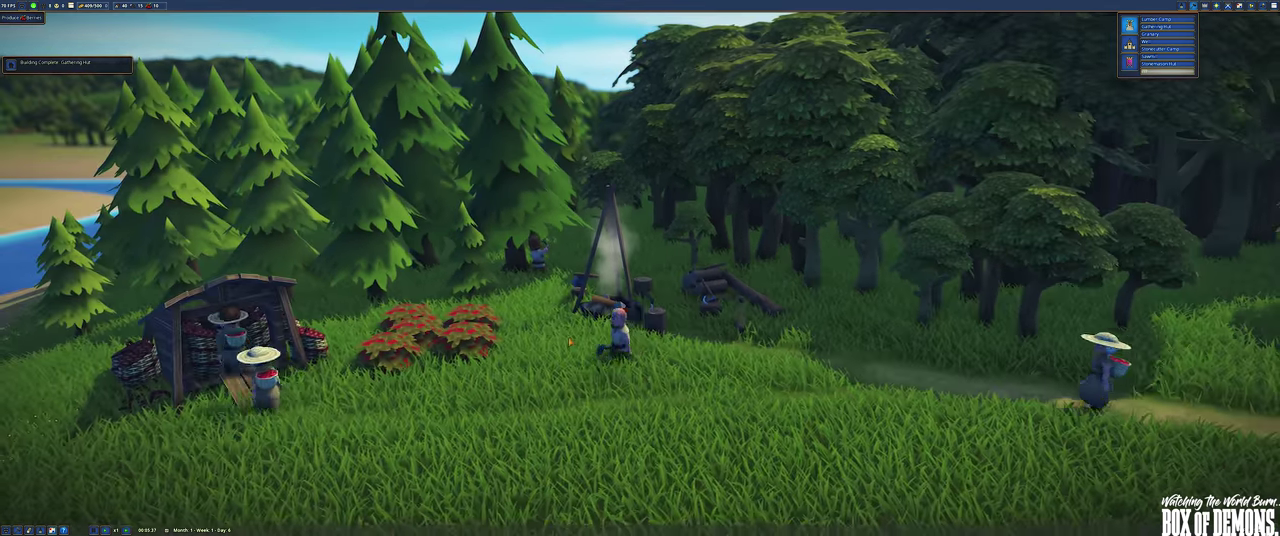
pyautogui.moveTo(568, 318)
pyautogui.mouseDown()
pyautogui.moveTo(557, 370)
pyautogui.moveTo(600, 330)
pyautogui.moveTo(514, 340)
pyautogui.mouseUp()
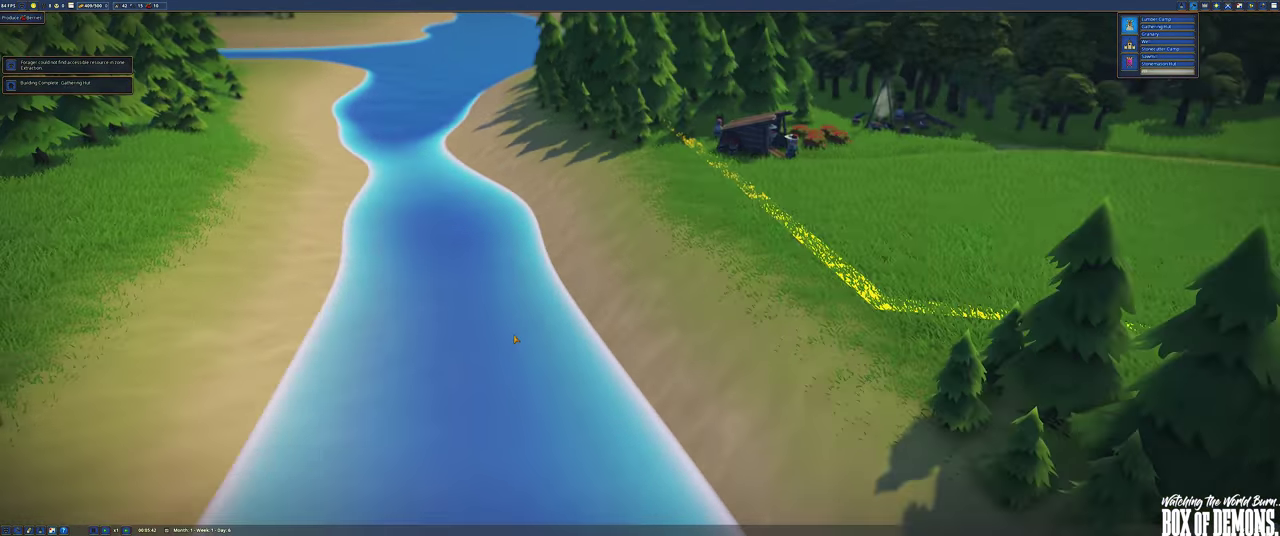
pyautogui.scroll(-4, 514, 340)
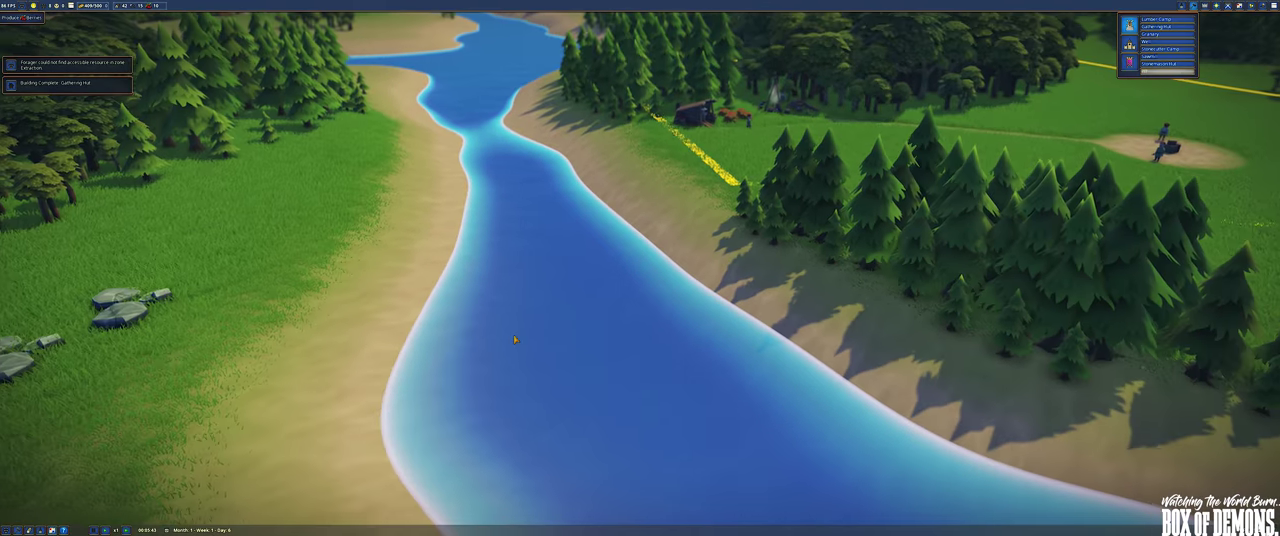
pyautogui.scroll(-4, 530, 348)
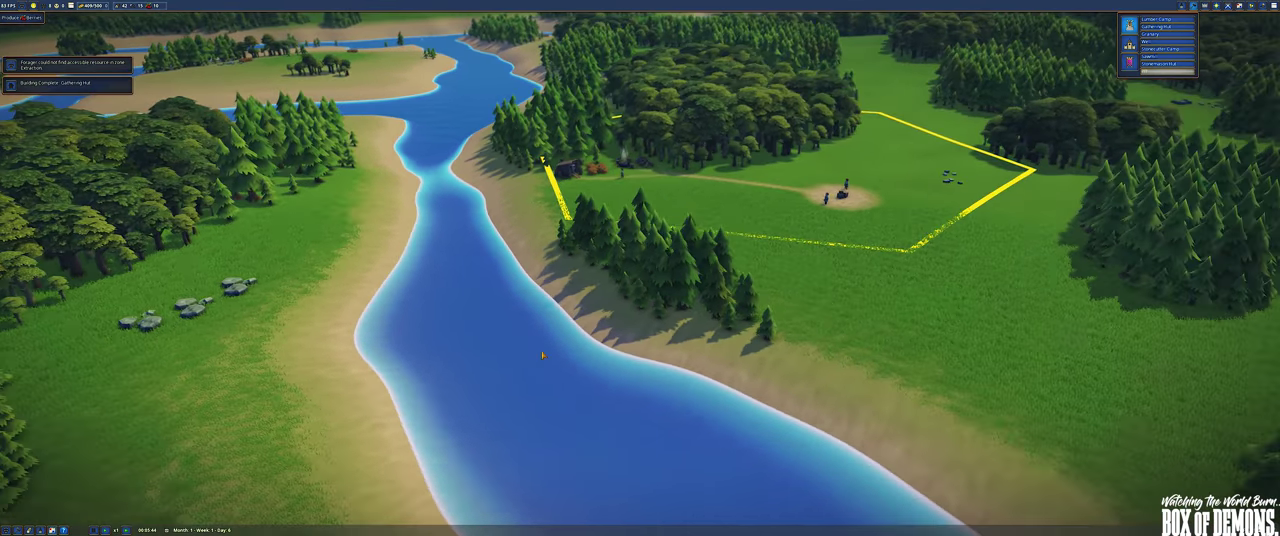
pyautogui.moveTo(543, 355); pyautogui.dragTo(668, 255)
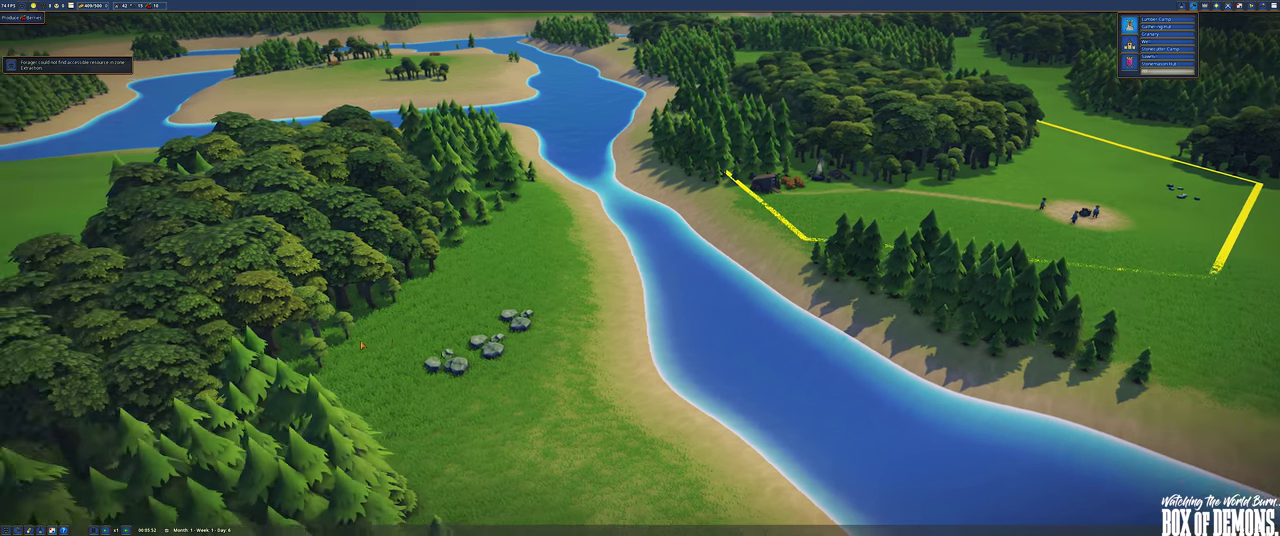
pyautogui.moveTo(540, 340); pyautogui.dragTo(700, 260)
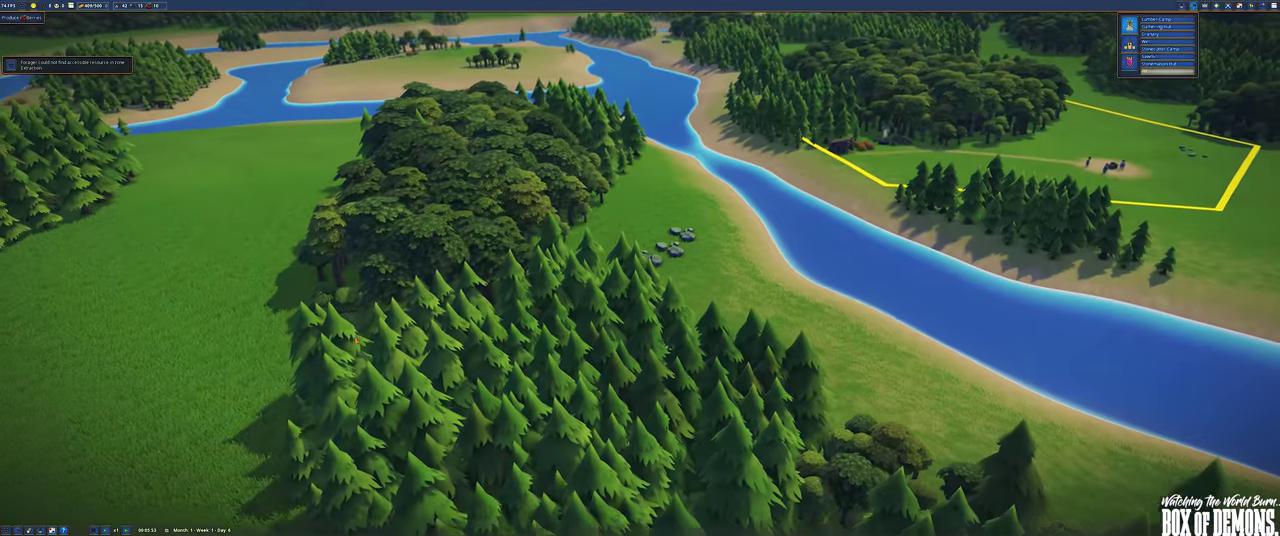
pyautogui.press('w')
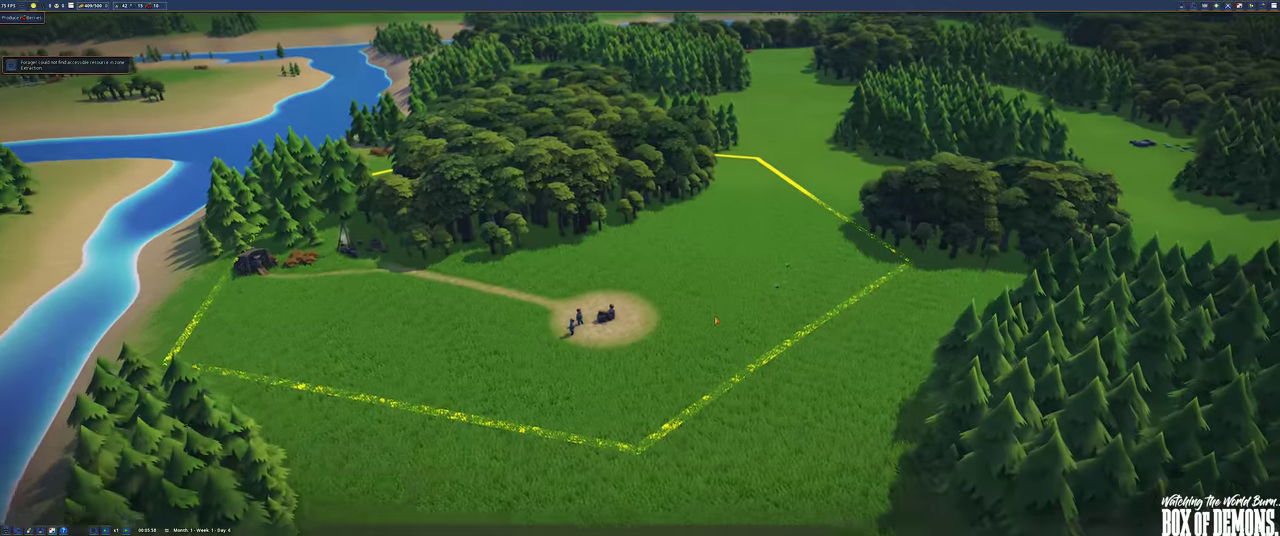
pyautogui.scroll(6, 640, 290)
pyautogui.press('a')
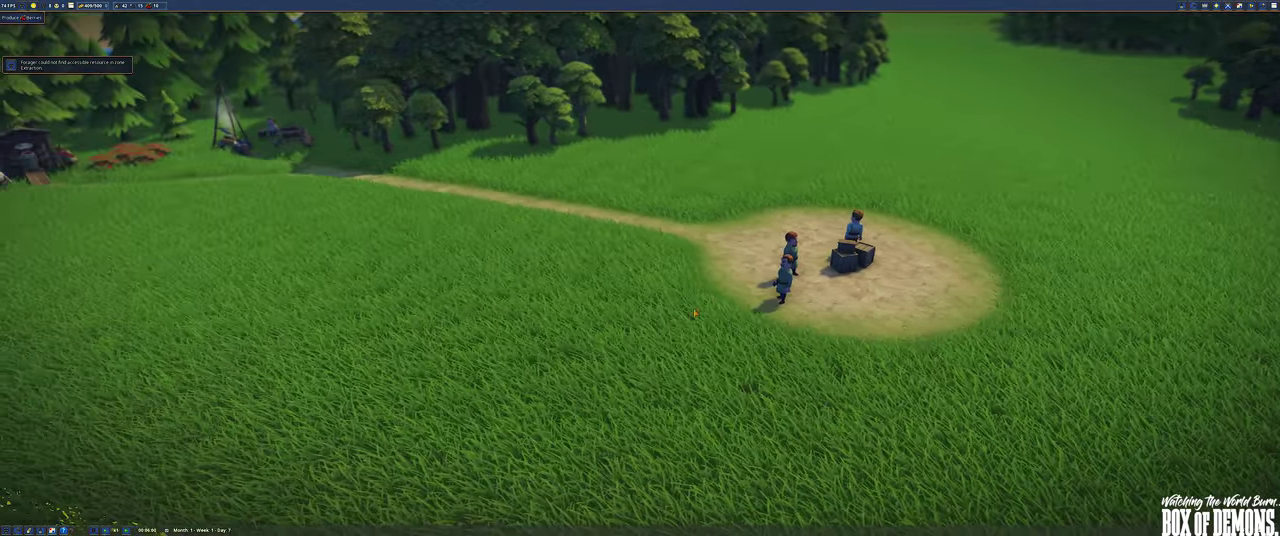
pyautogui.press('a')
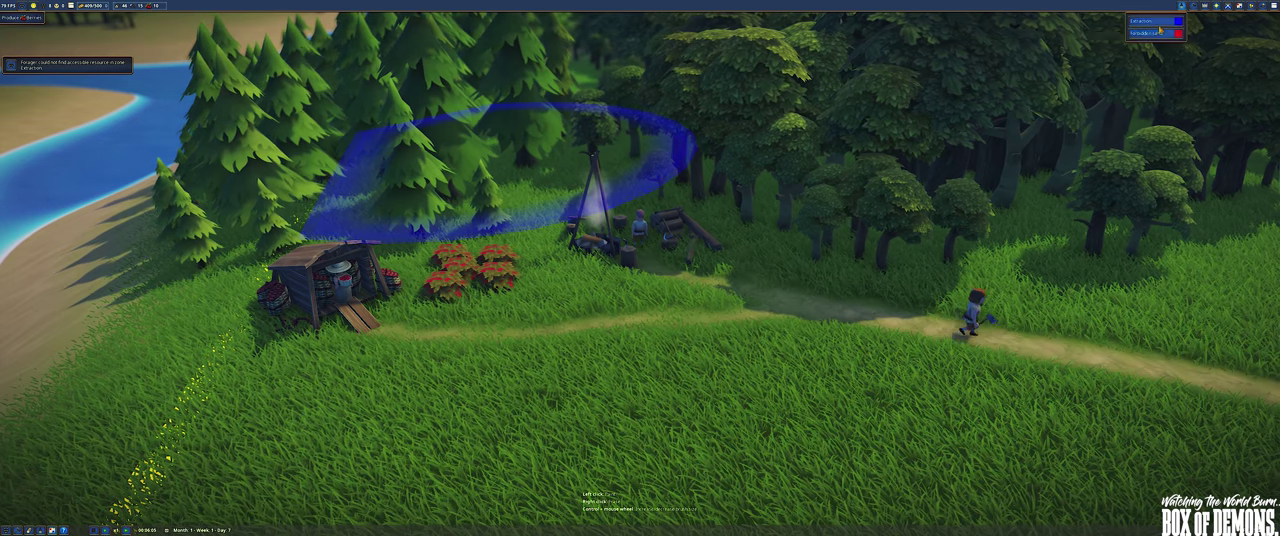
# Mark an extraction zone over the berry bushes by the hut, then exit zone mode
pyautogui.click(1165, 33)
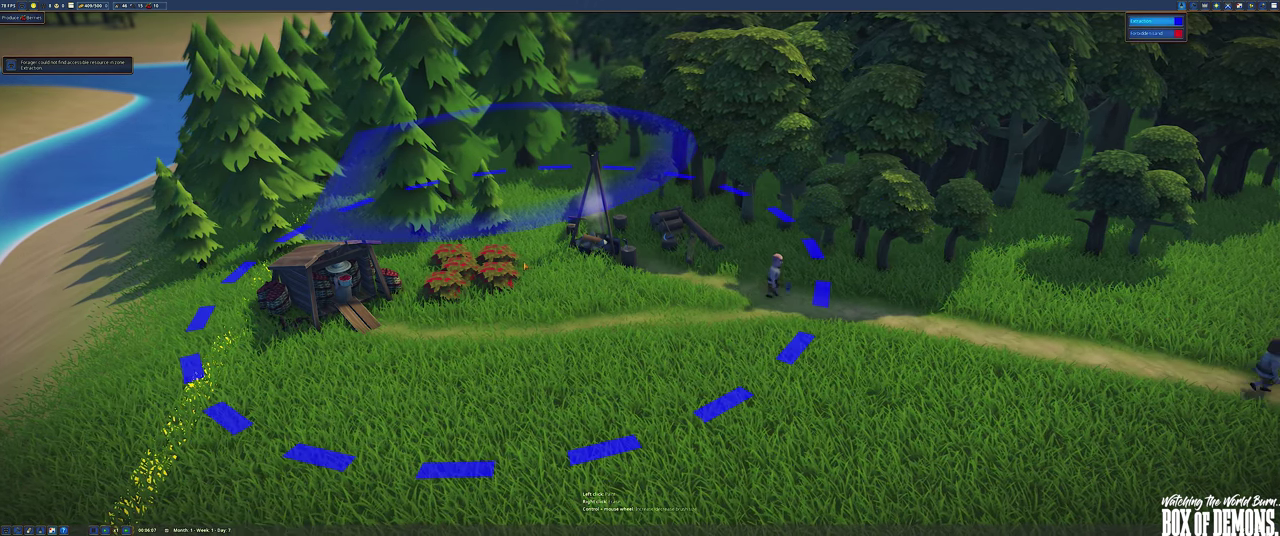
pyautogui.scroll(-4, 487, 280)
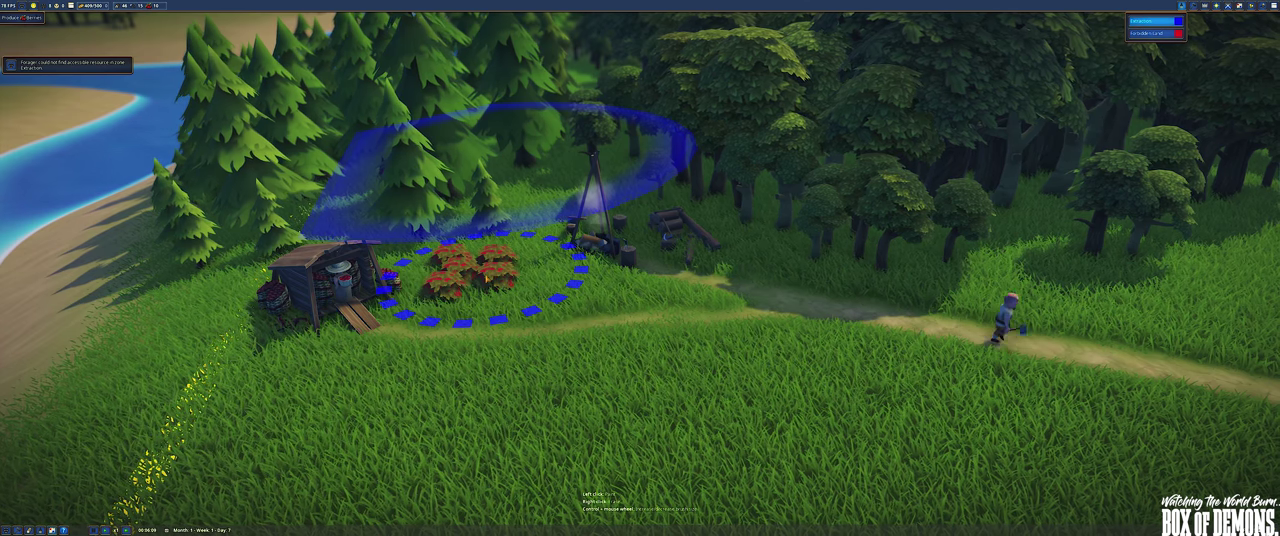
pyautogui.click(487, 280)
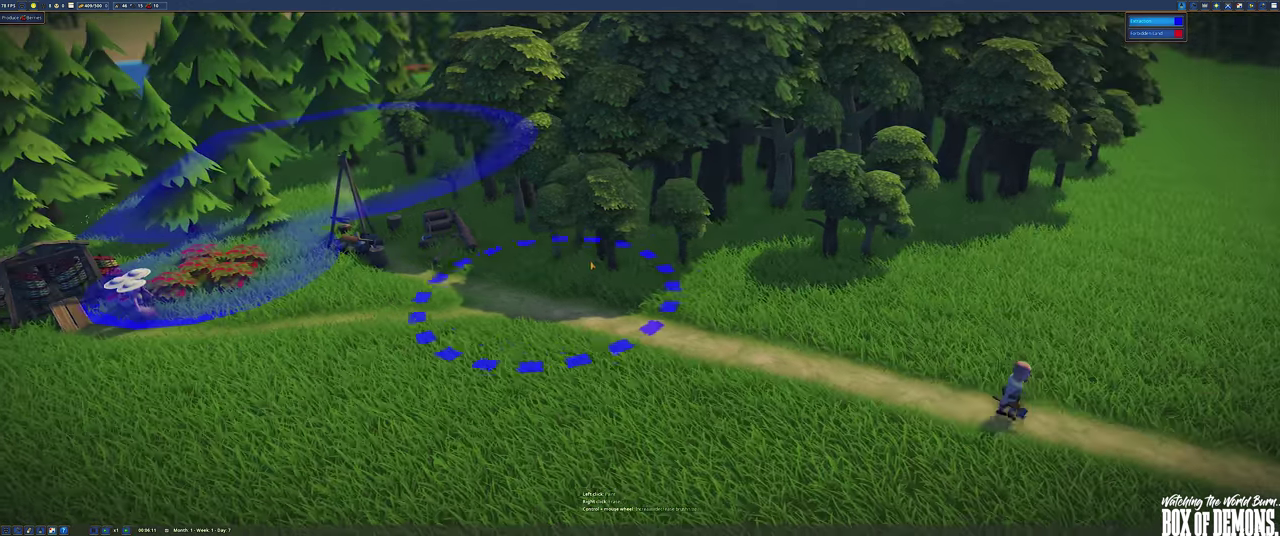
pyautogui.moveTo(562, 316)
pyautogui.mouseDown()
pyautogui.moveTo(700, 316)
pyautogui.moveTo(900, 250)
pyautogui.mouseUp()
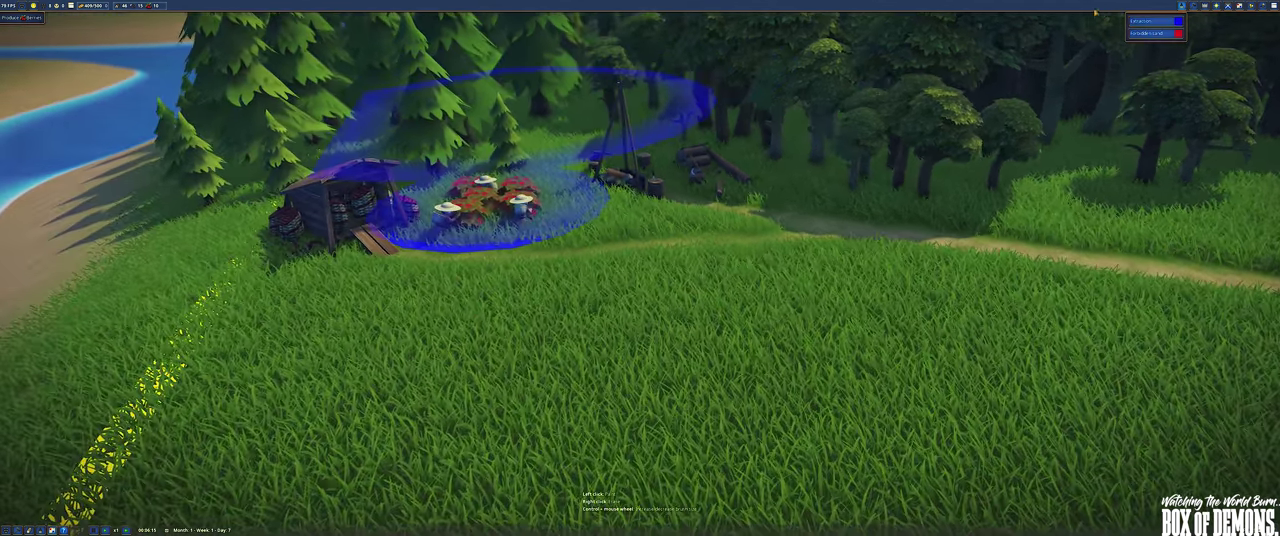
pyautogui.click(1180, 20)
pyautogui.scroll(4, 640, 268)
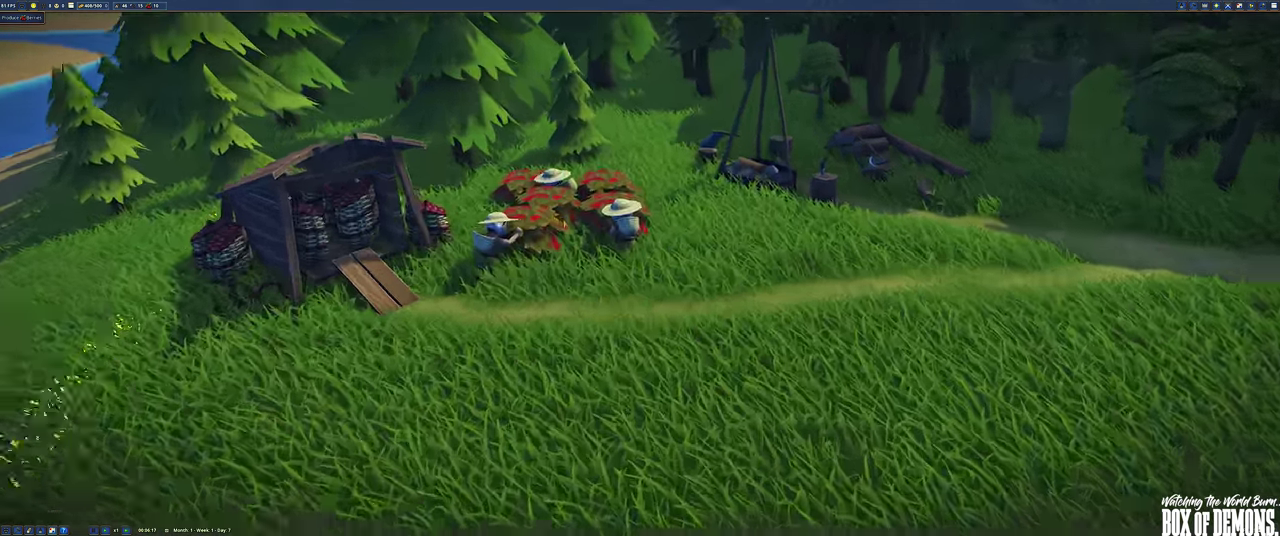
pyautogui.scroll(3, 640, 268)
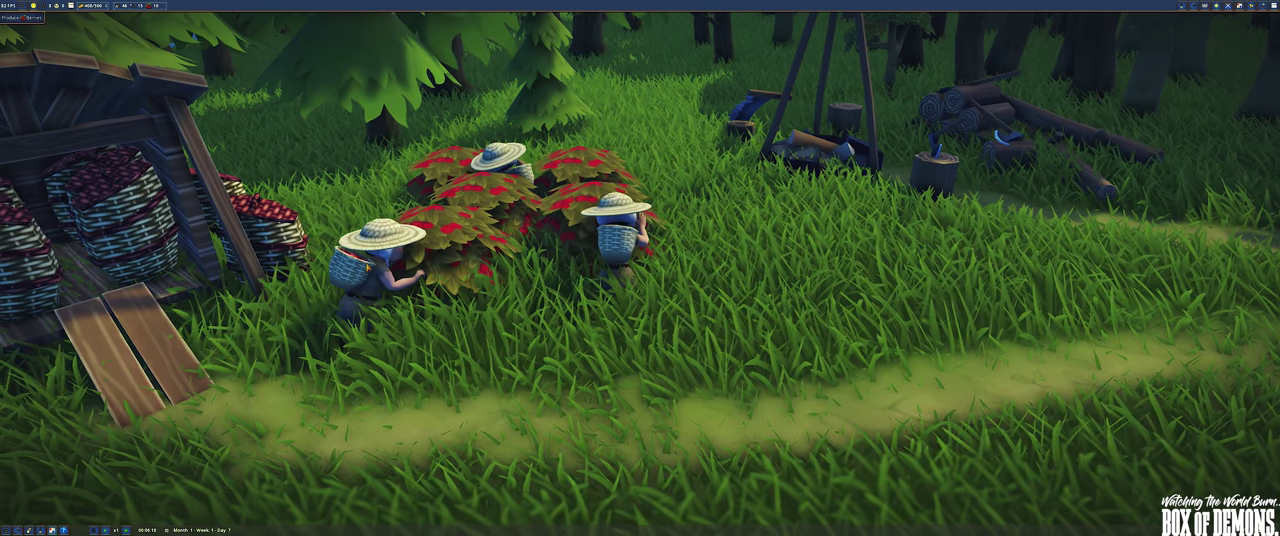
# Inspect two berry pickers' details in turn, then leave a third picker's panel open
pyautogui.click(615, 235)
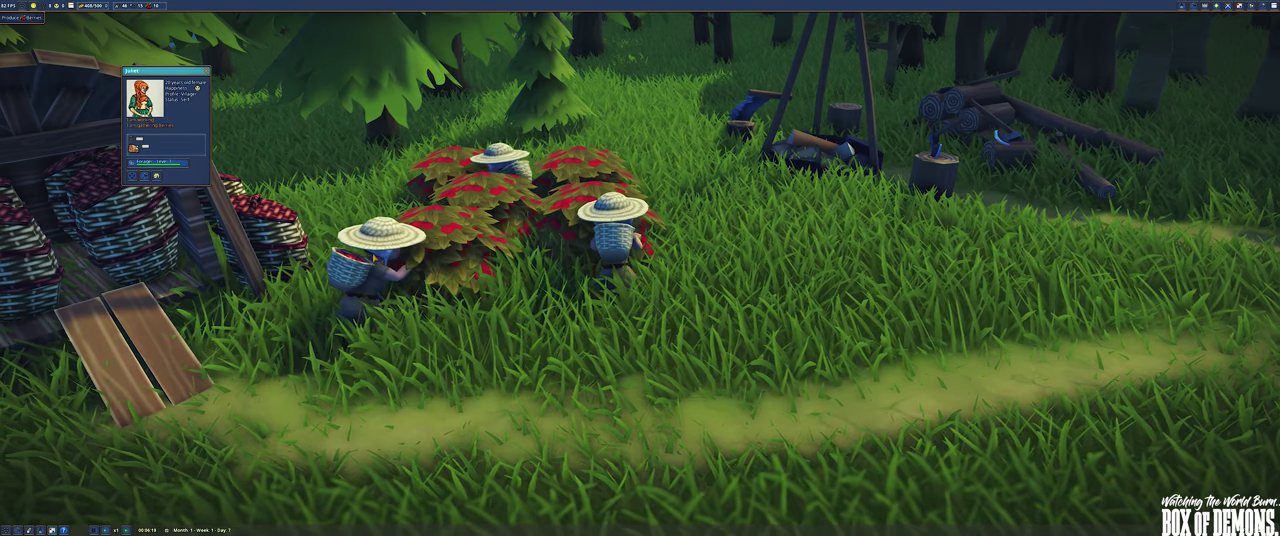
pyautogui.click(206, 71)
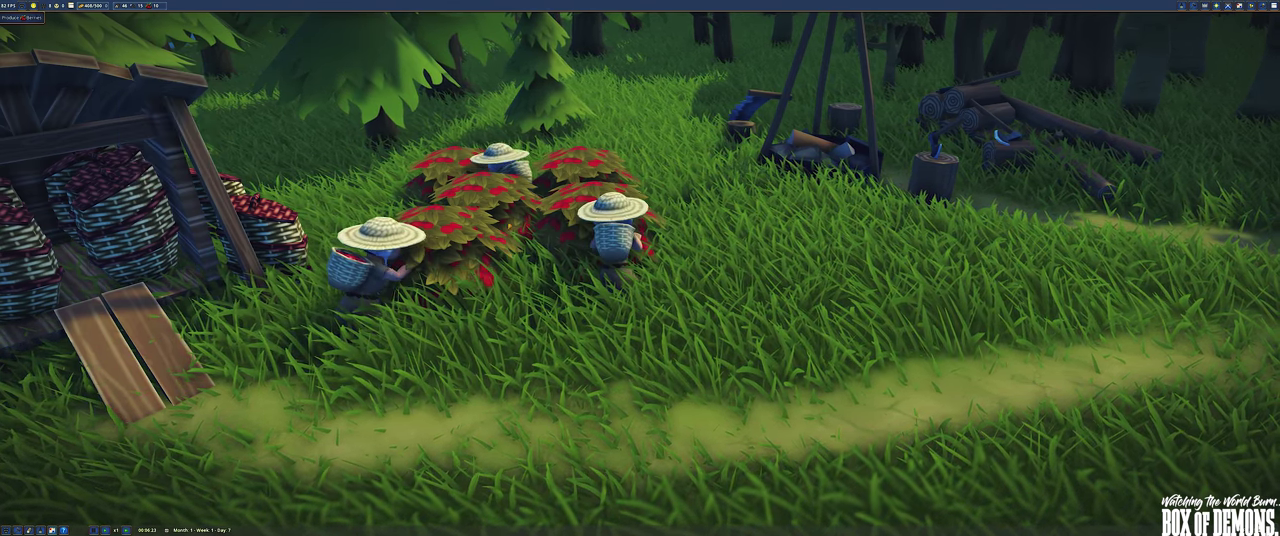
pyautogui.click(606, 216)
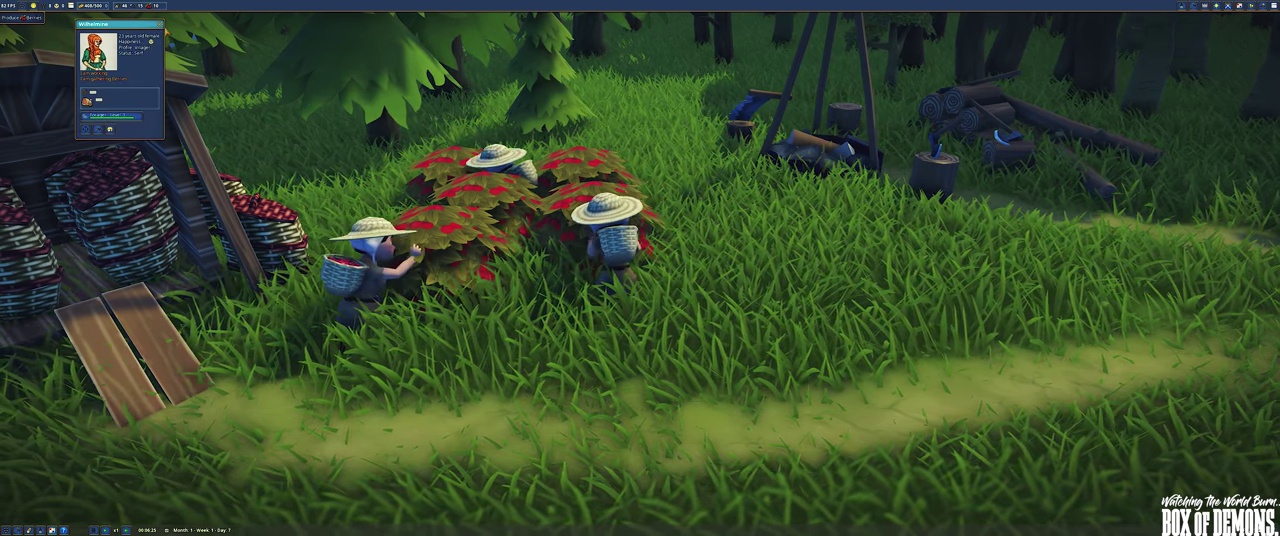
pyautogui.click(159, 24)
pyautogui.moveTo(640, 300); pyautogui.dragTo(700, 260)
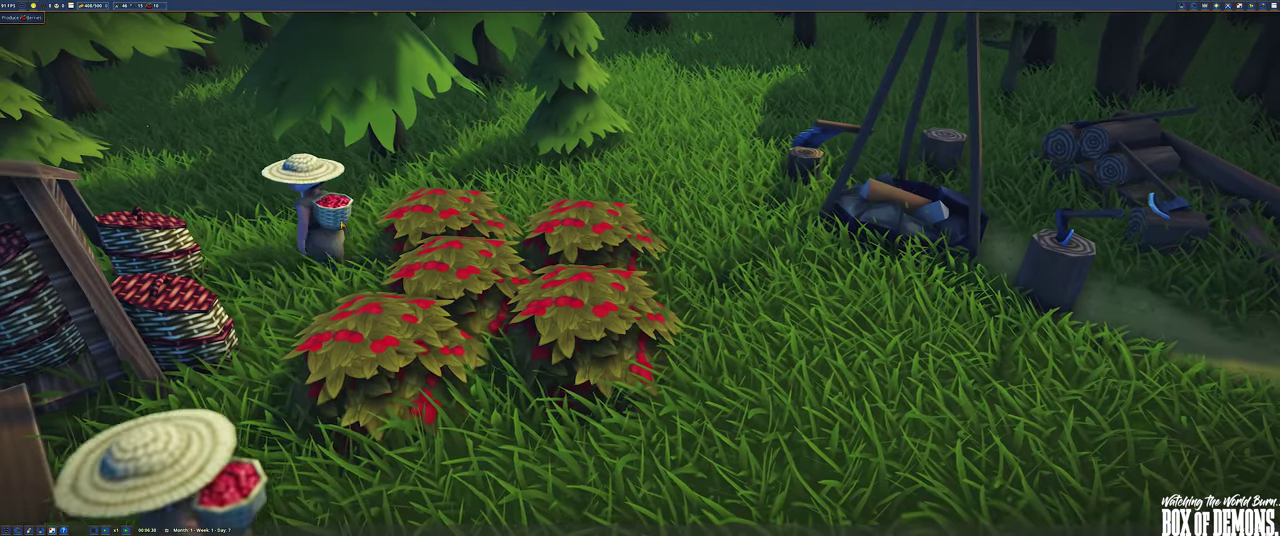
pyautogui.click(235, 190)
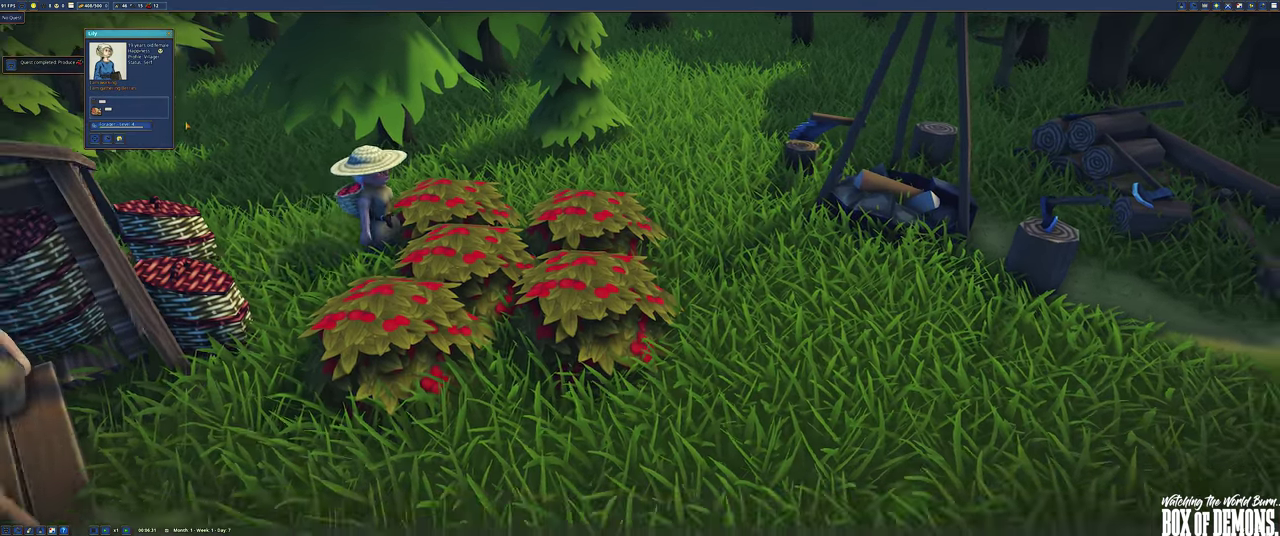
pyautogui.scroll(-3, 640, 300)
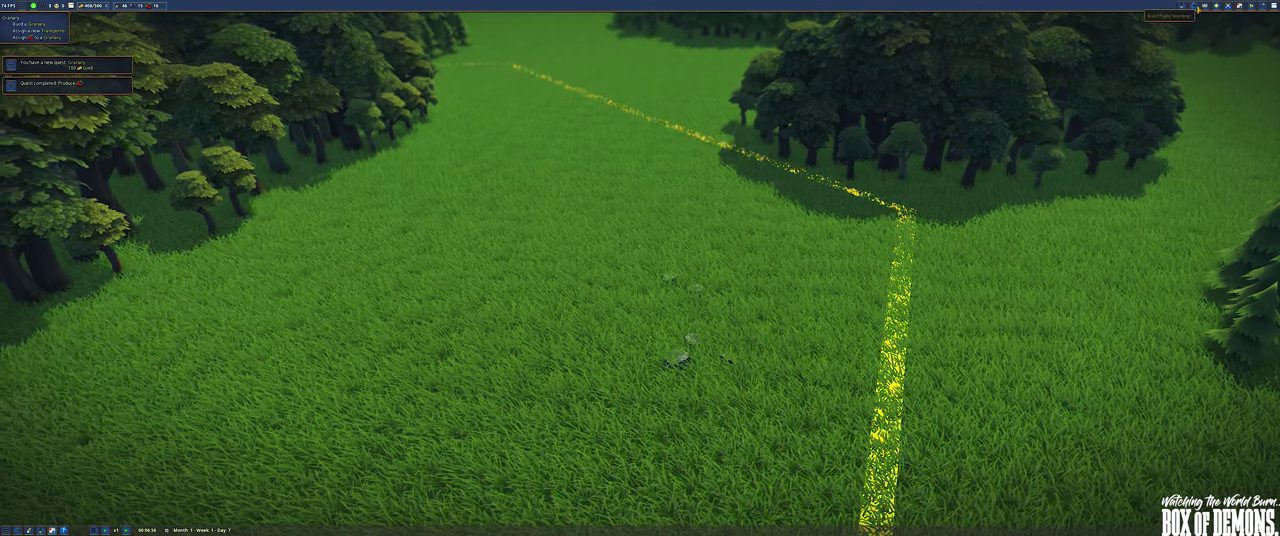
# Open the Build dropdown on the top-right toolbar
pyautogui.click(1199, 10)
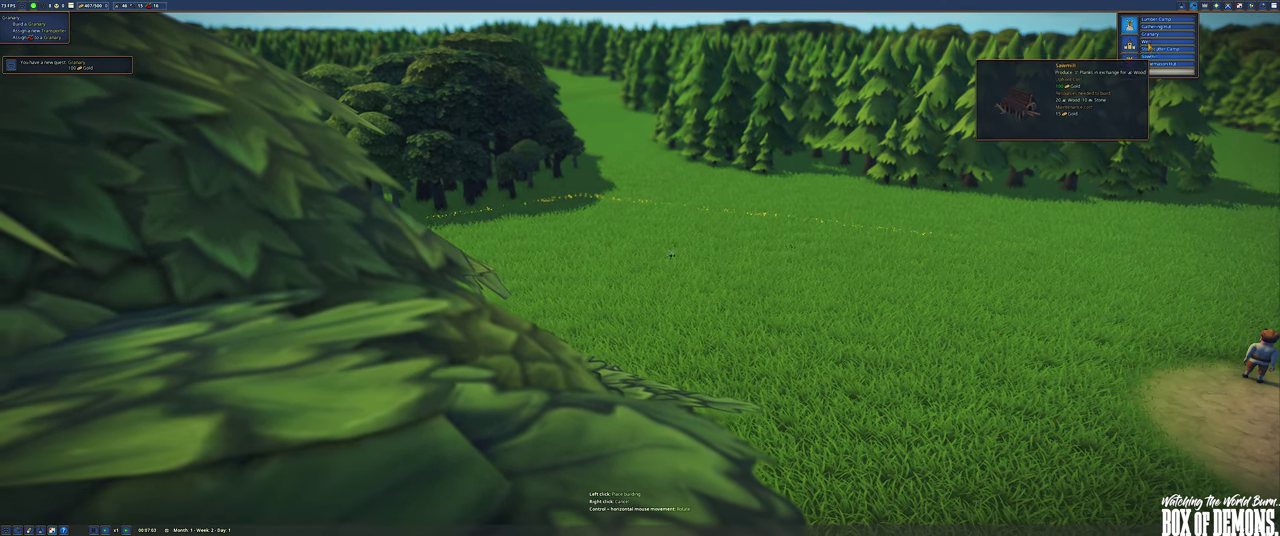
# Pick the Granary, rotate it with R to its final orientation, and place it beside the camp
pyautogui.click(1148, 42)
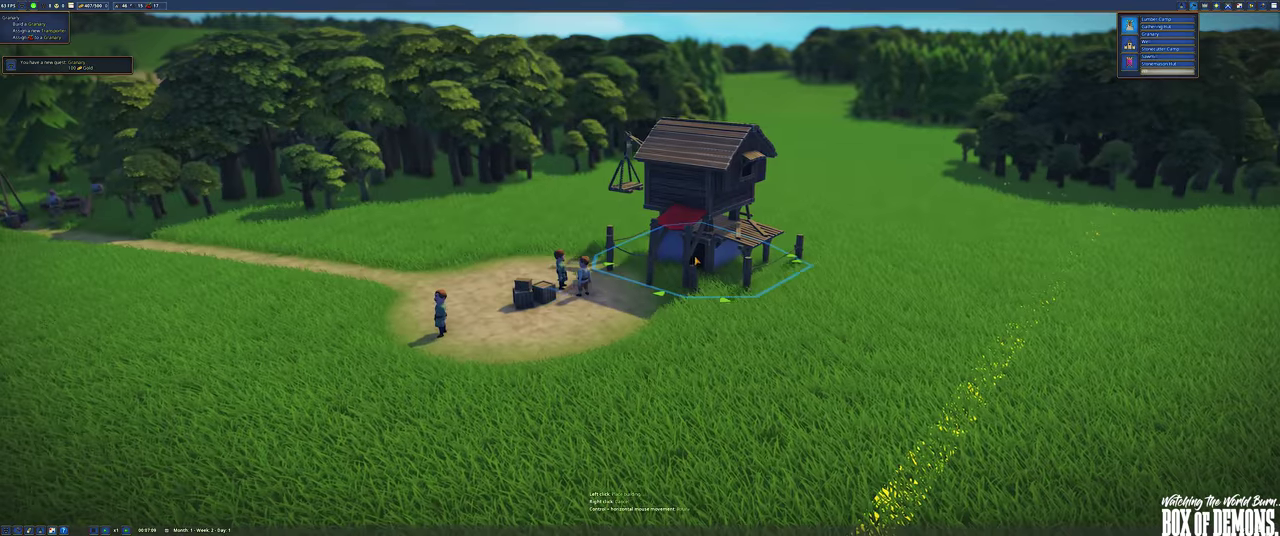
pyautogui.press('r')
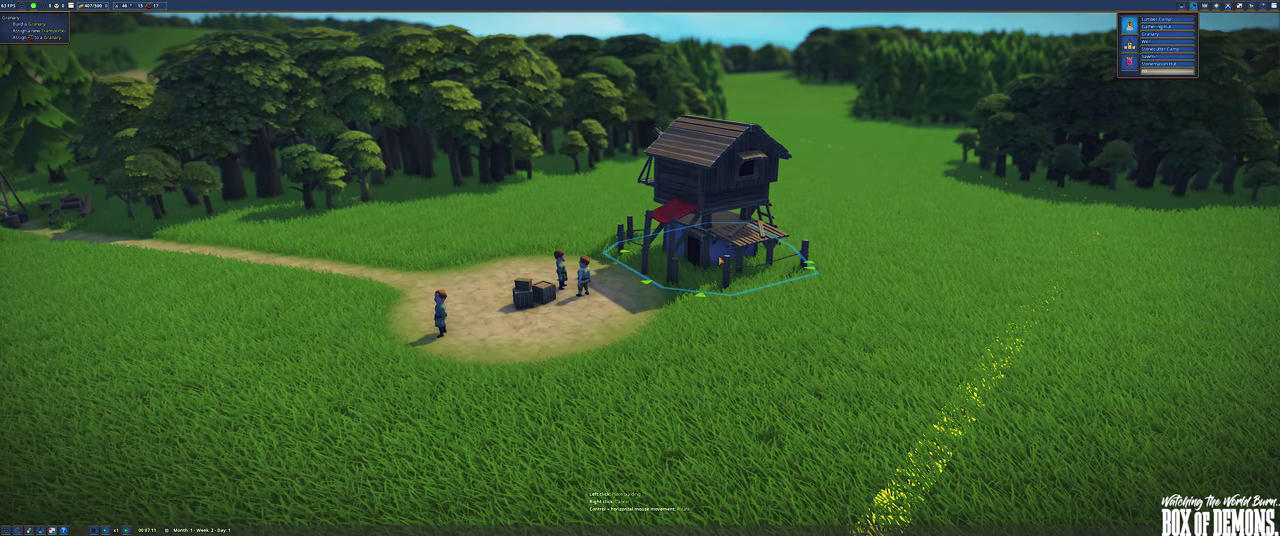
pyautogui.scroll(-3, 697, 258)
pyautogui.scroll(3, 697, 258)
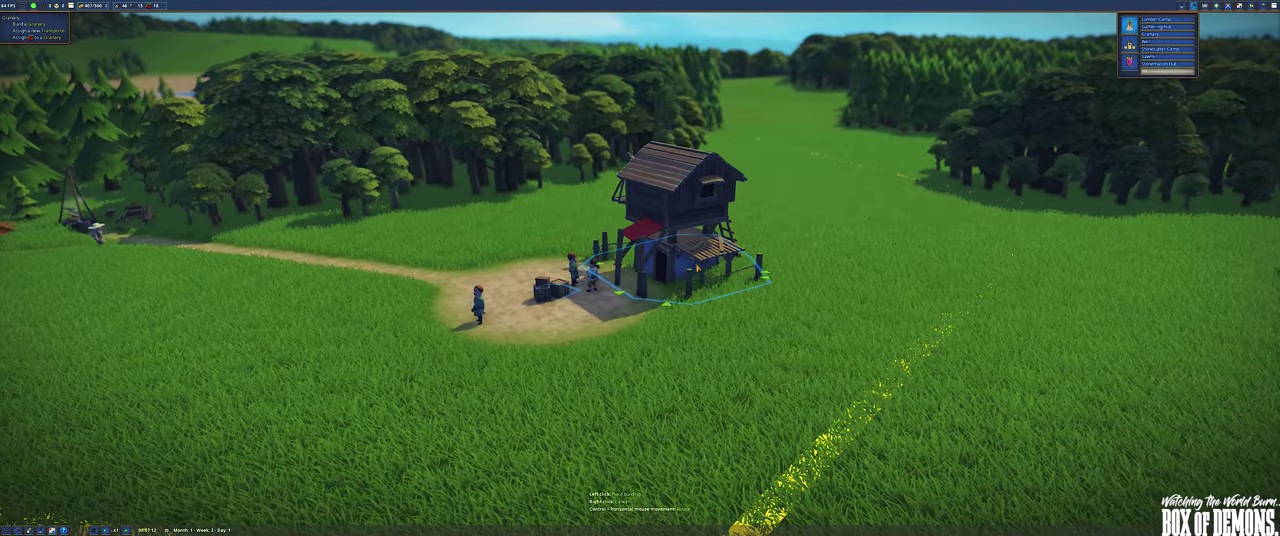
pyautogui.press('r')
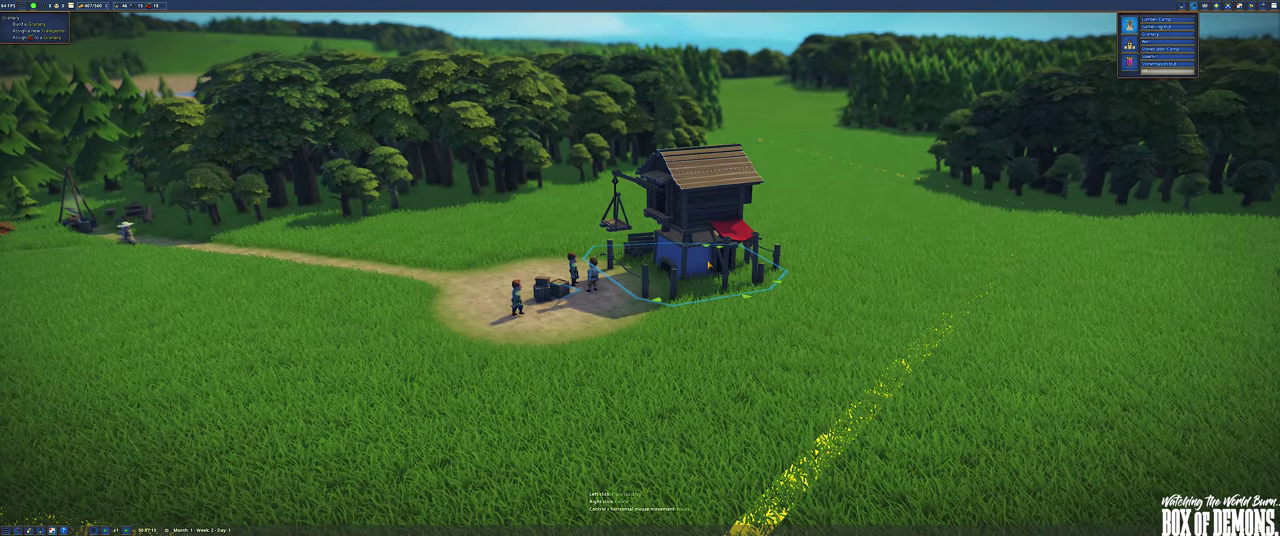
pyautogui.press('r')
pyautogui.press('r')
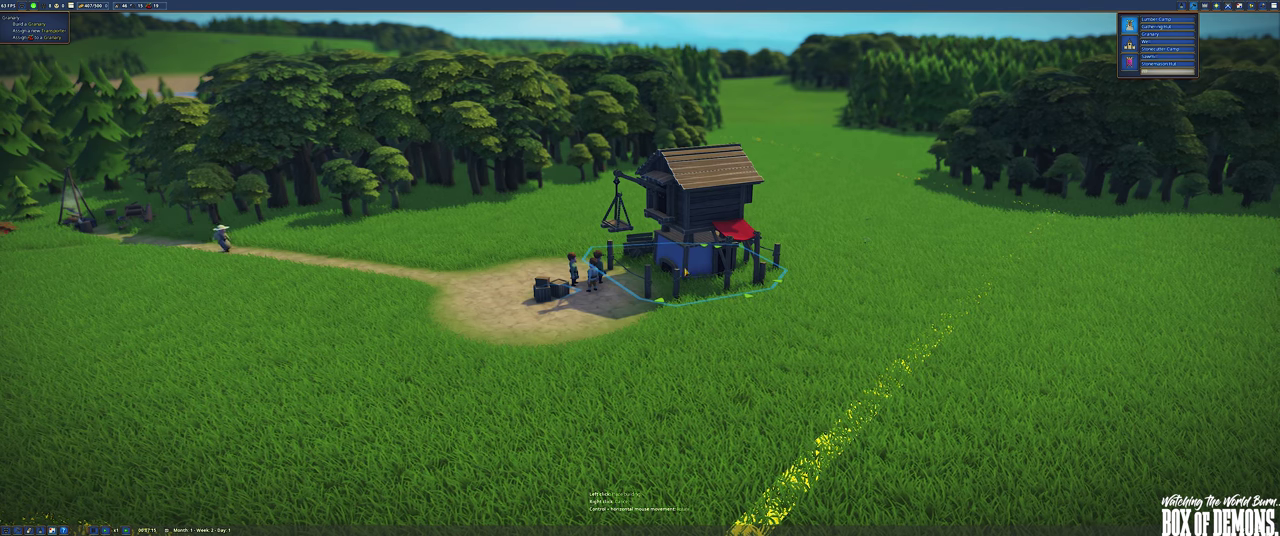
pyautogui.press('r')
pyautogui.press('r')
pyautogui.click(690, 262)
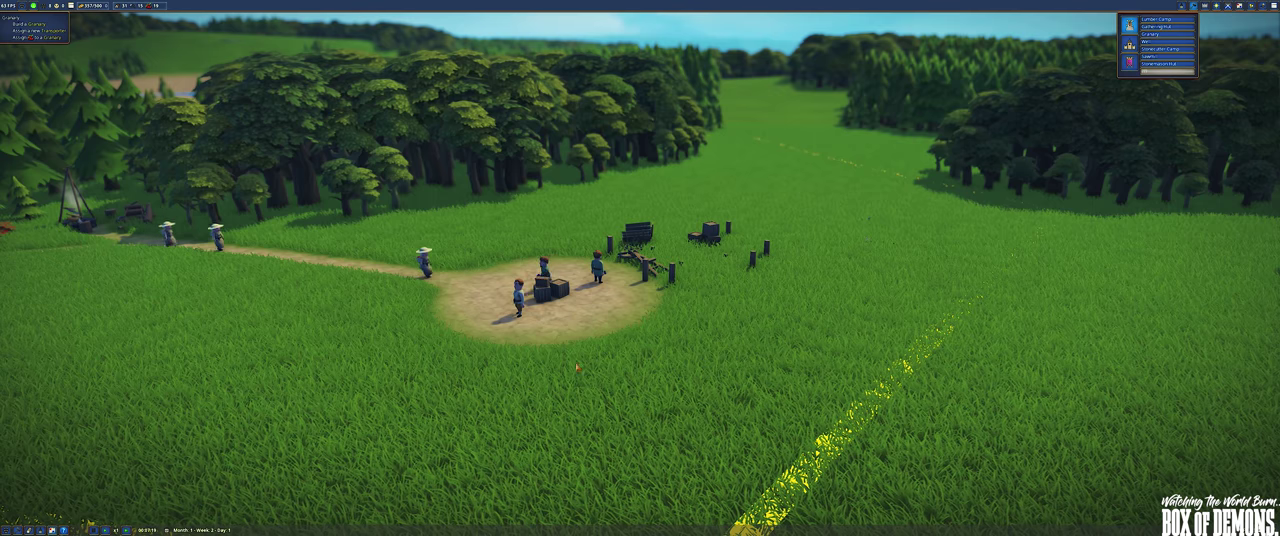
pyautogui.scroll(4, 577, 366)
pyautogui.scroll(4, 600, 350)
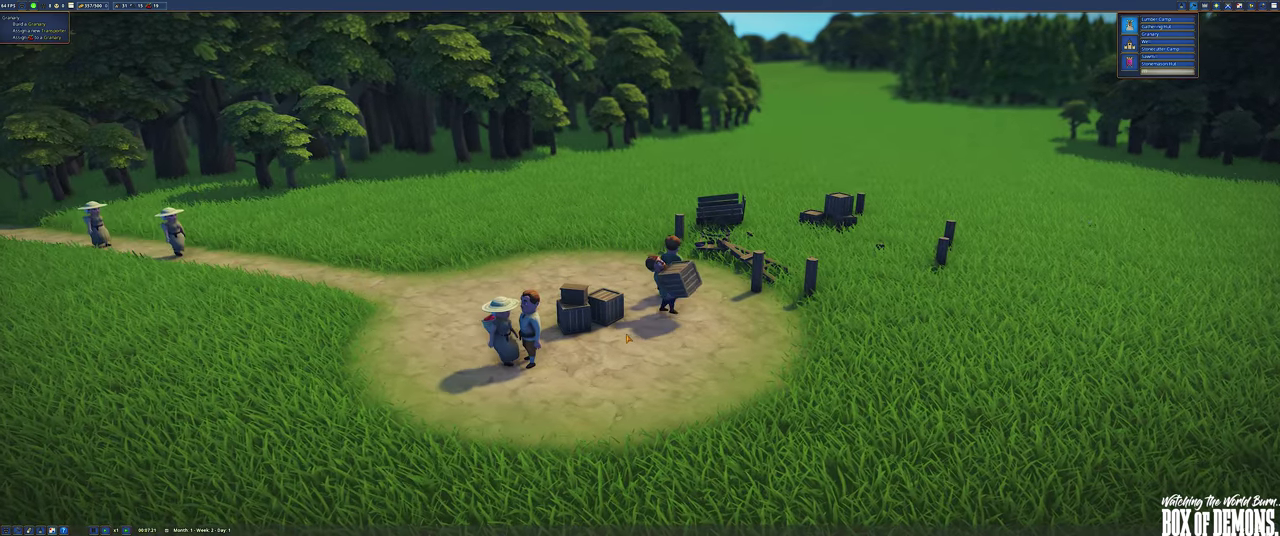
pyautogui.press('a')
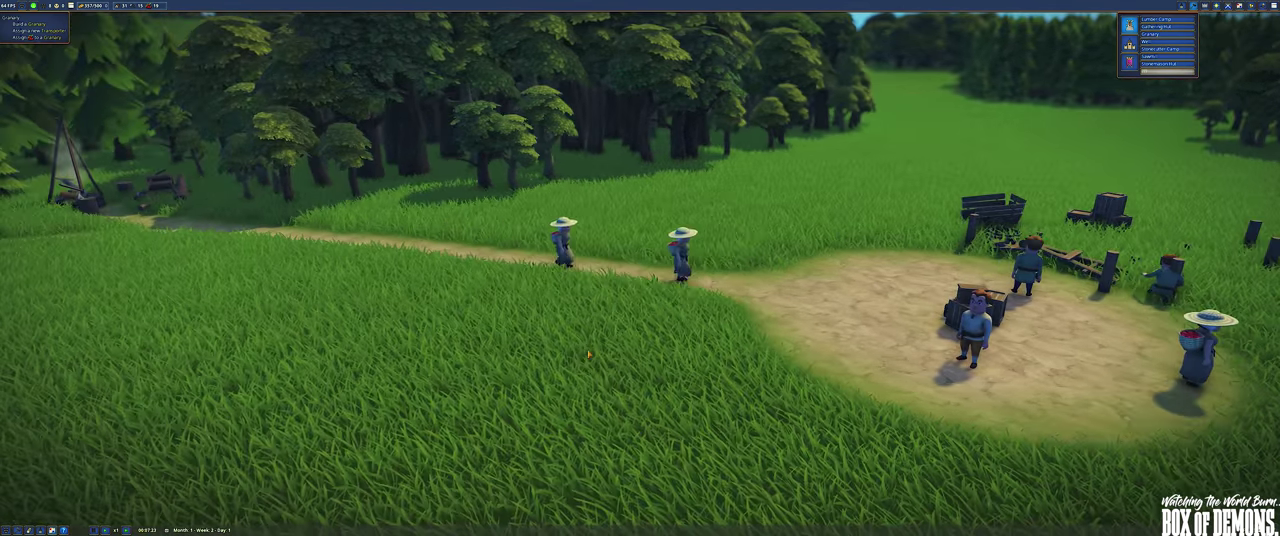
pyautogui.press('a')
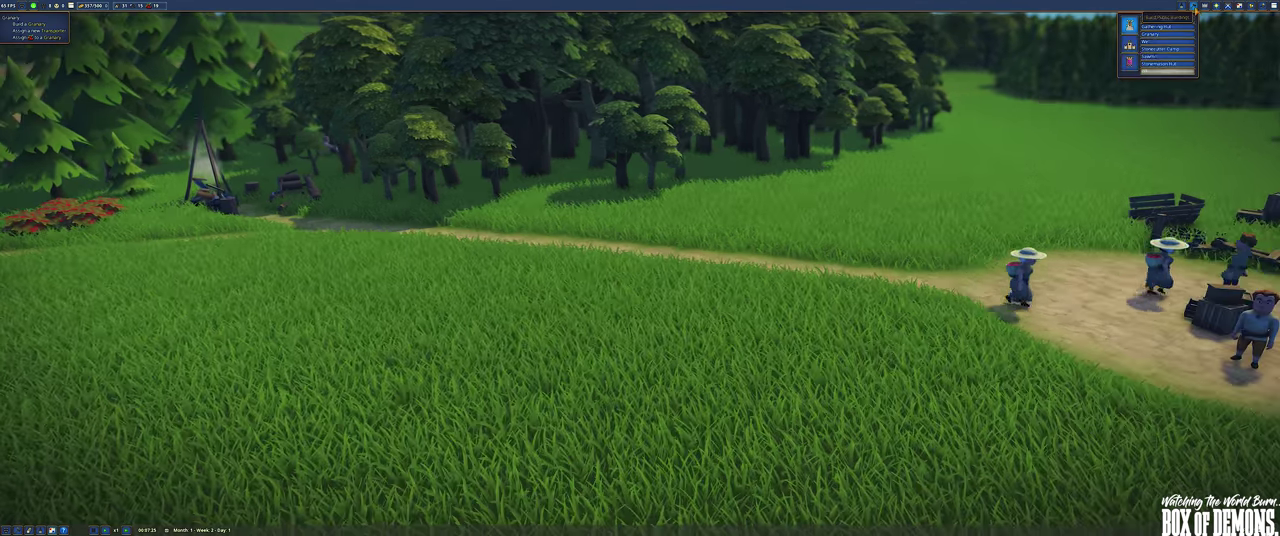
pyautogui.press('d')
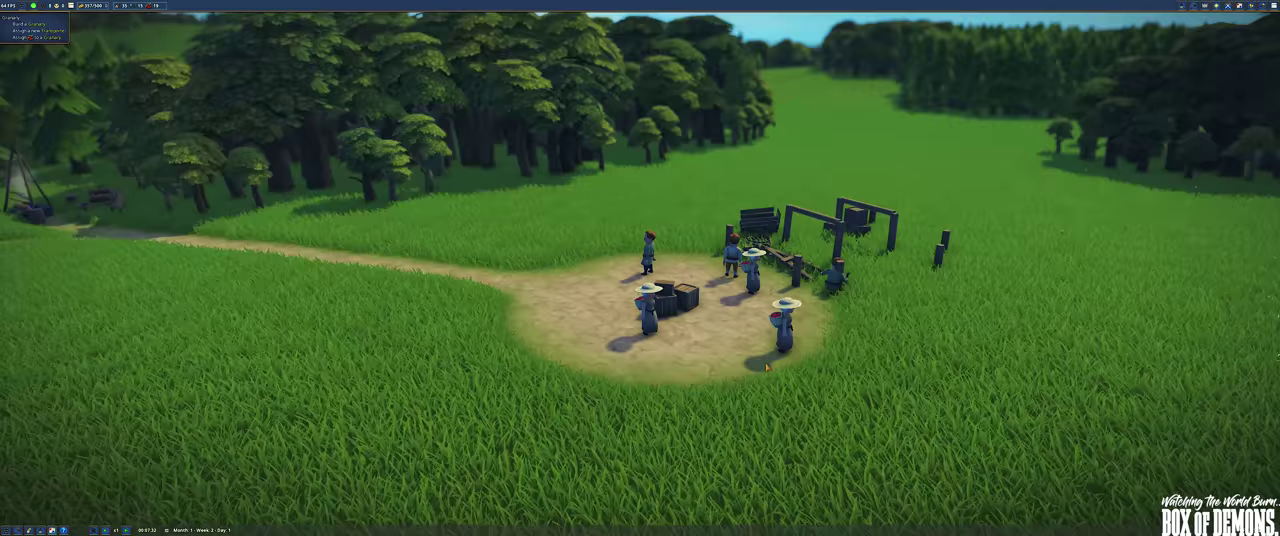
pyautogui.scroll(-5, 773, 368)
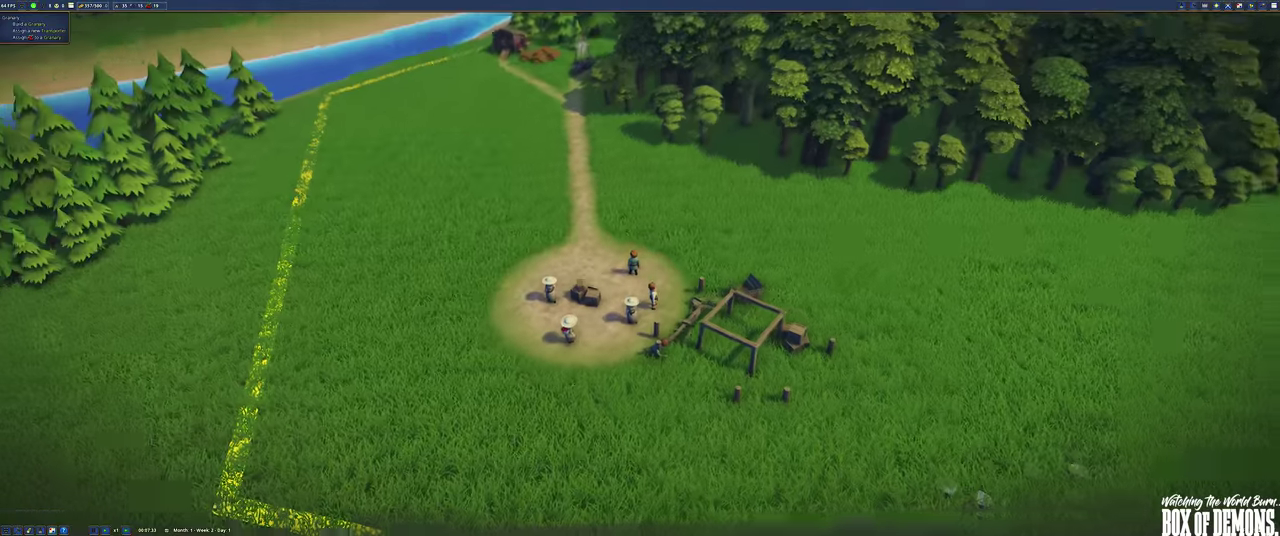
pyautogui.press('w')
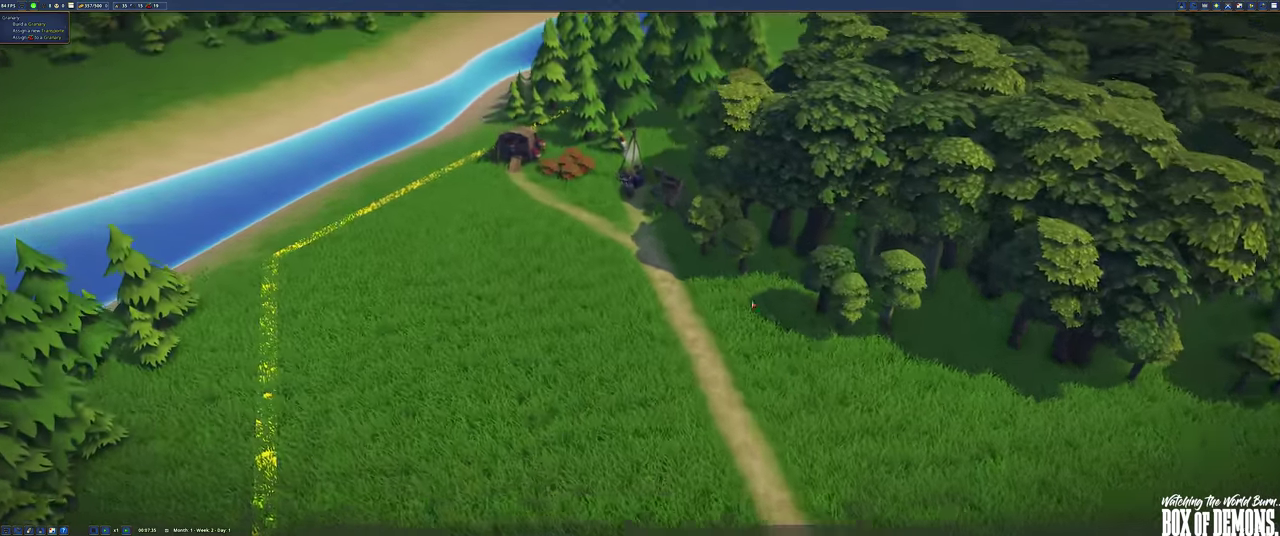
pyautogui.press('e')
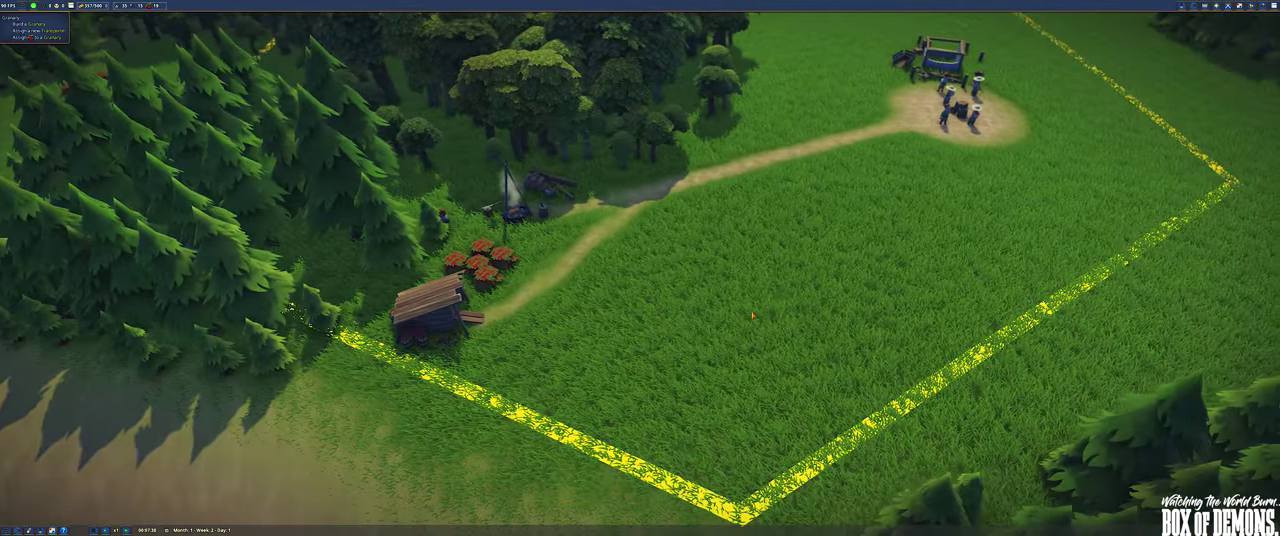
pyautogui.press('w')
pyautogui.scroll(-3, 755, 311)
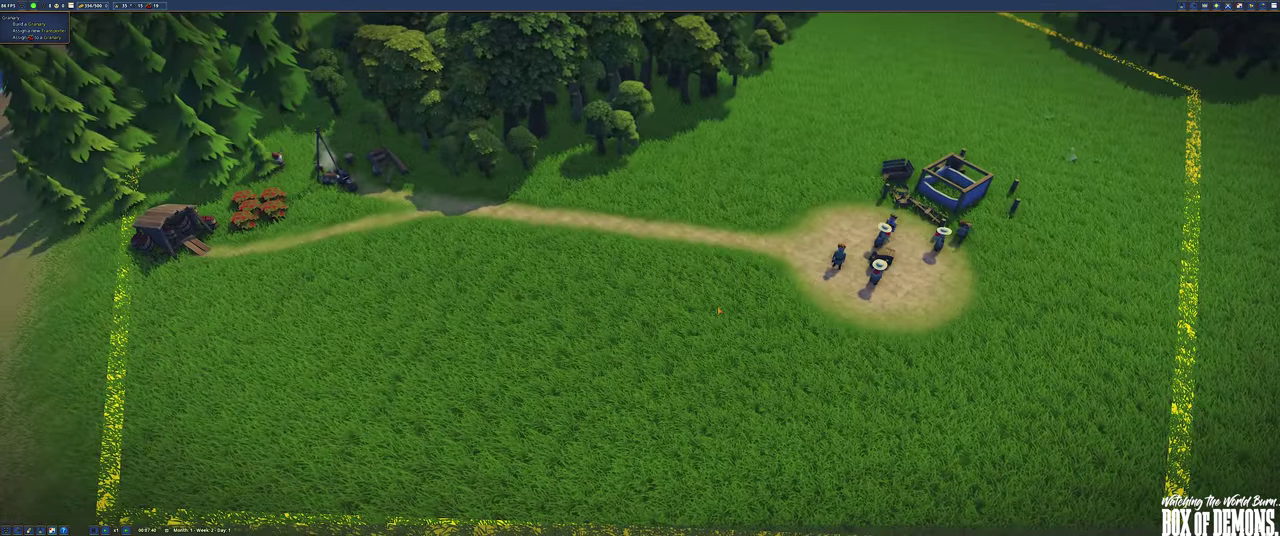
pyautogui.press('q')
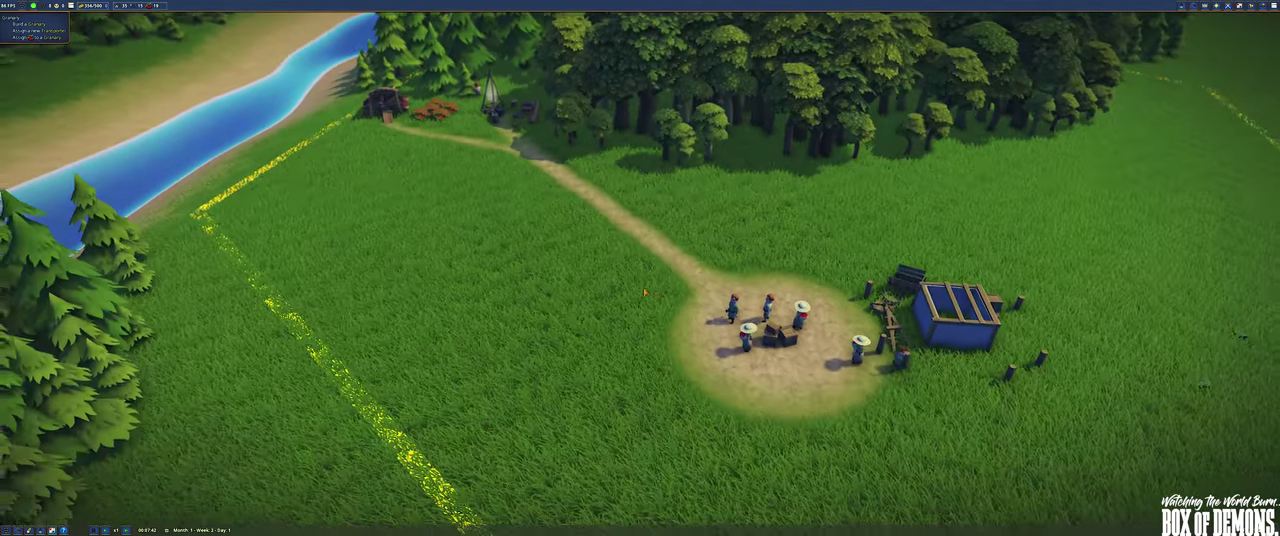
pyautogui.press('d')
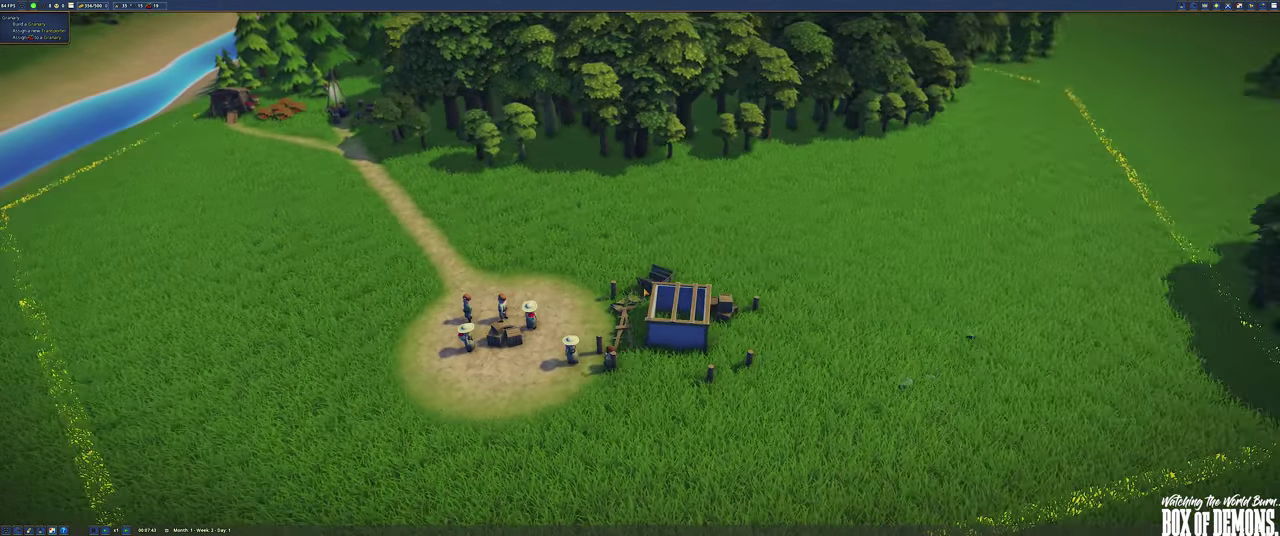
pyautogui.press('d')
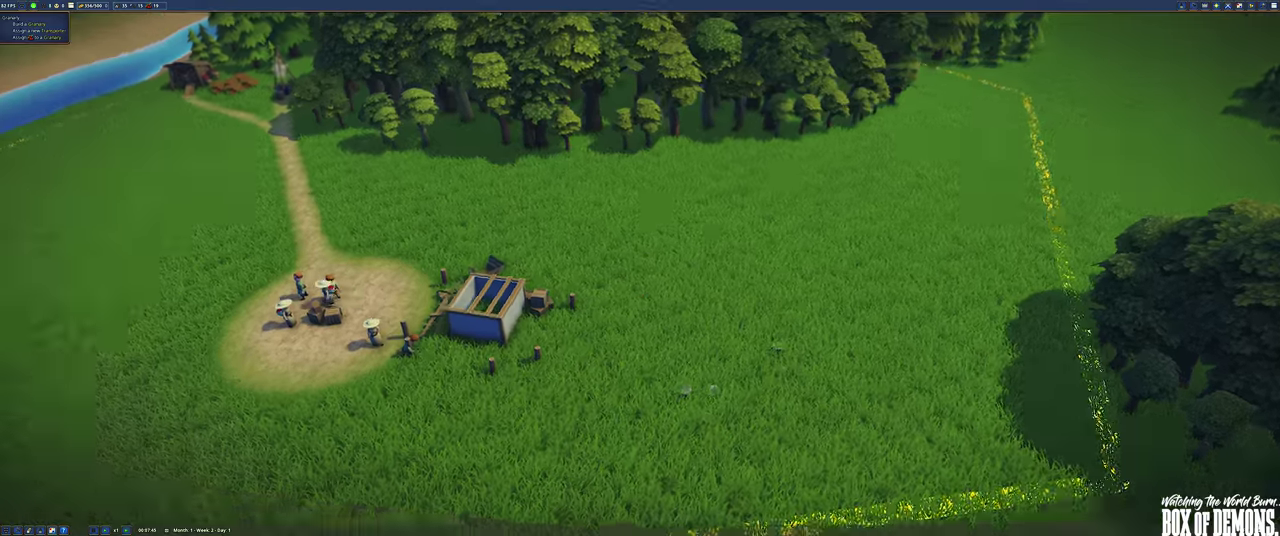
pyautogui.press('q')
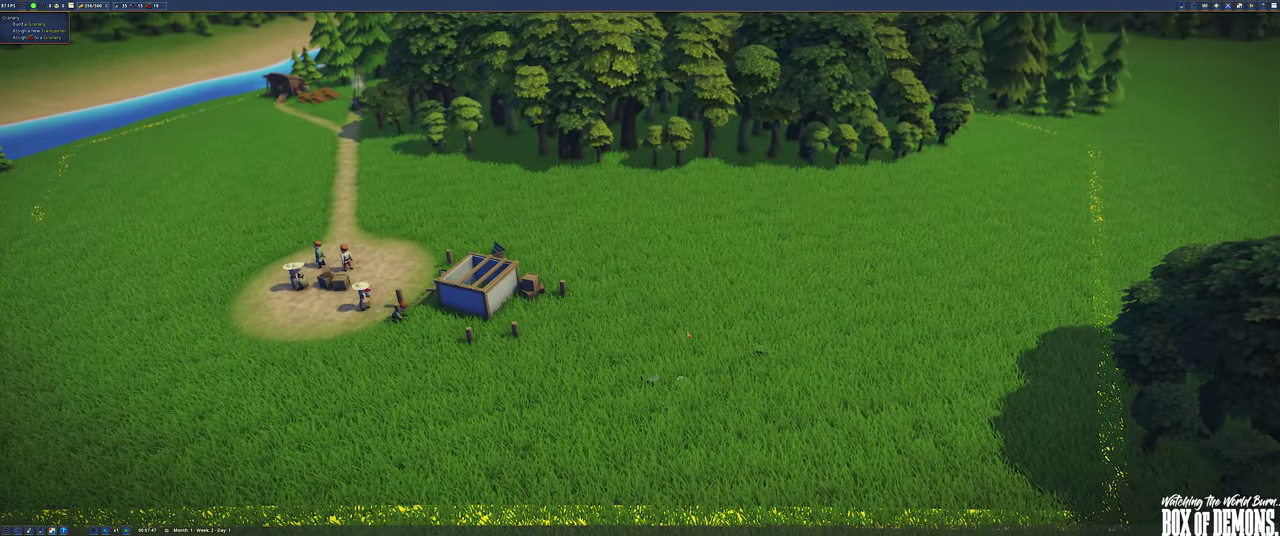
pyautogui.press('q')
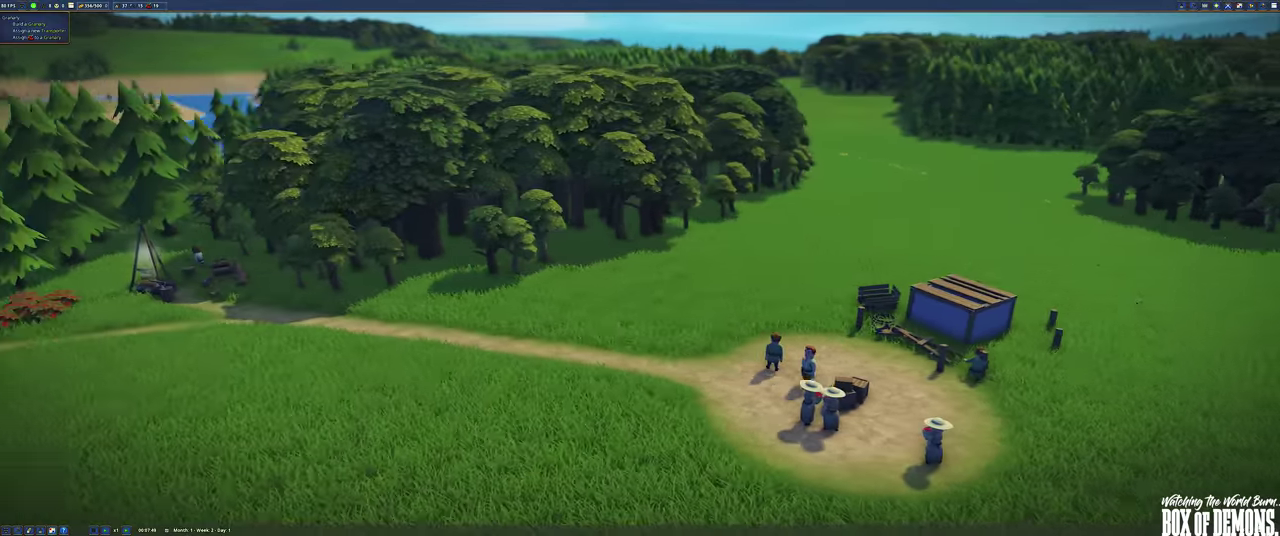
pyautogui.press('q')
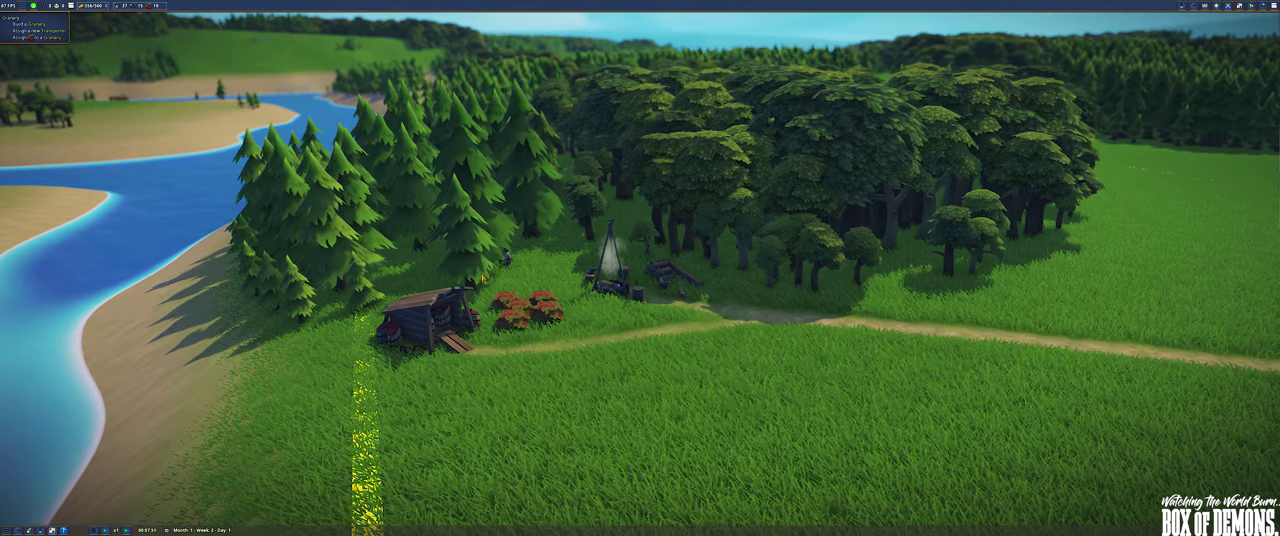
pyautogui.press('d')
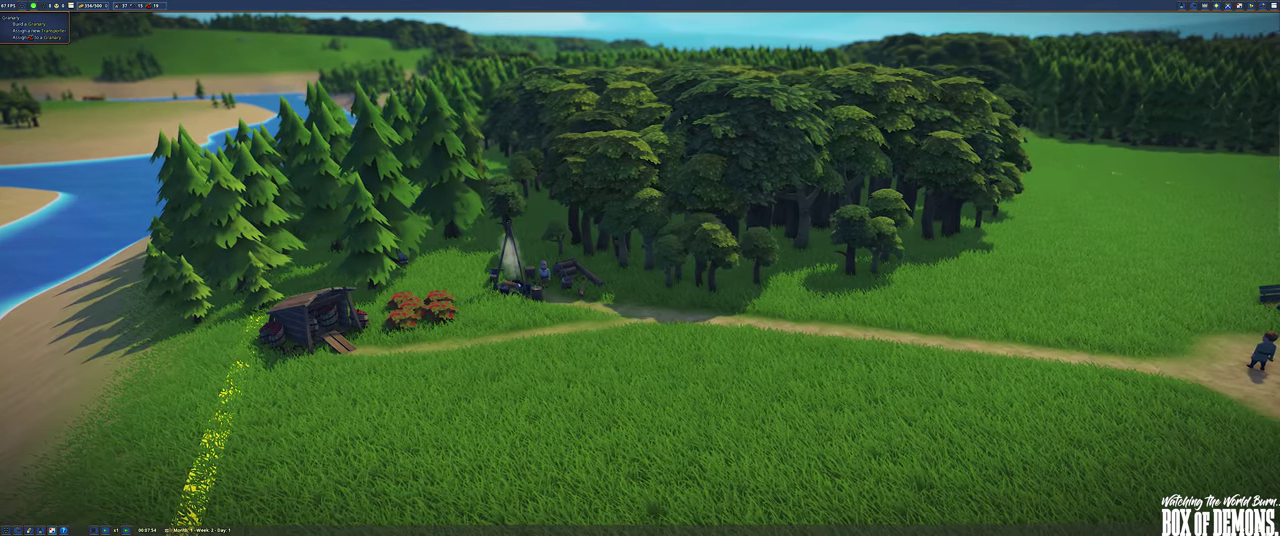
pyautogui.press('q')
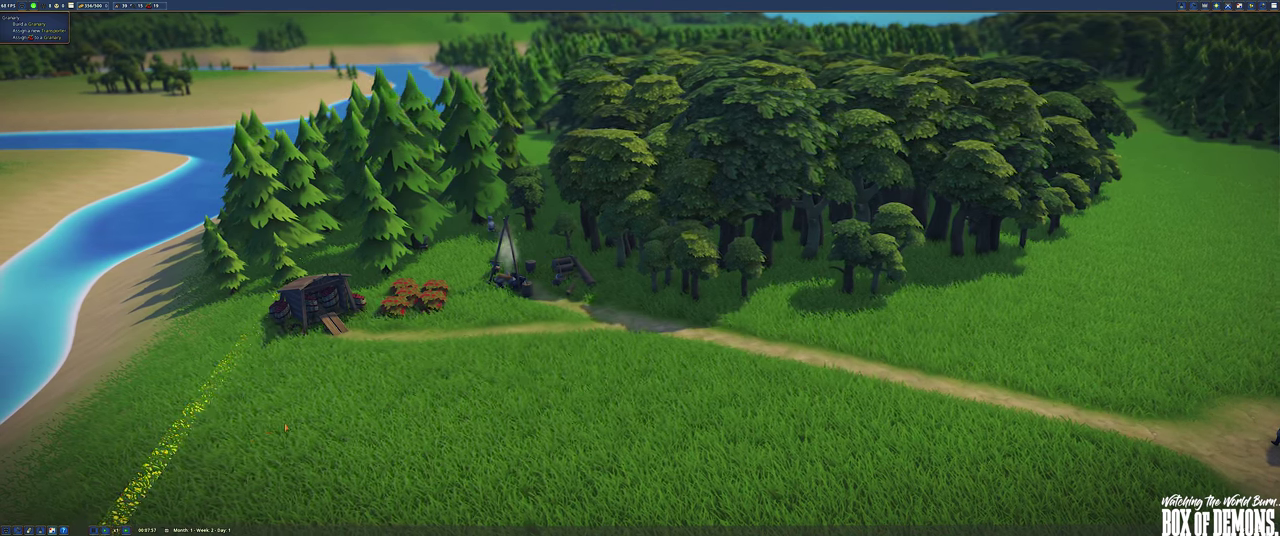
pyautogui.press('d')
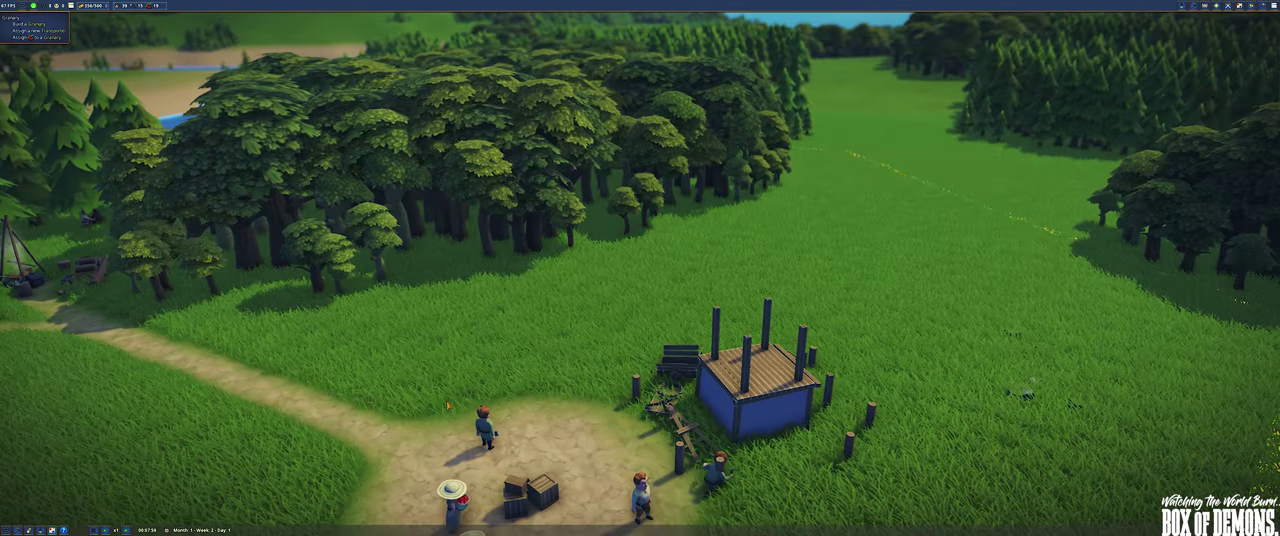
pyautogui.scroll(4, 449, 402)
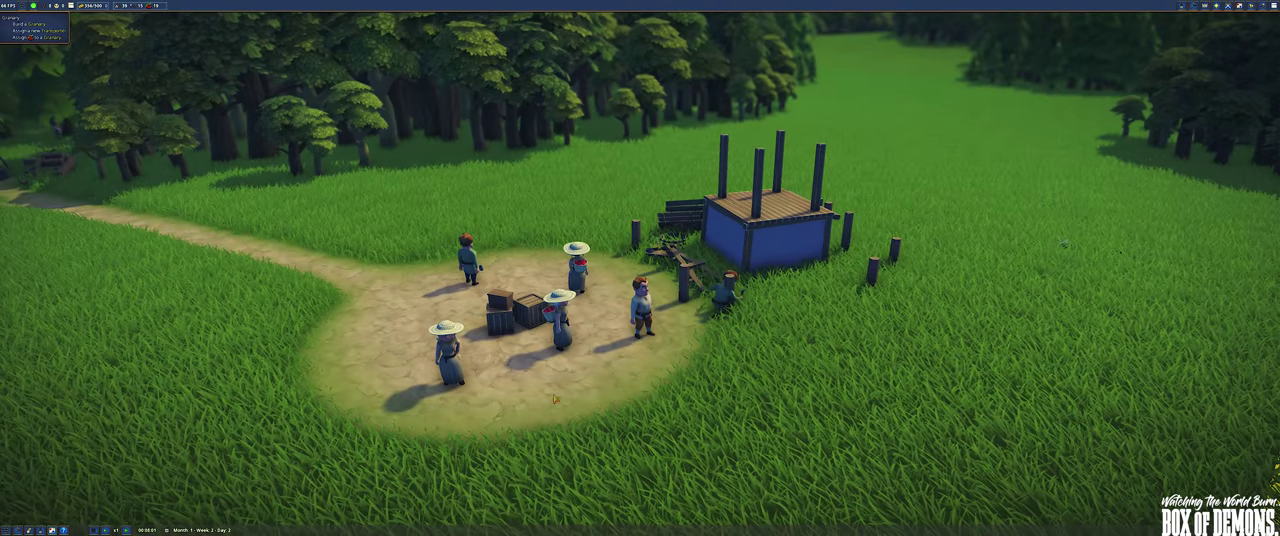
# Inspect the granary construction site and a nearby villager while orbiting, then dismiss the selection
pyautogui.click(763, 248)
pyautogui.scroll(4, 763, 248)
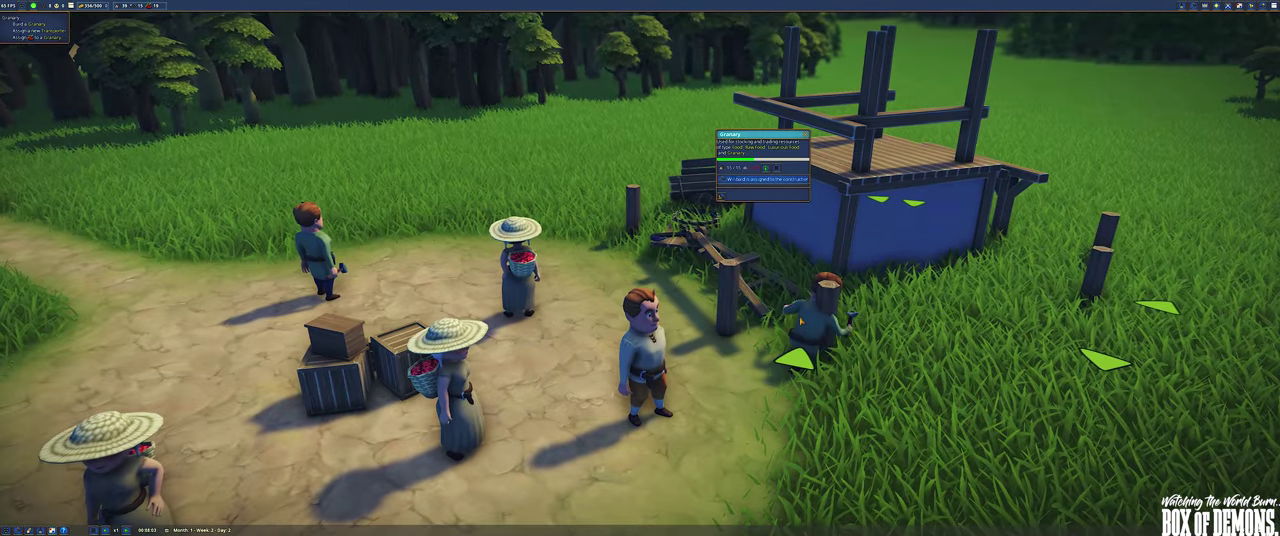
pyautogui.click(803, 322)
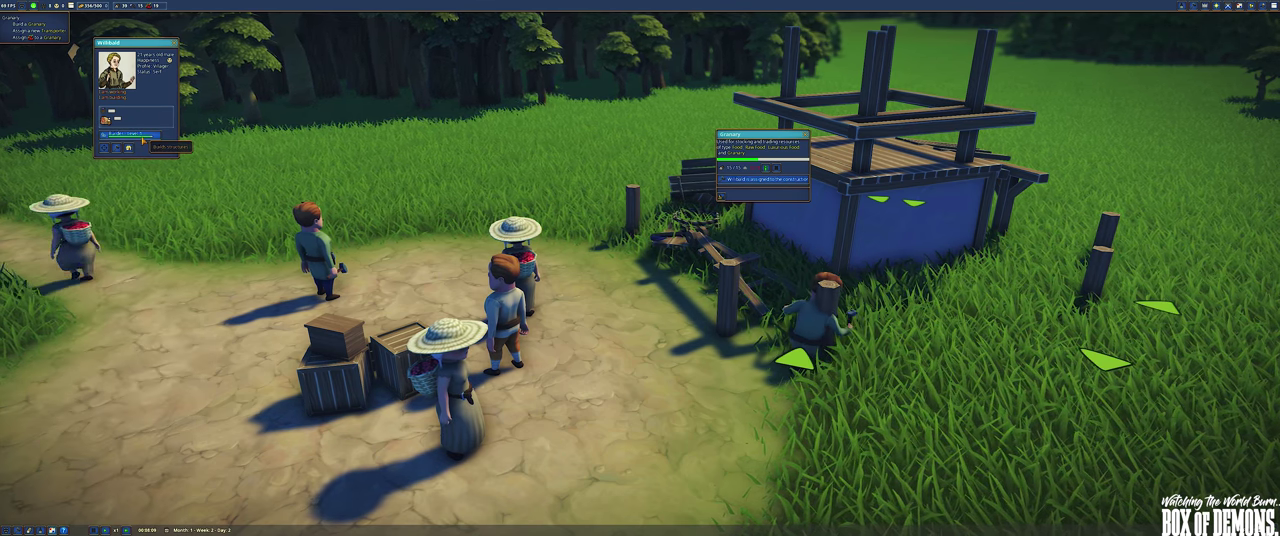
pyautogui.press('q')
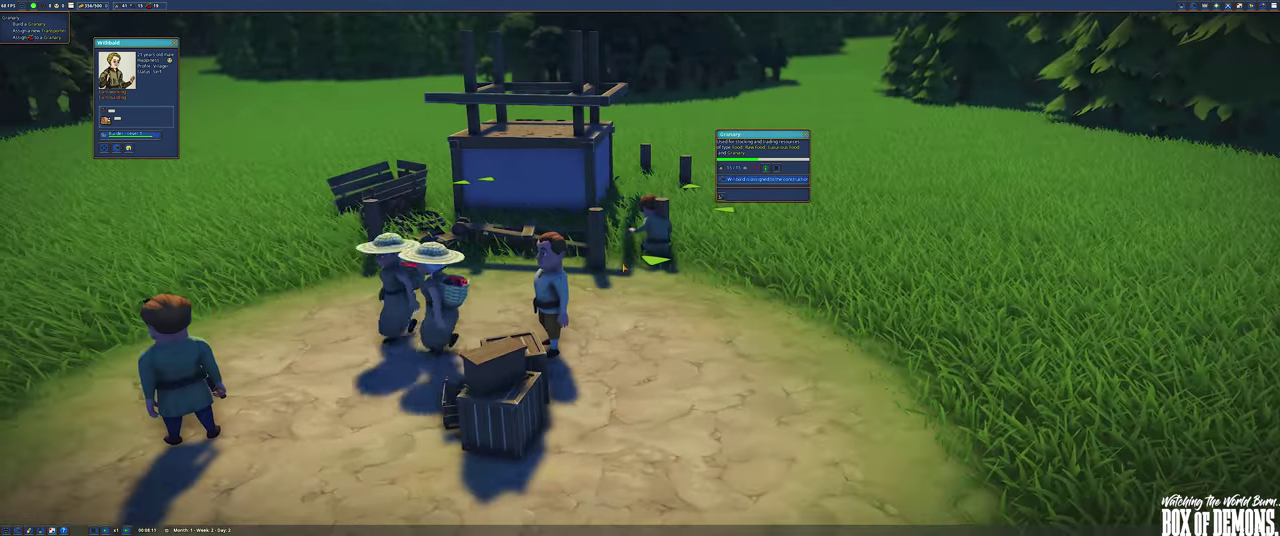
pyautogui.press('q')
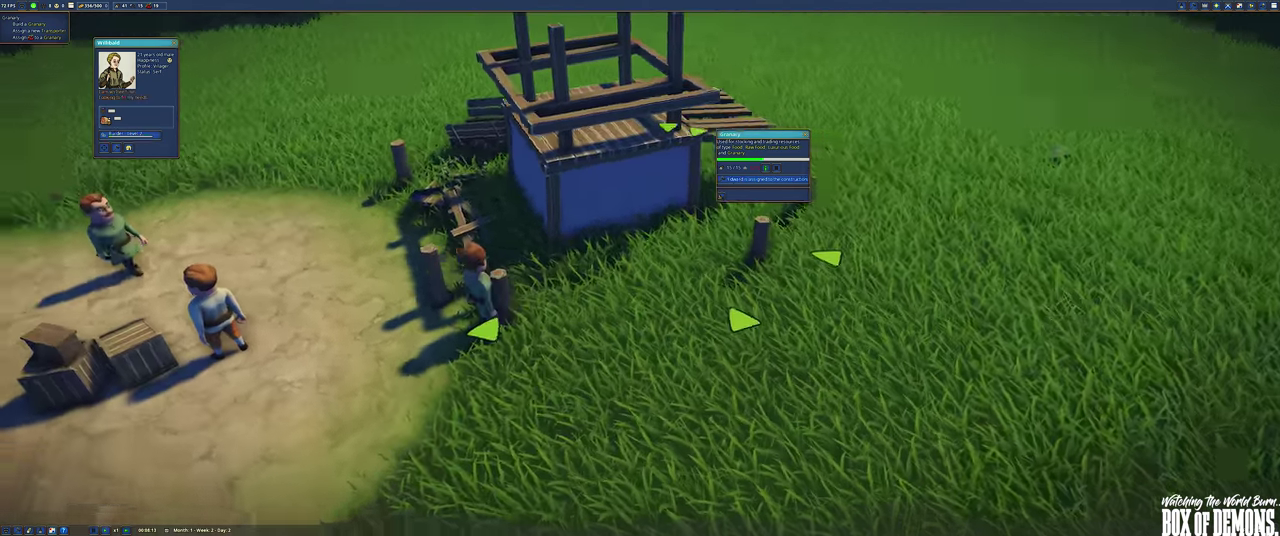
pyautogui.press('q')
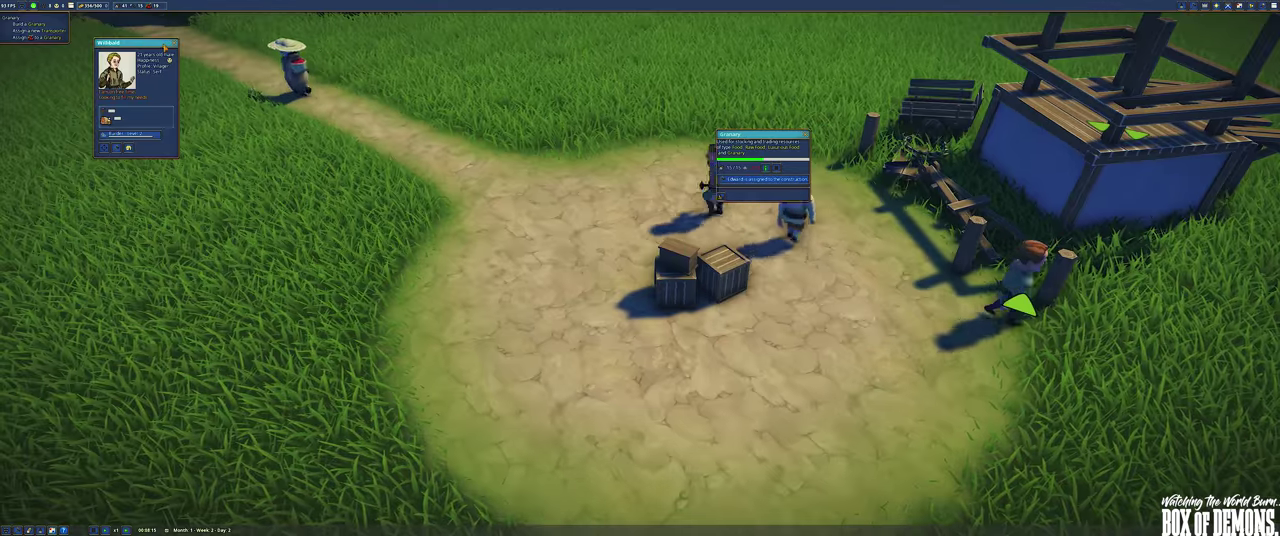
pyautogui.press('q')
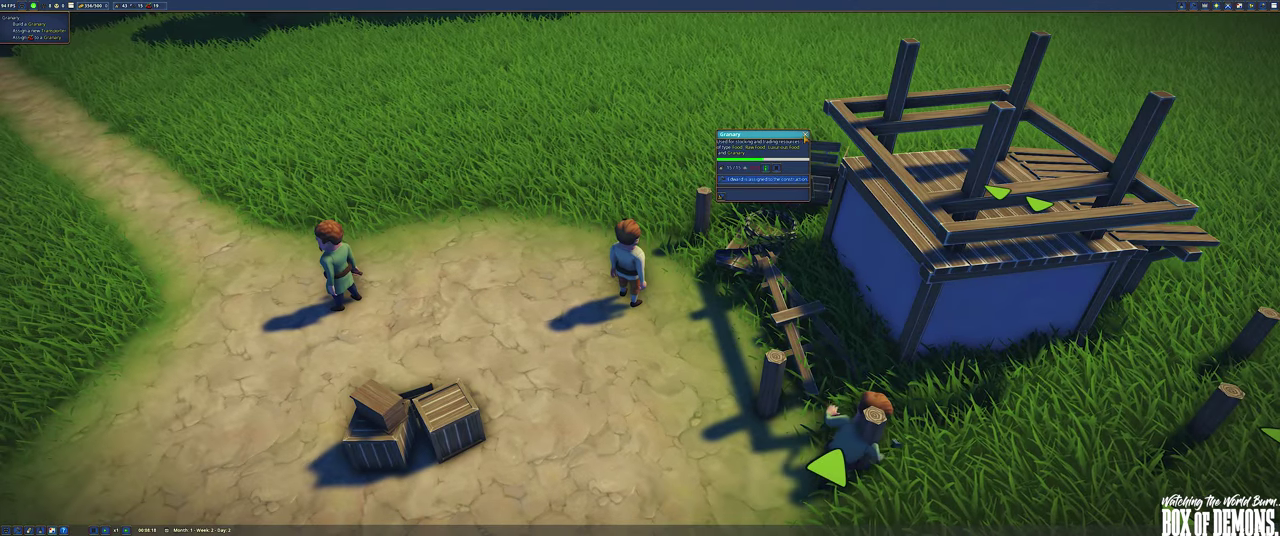
pyautogui.press('Escape')
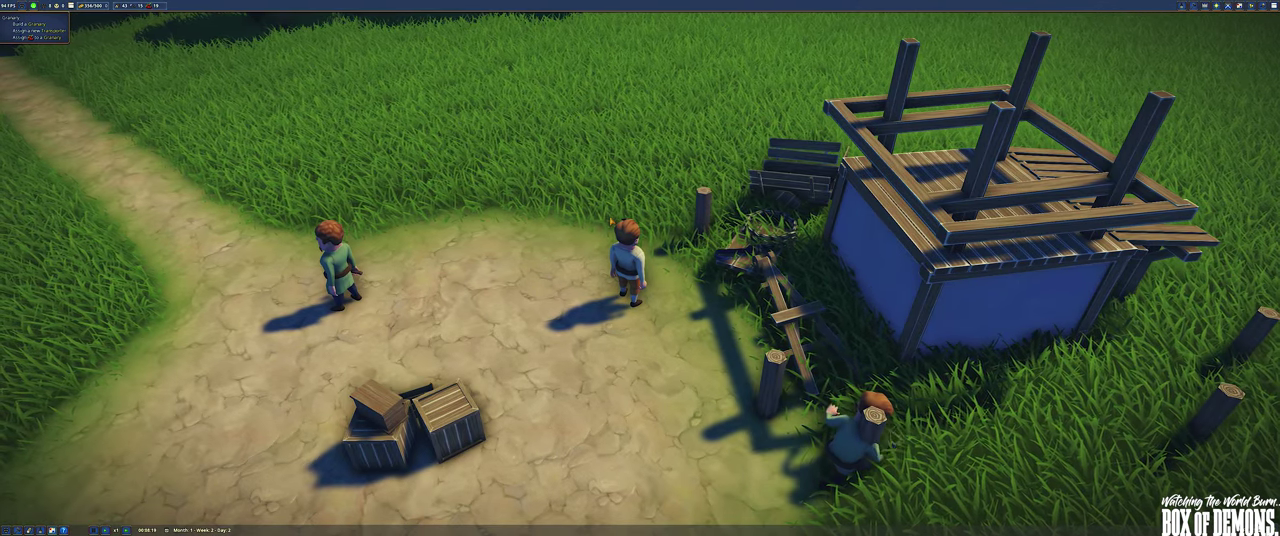
# Lower the view toward the crates and open a builder's details
pyautogui.press('q')
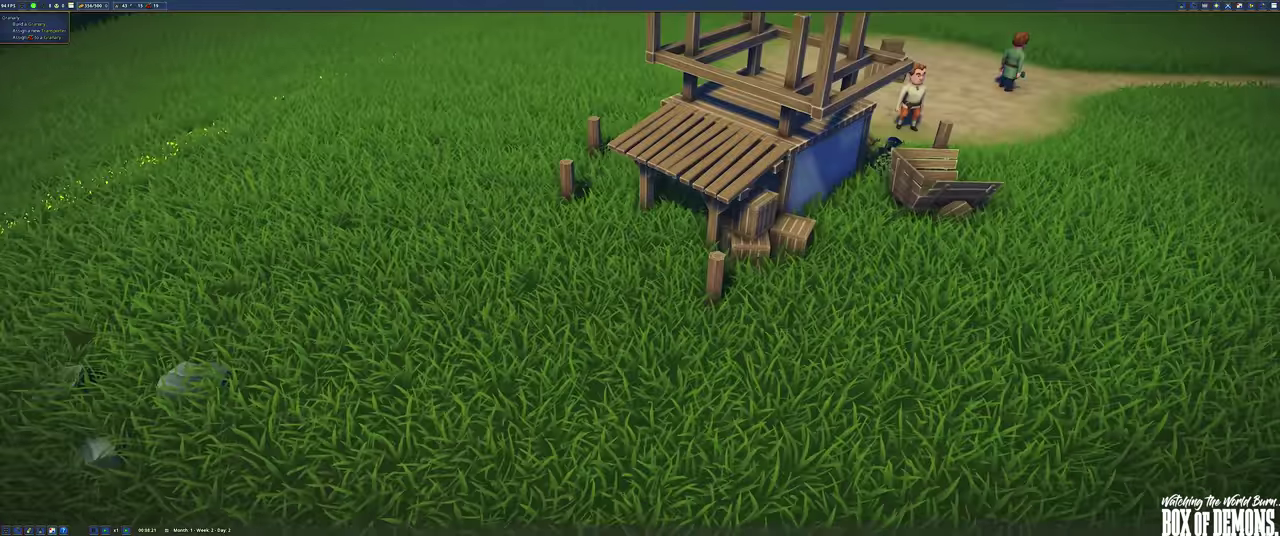
pyautogui.press('f')
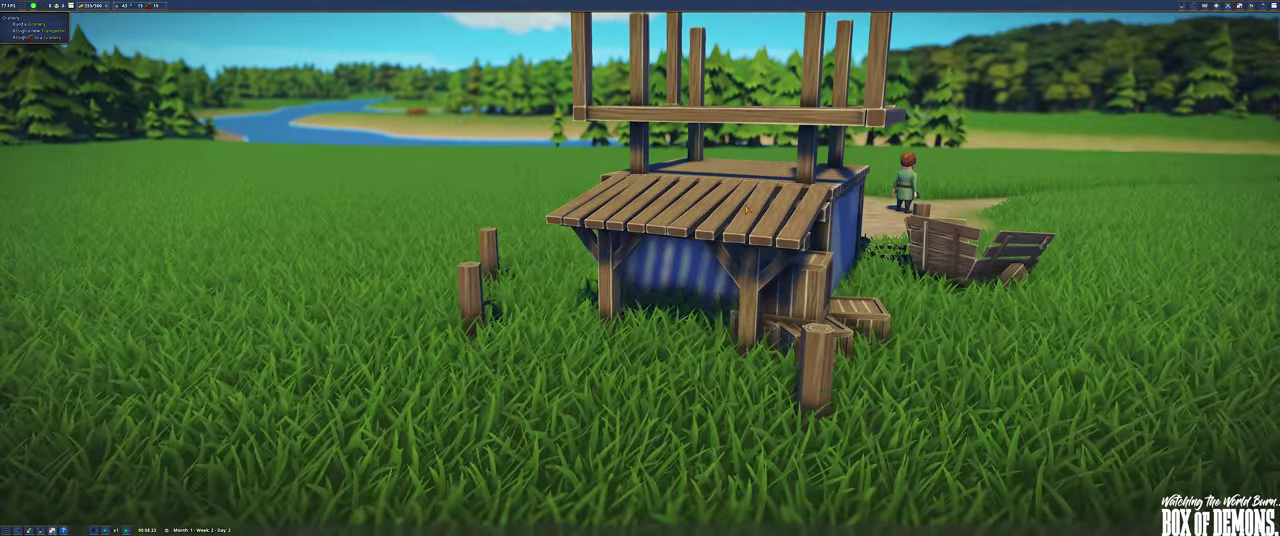
pyautogui.press('d')
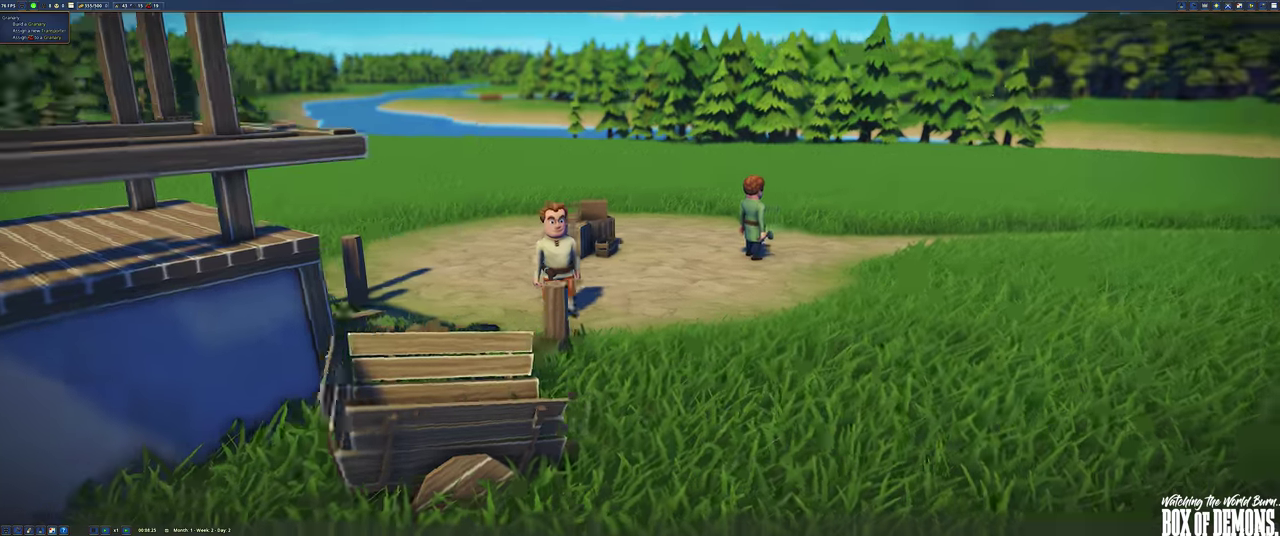
pyautogui.click(550, 250)
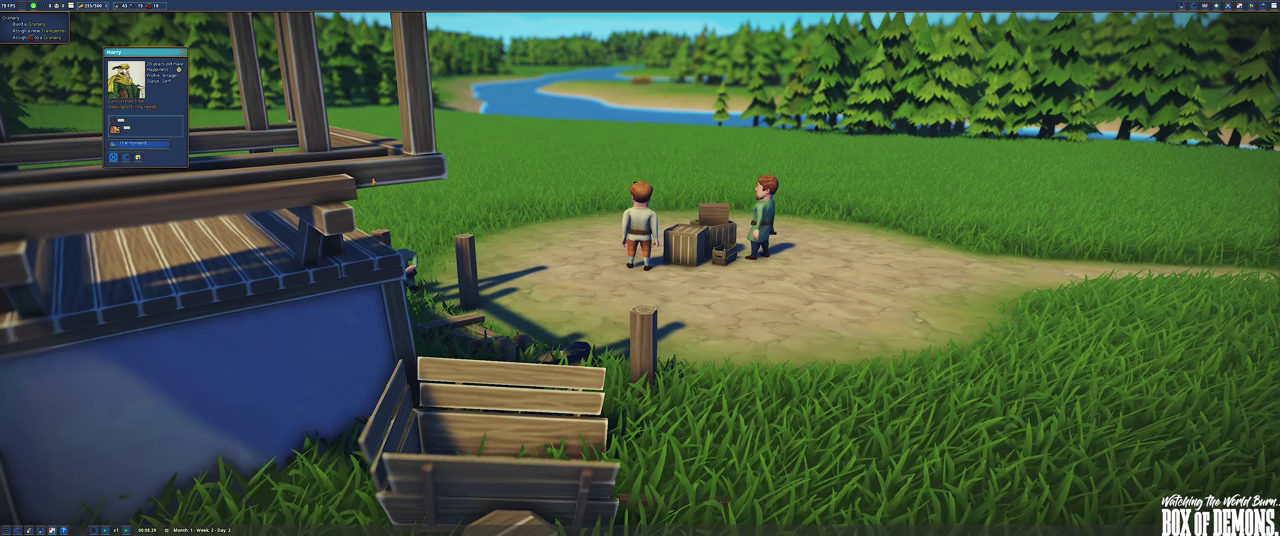
pyautogui.press('e')
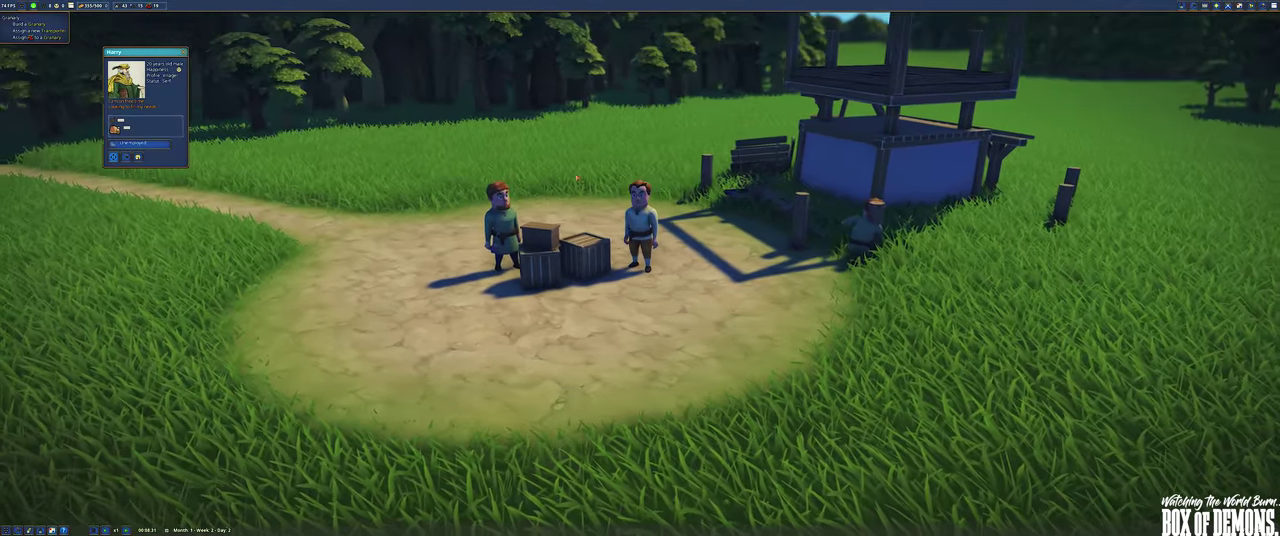
pyautogui.scroll(5, 640, 268)
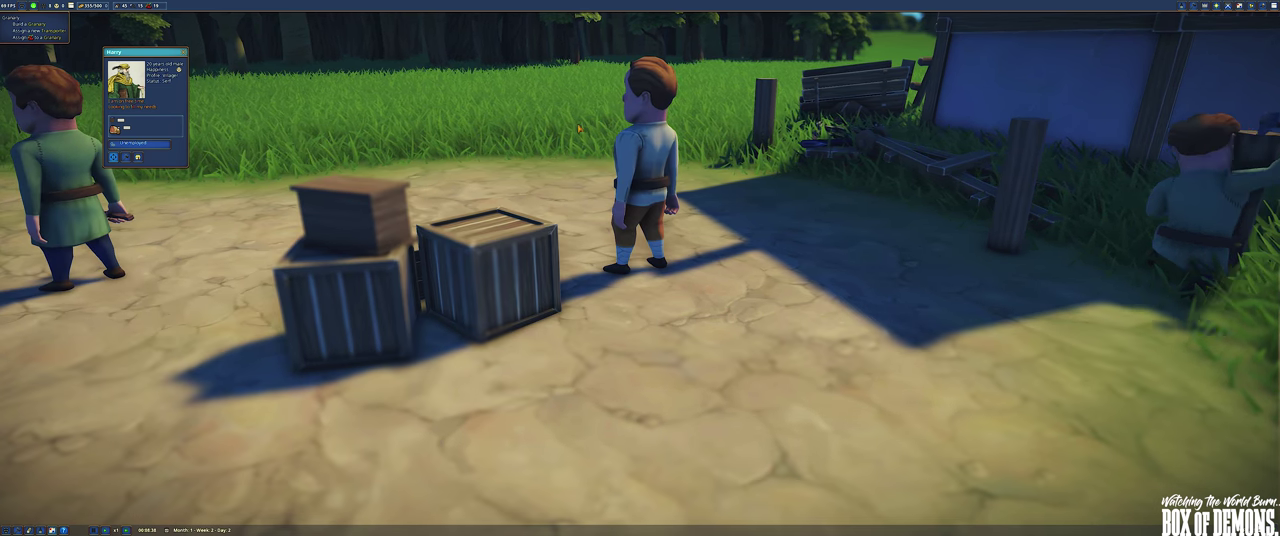
pyautogui.moveTo(638, 268); pyautogui.dragTo(900, 268)
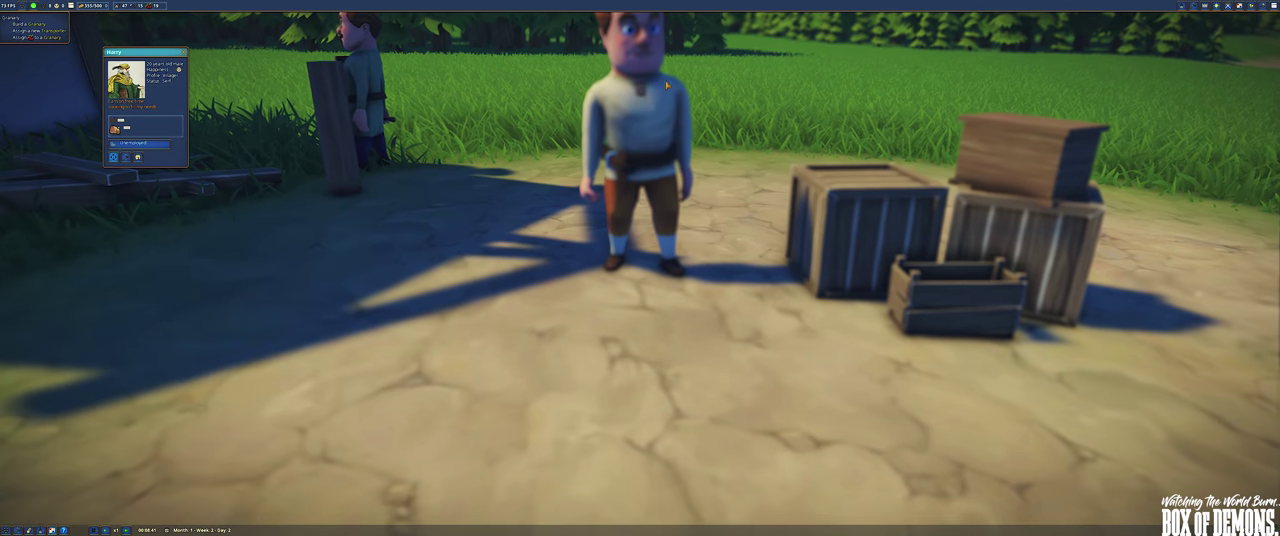
pyautogui.scroll(-3, 666, 84)
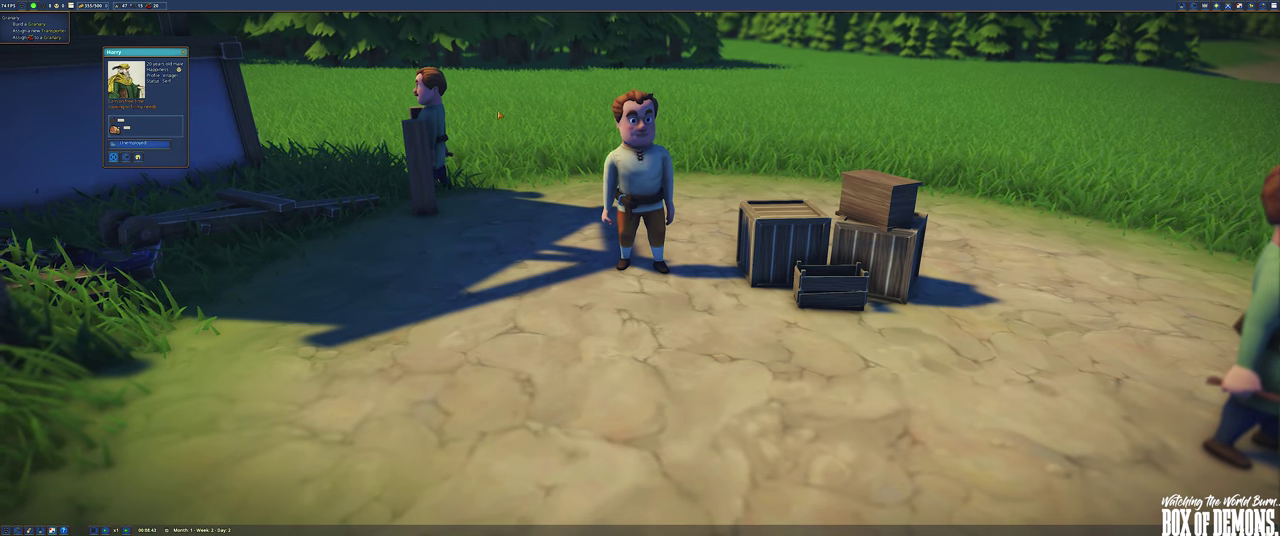
pyautogui.scroll(-5, 640, 268)
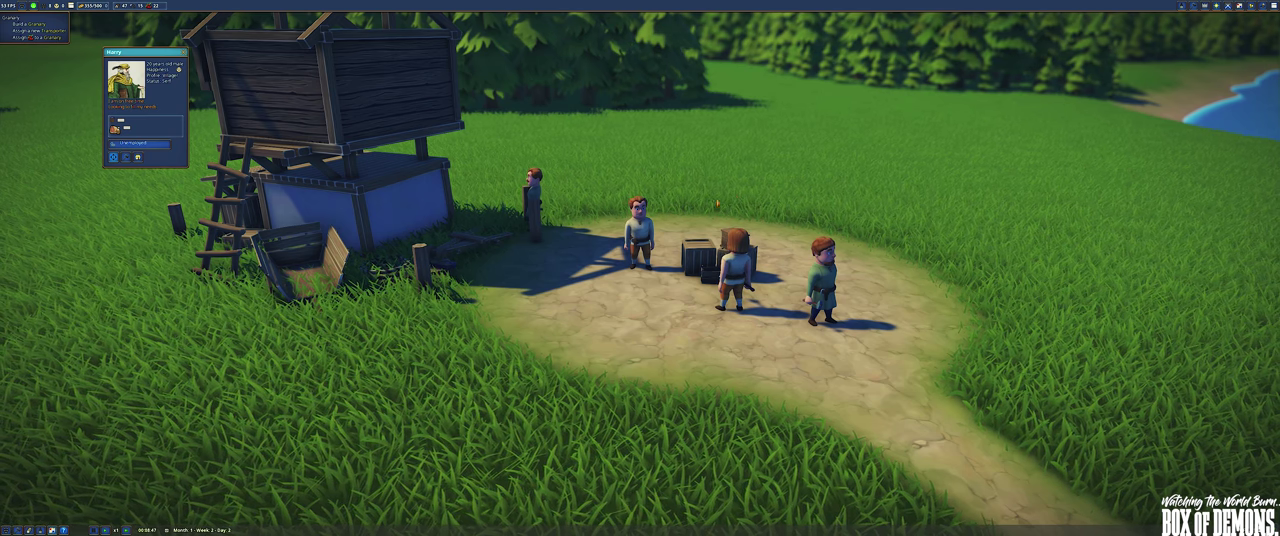
pyautogui.moveTo(793, 294); pyautogui.dragTo(500, 294)
pyautogui.scroll(-5, 640, 268)
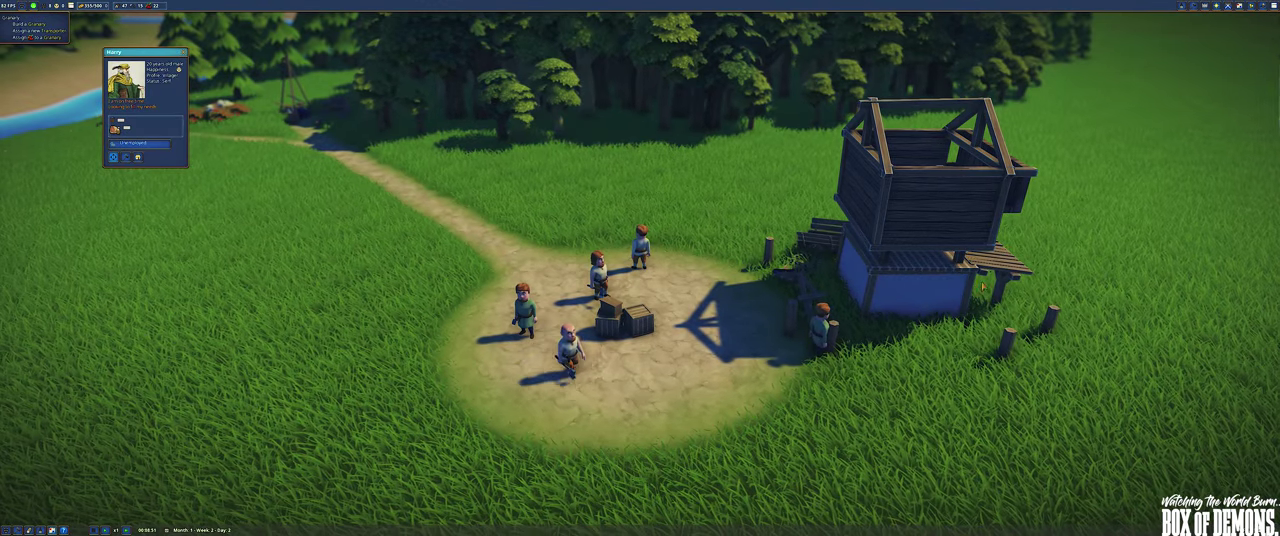
# Close the villager's details and pan from the river back to the crossroads granary
pyautogui.click(931, 270)
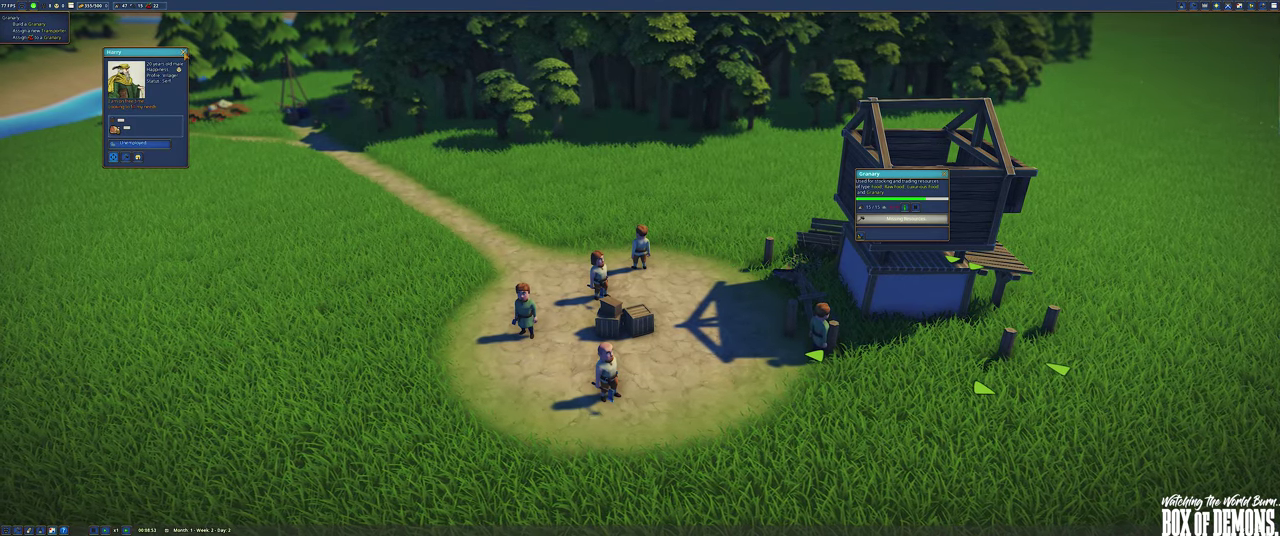
pyautogui.click(183, 52)
pyautogui.scroll(5, 645, 383)
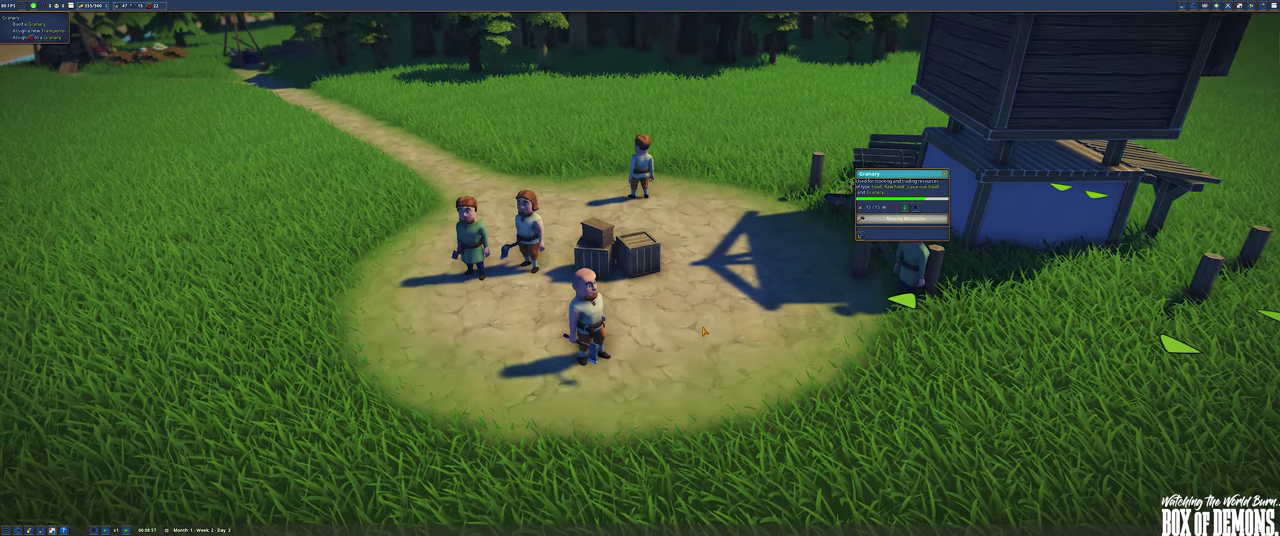
pyautogui.press('d')
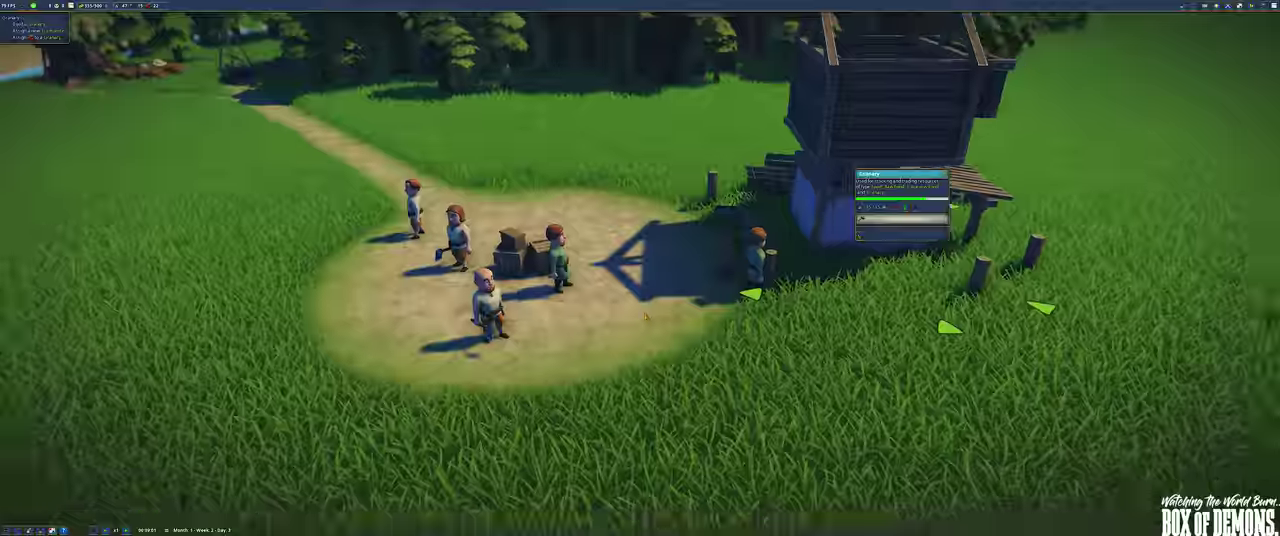
pyautogui.scroll(-5, 691, 331)
pyautogui.press('q')
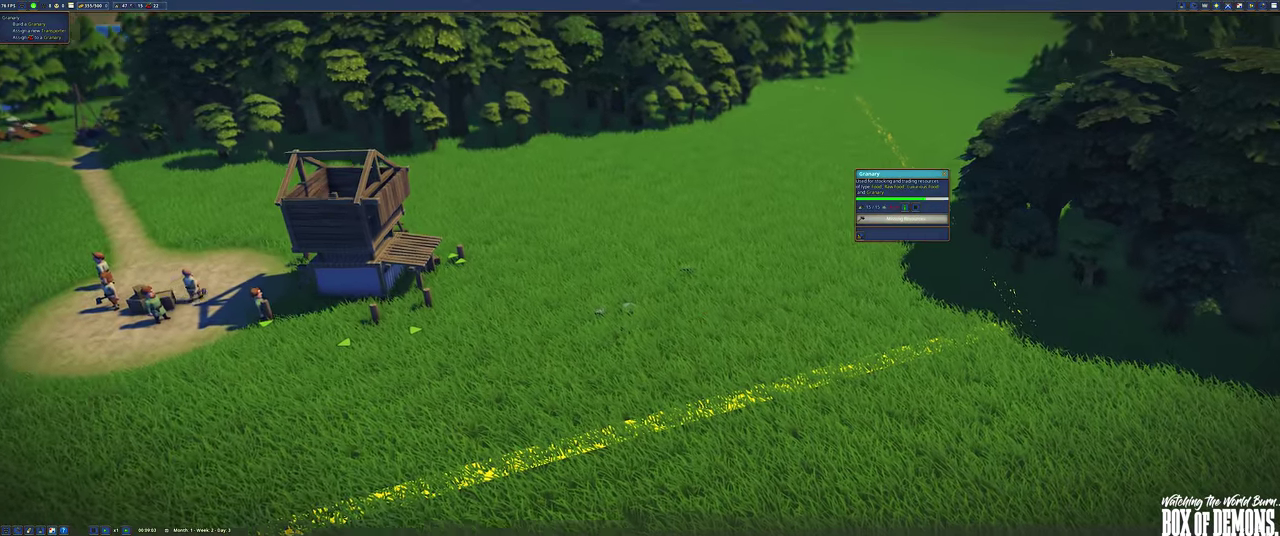
pyautogui.press('a')
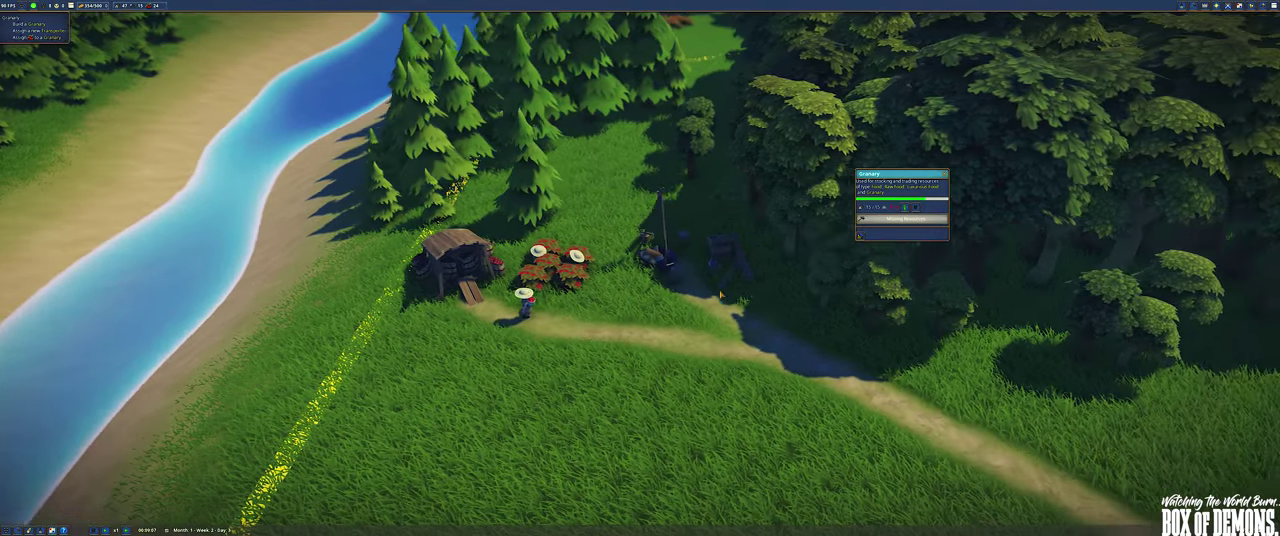
pyautogui.press('d')
pyautogui.press('d')
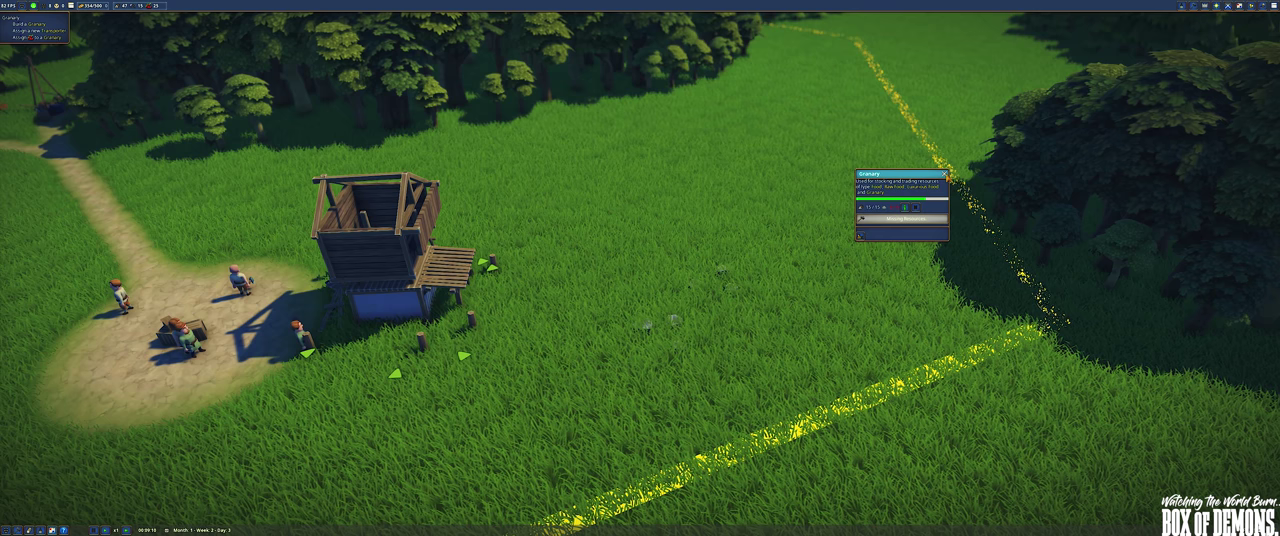
# Close the granary panel, then start placing a Well and cancel it
pyautogui.click(947, 176)
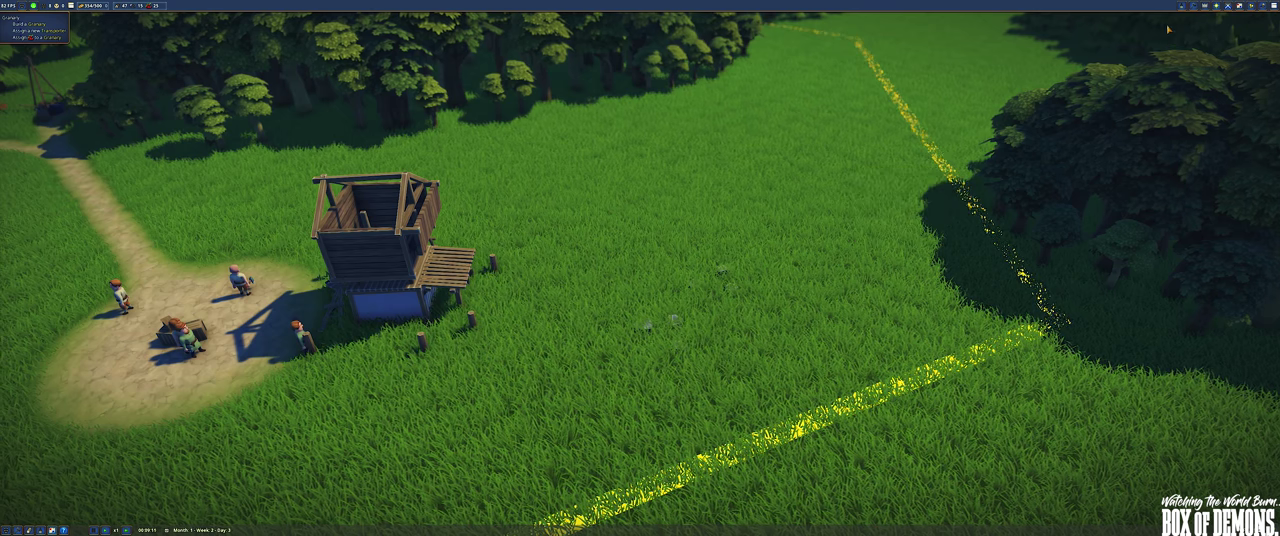
pyautogui.click(1193, 8)
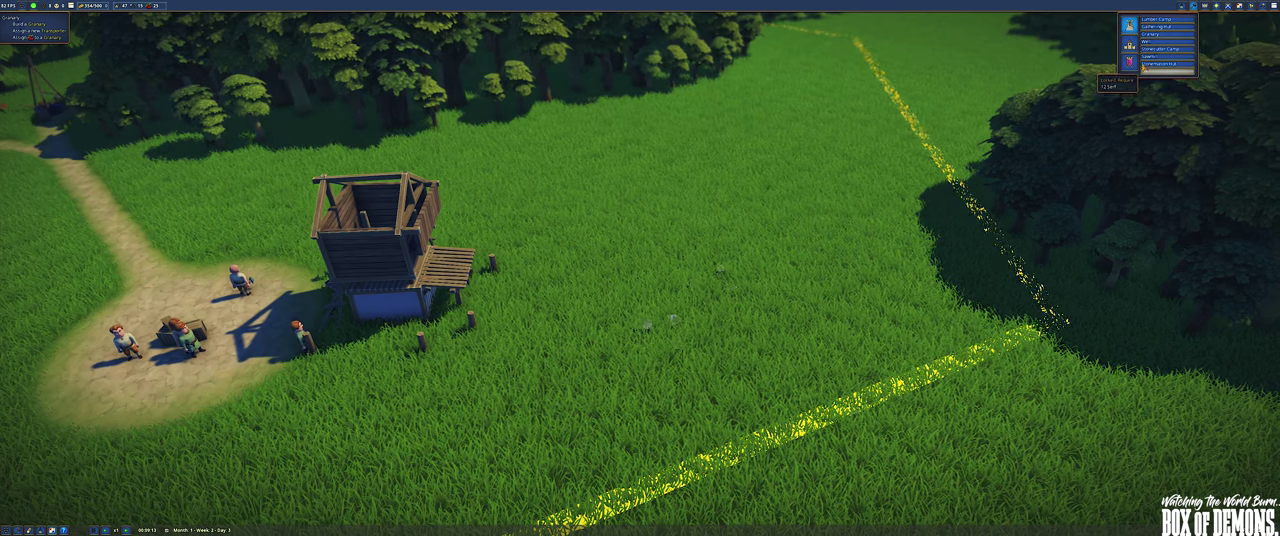
pyautogui.click(1168, 50)
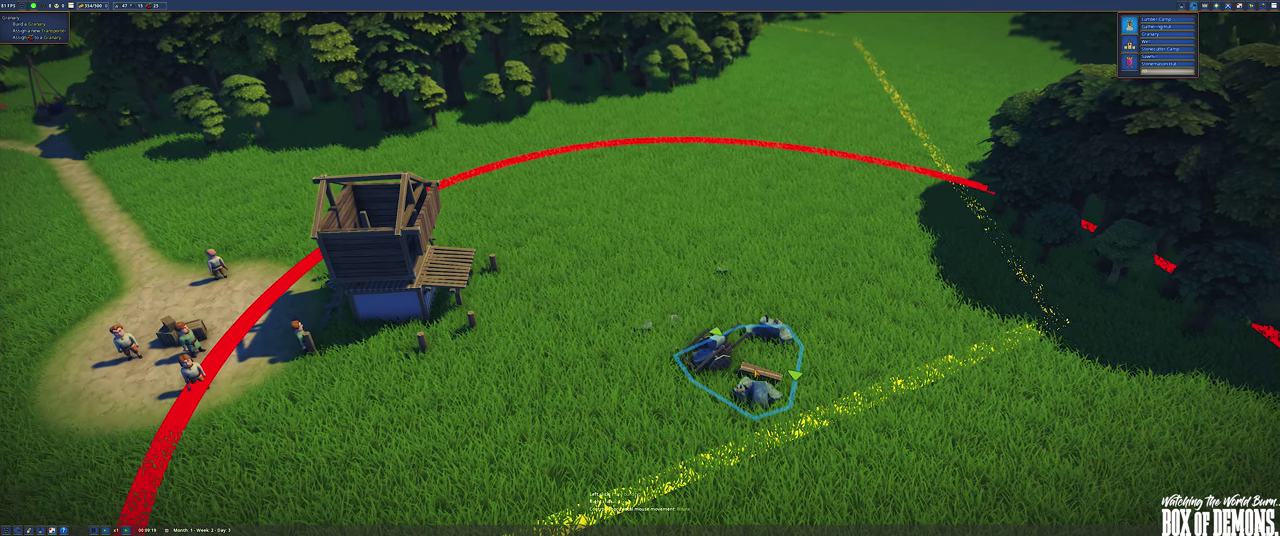
pyautogui.rightClick(640, 300)
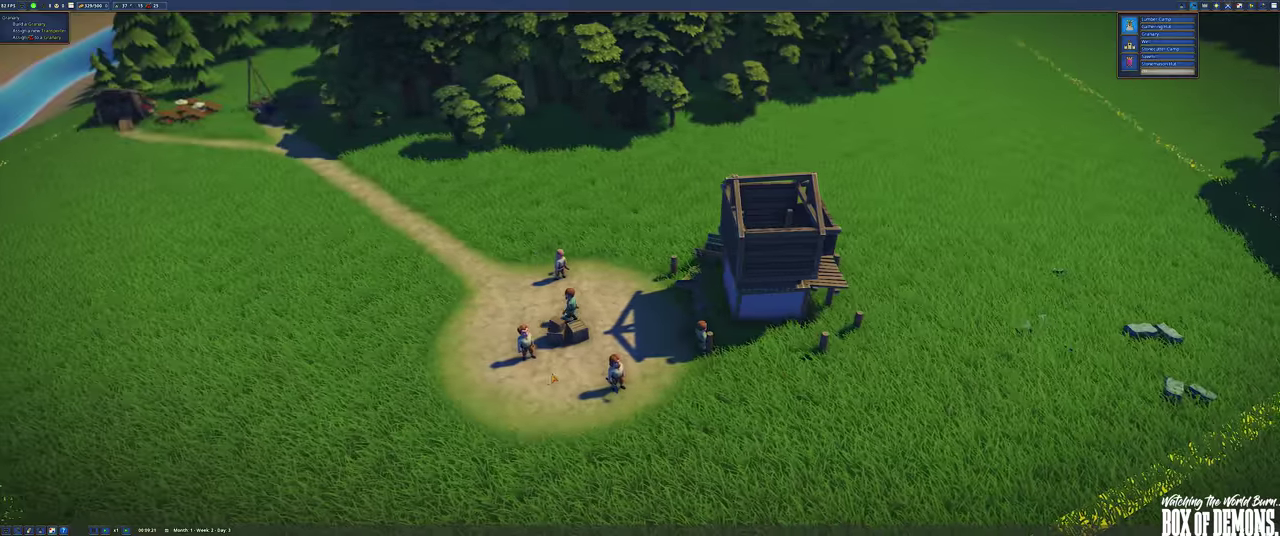
pyautogui.scroll(5, 640, 300)
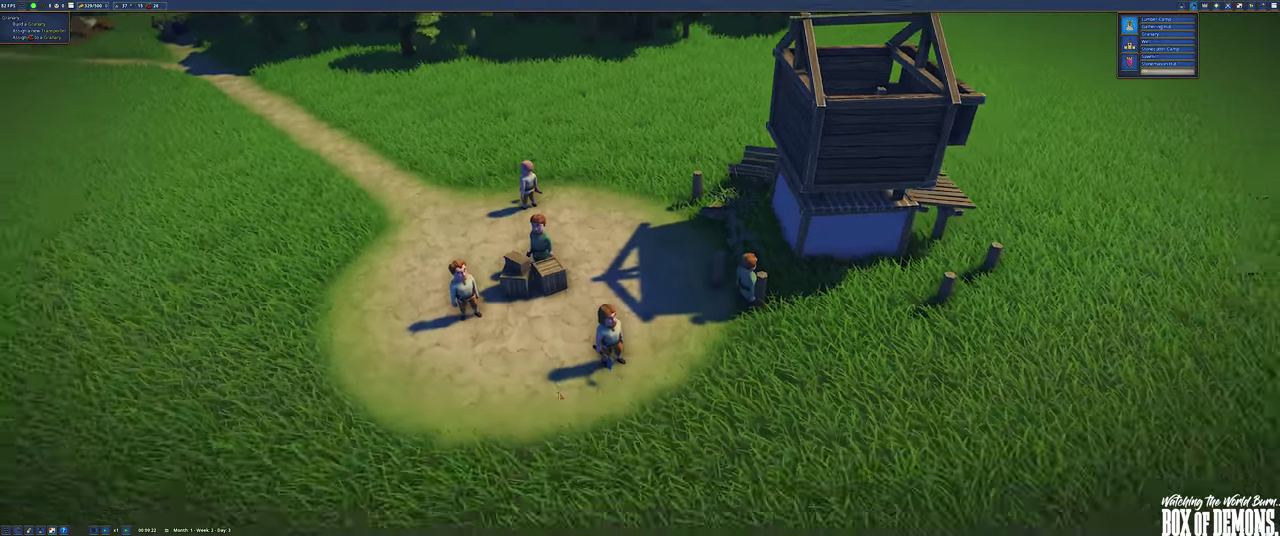
pyautogui.scroll(4, 560, 395)
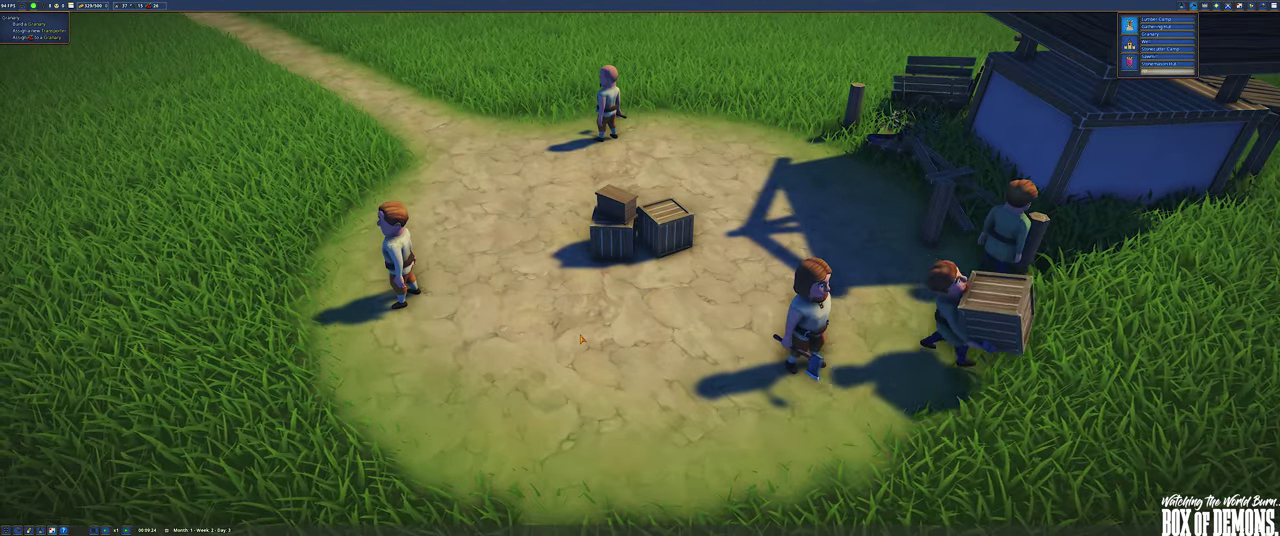
# Pan the view around the village square until the granary sits at left
pyautogui.press('d')
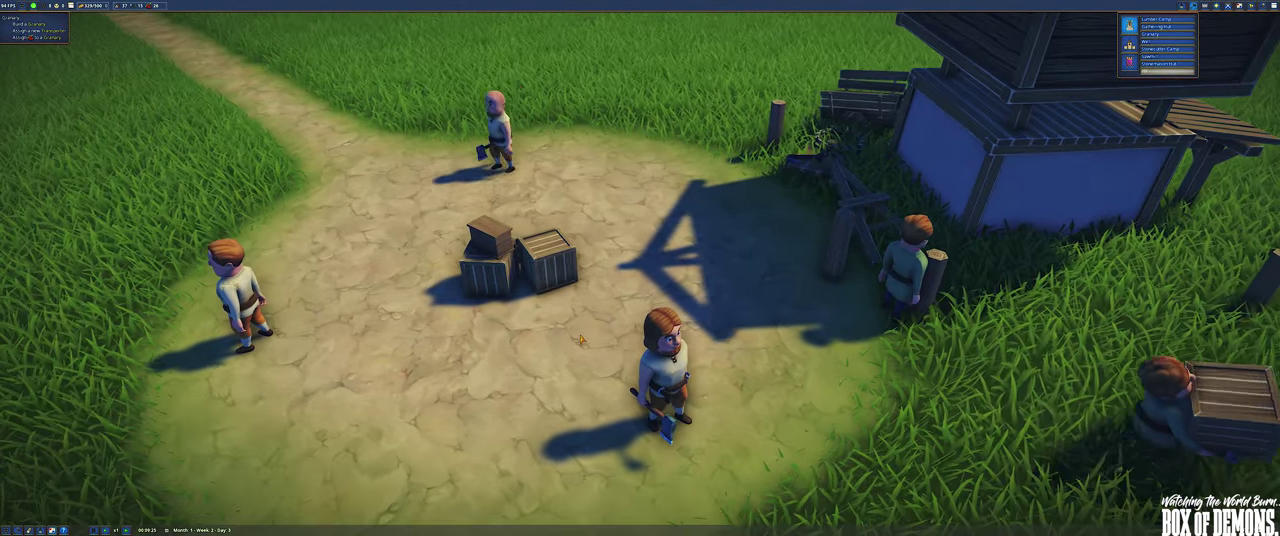
pyautogui.press('w')
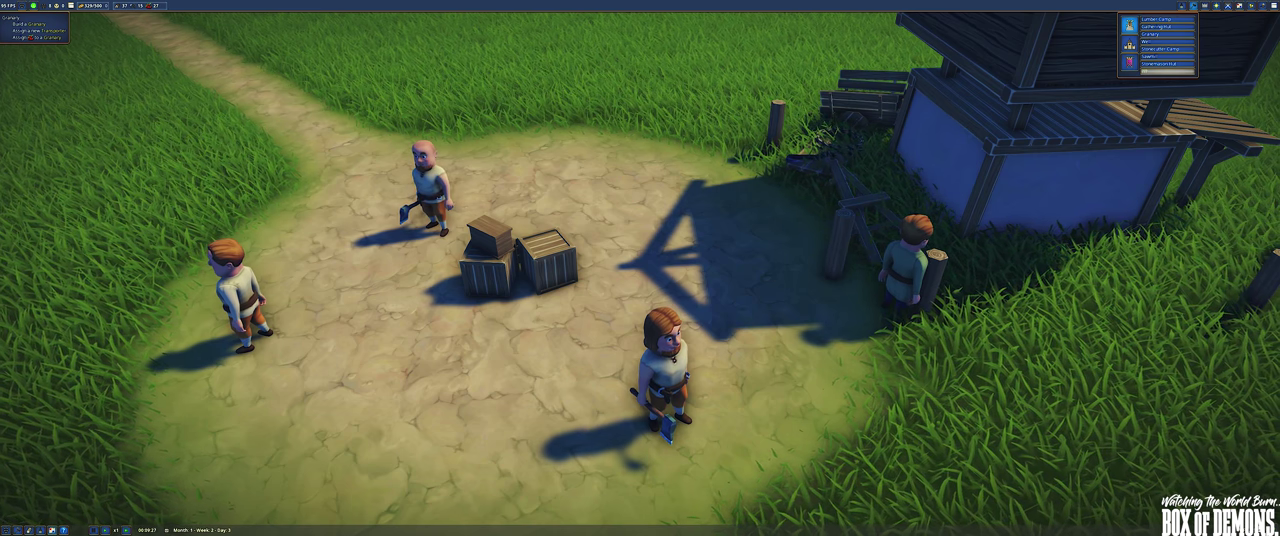
pyautogui.press('e')
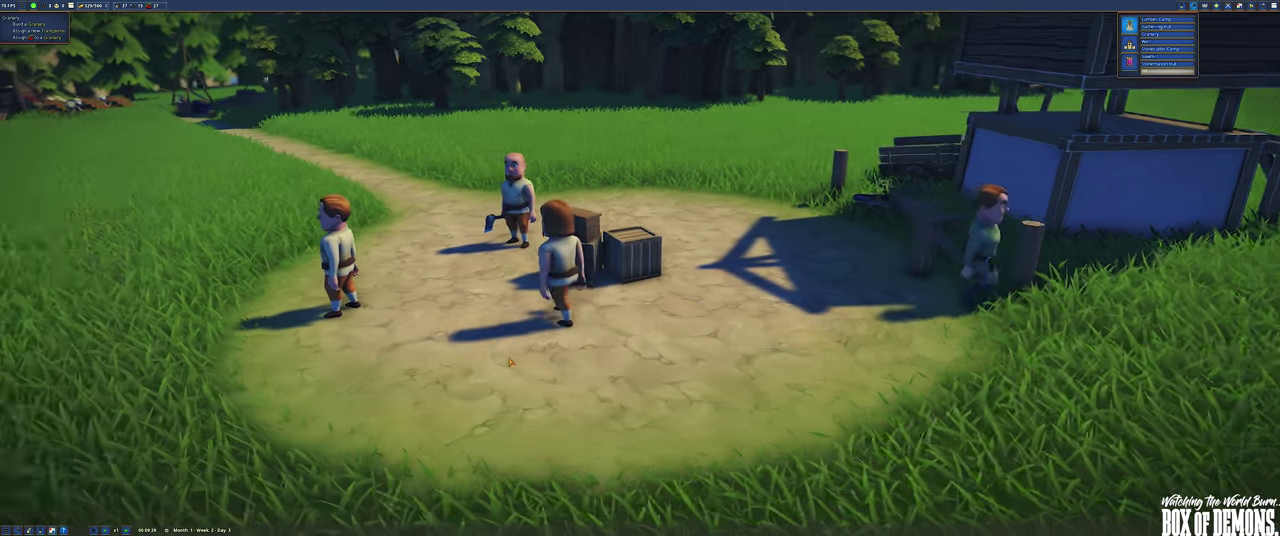
pyautogui.press('a')
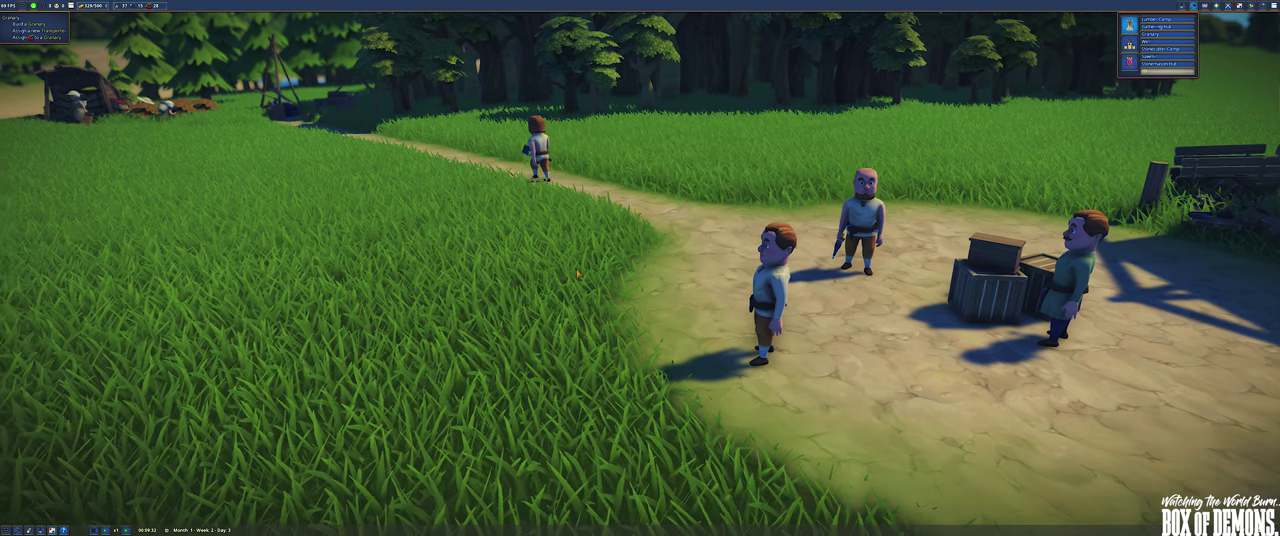
pyautogui.press('w')
pyautogui.scroll(-2, 585, 245)
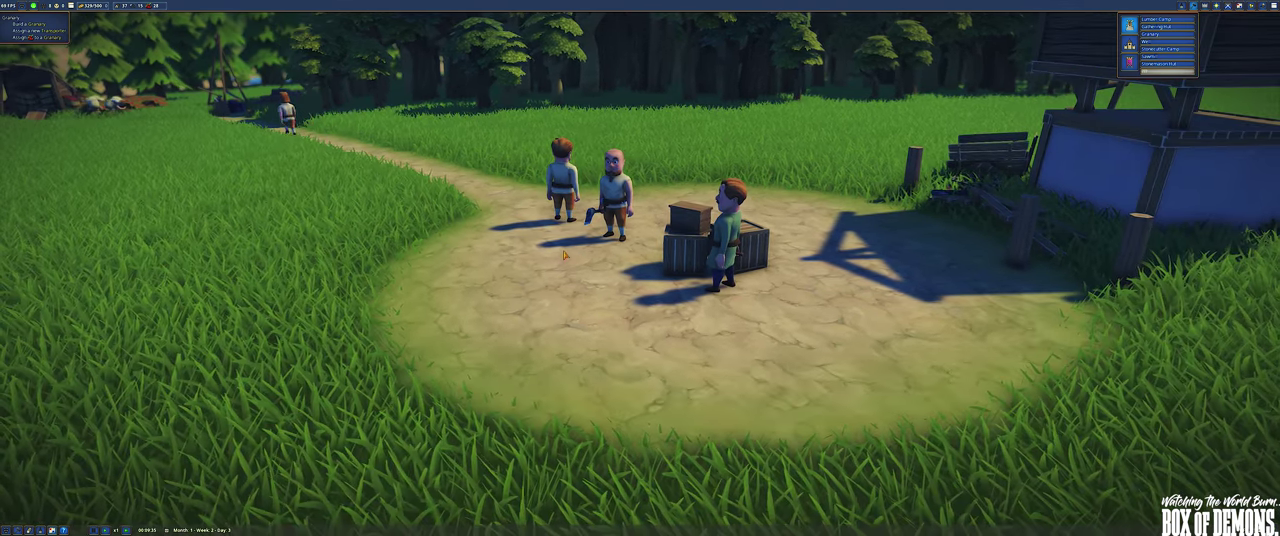
pyautogui.scroll(-3, 564, 256)
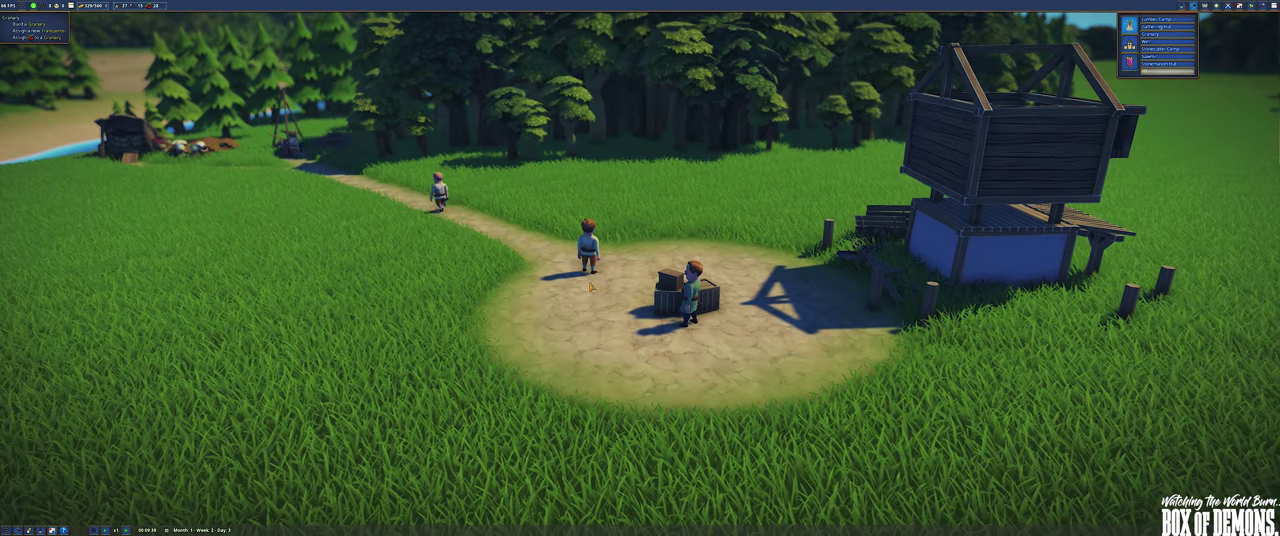
pyautogui.press('a')
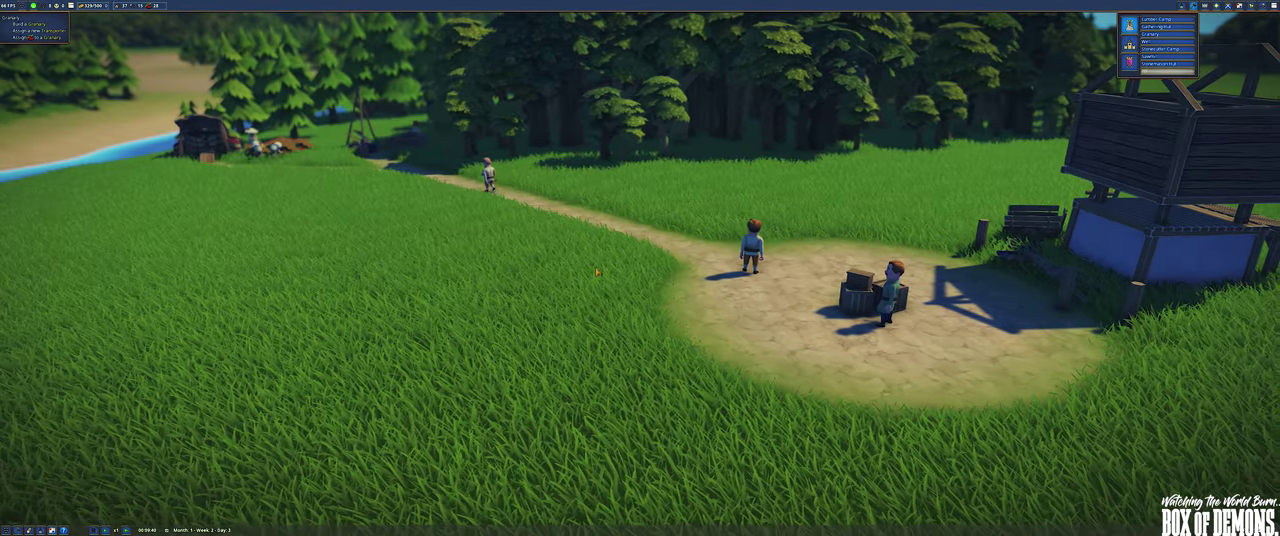
pyautogui.press('d')
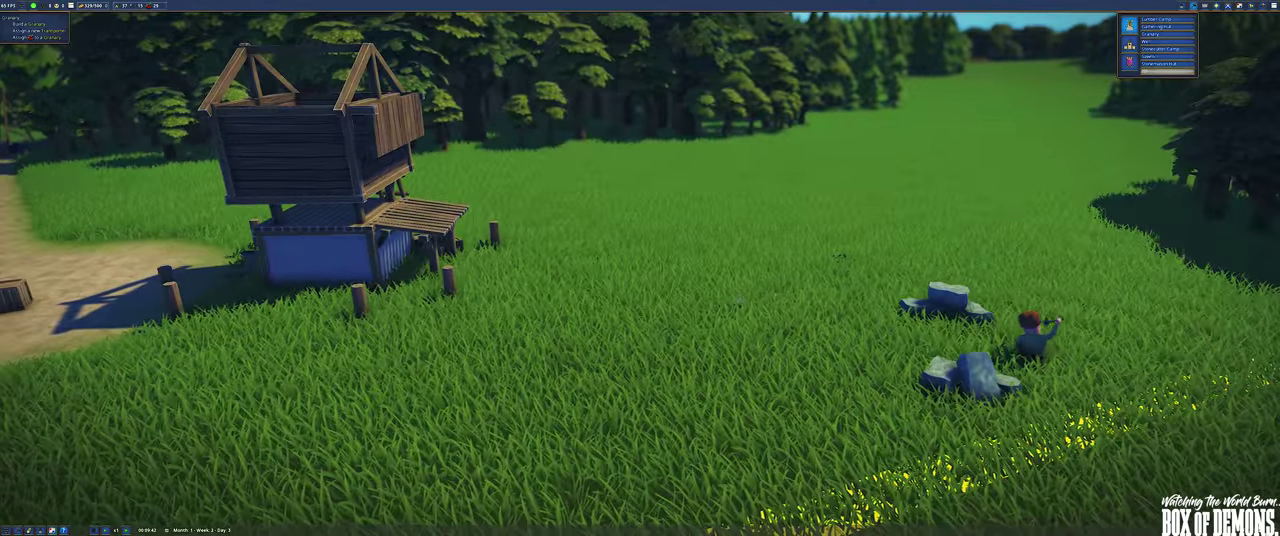
pyautogui.scroll(-5, 640, 268)
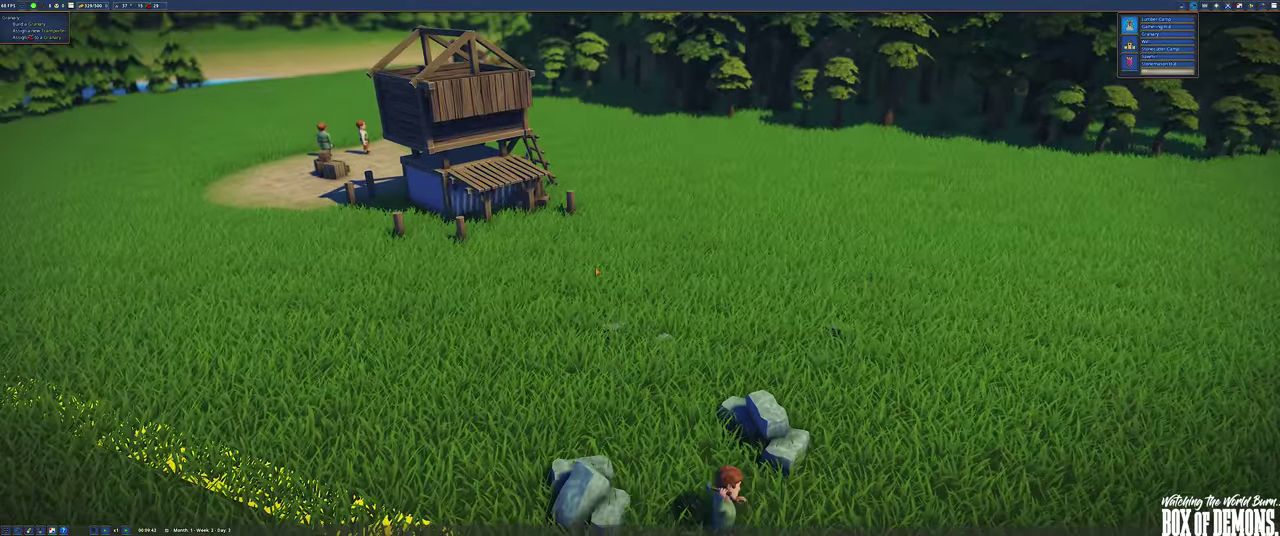
pyautogui.scroll(5, 640, 268)
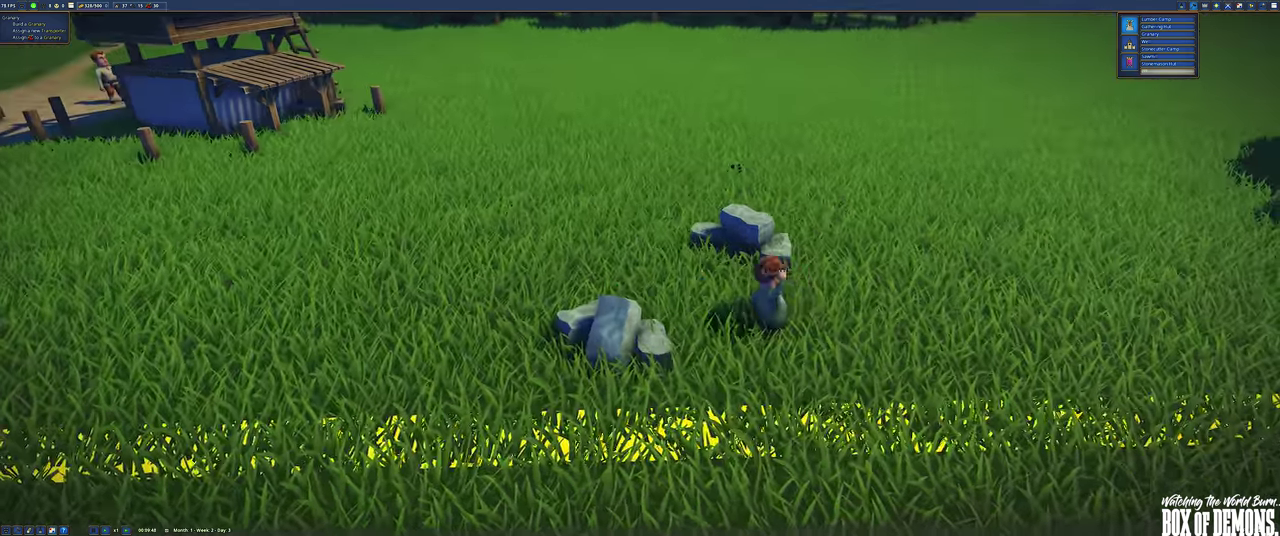
# Orbit to the rocks and select the villager working there
pyautogui.press('e')
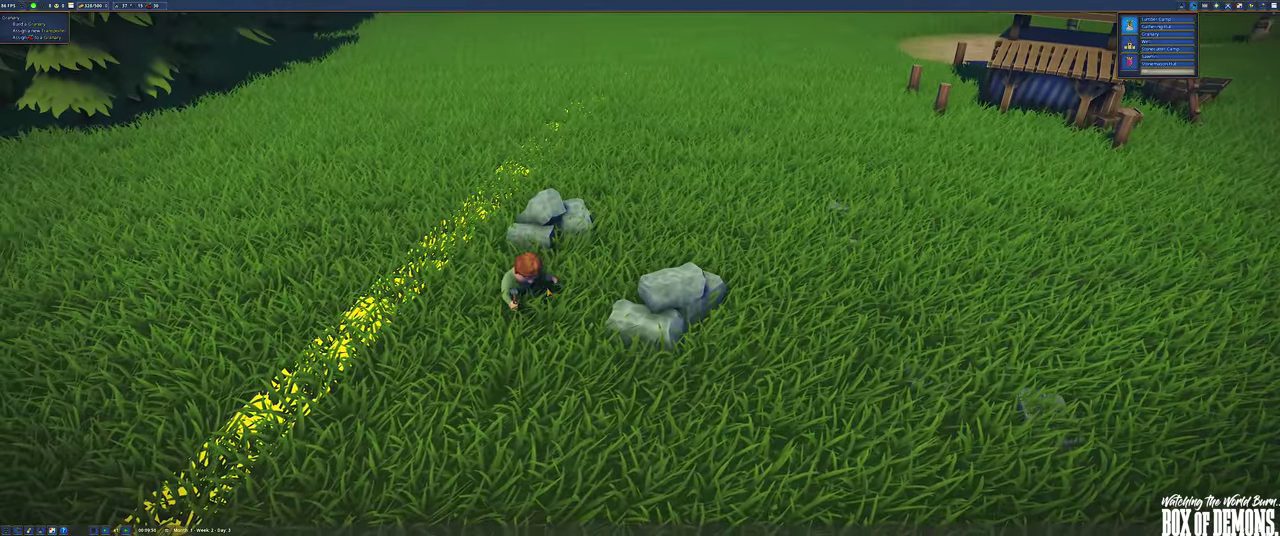
pyautogui.click(495, 250)
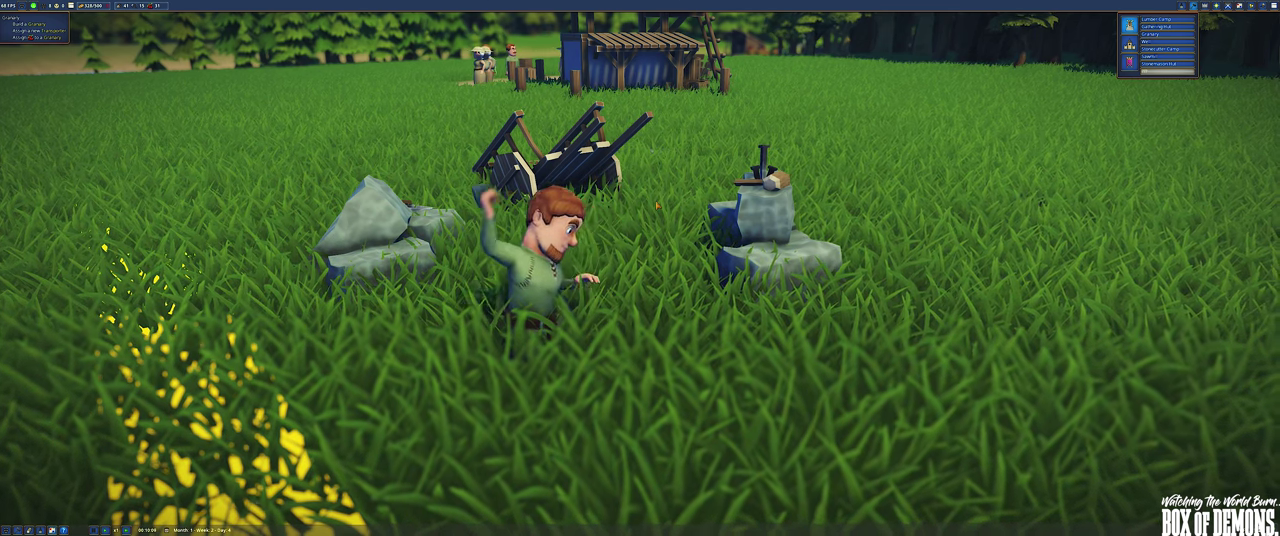
pyautogui.scroll(-4, 657, 205)
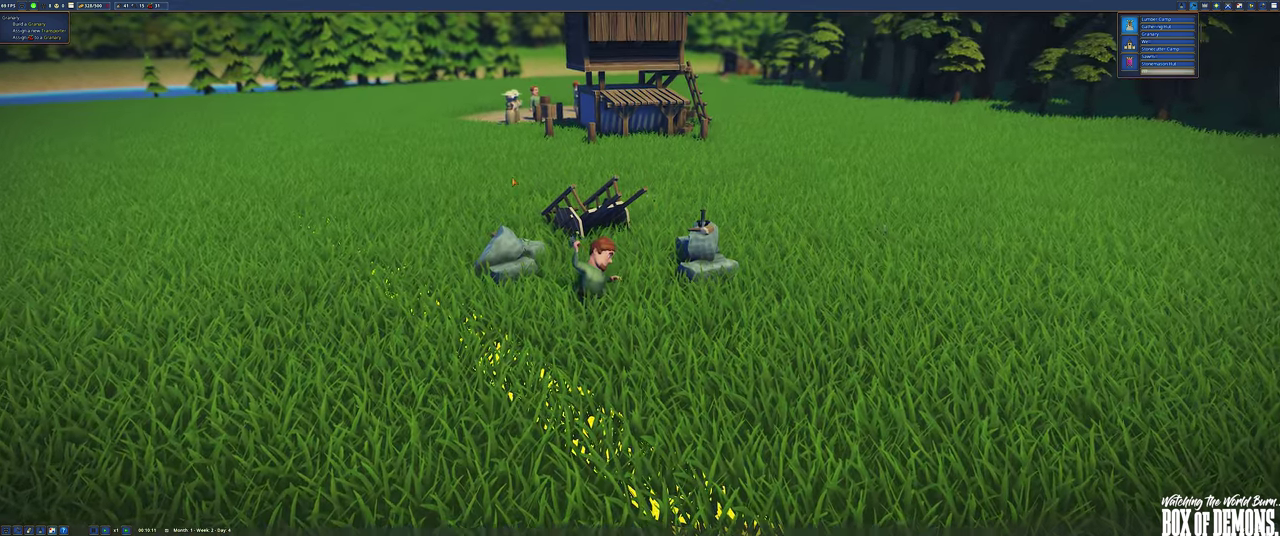
pyautogui.press('q')
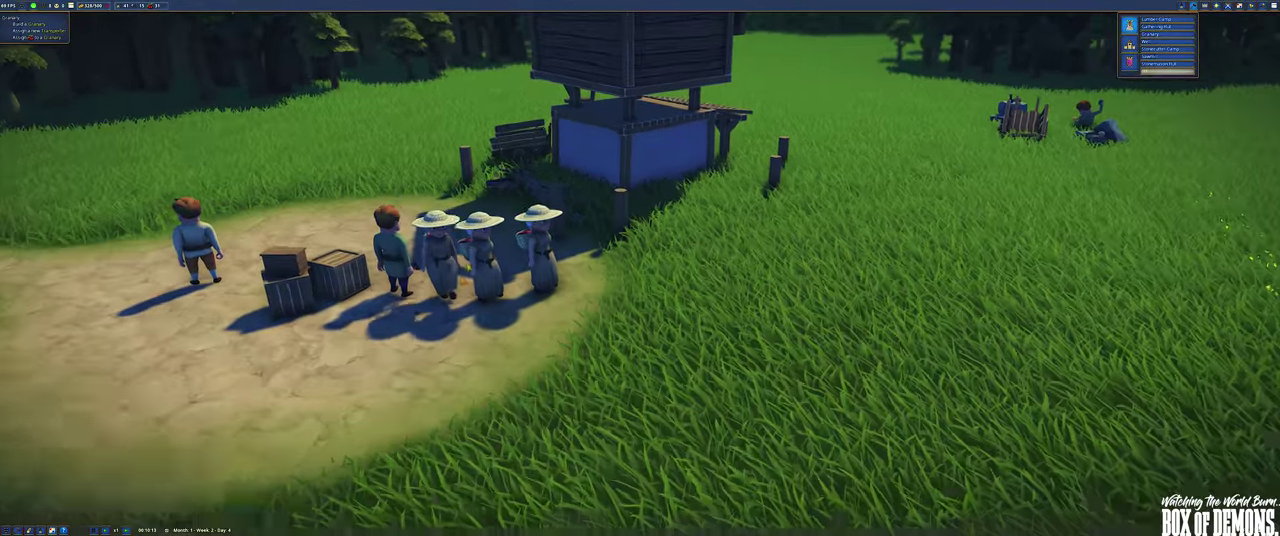
pyautogui.scroll(5, 478, 258)
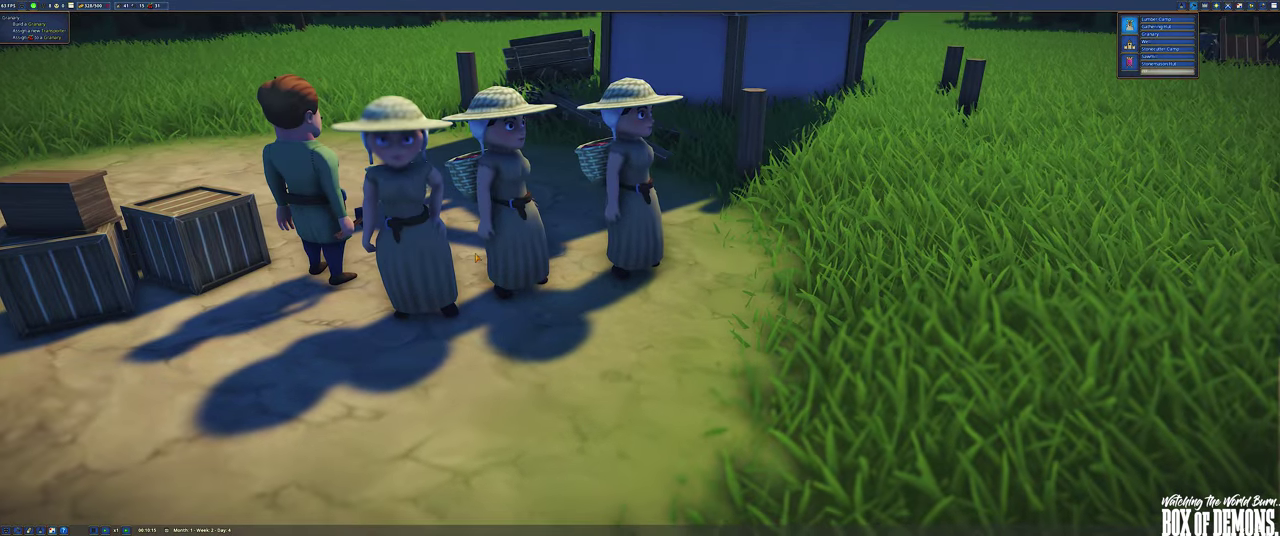
pyautogui.press('q')
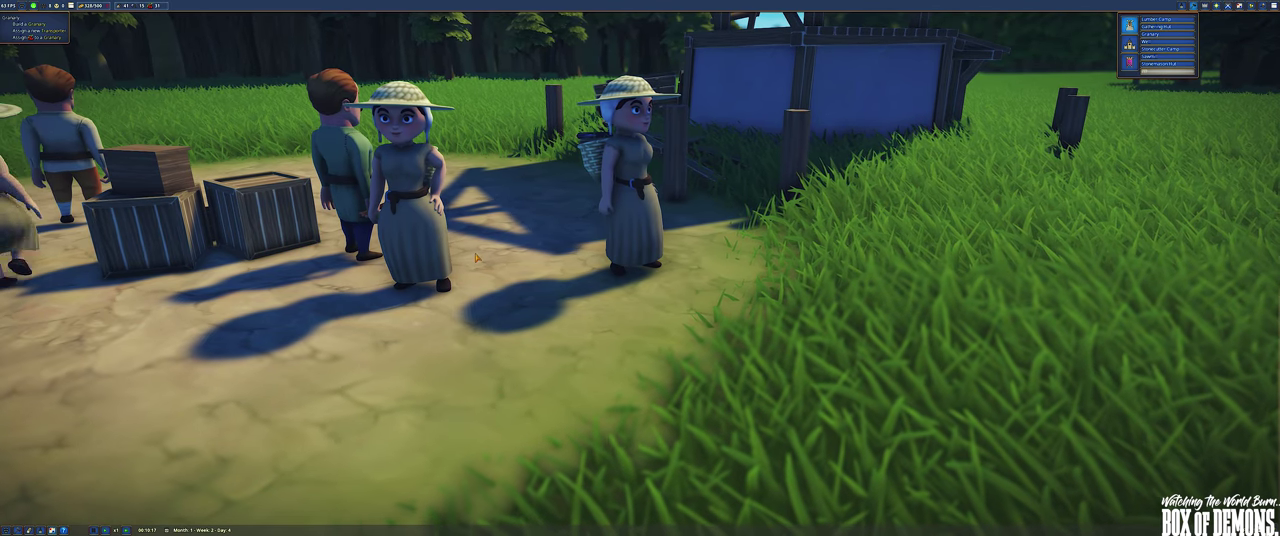
pyautogui.scroll(-3, 478, 258)
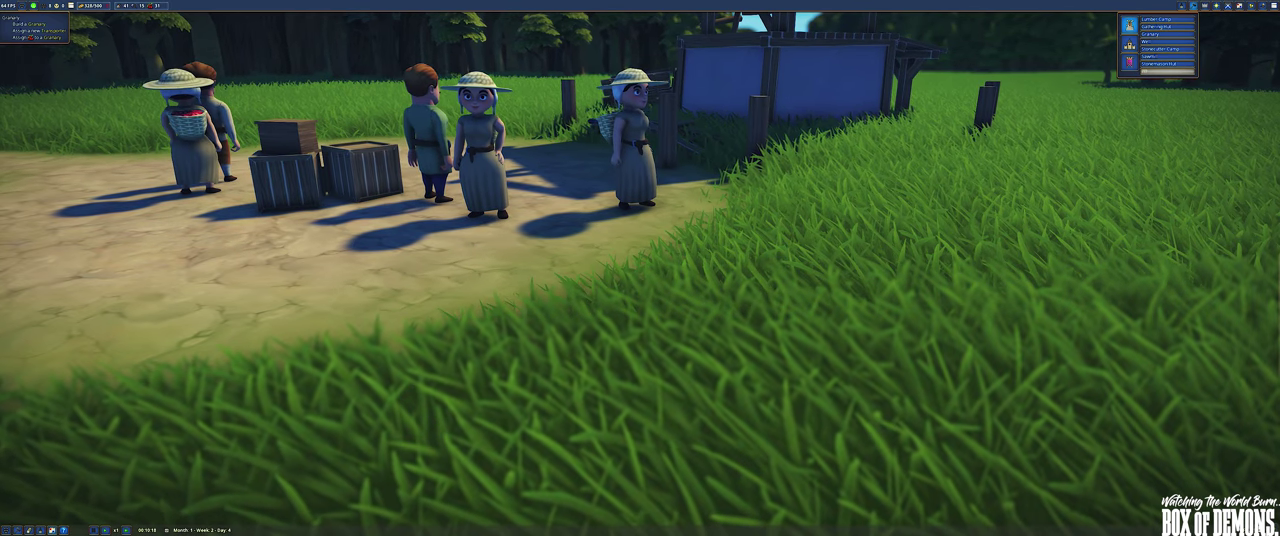
pyautogui.press('e')
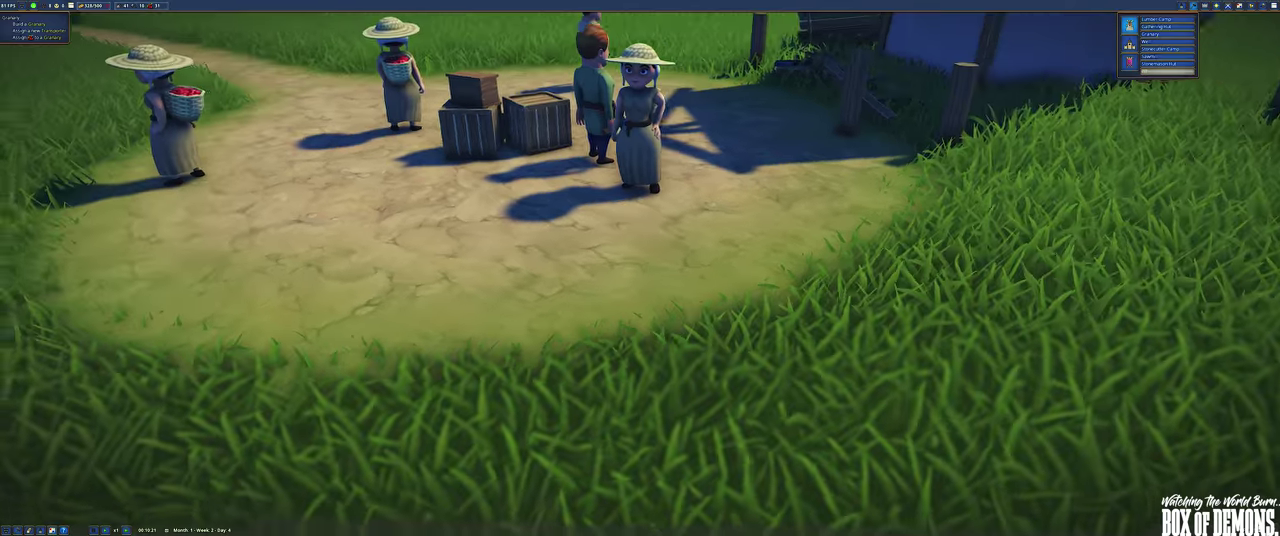
pyautogui.press('a')
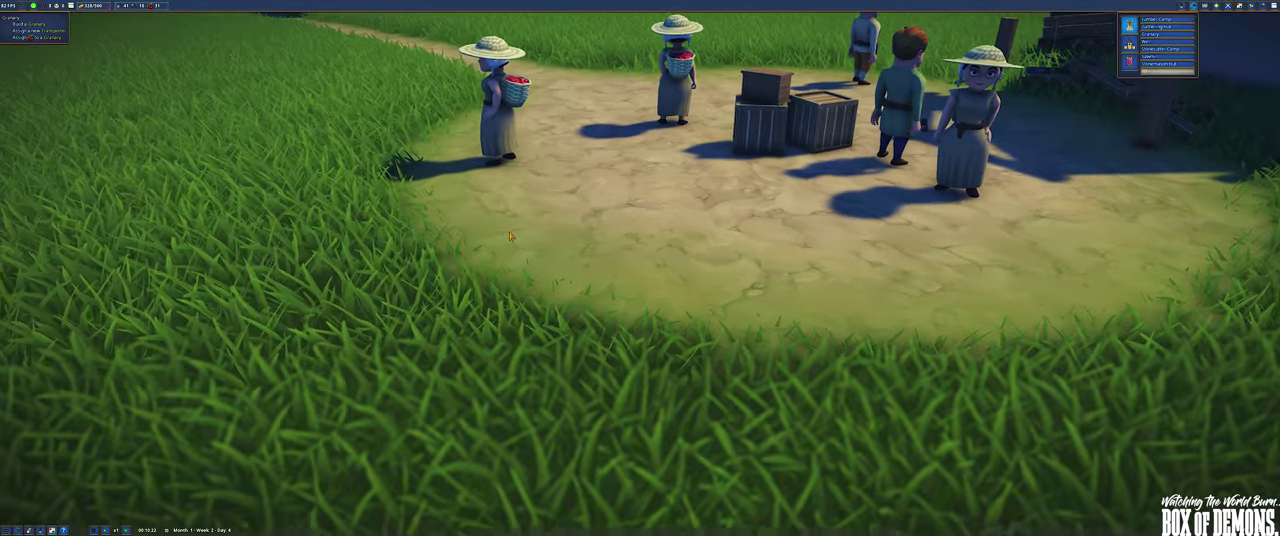
pyautogui.scroll(-3, 511, 237)
pyautogui.scroll(-3, 511, 237)
pyautogui.scroll(-2, 511, 237)
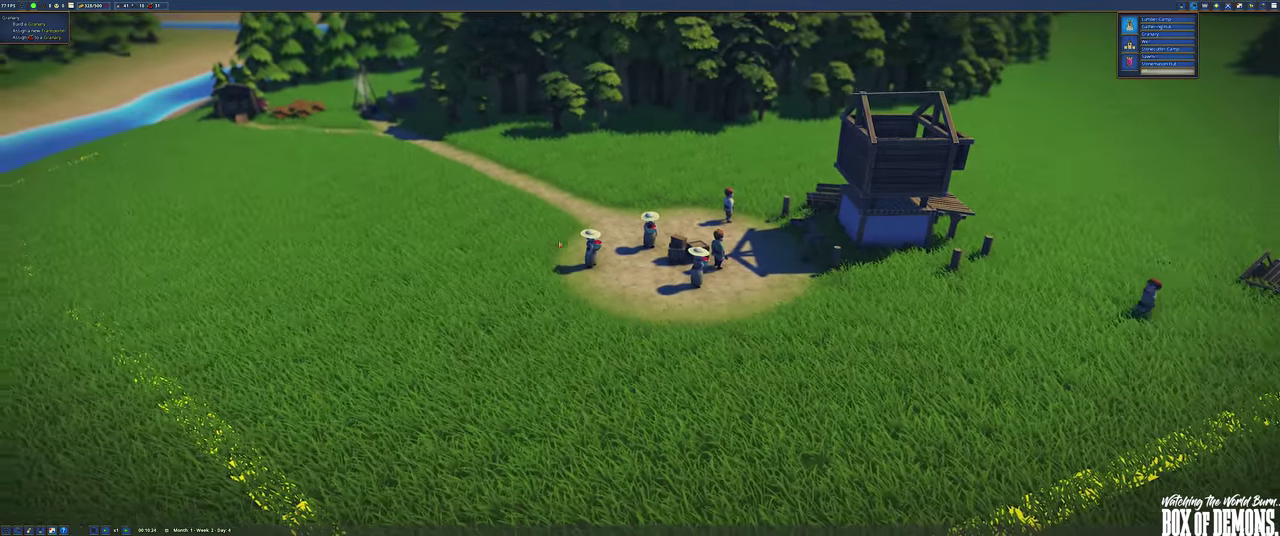
pyautogui.press('d')
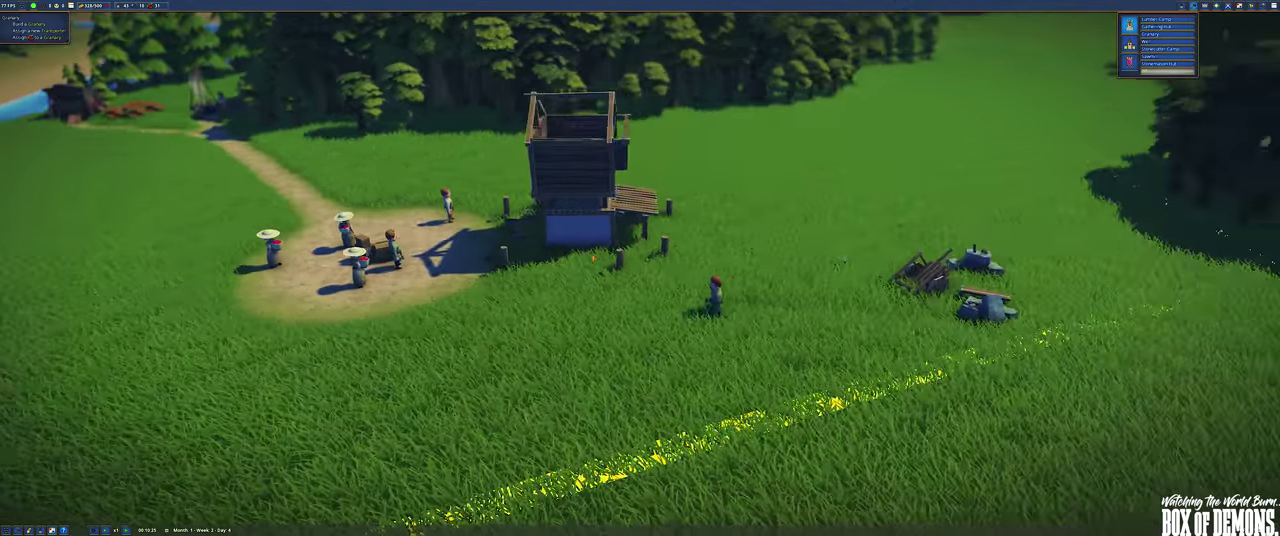
pyautogui.scroll(3, 559, 243)
pyautogui.press('d')
pyautogui.scroll(2, 541, 258)
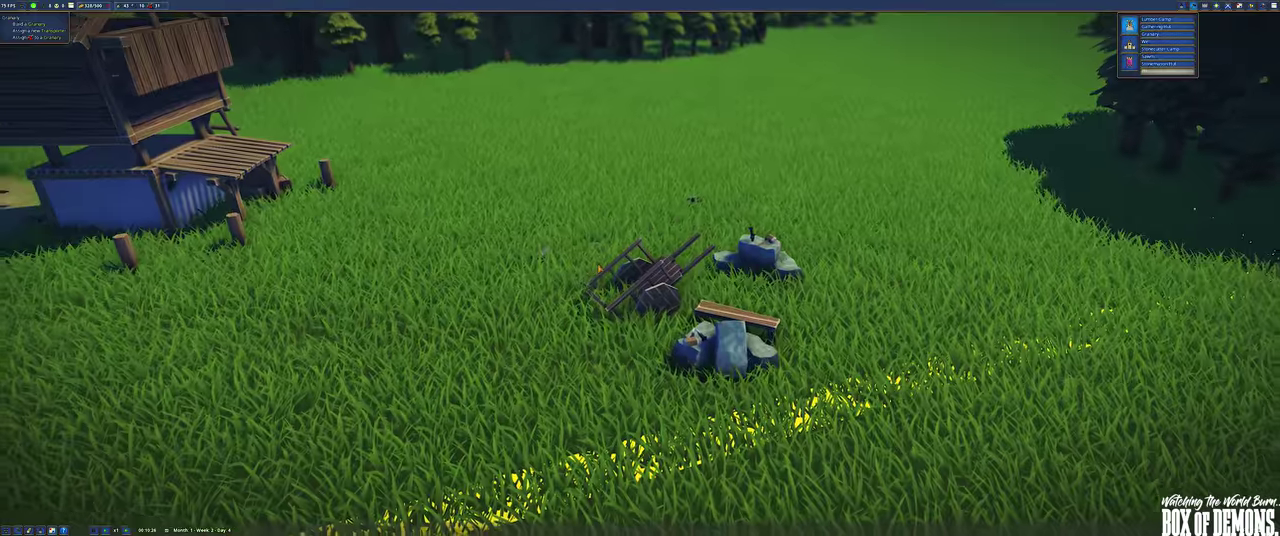
pyautogui.press('a')
pyautogui.press('a')
pyautogui.press('a')
pyautogui.scroll(2, 558, 275)
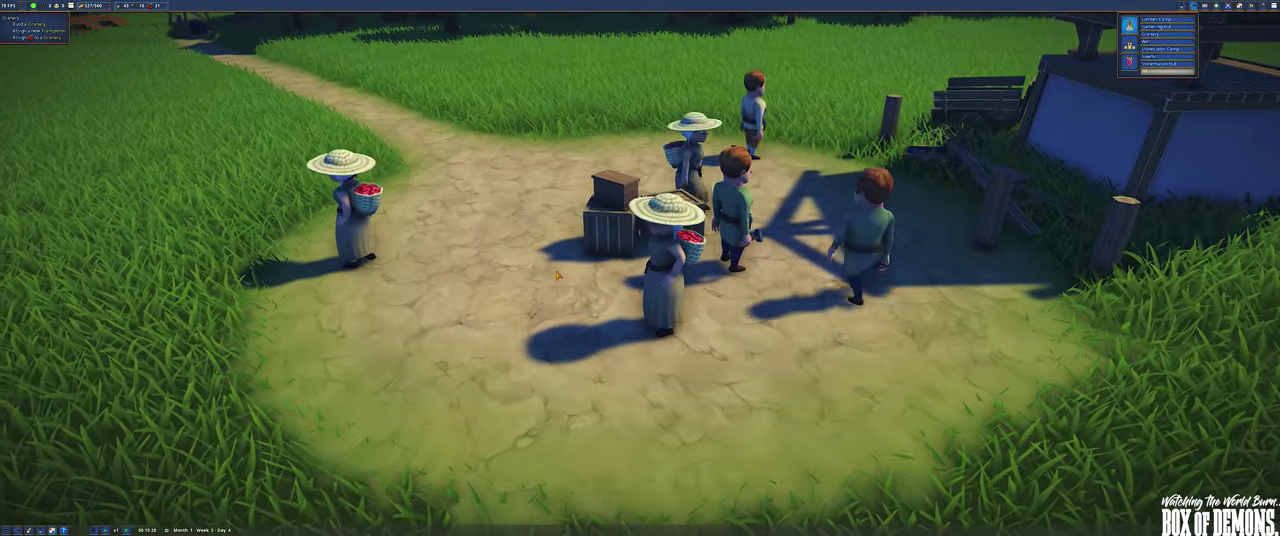
pyautogui.press('q')
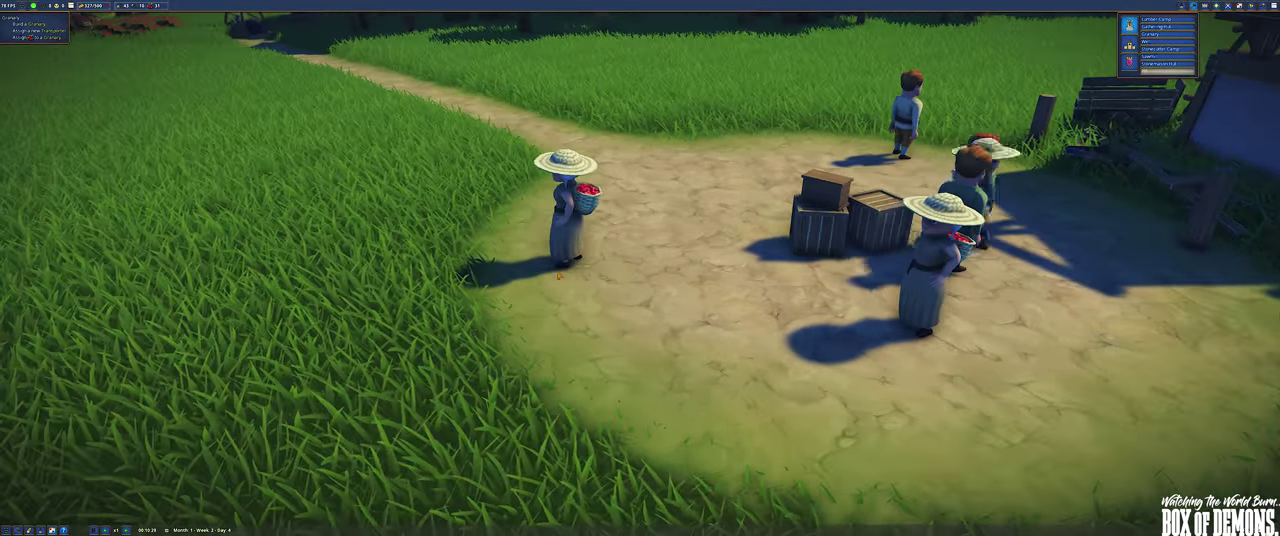
pyautogui.press('q')
pyautogui.press('q')
pyautogui.press('q')
pyautogui.scroll(2, 659, 275)
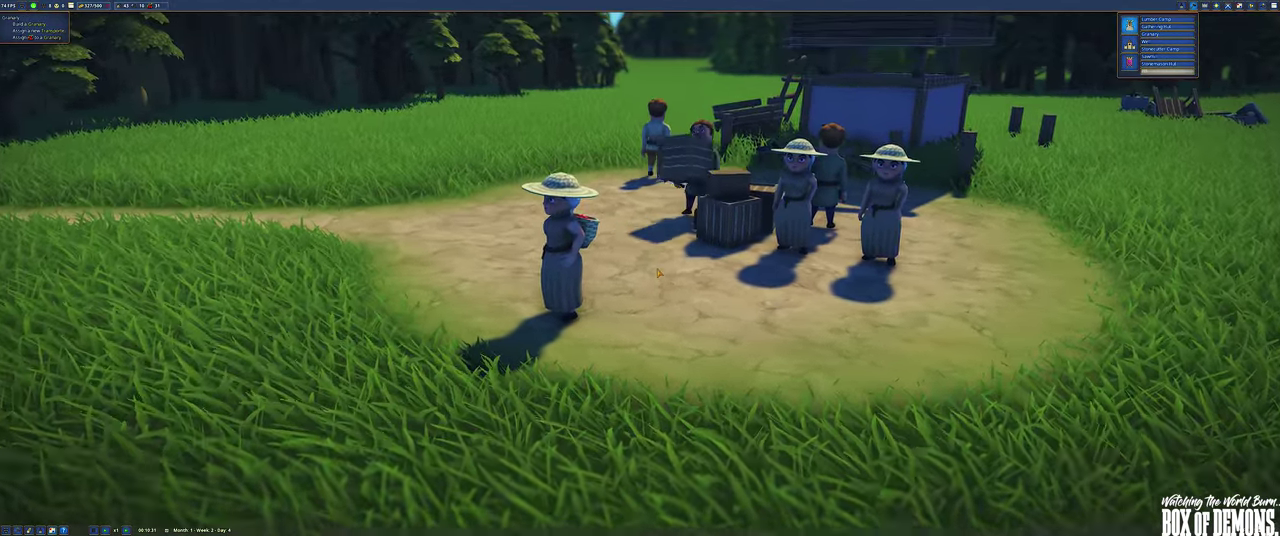
pyautogui.scroll(2, 659, 275)
pyautogui.press('w')
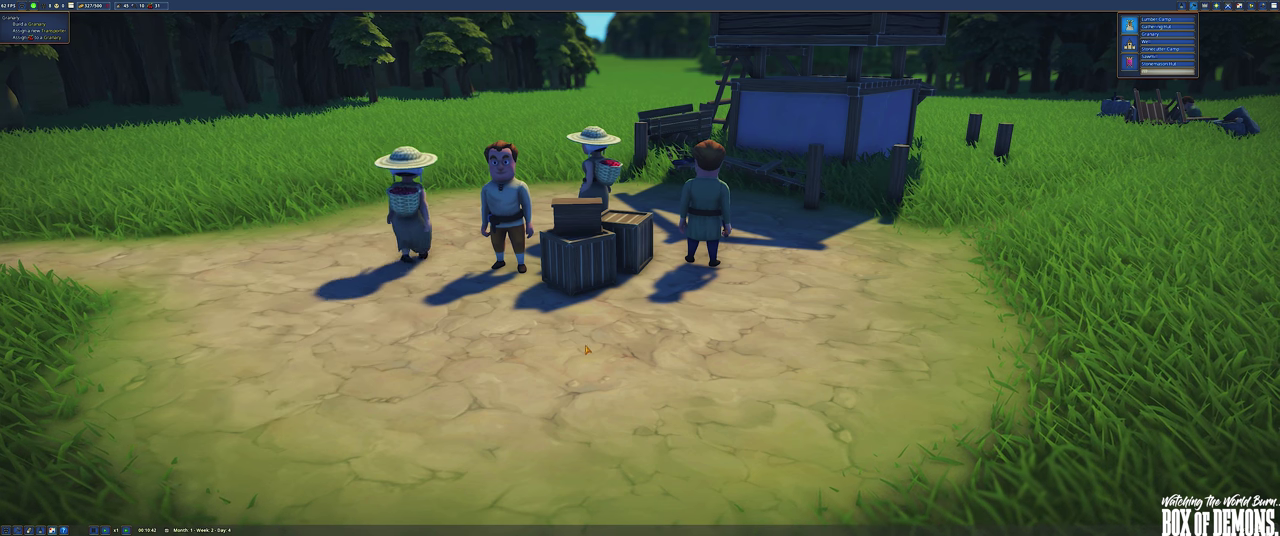
pyautogui.scroll(4, 588, 350)
# Make a villager a Stone Cutter and look over the stone cutter site
pyautogui.click(568, 283)
pyautogui.scroll(-4, 568, 283)
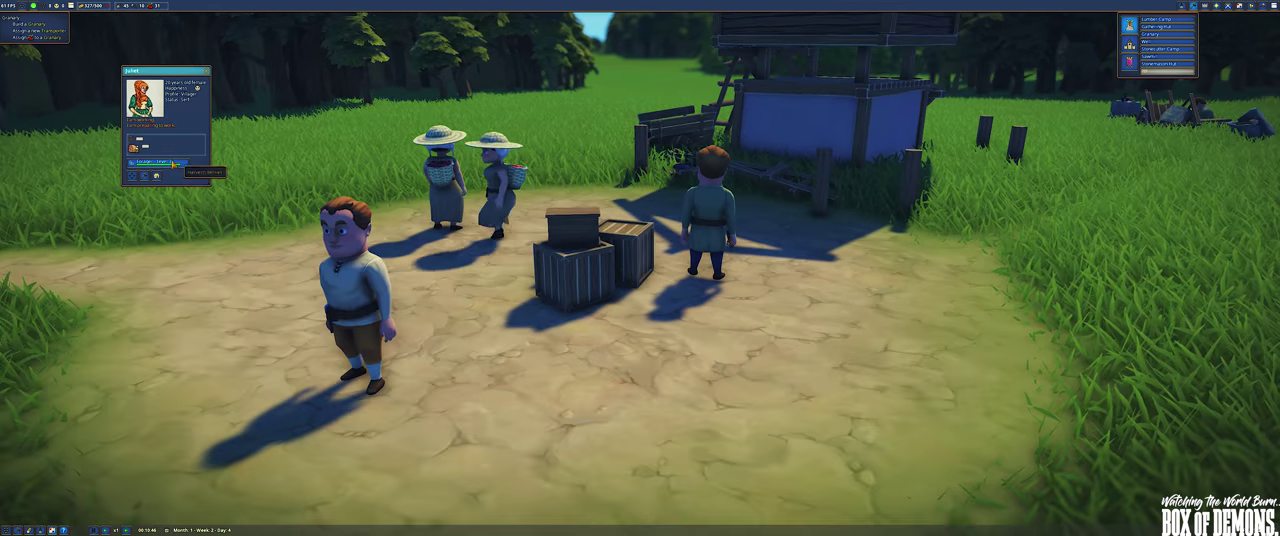
pyautogui.click(174, 163)
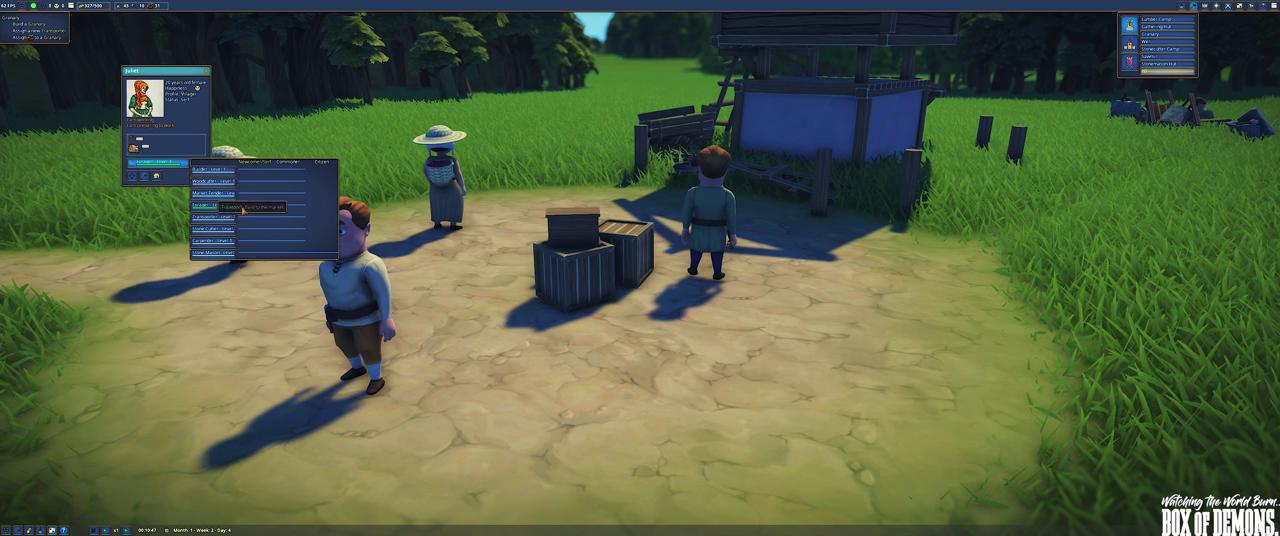
pyautogui.click(213, 229)
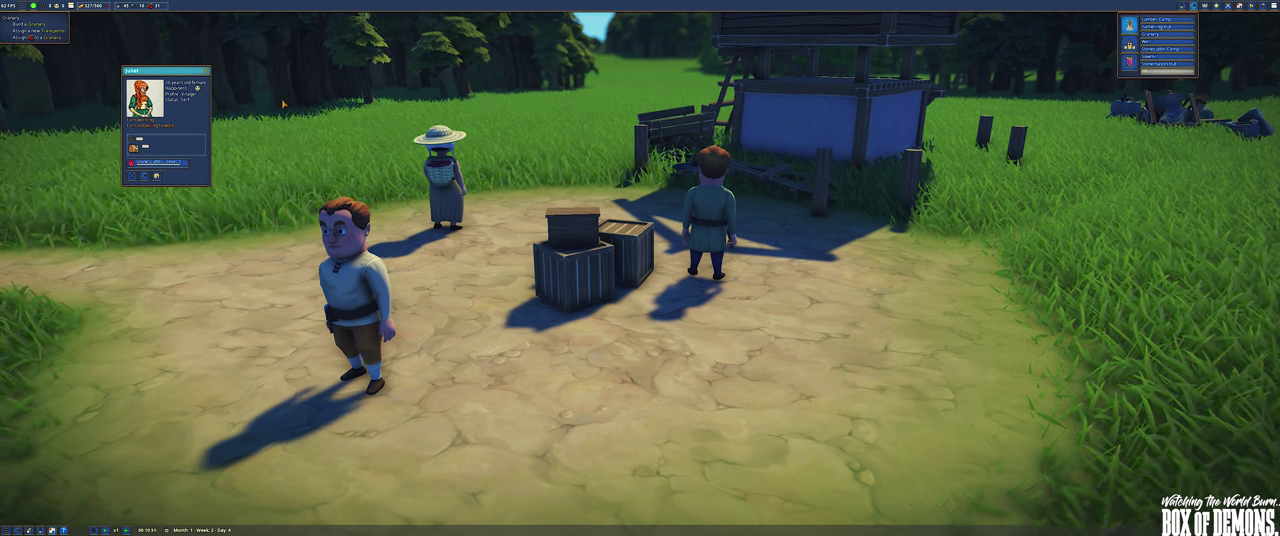
pyautogui.press('w')
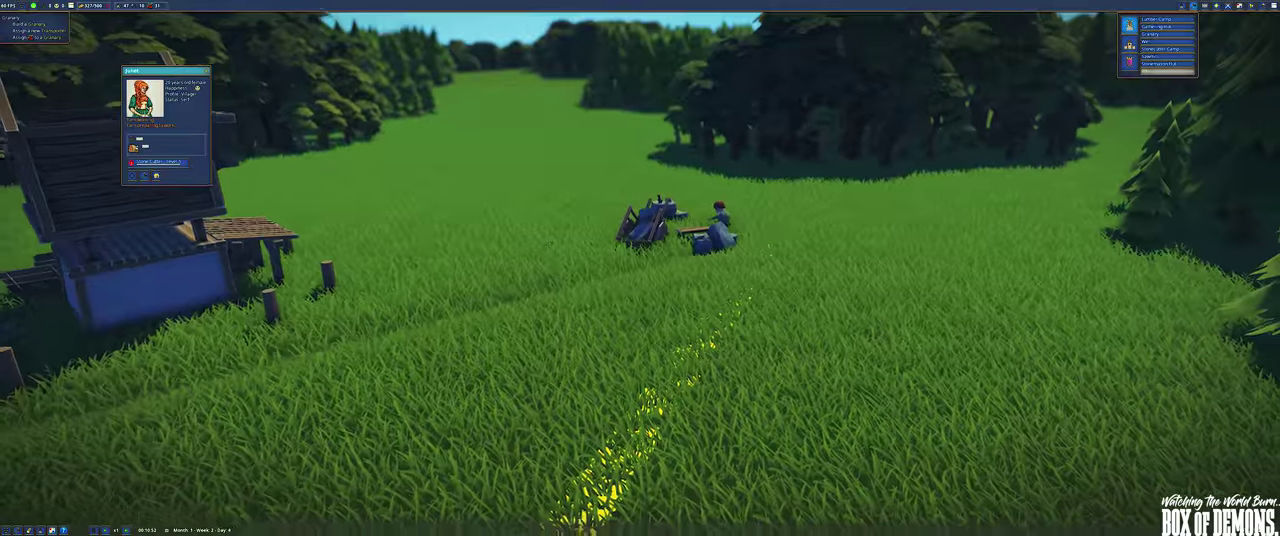
pyautogui.moveTo(640, 300); pyautogui.dragTo(500, 250)
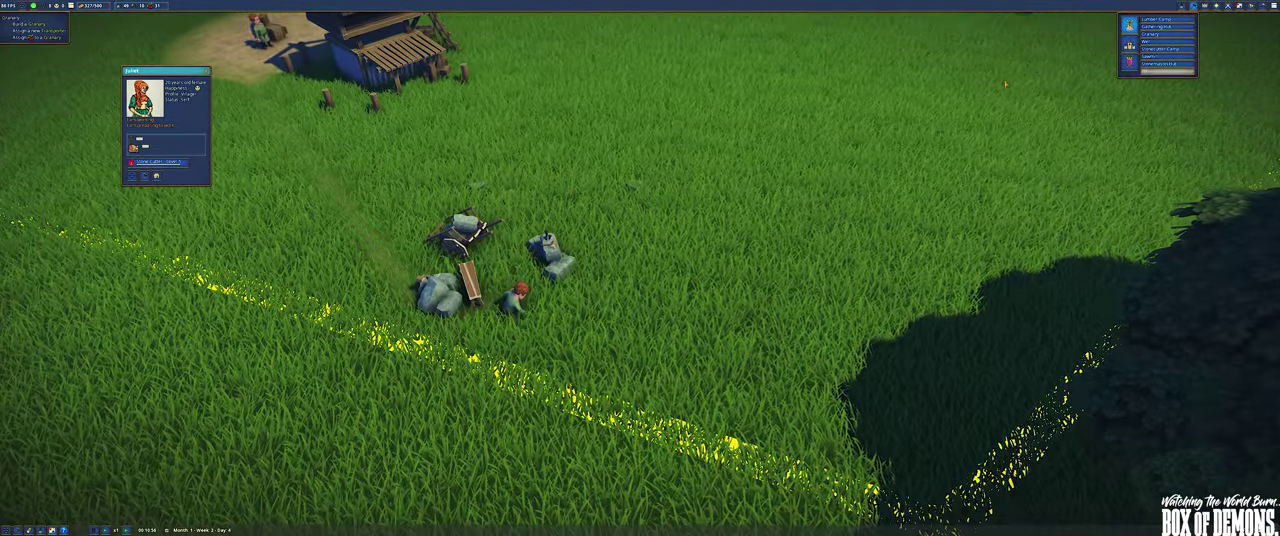
pyautogui.press('w')
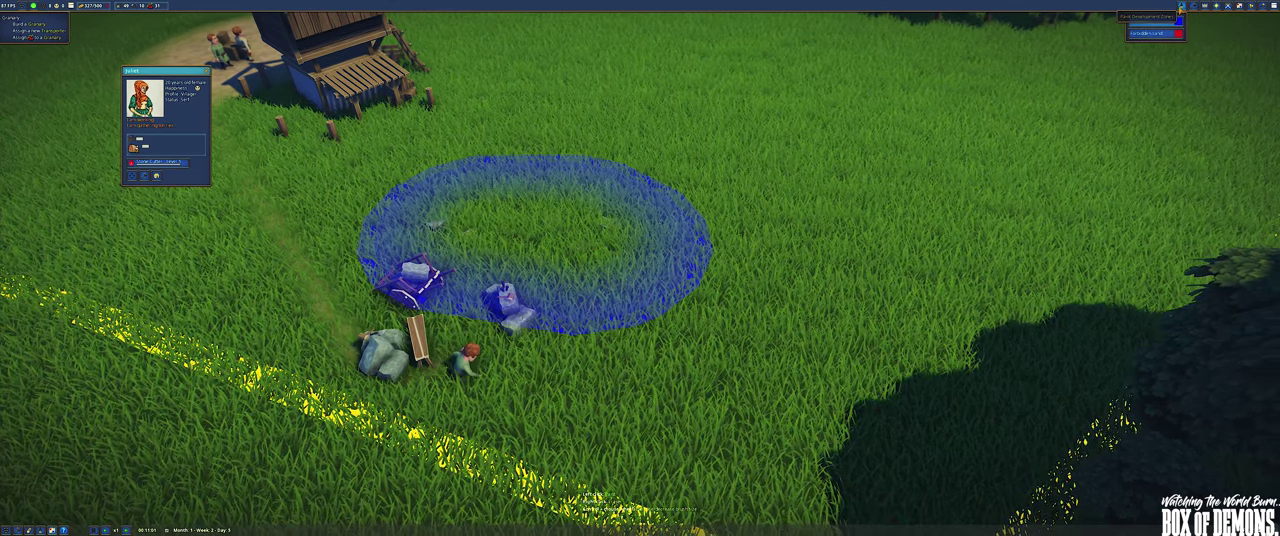
pyautogui.scroll(4, 772, 262)
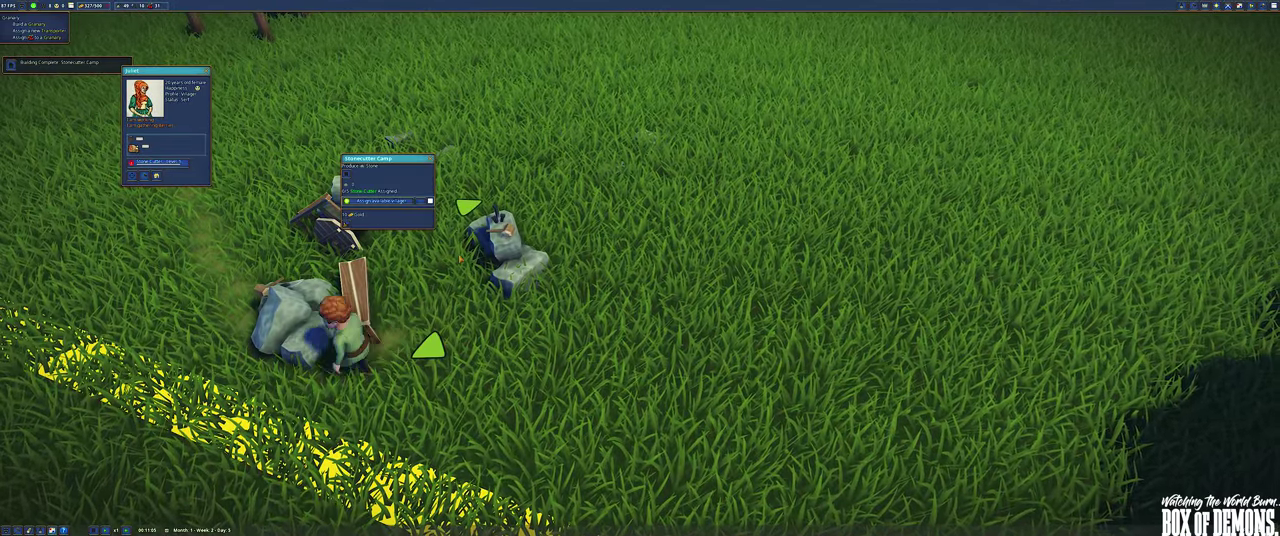
# Close the Stonecutter Camp info and villager panel, then look around the crossroads
pyautogui.click(433, 160)
pyautogui.moveTo(640, 300); pyautogui.dragTo(640, 200)
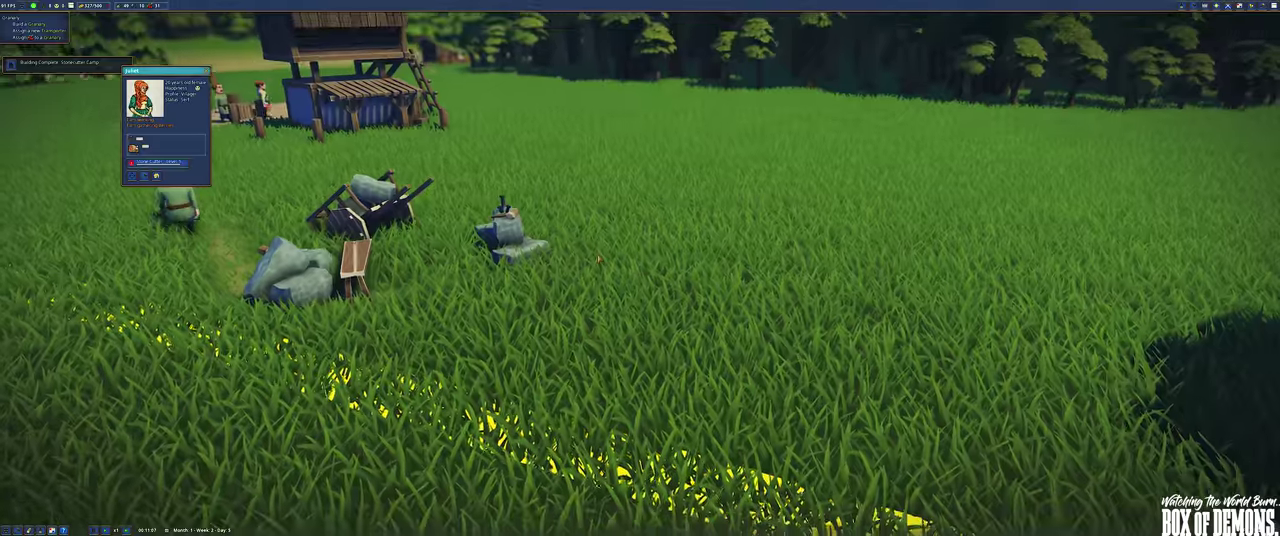
pyautogui.moveTo(640, 300); pyautogui.dragTo(400, 300)
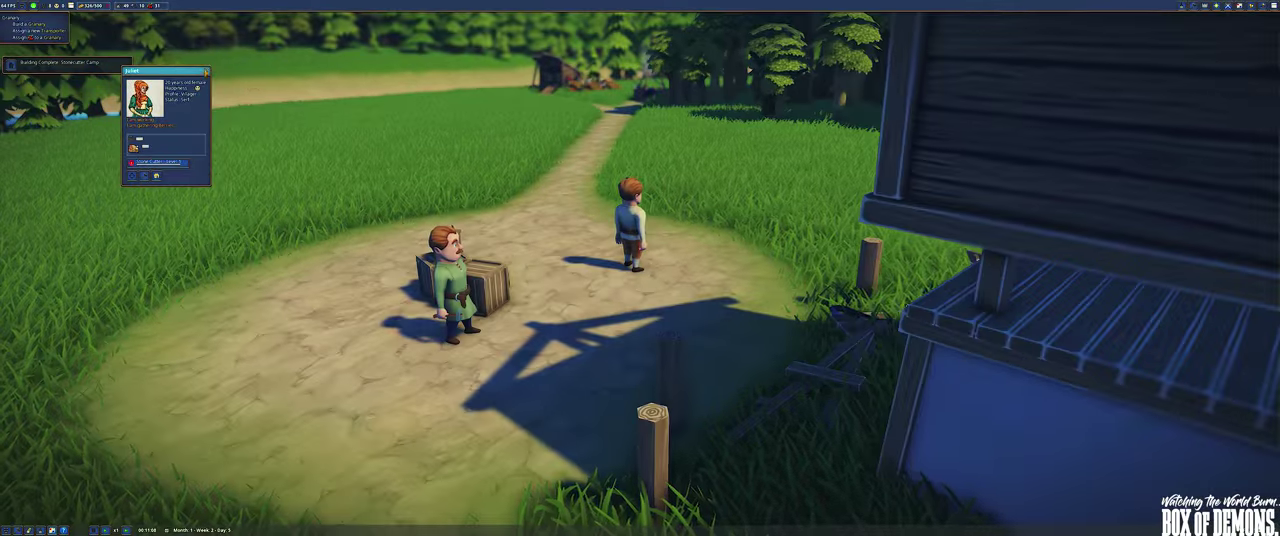
pyautogui.click(205, 71)
pyautogui.moveTo(640, 300)
pyautogui.mouseDown()
pyautogui.moveTo(360, 150)
pyautogui.moveTo(337, 193)
pyautogui.moveTo(365, 203)
pyautogui.mouseUp()
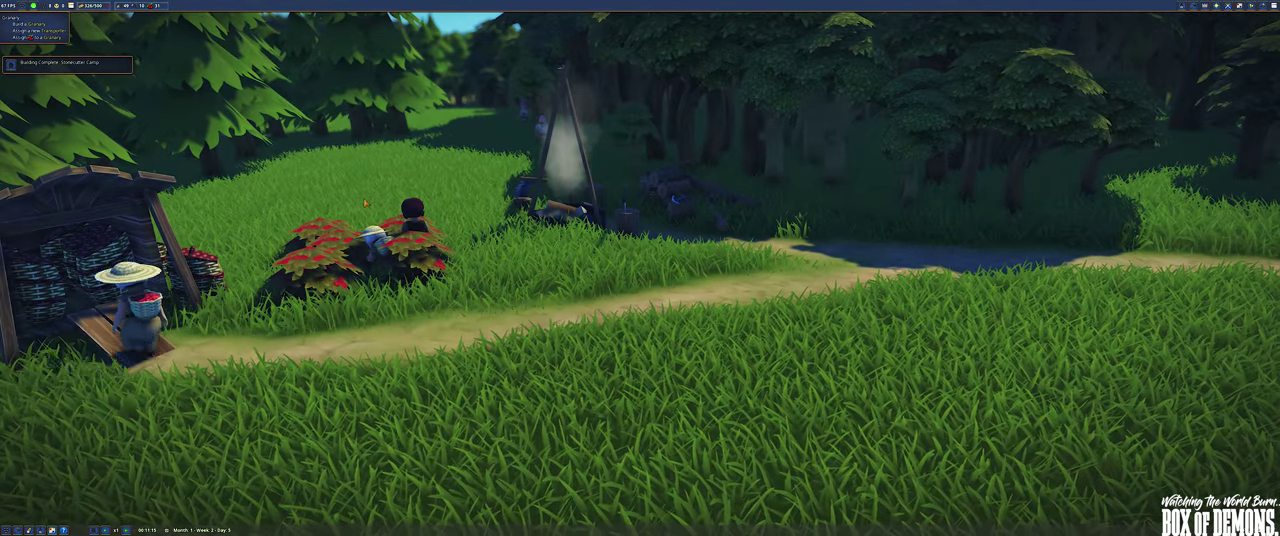
# Check the Workplace List, then find a villager in the Villager List and jump to them
pyautogui.click(23, 531)
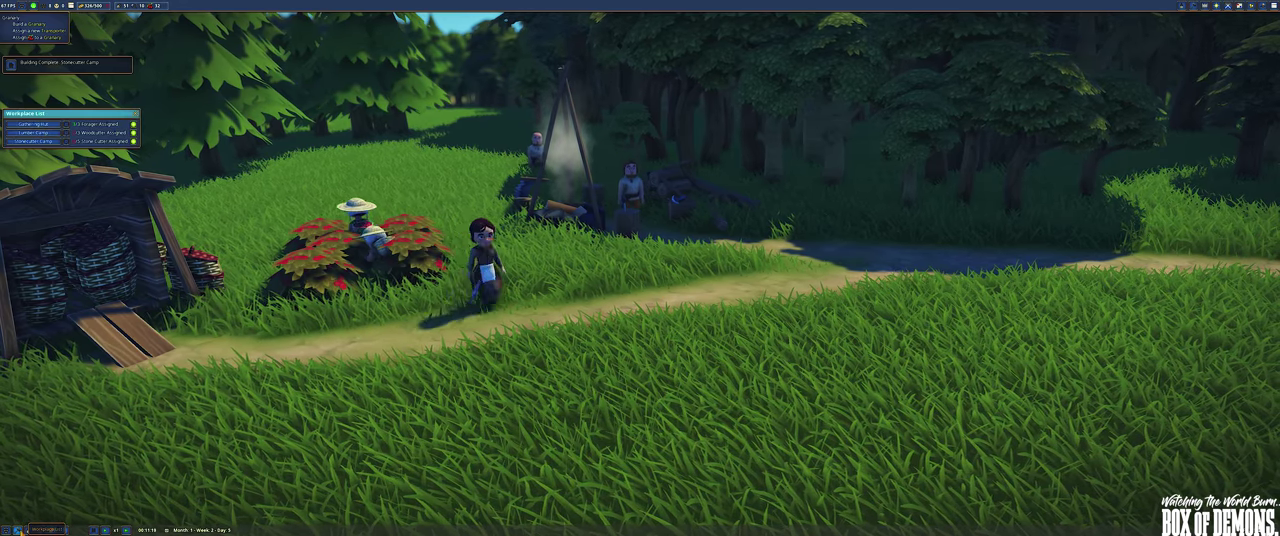
pyautogui.click(23, 531)
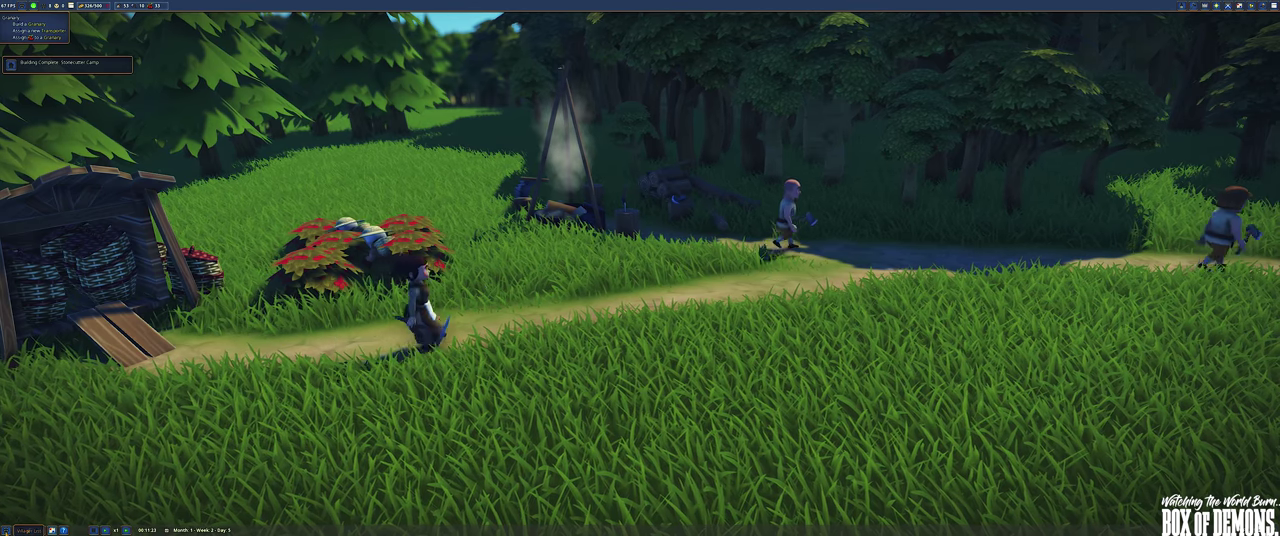
pyautogui.click(7, 531)
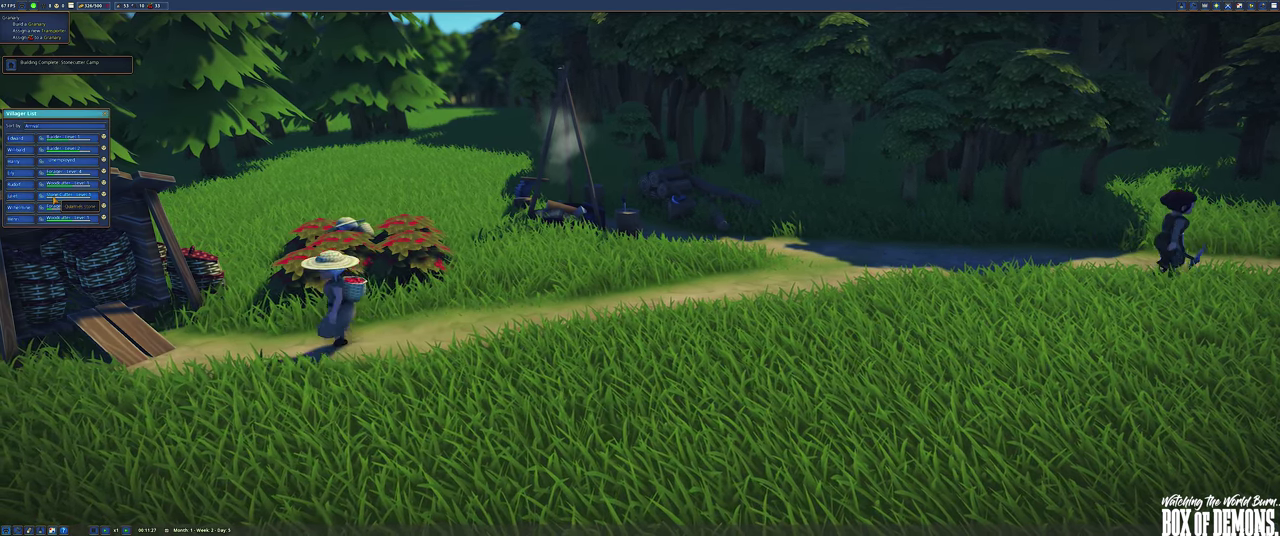
pyautogui.click(54, 201)
pyautogui.click(122, 203)
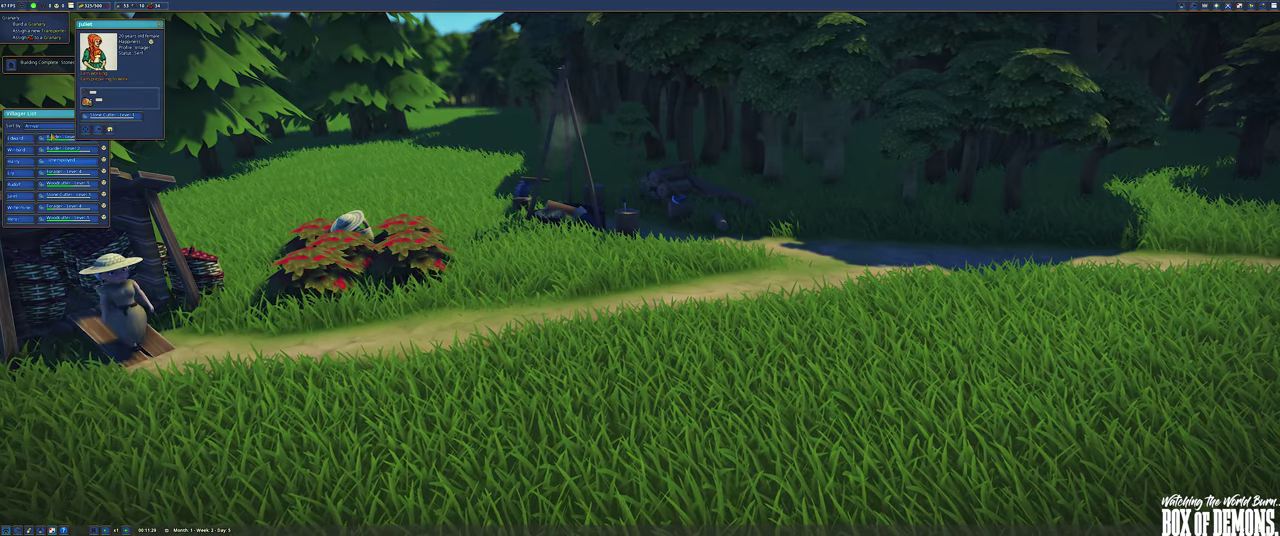
pyautogui.click(109, 128)
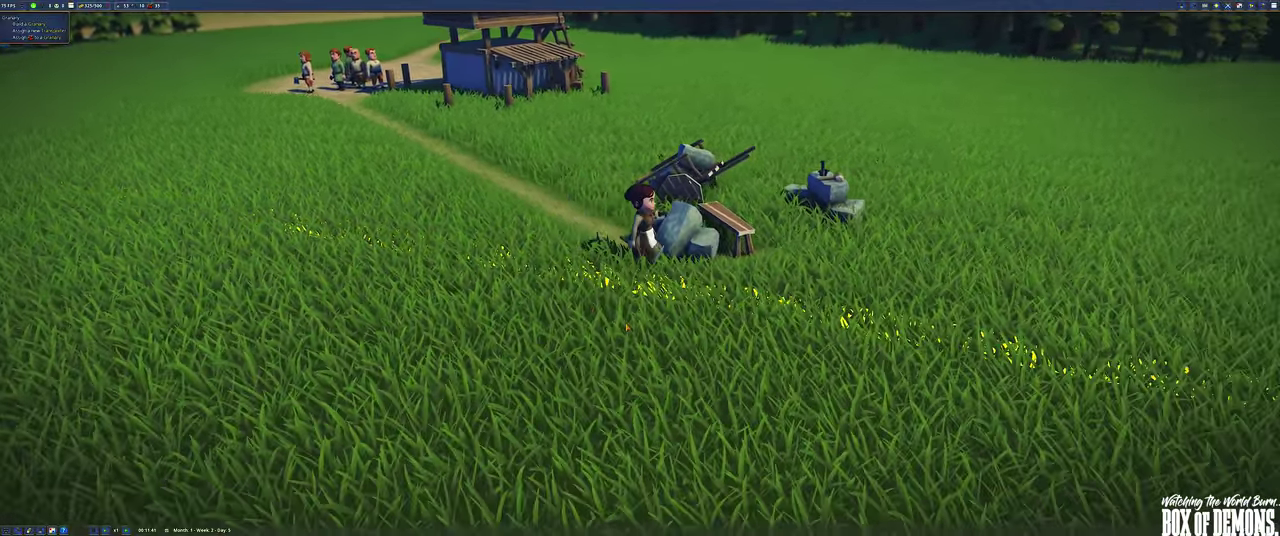
pyautogui.scroll(4, 640, 268)
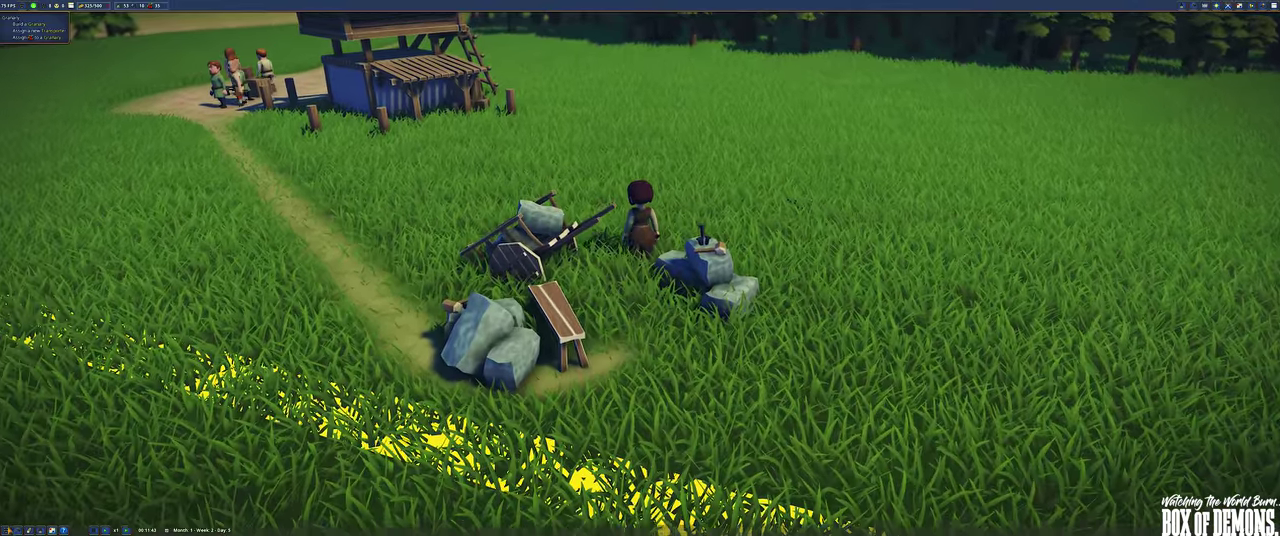
# Make the first villager from the Villager List (F2) a Stone Cutter
pyautogui.press('F2')
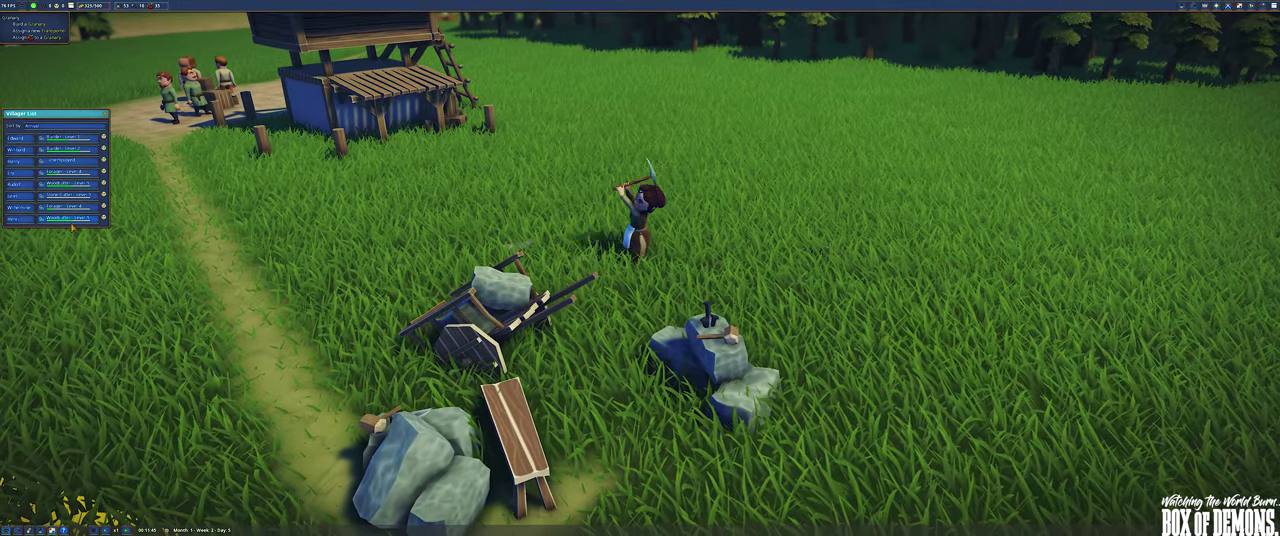
pyautogui.click(24, 146)
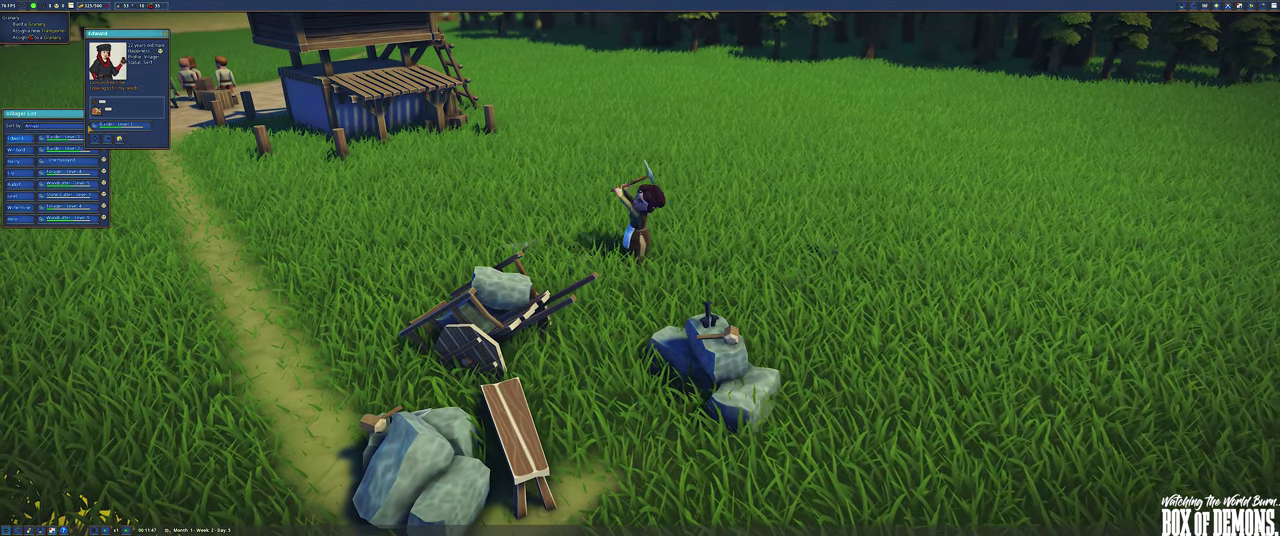
pyautogui.click(120, 124)
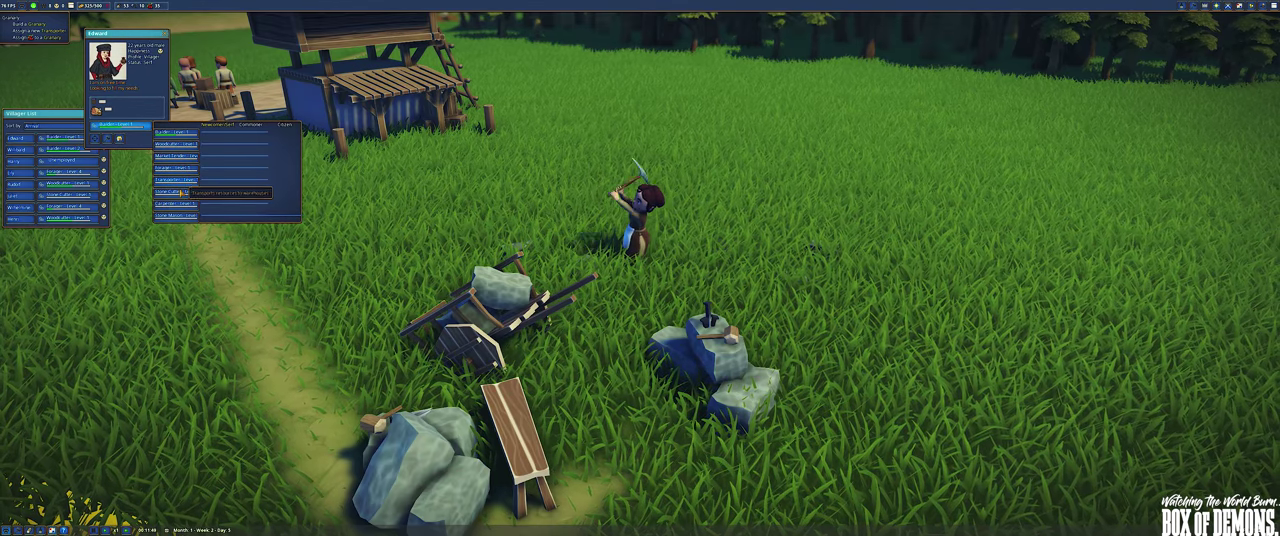
pyautogui.click(178, 203)
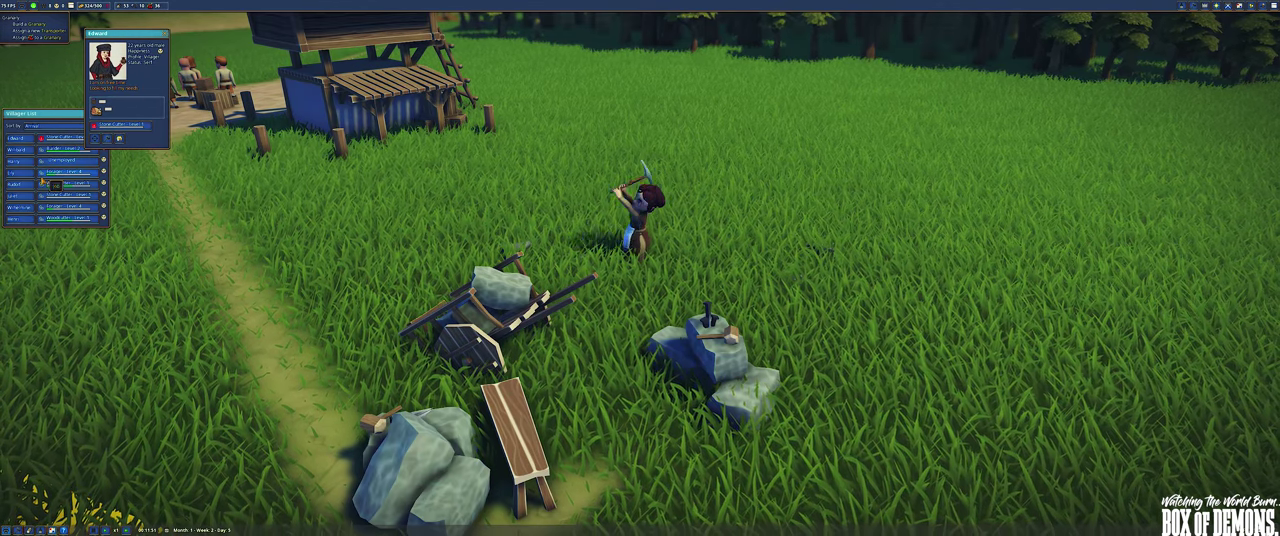
pyautogui.press('Escape')
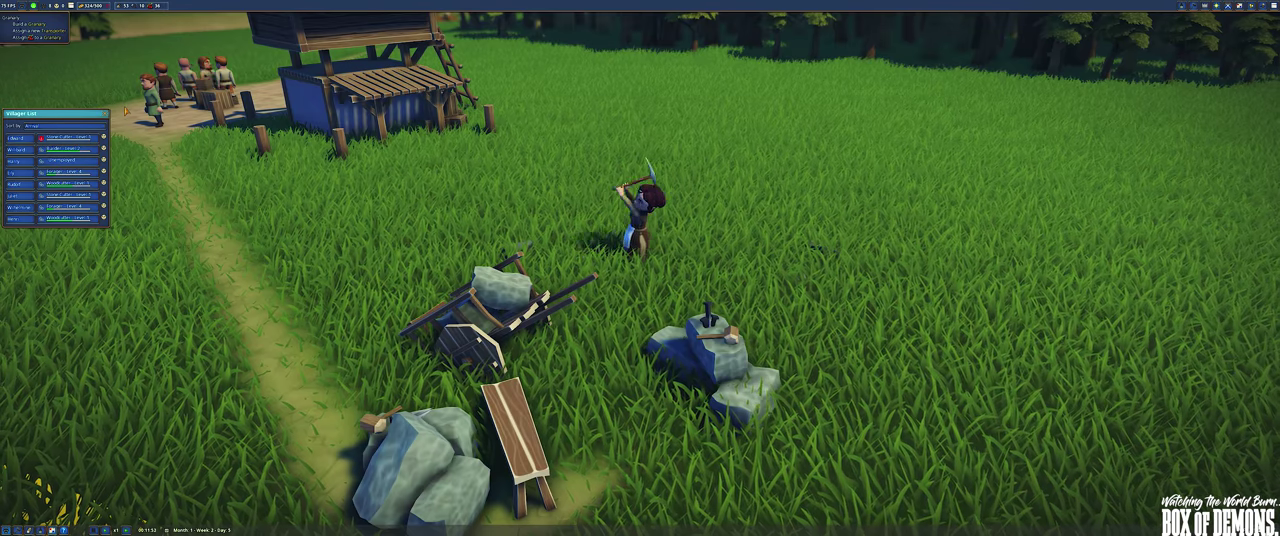
# Make a second villager a Stone Cutter and close the panel
pyautogui.click(20, 150)
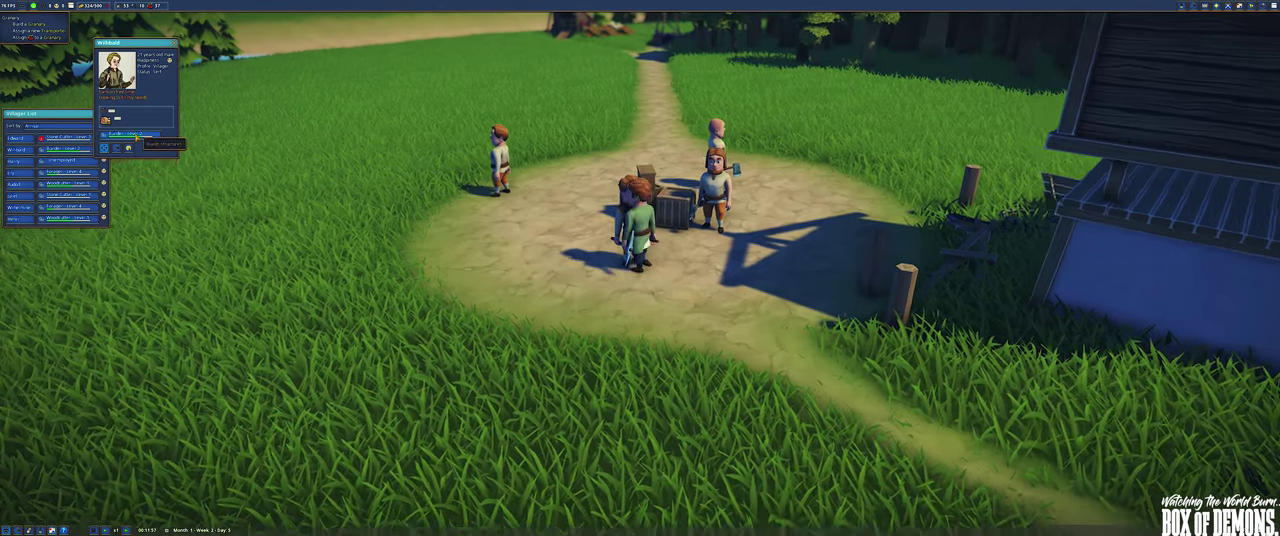
pyautogui.click(107, 147)
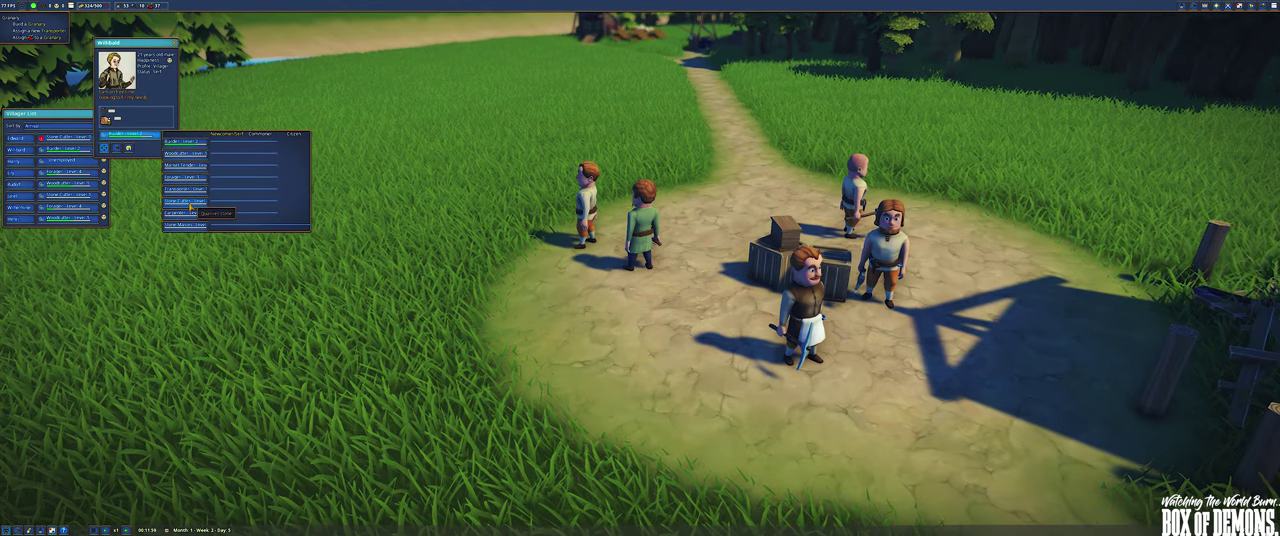
pyautogui.click(185, 200)
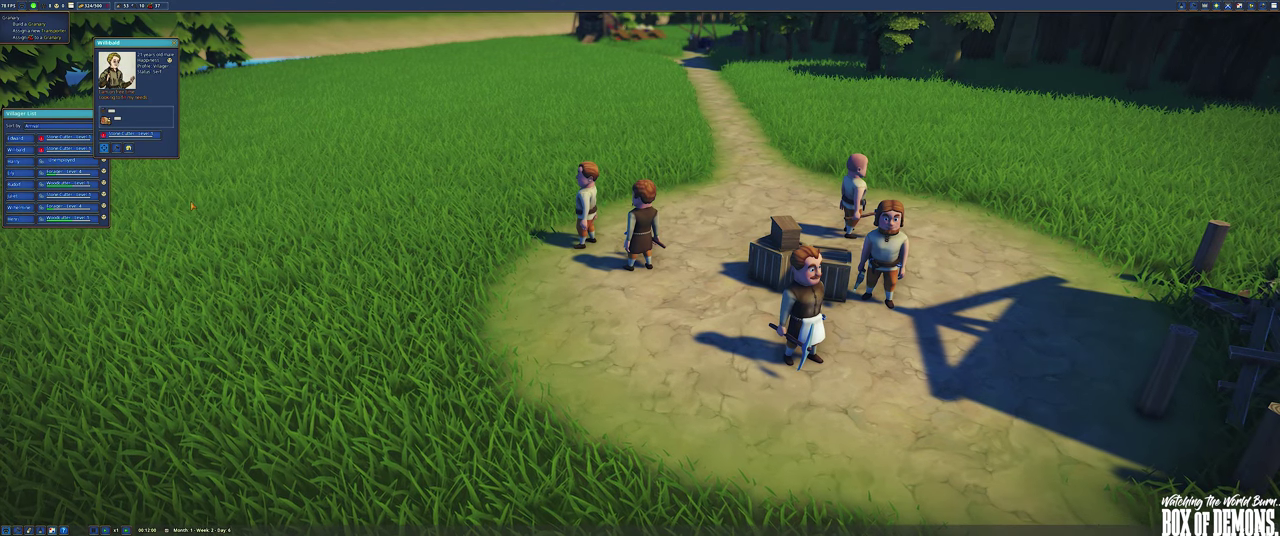
pyautogui.click(176, 45)
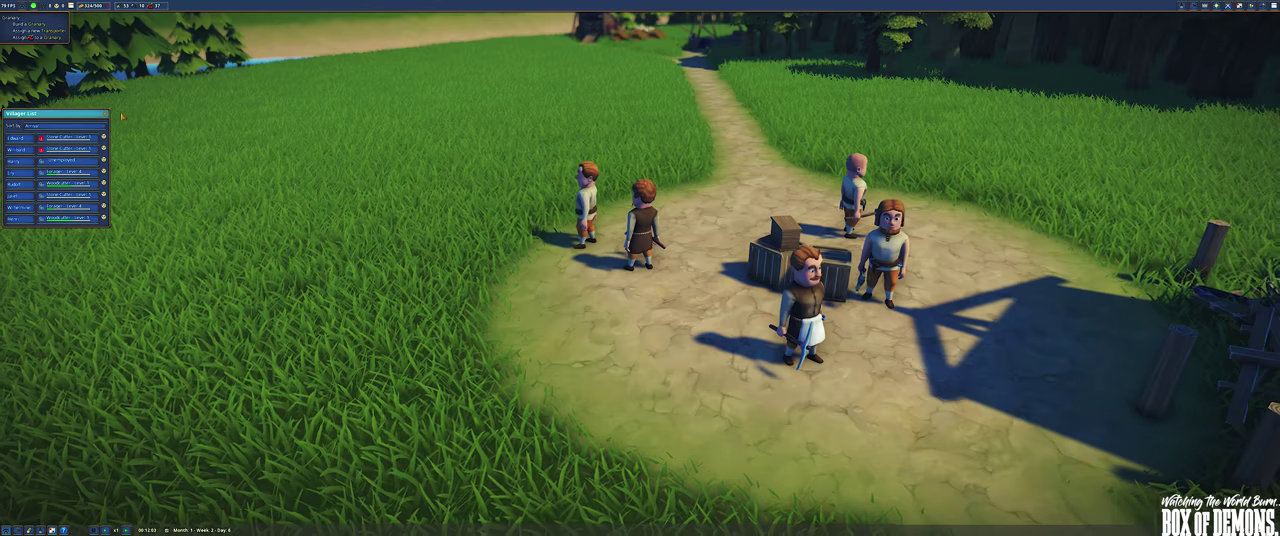
pyautogui.click(105, 116)
pyautogui.moveTo(640, 270); pyautogui.dragTo(900, 270)
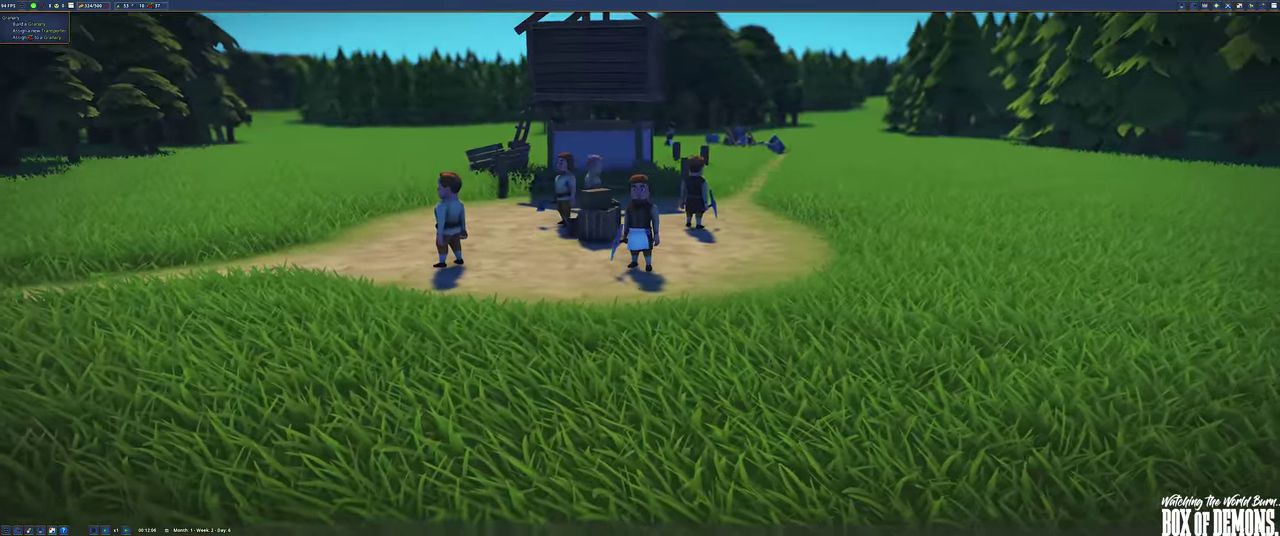
pyautogui.moveTo(640, 270); pyautogui.dragTo(800, 200)
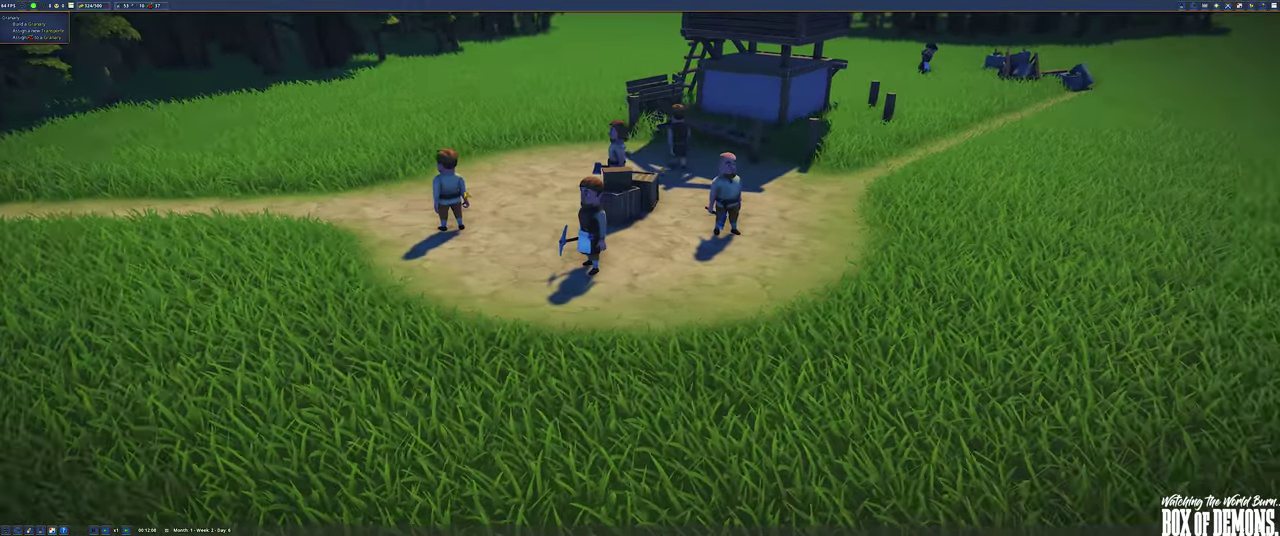
pyautogui.moveTo(640, 270); pyautogui.dragTo(800, 330)
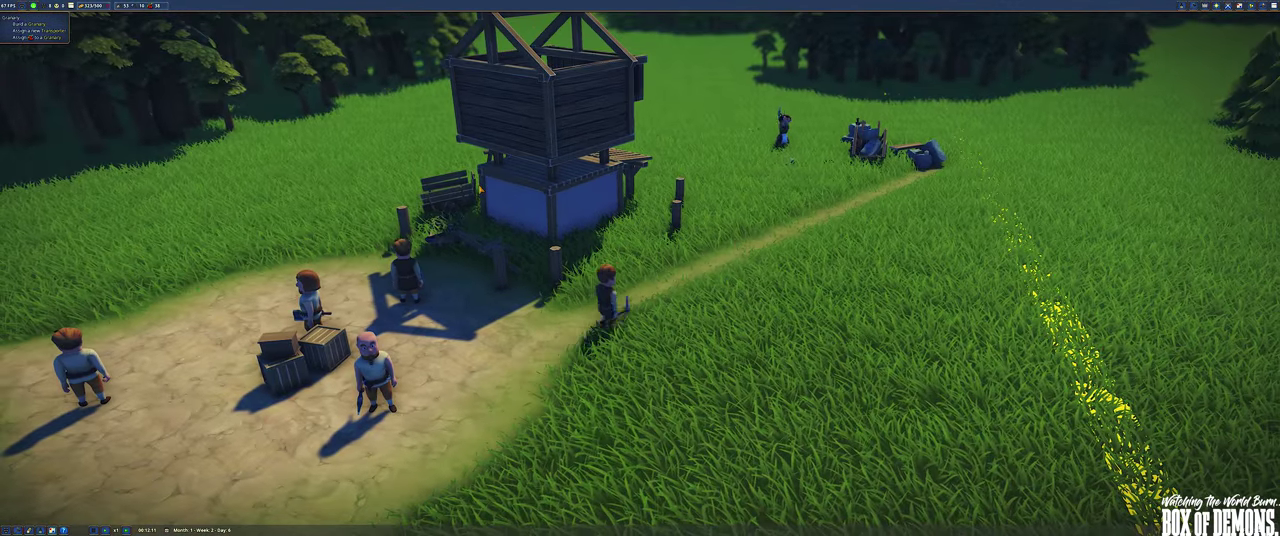
pyautogui.moveTo(640, 270); pyautogui.dragTo(760, 270)
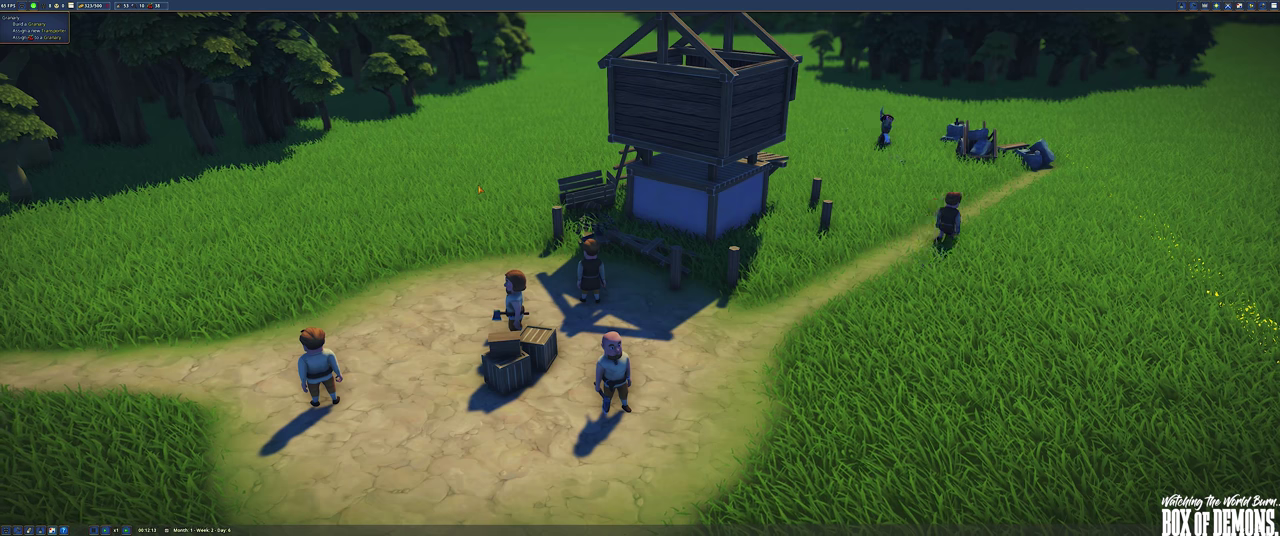
pyautogui.moveTo(640, 270); pyautogui.dragTo(900, 270)
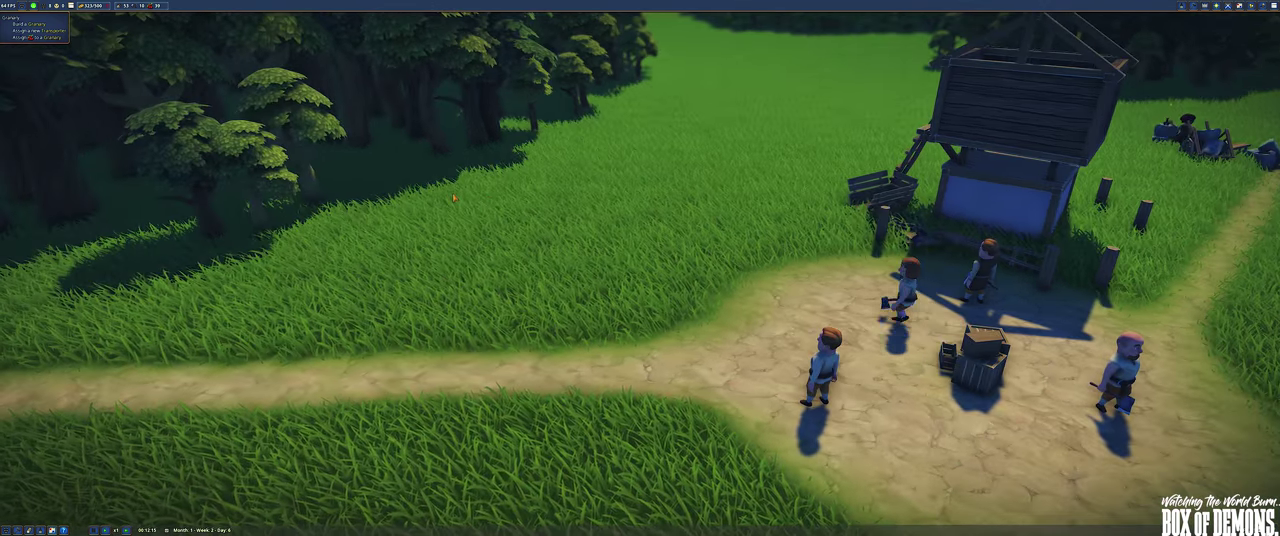
pyautogui.moveTo(640, 270)
pyautogui.mouseDown()
pyautogui.moveTo(400, 270)
pyautogui.moveTo(900, 270)
pyautogui.moveTo(400, 270)
pyautogui.mouseUp()
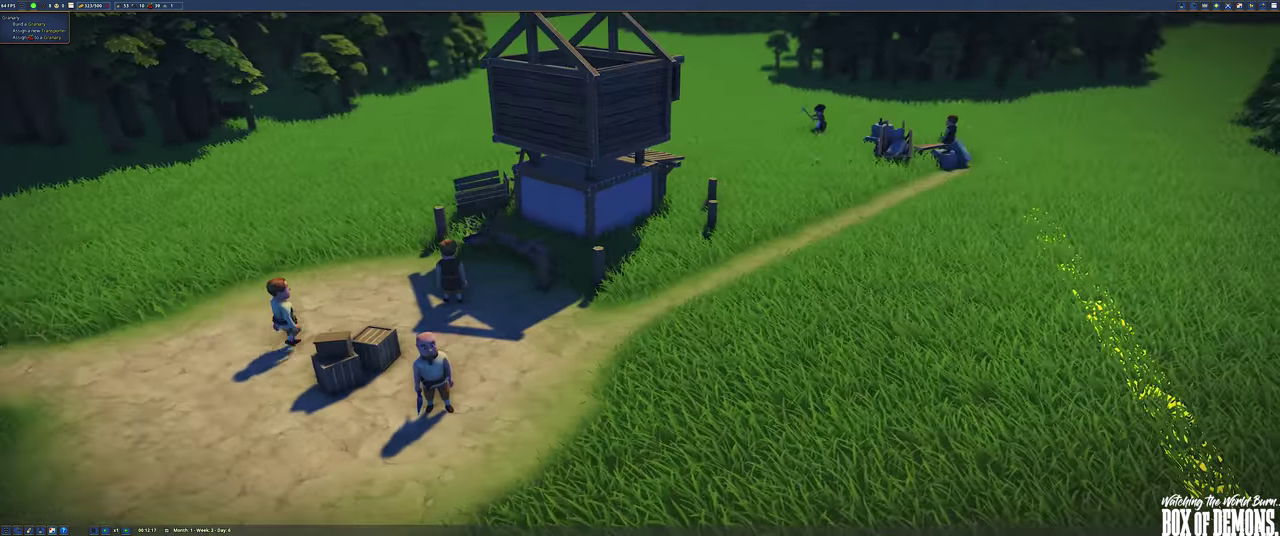
pyautogui.moveTo(640, 270); pyautogui.dragTo(400, 270)
pyautogui.moveTo(640, 270); pyautogui.dragTo(400, 270)
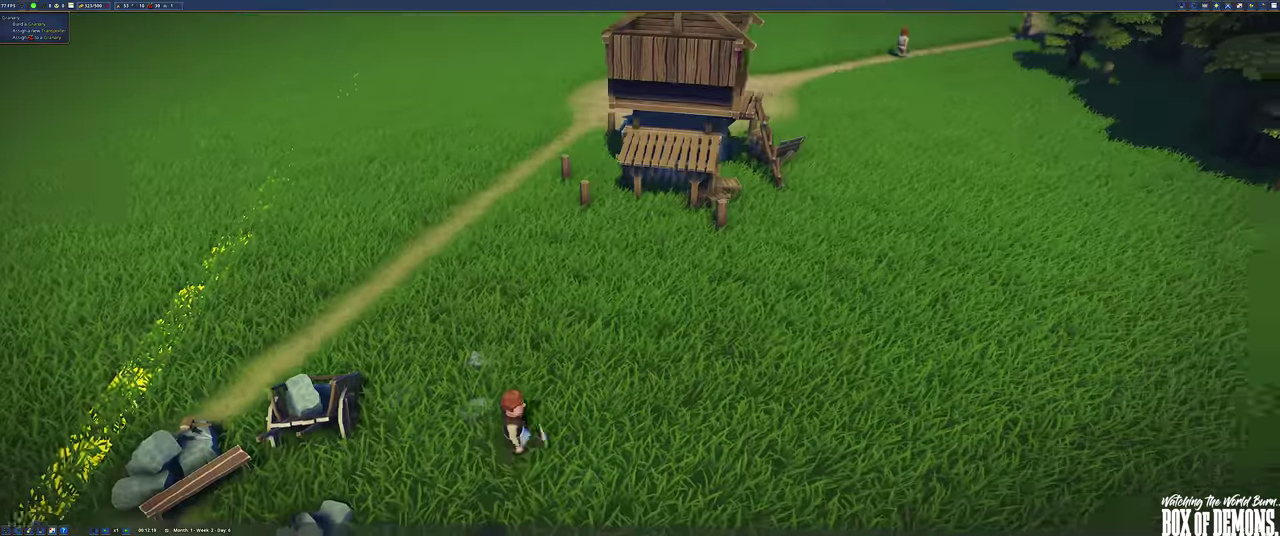
pyautogui.moveTo(640, 270); pyautogui.dragTo(640, 150)
pyautogui.click(574, 207)
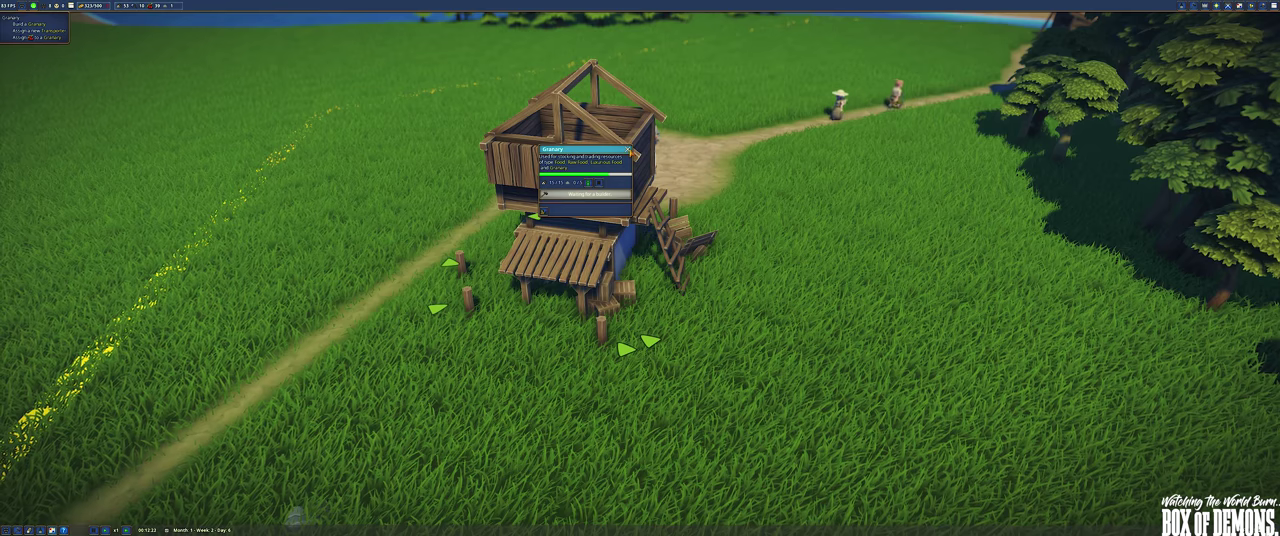
pyautogui.click(633, 152)
pyautogui.moveTo(640, 270)
pyautogui.mouseDown()
pyautogui.moveTo(400, 270)
pyautogui.moveTo(500, 200)
pyautogui.mouseUp()
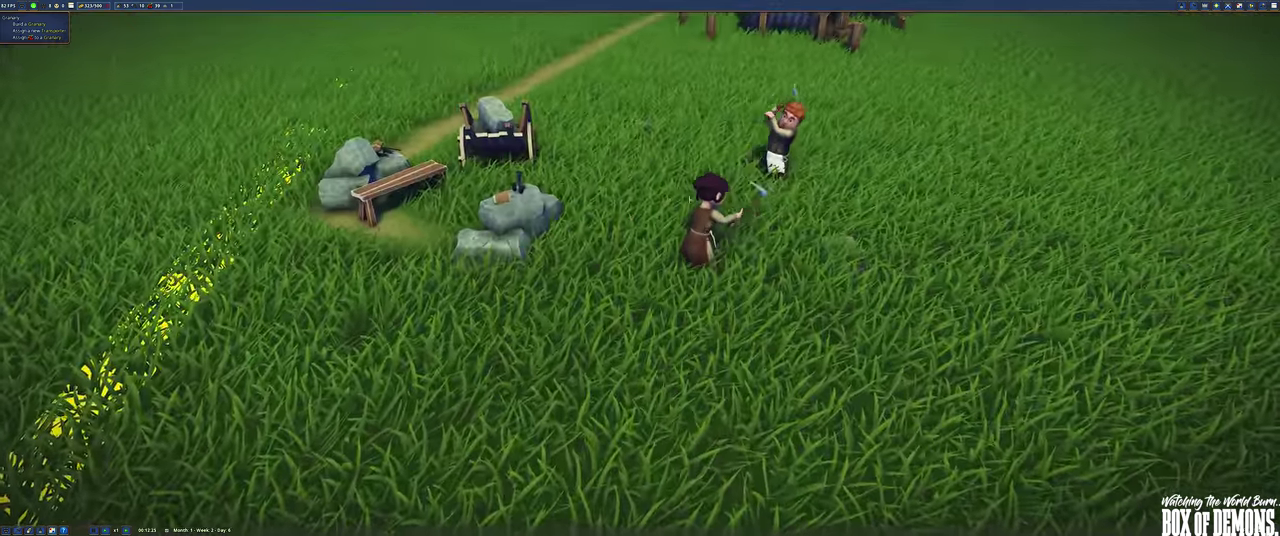
pyautogui.moveTo(640, 270); pyautogui.dragTo(400, 270)
pyautogui.moveTo(640, 270); pyautogui.dragTo(400, 270)
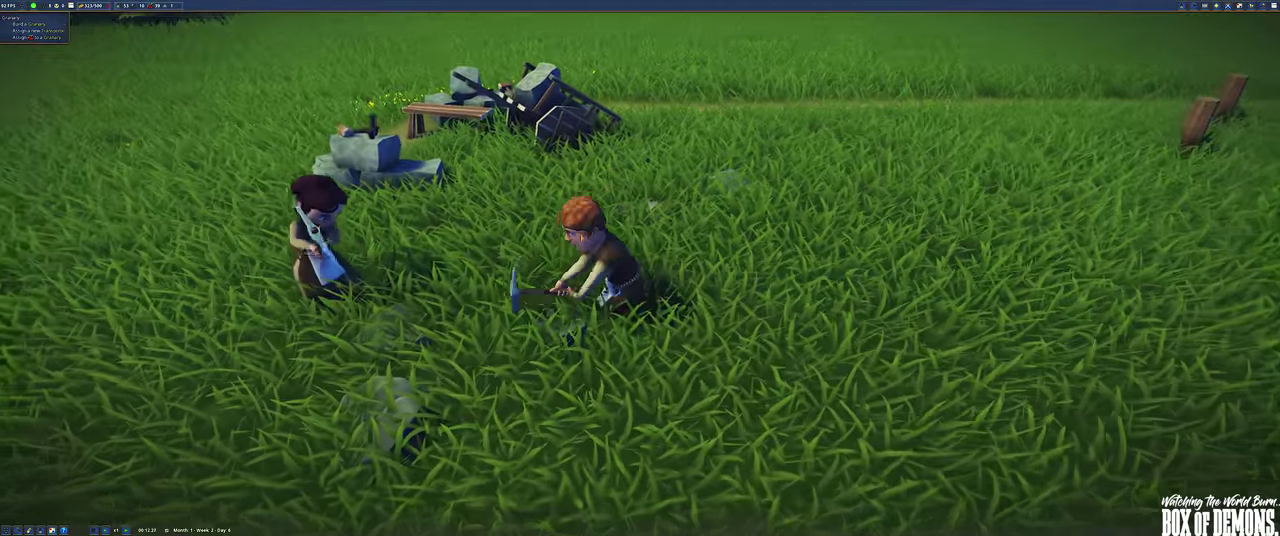
pyautogui.scroll(3, 580, 237)
pyautogui.moveTo(640, 270); pyautogui.dragTo(500, 270)
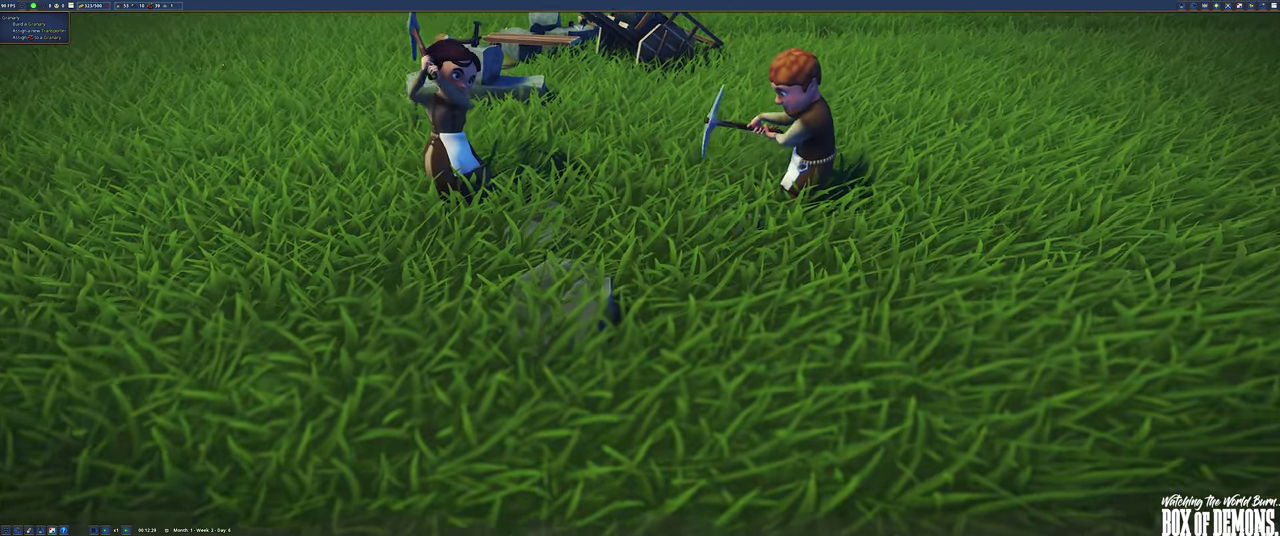
pyautogui.moveTo(597, 238)
pyautogui.mouseDown()
pyautogui.moveTo(600, 180)
pyautogui.moveTo(621, 208)
pyautogui.mouseUp()
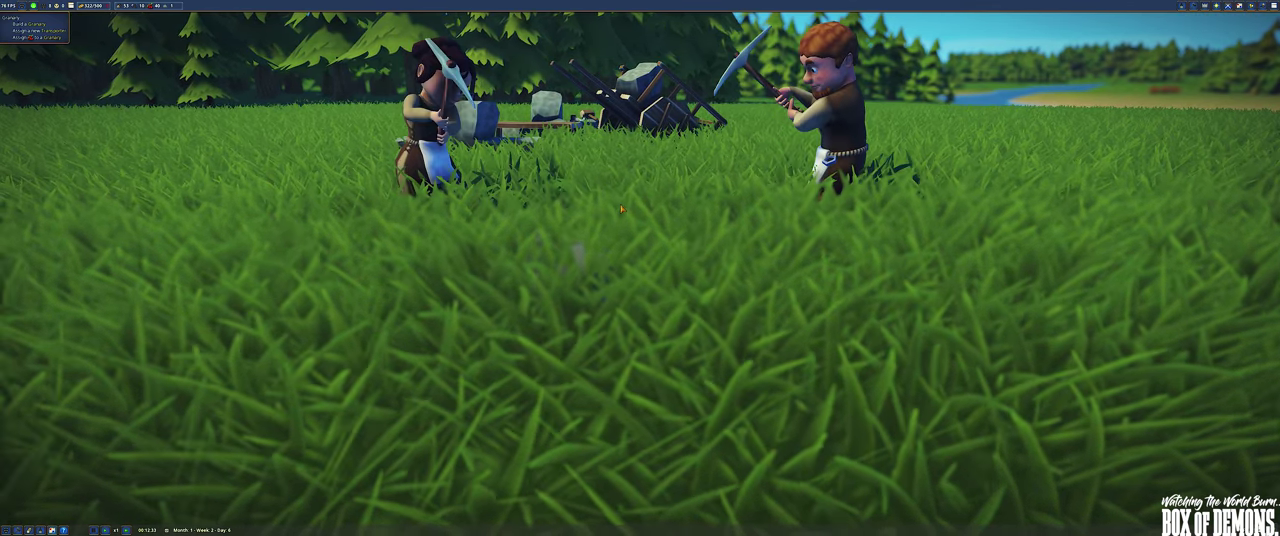
pyautogui.scroll(3, 621, 208)
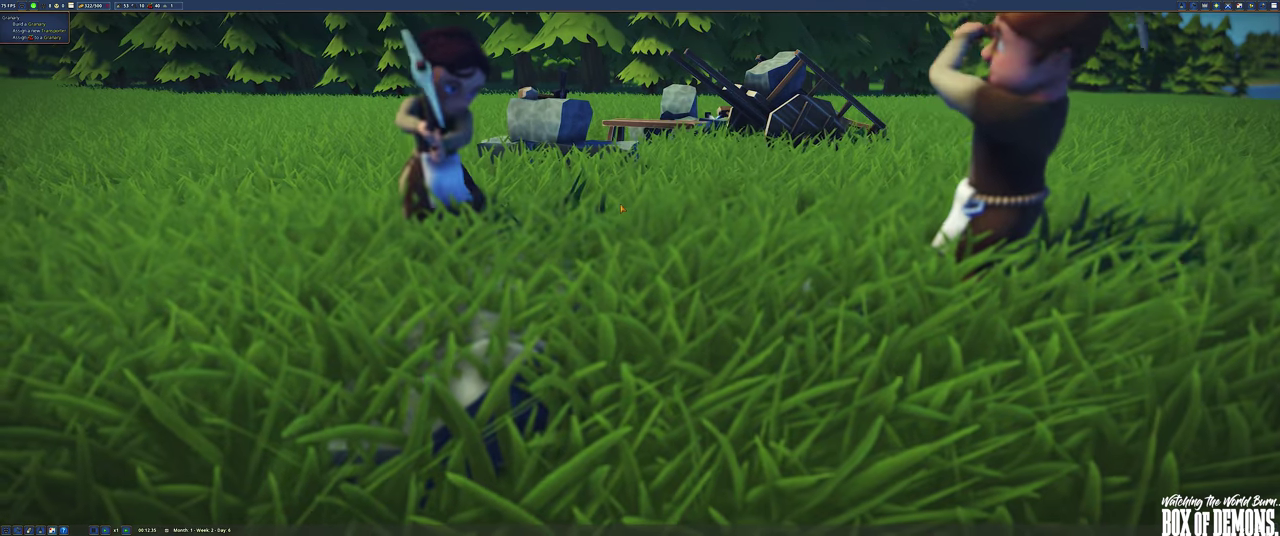
pyautogui.scroll(-3, 621, 208)
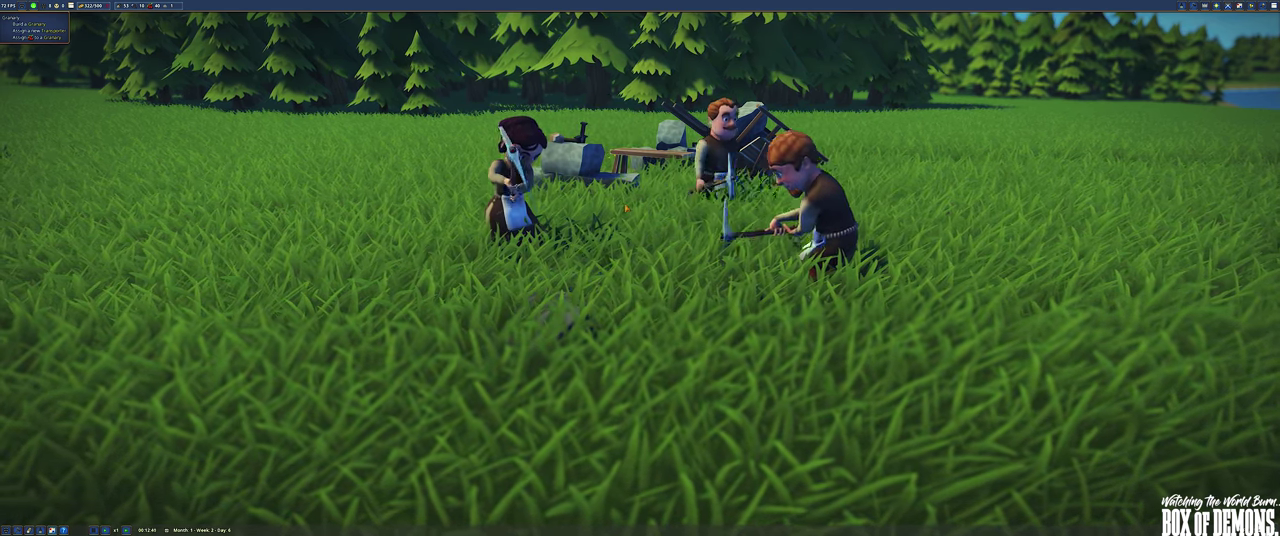
pyautogui.moveTo(624, 208); pyautogui.dragTo(536, 230)
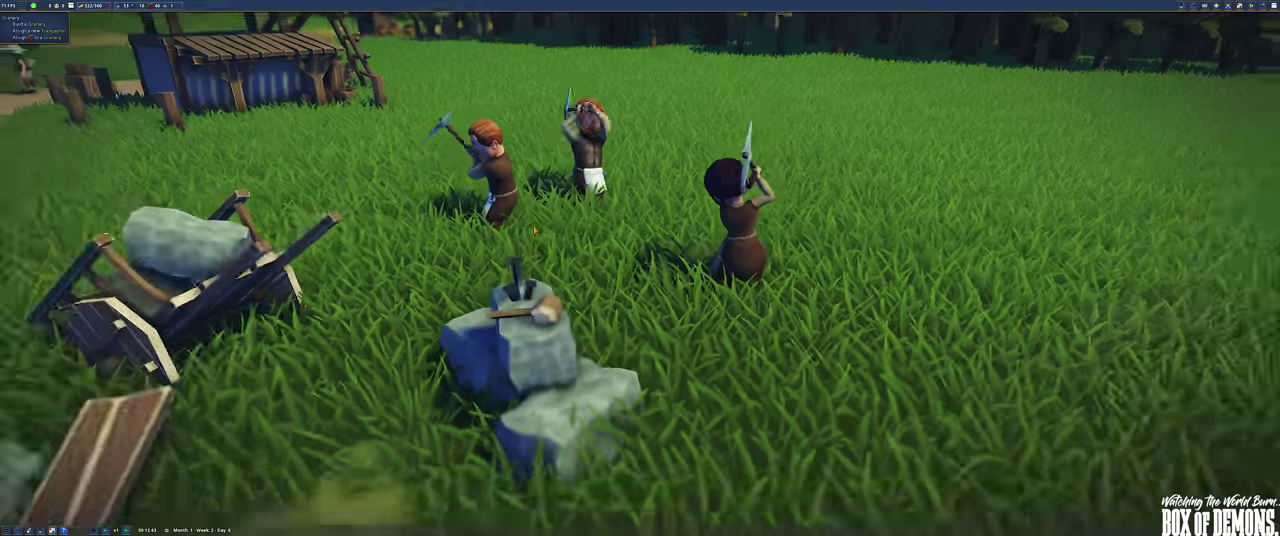
pyautogui.scroll(-3, 536, 230)
pyautogui.scroll(-3, 500, 230)
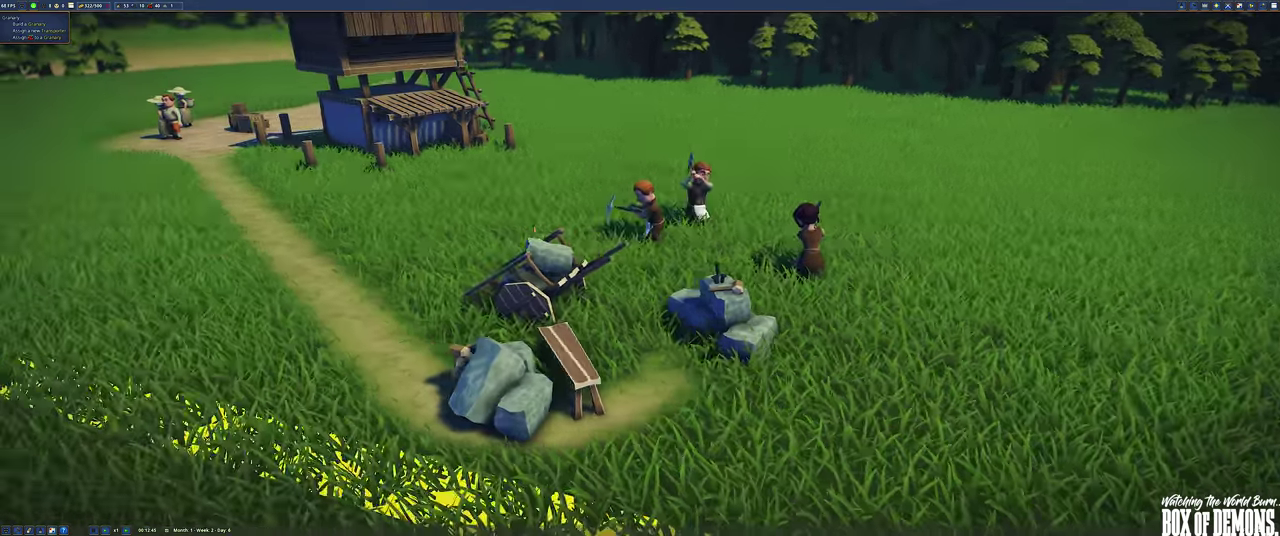
pyautogui.scroll(-3, 487, 232)
pyautogui.scroll(-3, 487, 232)
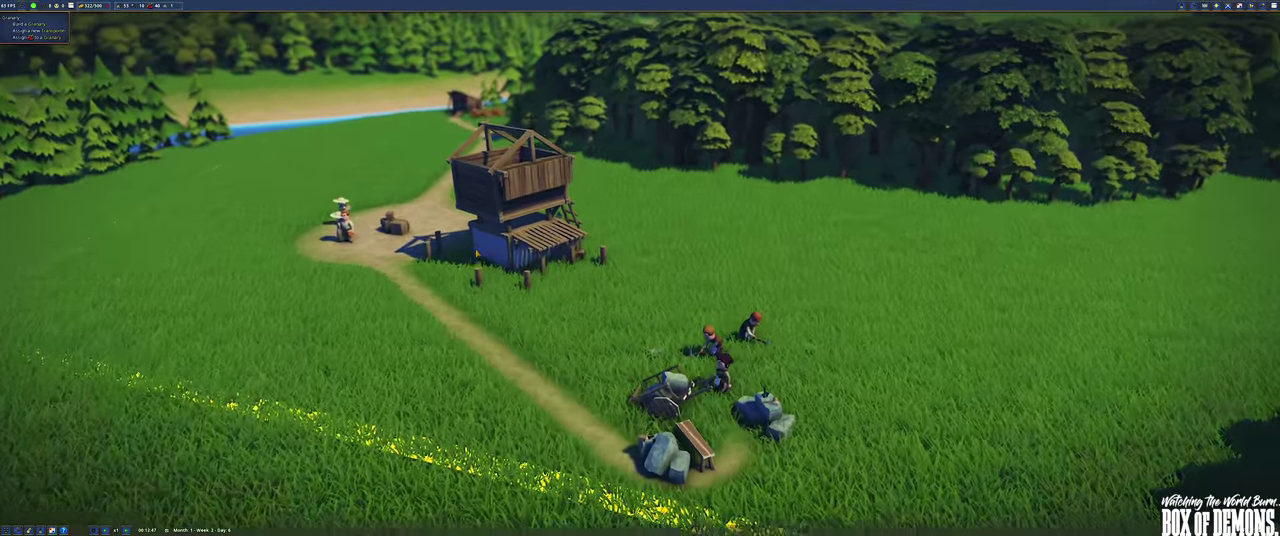
pyautogui.scroll(1, 487, 232)
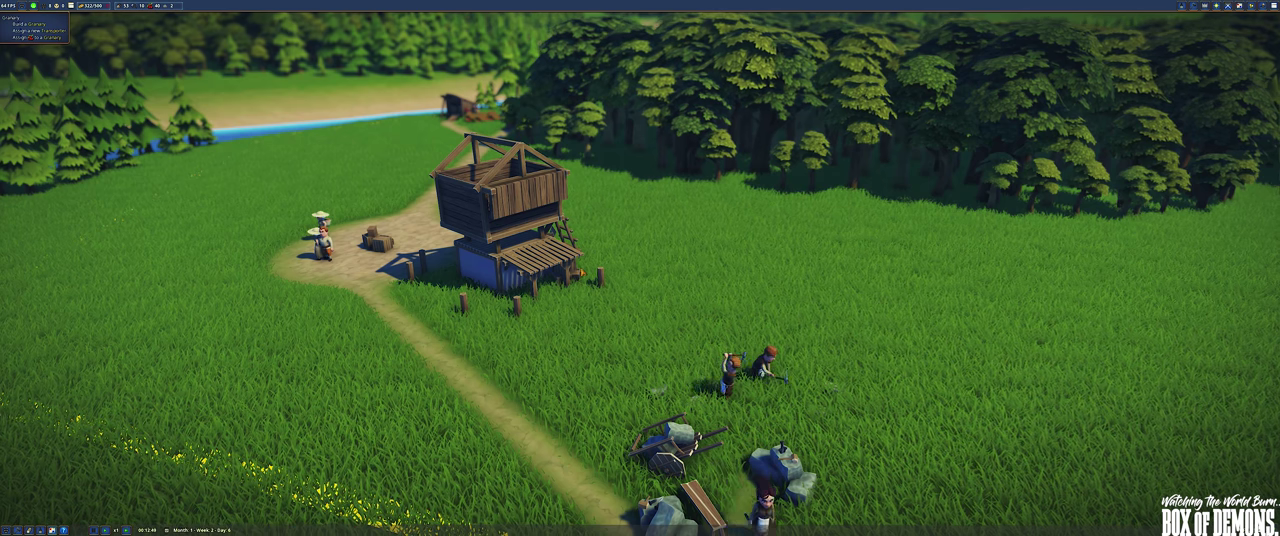
# Pan along the forest edge, then swing back and orbit the unfinished granary to see the territory border
pyautogui.press('d')
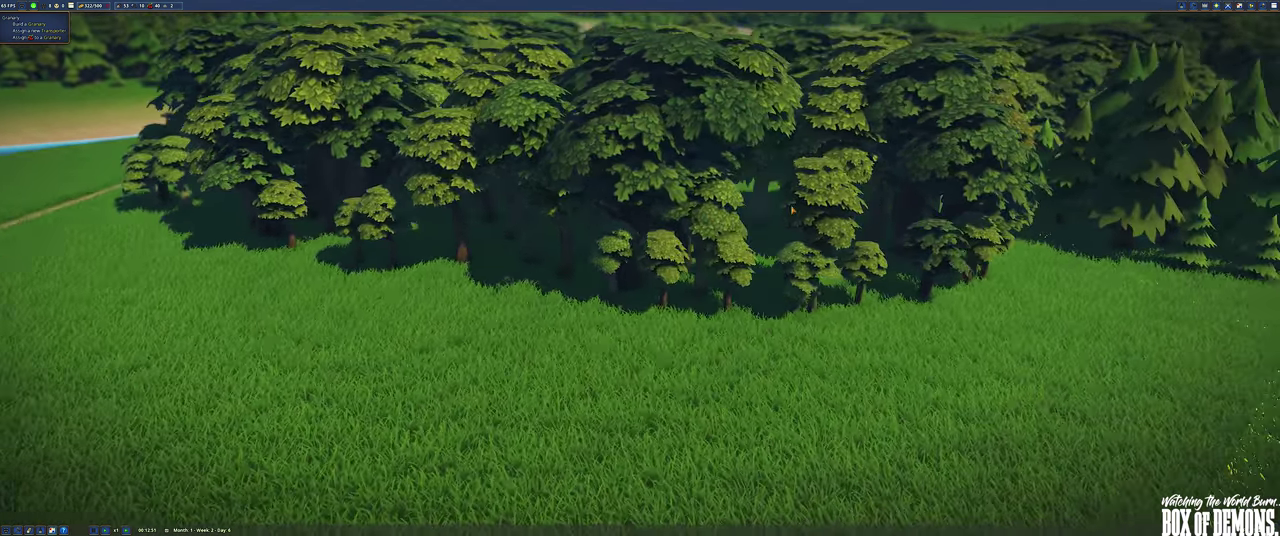
pyautogui.press('d')
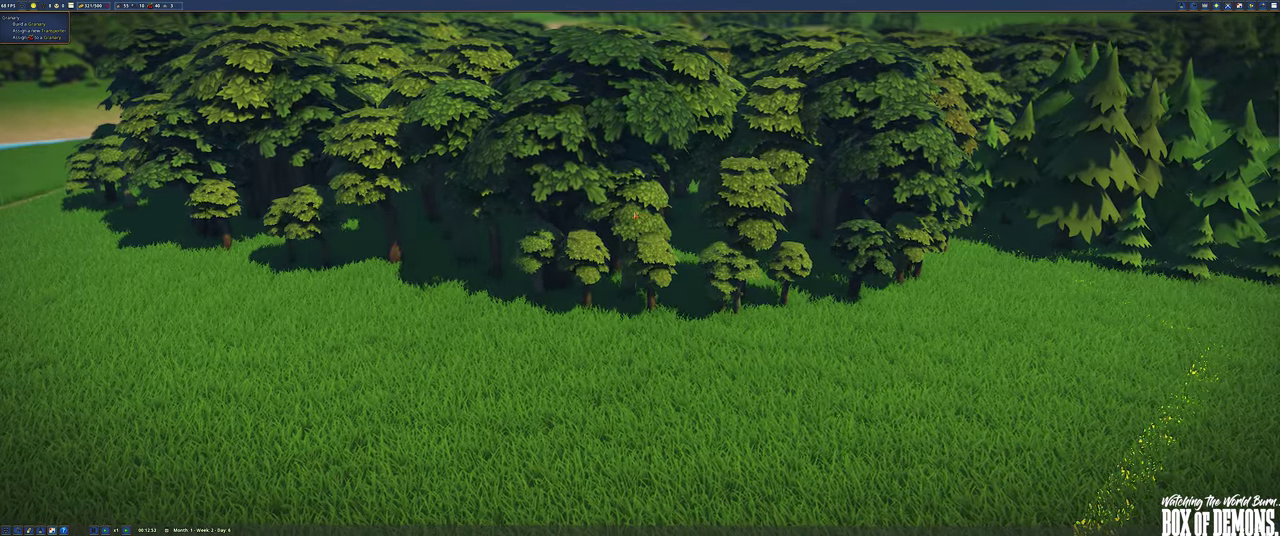
pyautogui.press('a')
pyautogui.scroll(-5, 640, 300)
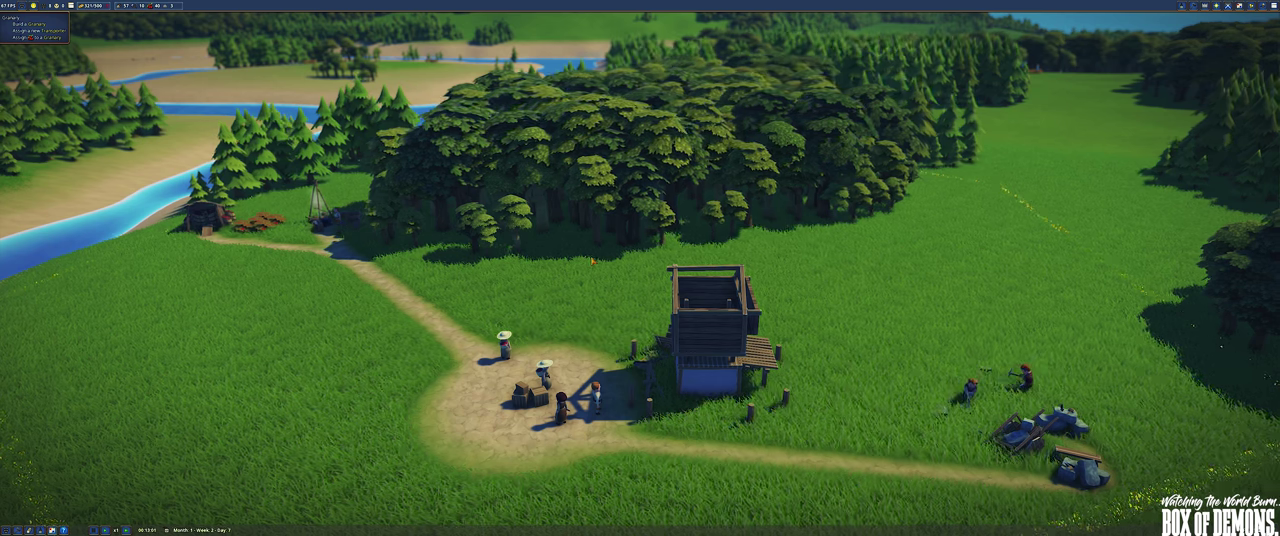
pyautogui.press('q')
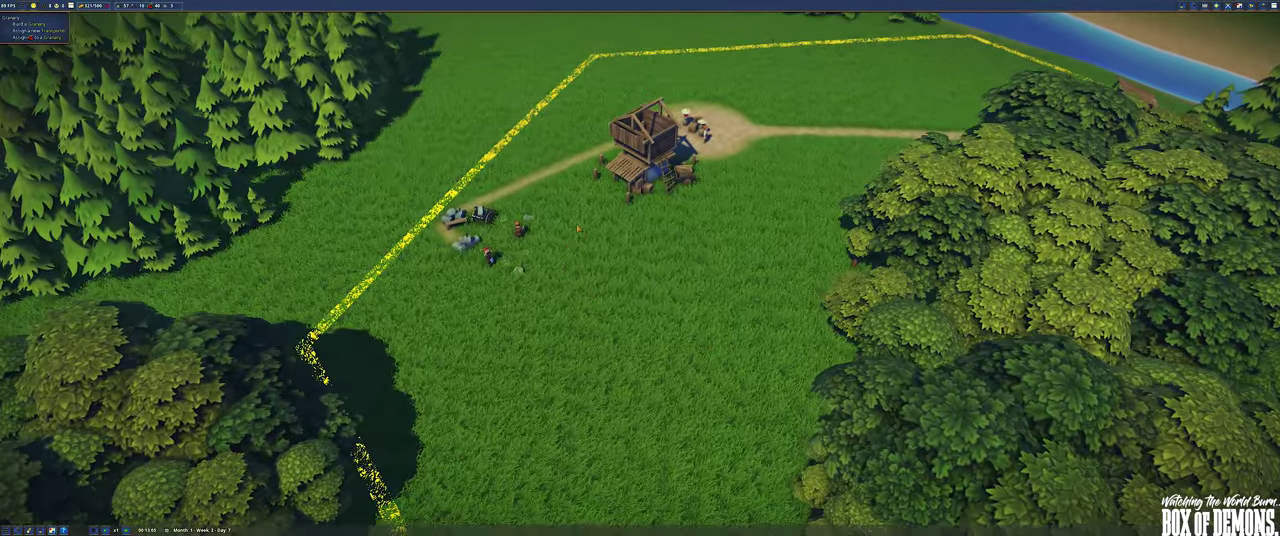
pyautogui.scroll(8, 640, 300)
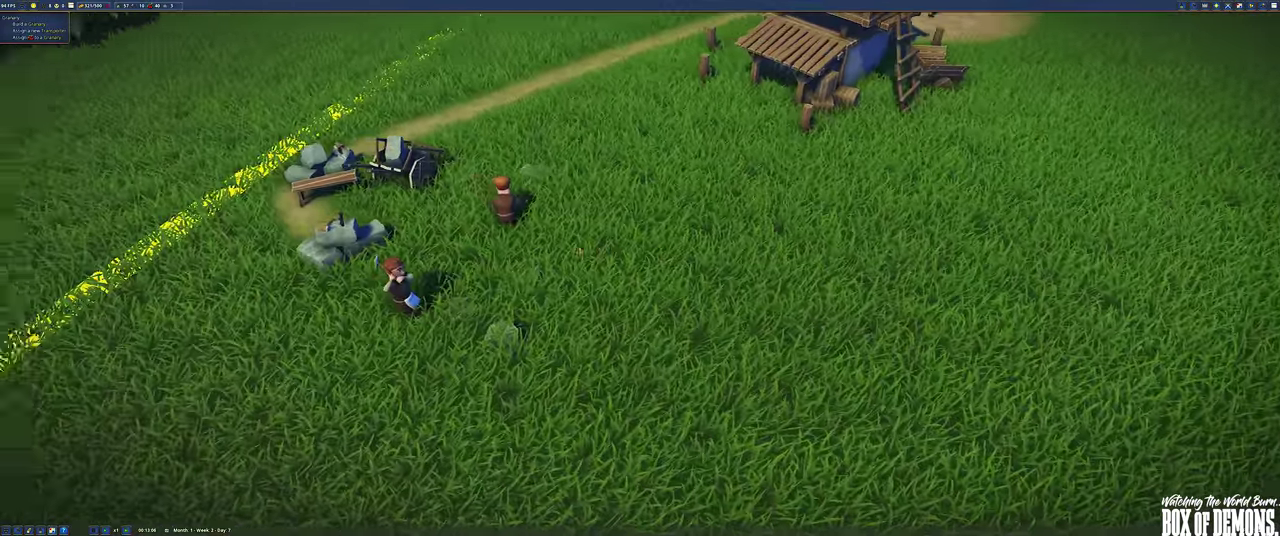
pyautogui.scroll(2, 640, 300)
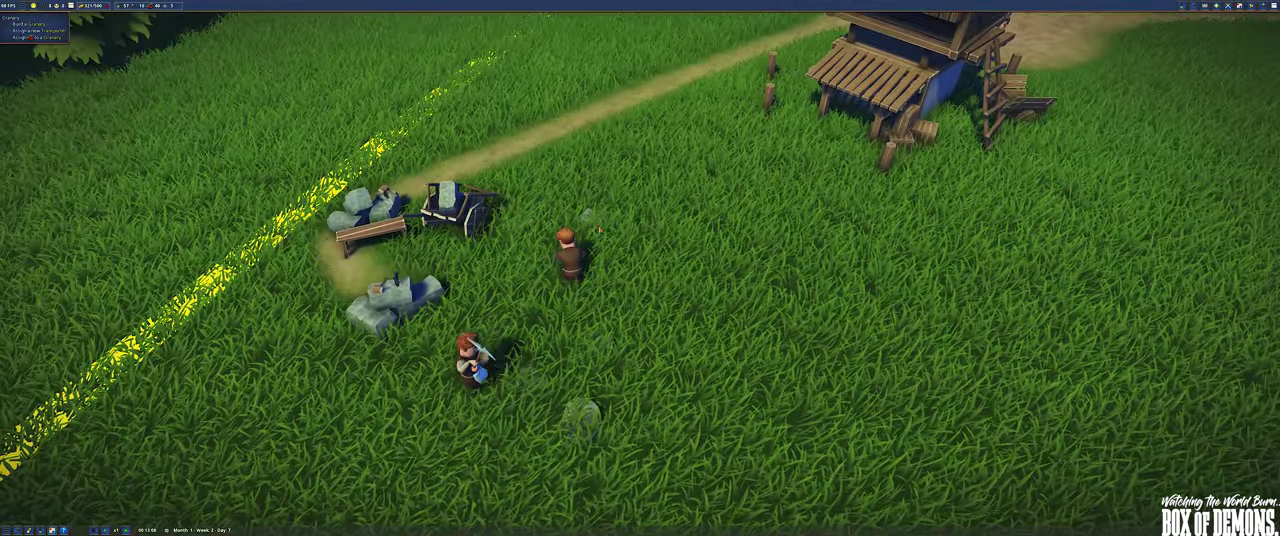
pyautogui.scroll(5, 900, 100)
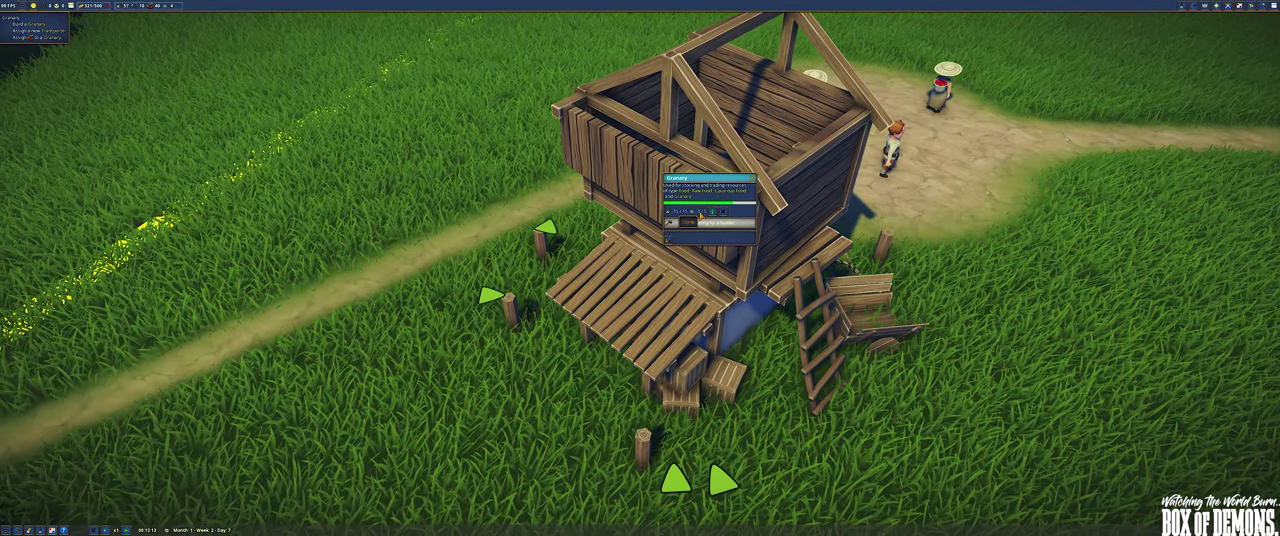
# Open the villager job list and close the Granary info panel, panning across the map
pyautogui.press('s')
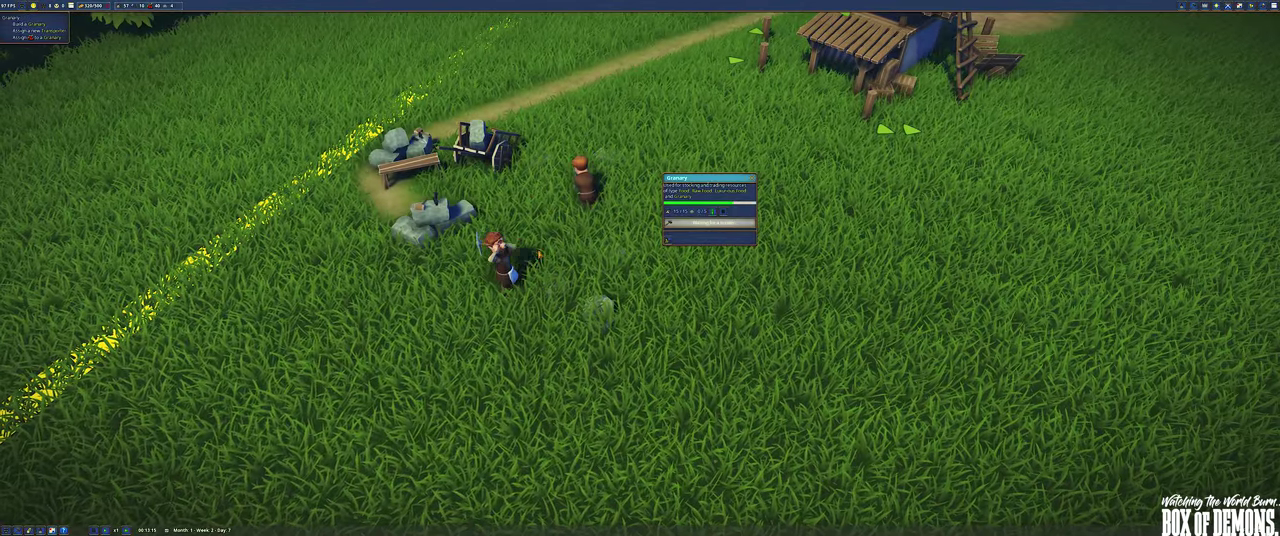
pyautogui.click(8, 530)
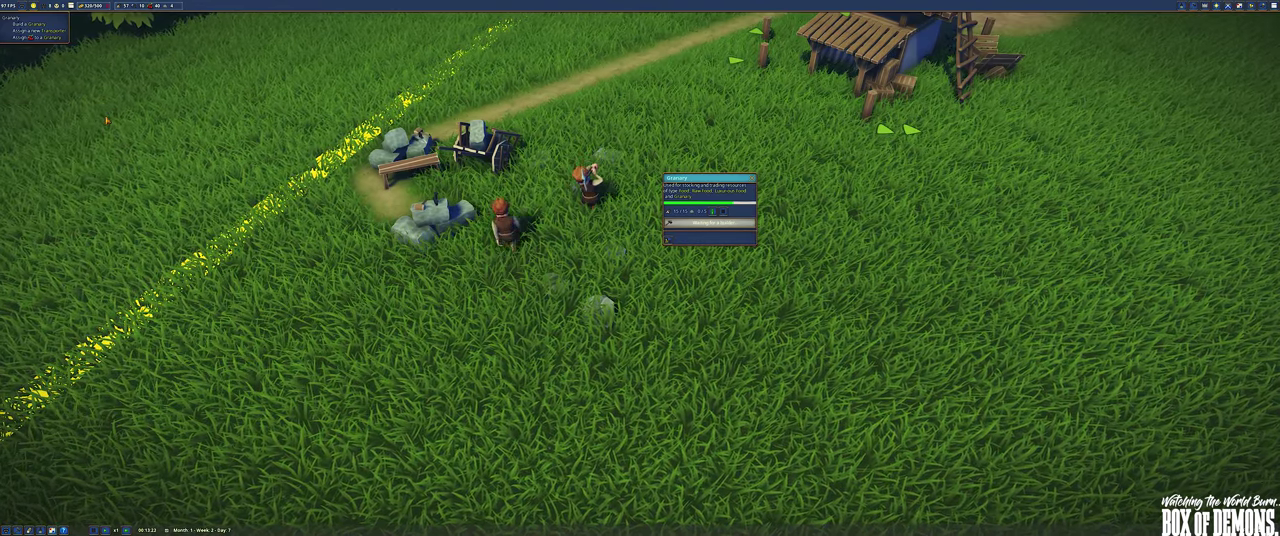
pyautogui.press('d')
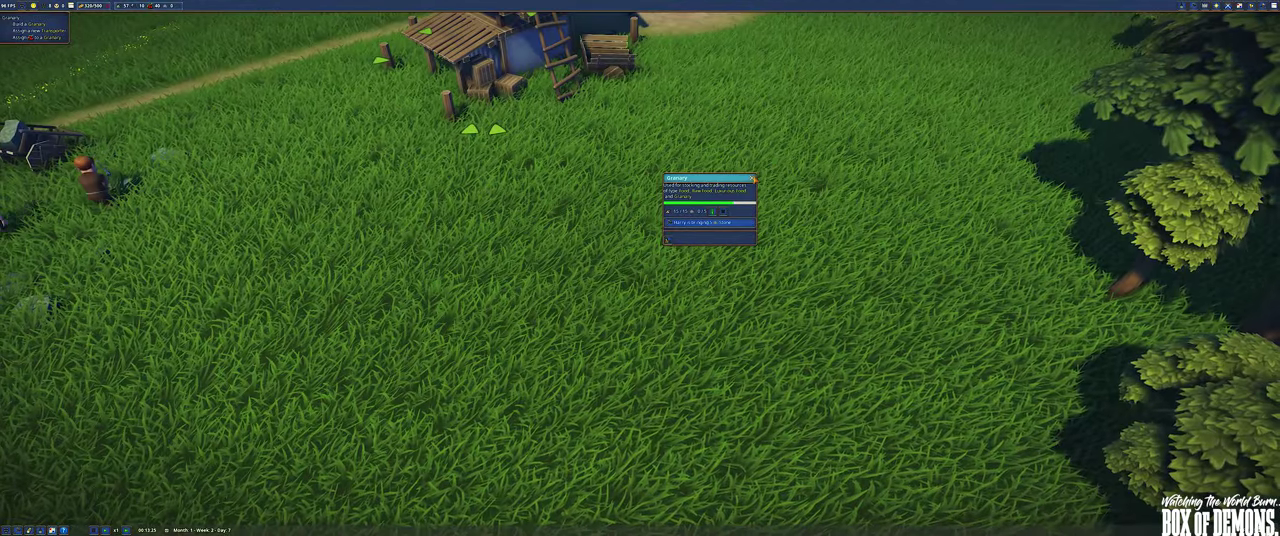
pyautogui.click(752, 181)
pyautogui.scroll(2, 640, 270)
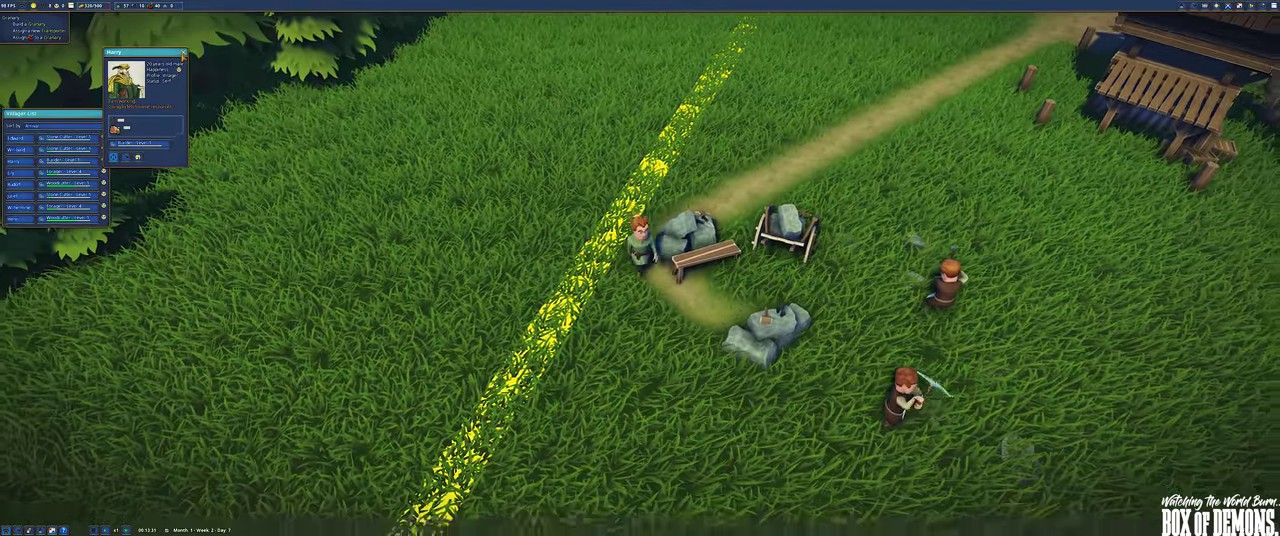
# Orbit down to ground level across the stone-gathering site
pyautogui.press('q')
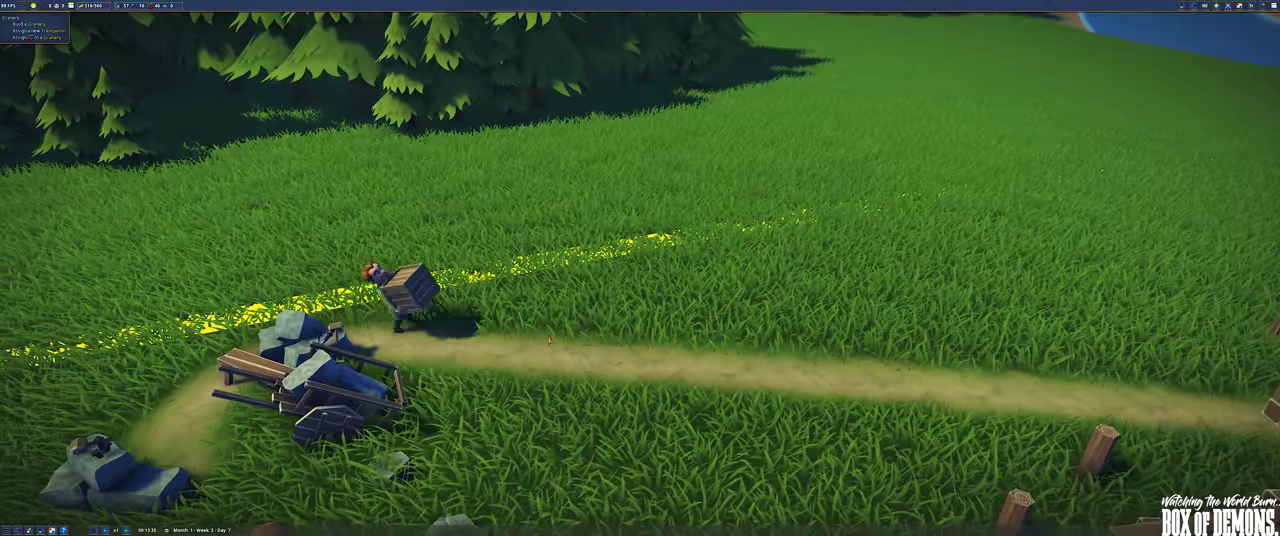
pyautogui.scroll(3, 640, 300)
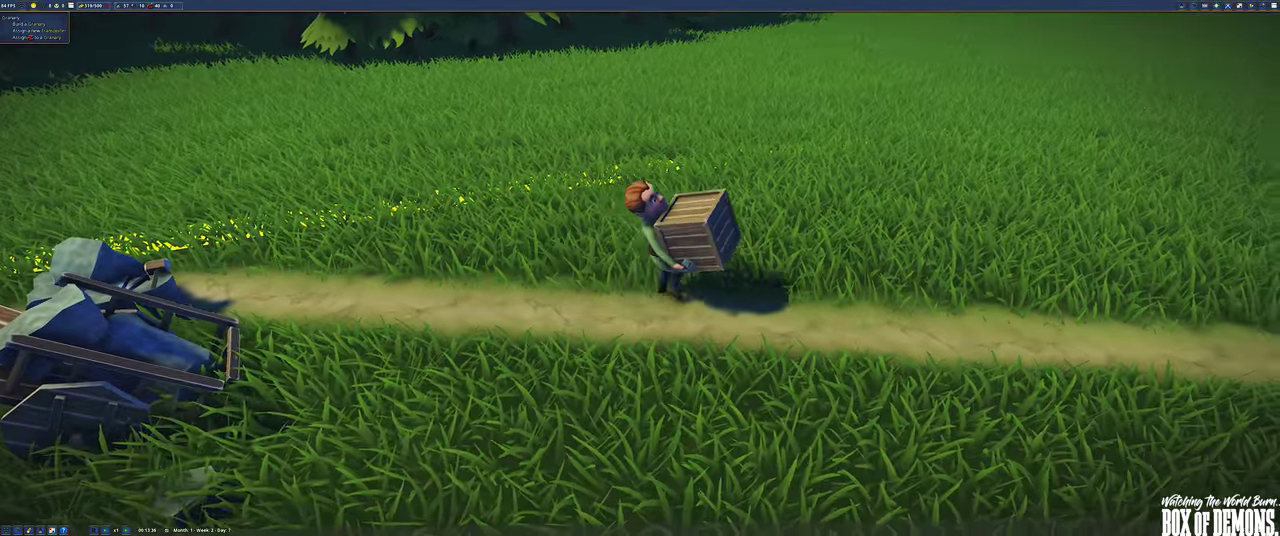
pyautogui.press('q')
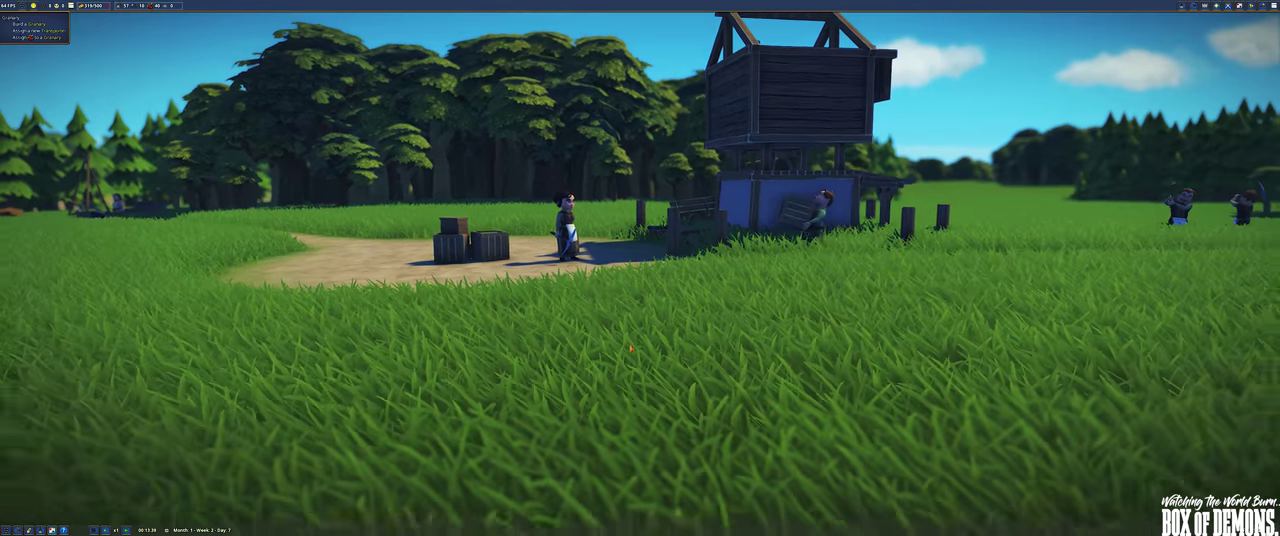
# Tilt and orbit the camera around the crossroads granary until its construction completes
pyautogui.middleClick(640, 300)
pyautogui.scroll(3, 640, 268)
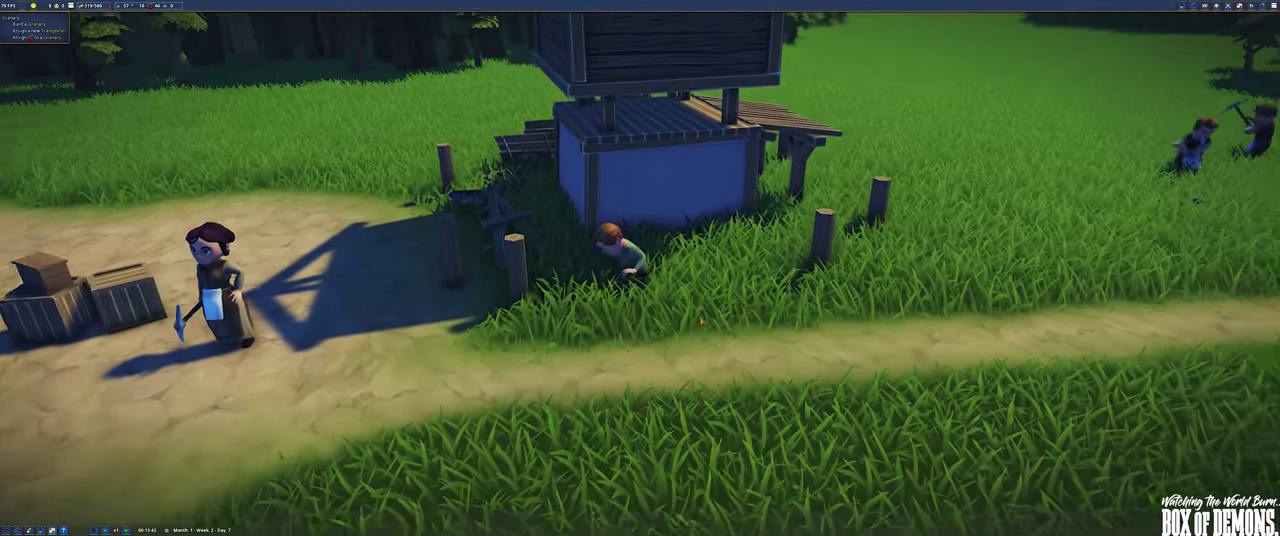
pyautogui.scroll(2, 640, 268)
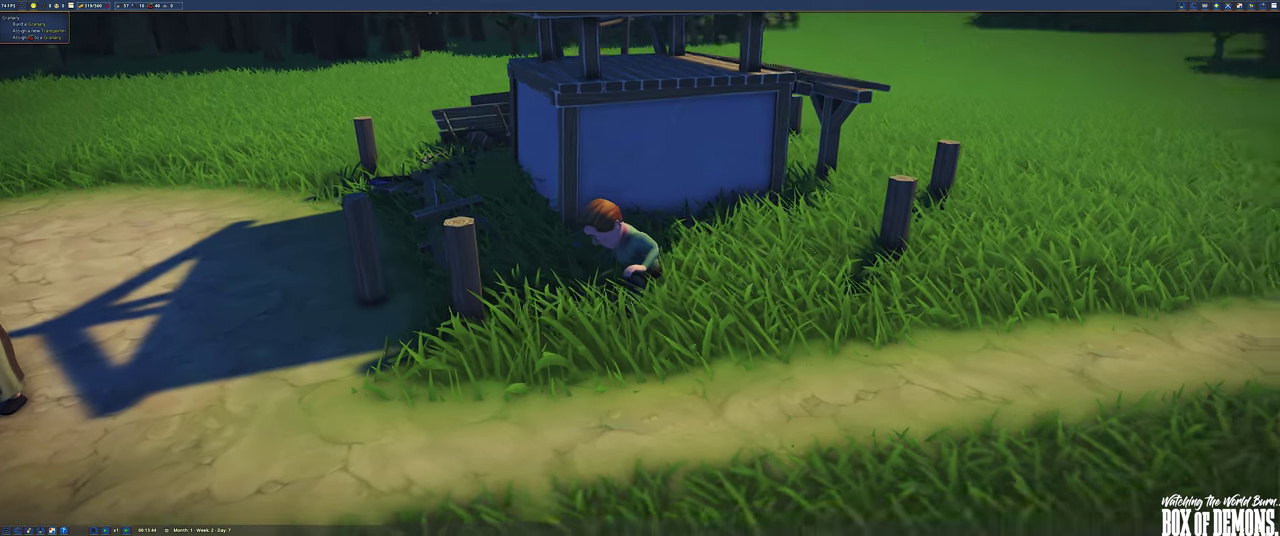
pyautogui.moveTo(640, 200); pyautogui.dragTo(640, 330)
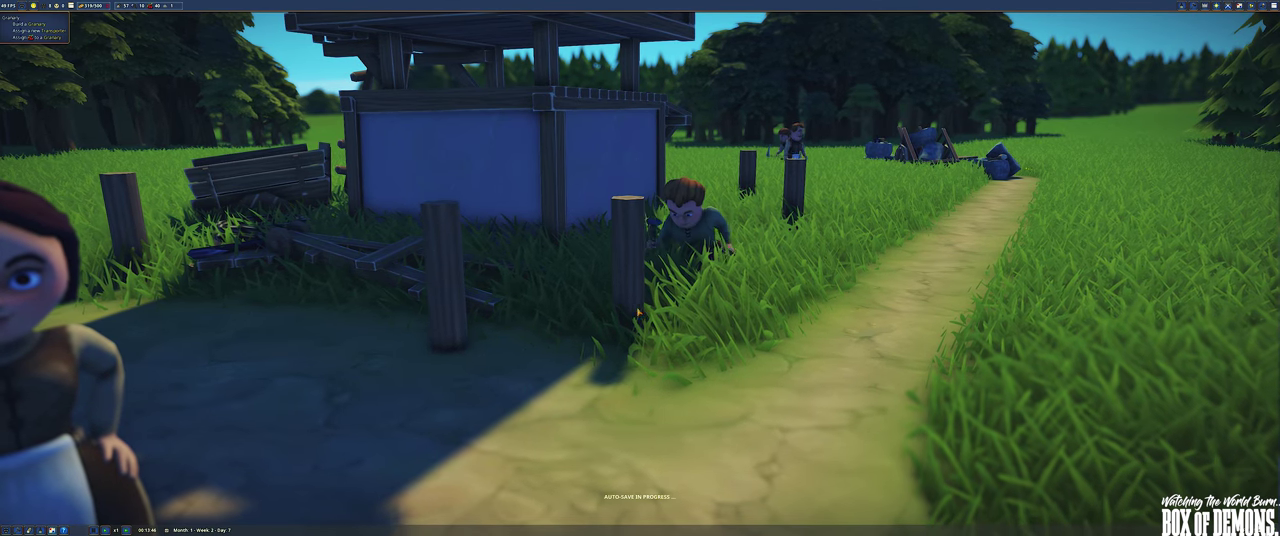
pyautogui.scroll(-4, 672, 330)
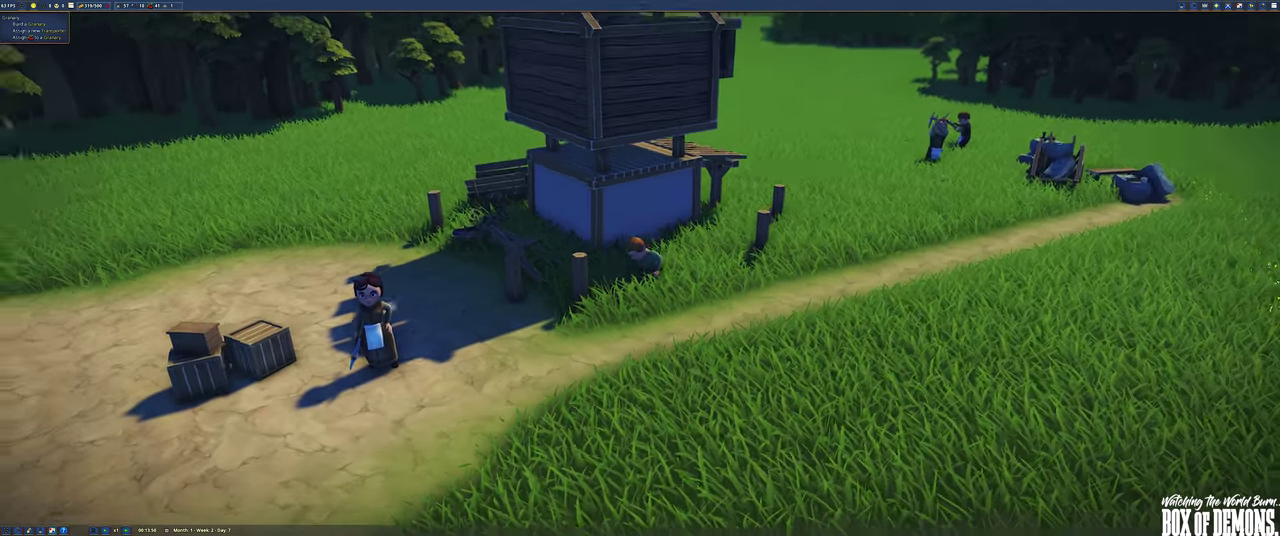
pyautogui.moveTo(684, 328); pyautogui.dragTo(672, 322)
pyautogui.scroll(4, 672, 322)
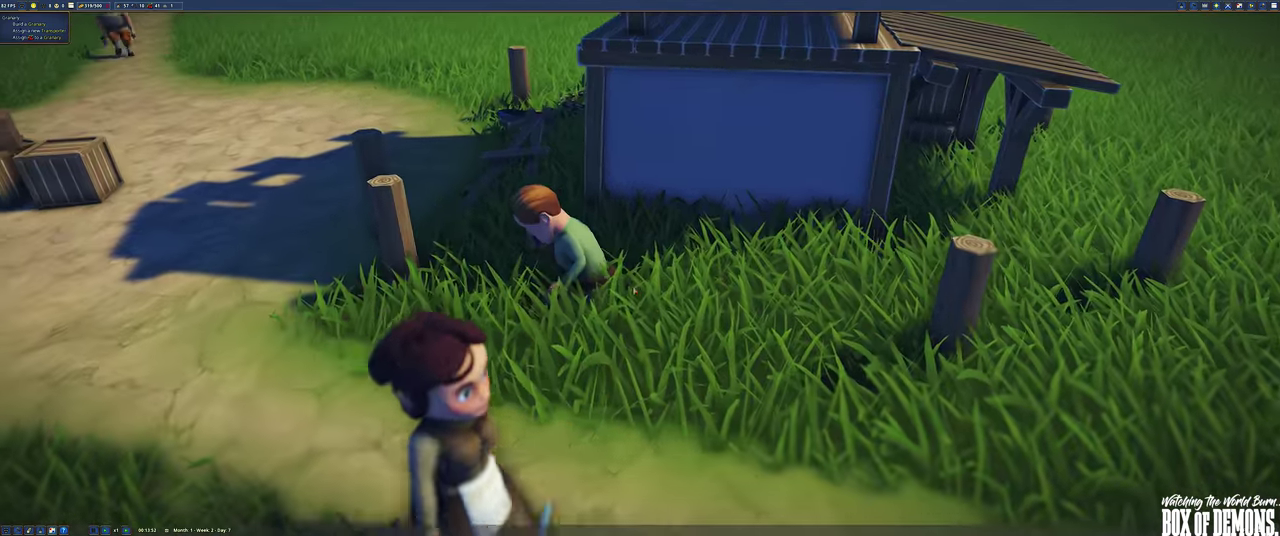
pyautogui.moveTo(672, 322); pyautogui.dragTo(672, 250)
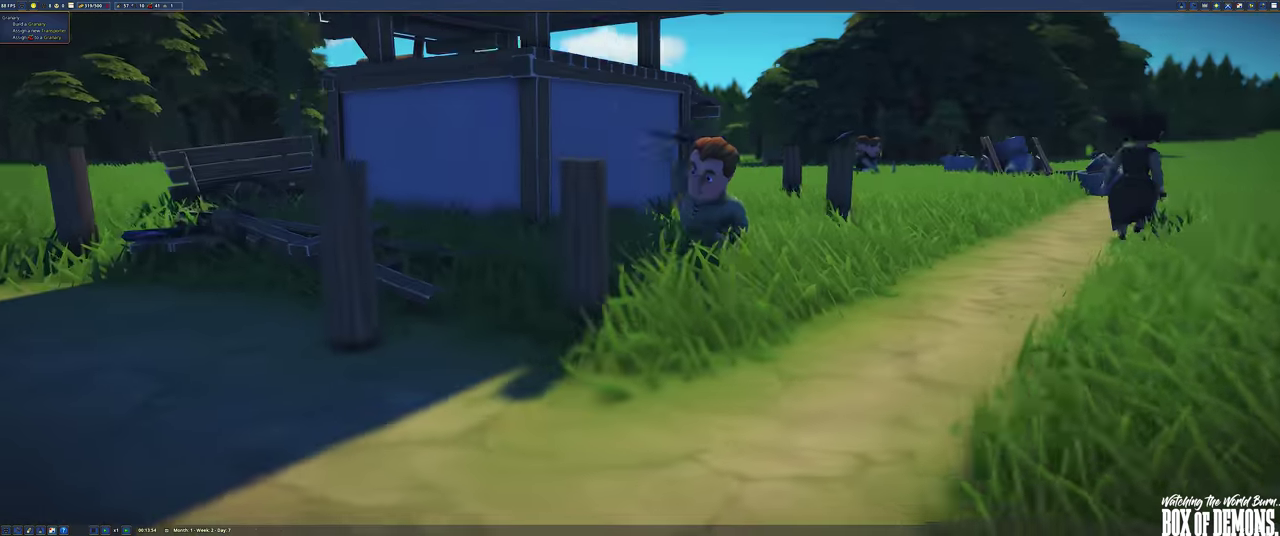
pyautogui.moveTo(672, 300)
pyautogui.mouseDown()
pyautogui.moveTo(658, 315)
pyautogui.moveTo(720, 300)
pyautogui.mouseUp()
pyautogui.scroll(-3, 720, 300)
pyautogui.scroll(-2, 700, 305)
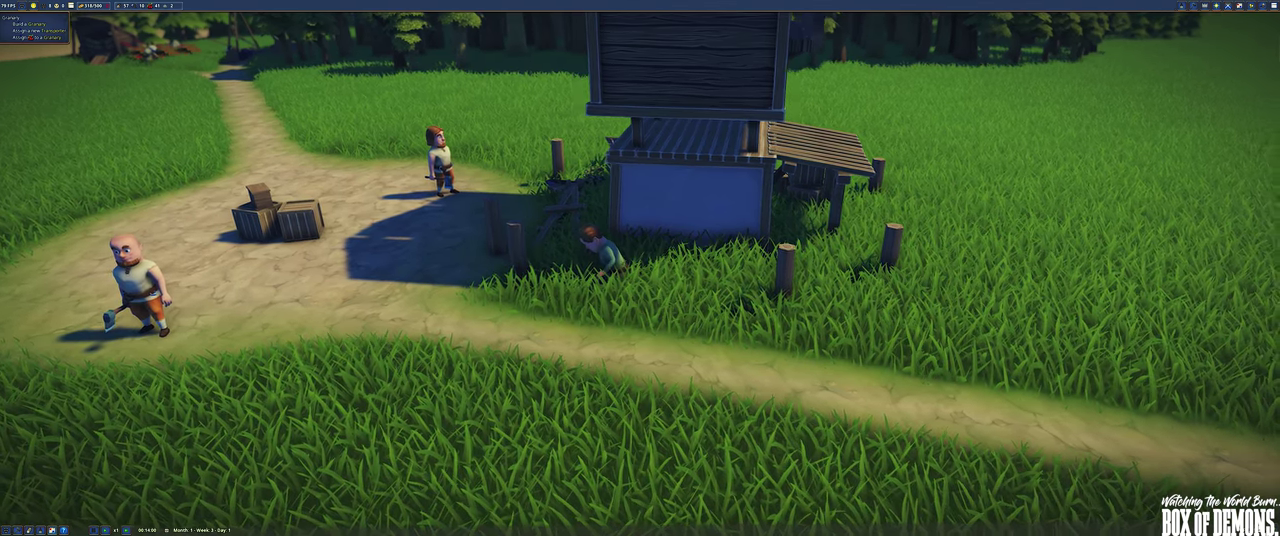
pyautogui.moveTo(633, 310)
pyautogui.mouseDown()
pyautogui.moveTo(700, 305)
pyautogui.moveTo(660, 300)
pyautogui.mouseUp()
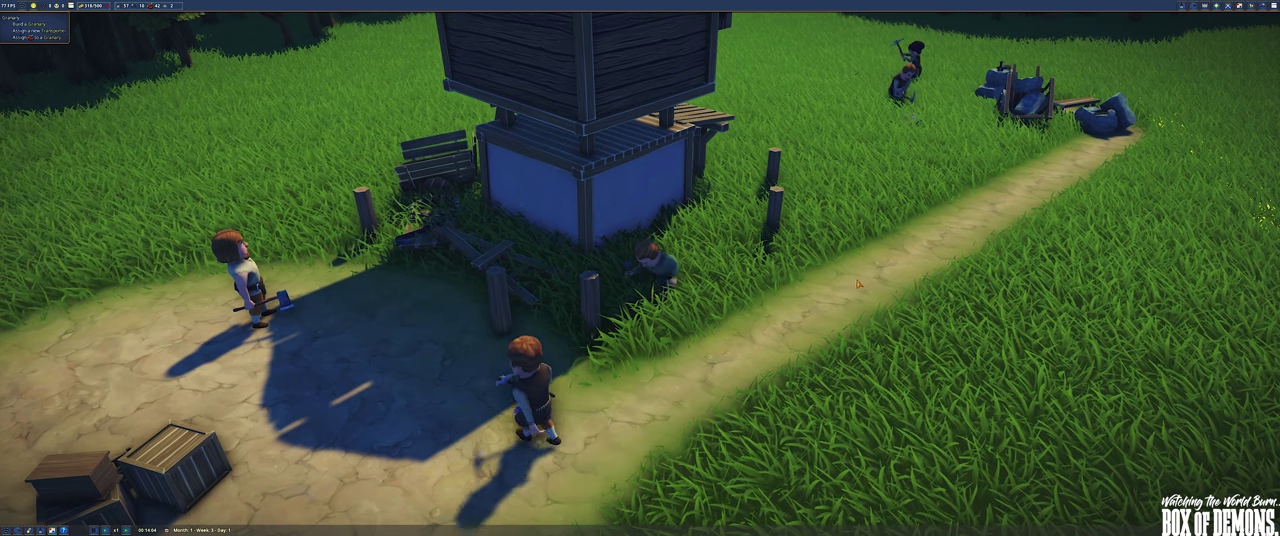
pyautogui.moveTo(640, 300); pyautogui.dragTo(560, 300)
pyautogui.moveTo(640, 300); pyautogui.dragTo(560, 300)
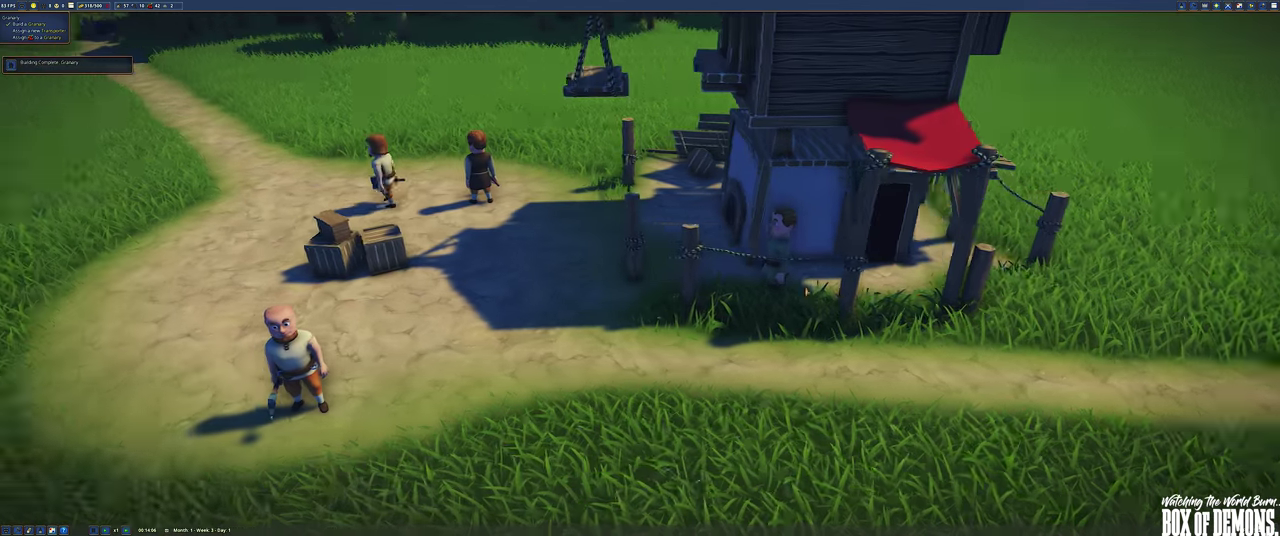
# Pick the granary villager from the Villager List and assign him a new profession
pyautogui.click(856, 232)
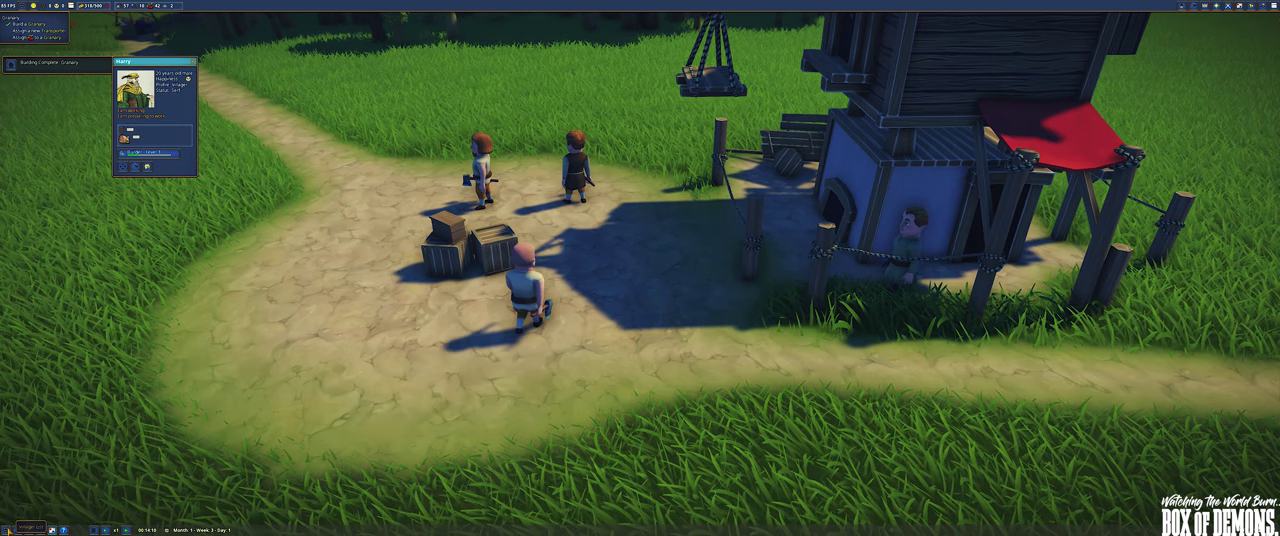
pyautogui.click(22, 530)
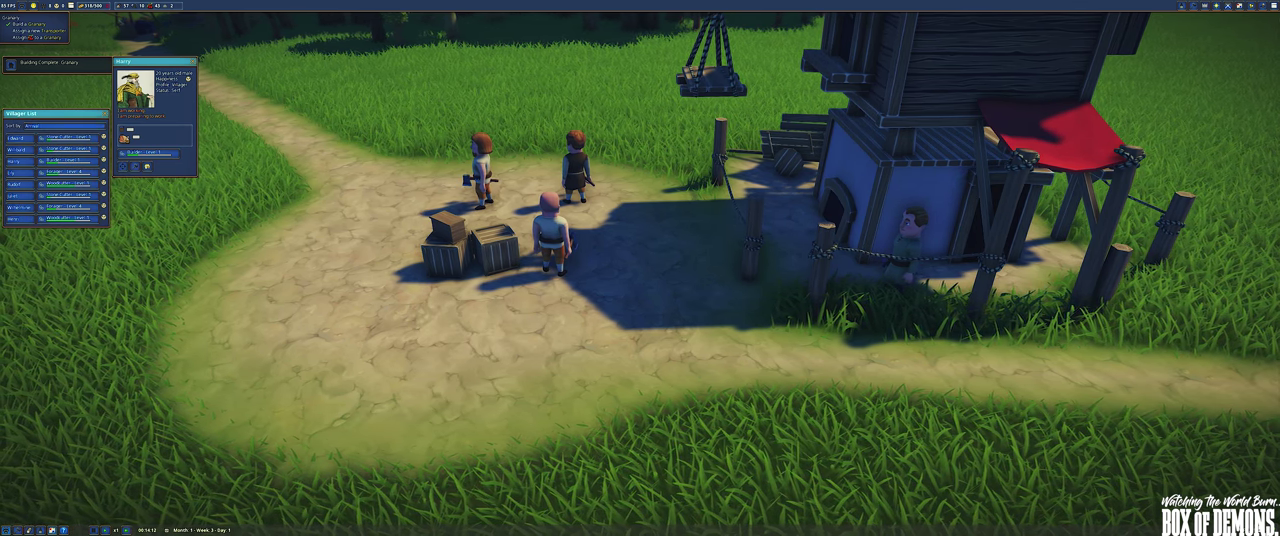
pyautogui.click(194, 65)
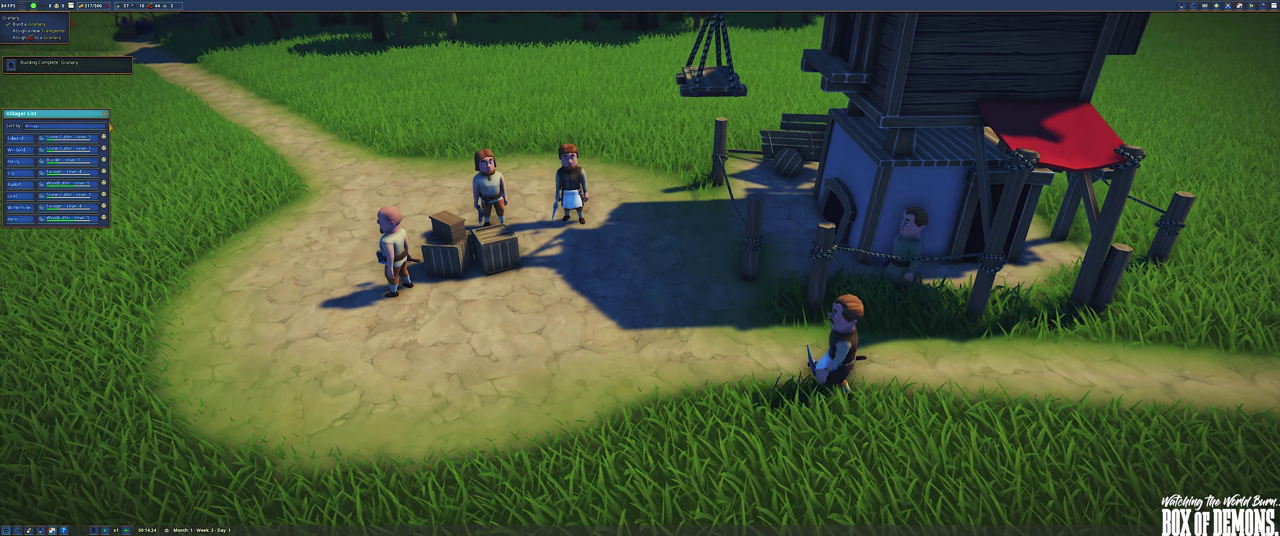
pyautogui.click(15, 162)
pyautogui.click(135, 178)
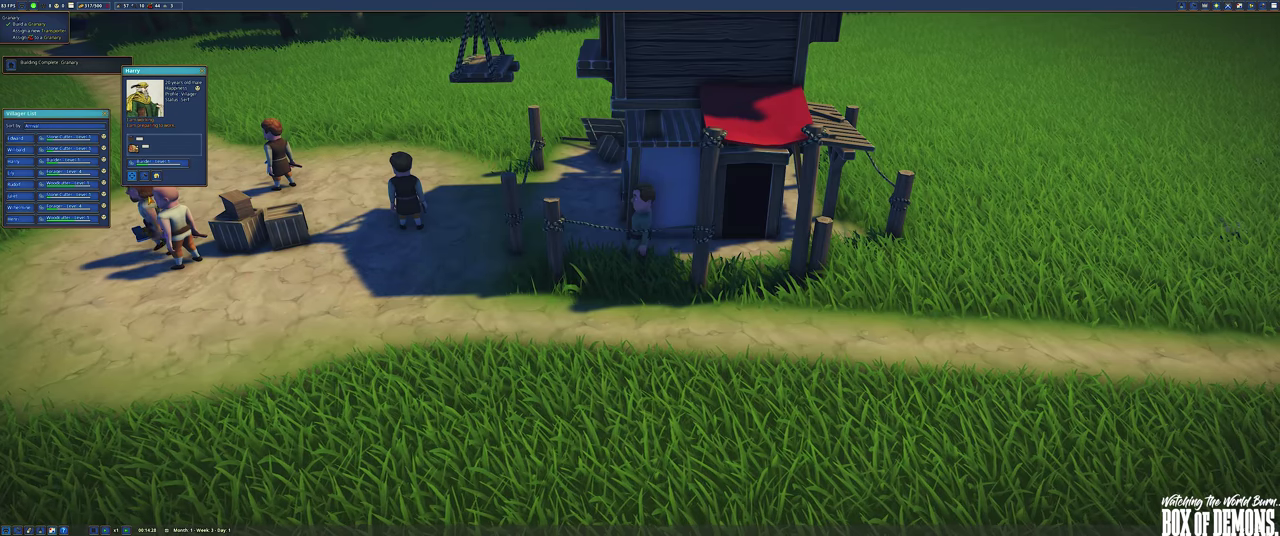
pyautogui.click(158, 162)
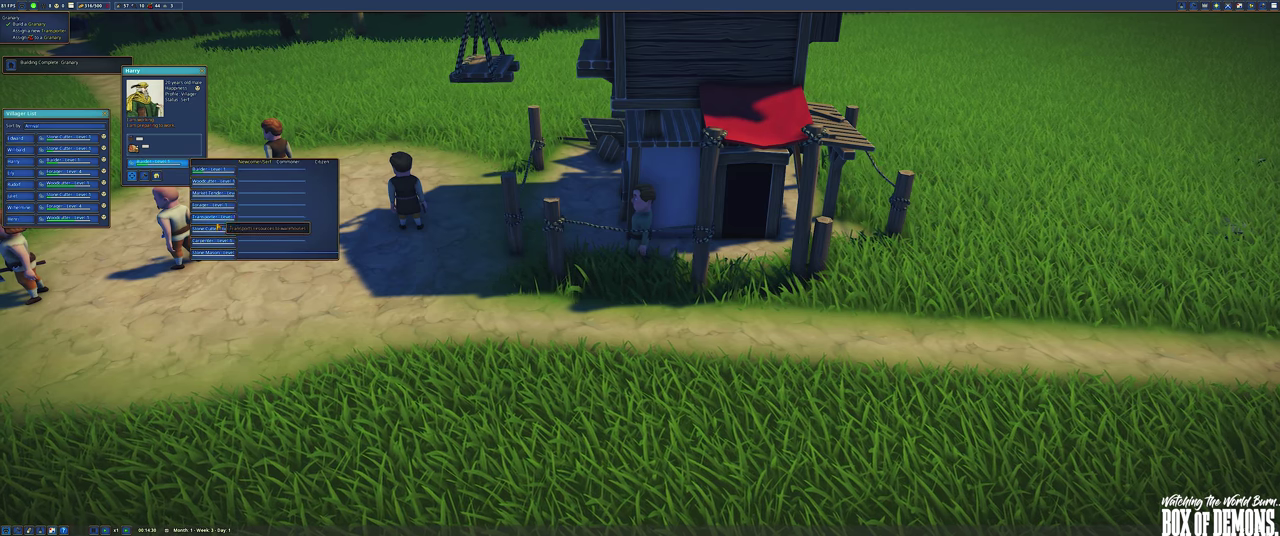
pyautogui.click(213, 232)
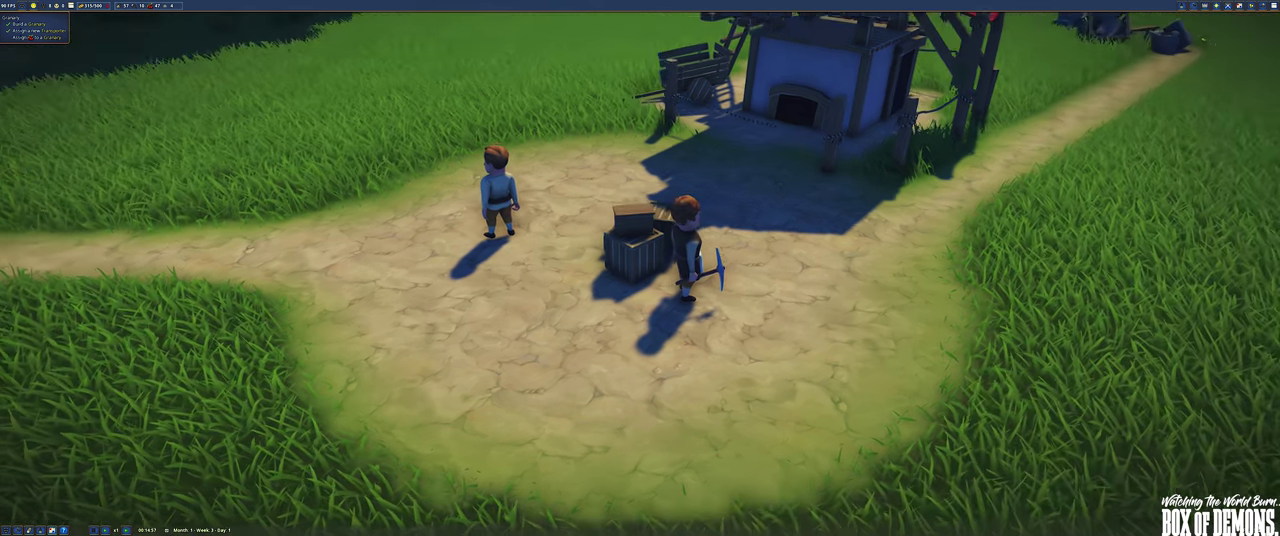
pyautogui.moveTo(640, 300)
pyautogui.mouseDown()
pyautogui.moveTo(640, 200)
pyautogui.moveTo(500, 300)
pyautogui.mouseUp()
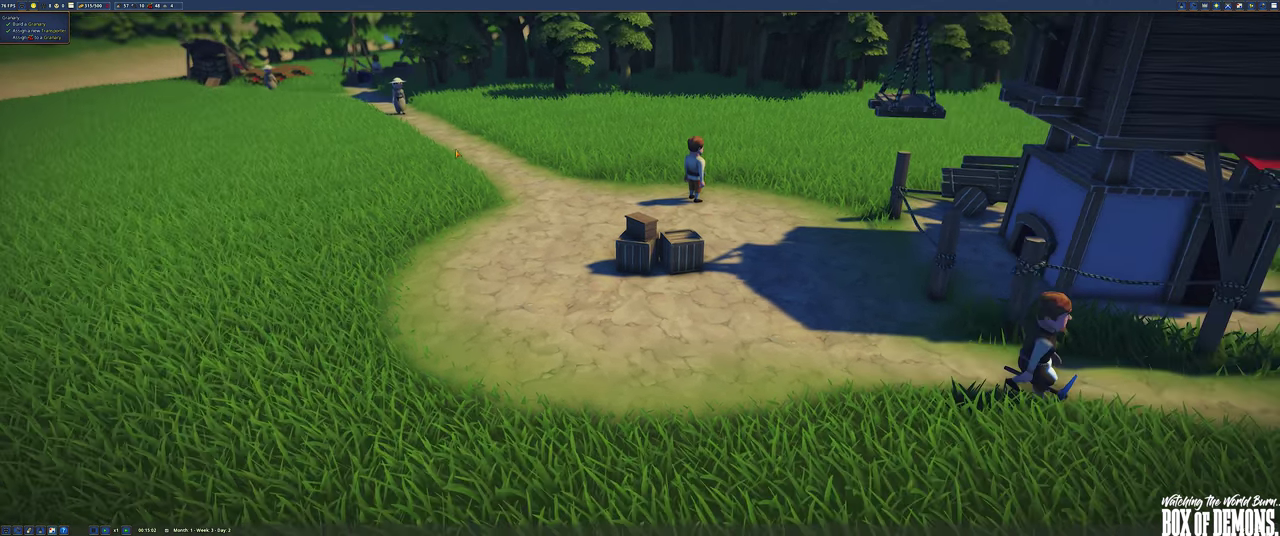
pyautogui.moveTo(700, 300); pyautogui.dragTo(400, 300)
pyautogui.scroll(-5, 640, 270)
pyautogui.moveTo(640, 270); pyautogui.dragTo(800, 300)
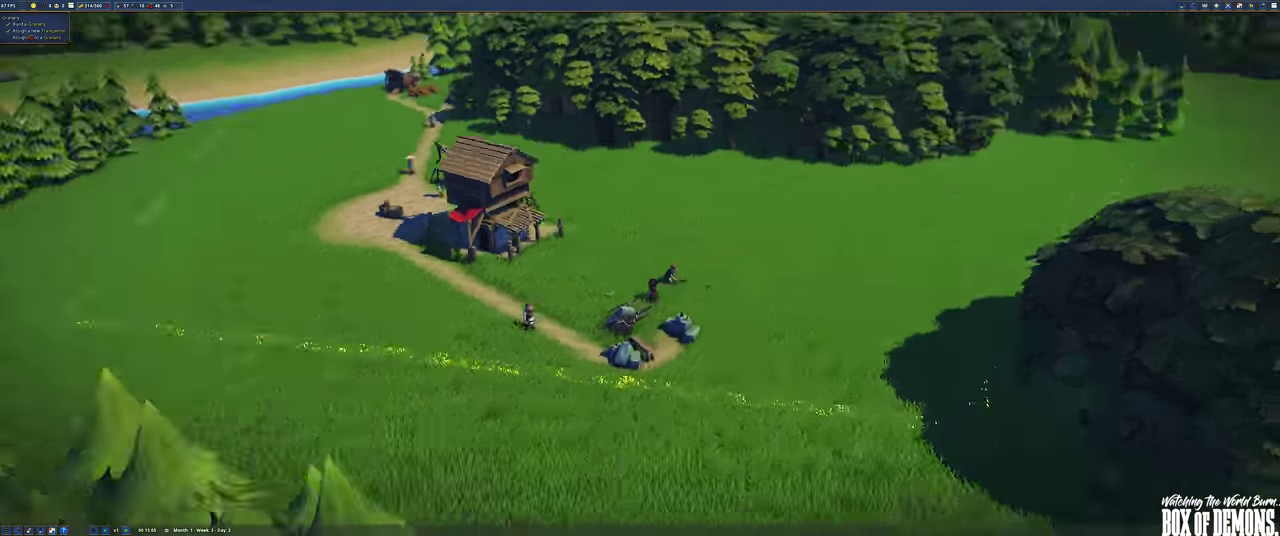
pyautogui.moveTo(640, 270); pyautogui.dragTo(400, 270)
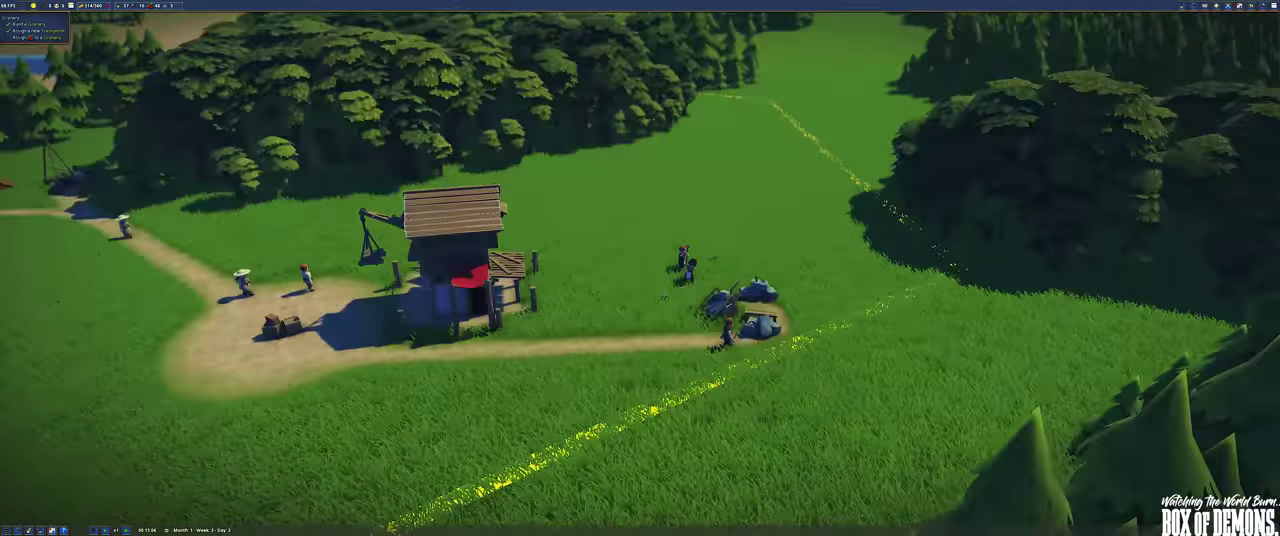
pyautogui.scroll(5, 633, 287)
pyautogui.moveTo(609, 270)
pyautogui.mouseDown()
pyautogui.moveTo(300, 276)
pyautogui.moveTo(200, 300)
pyautogui.moveTo(633, 262)
pyautogui.moveTo(450, 270)
pyautogui.moveTo(600, 280)
pyautogui.mouseUp()
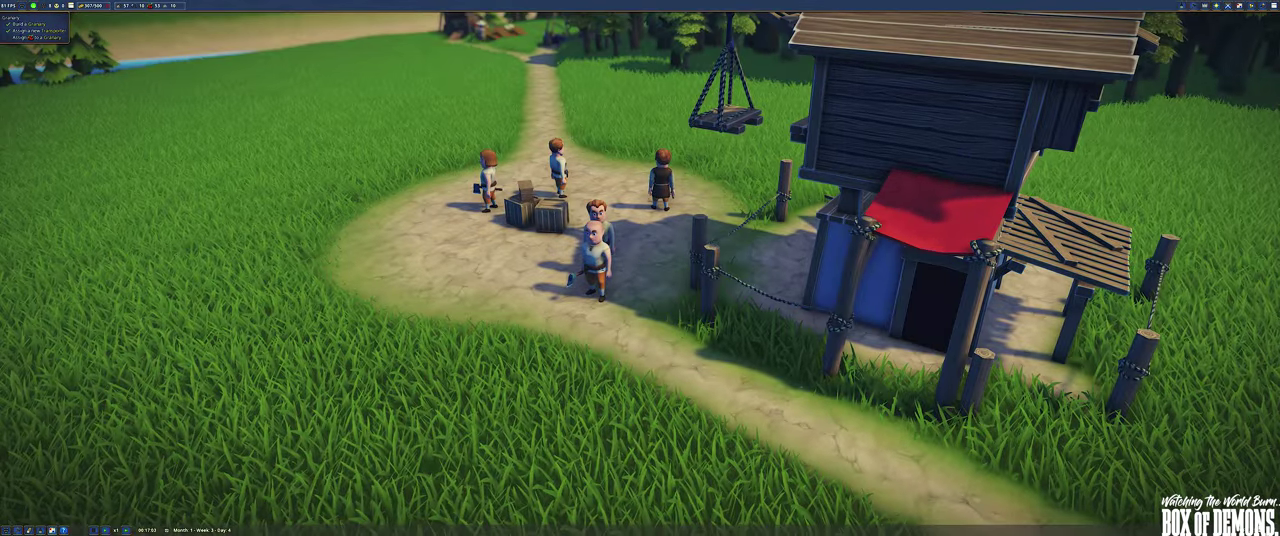
pyautogui.scroll(-3, 722, 292)
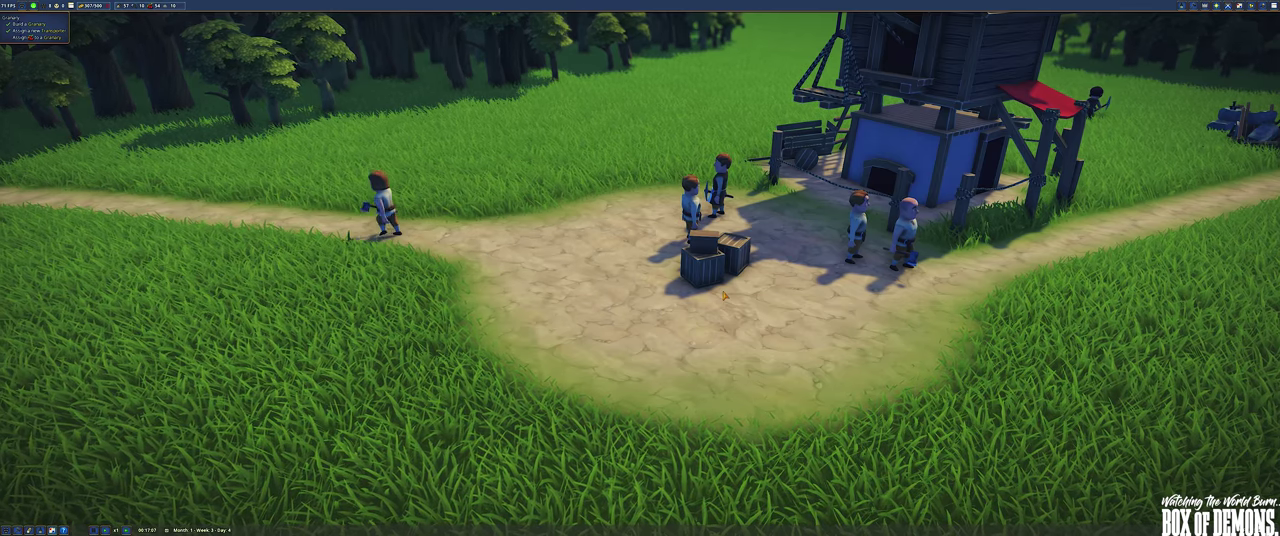
pyautogui.moveTo(769, 311)
pyautogui.mouseDown()
pyautogui.moveTo(769, 300)
pyautogui.moveTo(500, 291)
pyautogui.moveTo(300, 300)
pyautogui.moveTo(260, 330)
pyautogui.mouseUp()
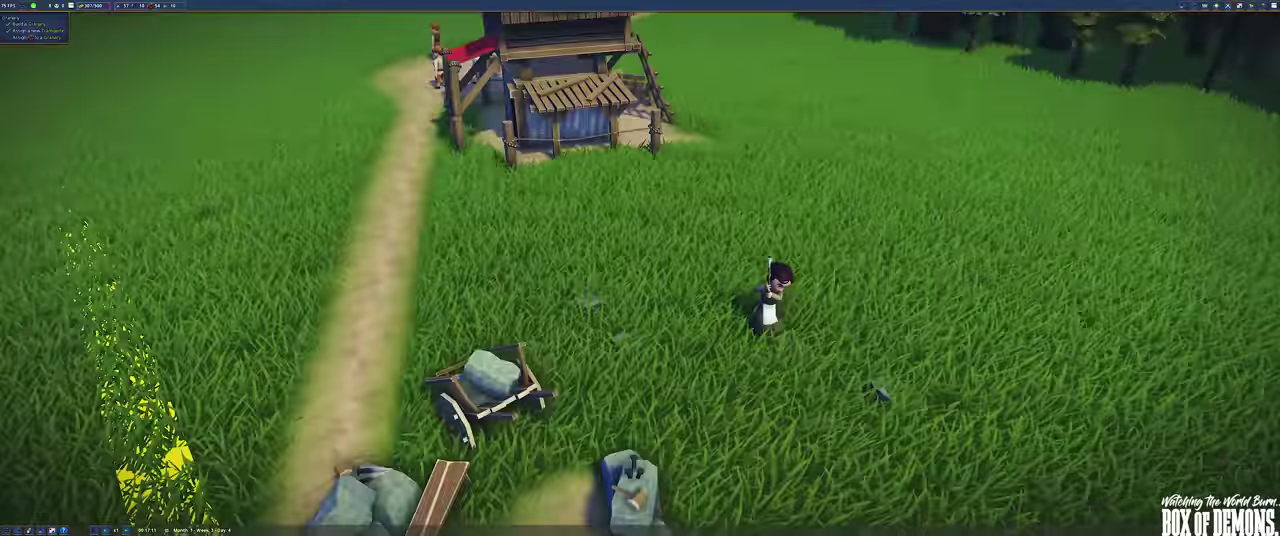
pyautogui.moveTo(640, 290); pyautogui.dragTo(400, 290)
pyautogui.moveTo(640, 290)
pyautogui.mouseDown()
pyautogui.moveTo(260, 290)
pyautogui.moveTo(400, 290)
pyautogui.moveTo(300, 290)
pyautogui.mouseUp()
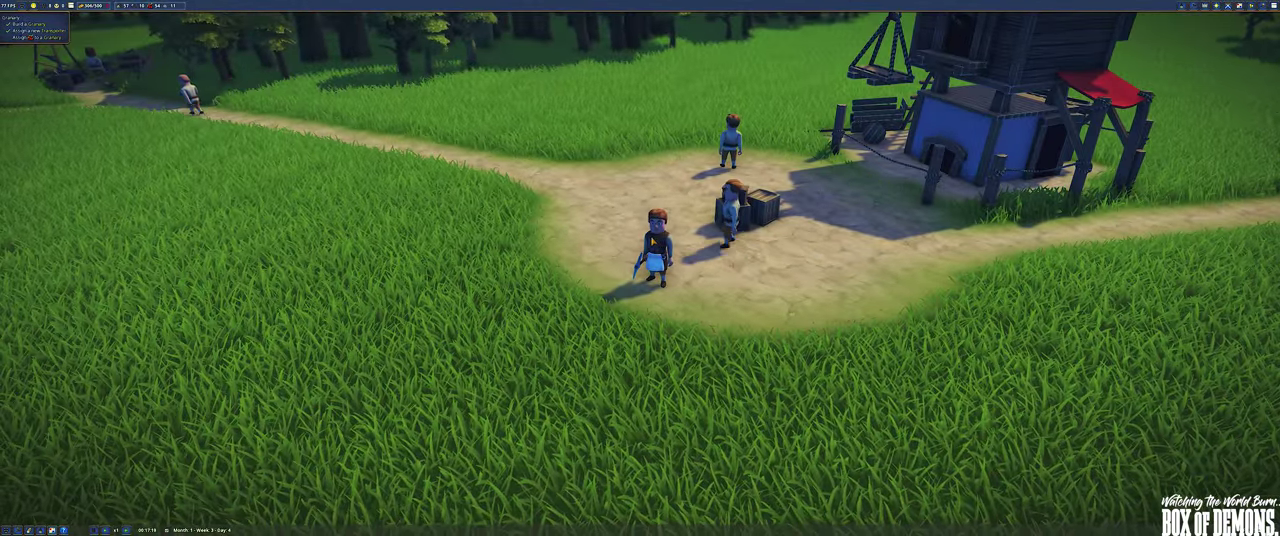
pyautogui.moveTo(640, 290); pyautogui.dragTo(260, 290)
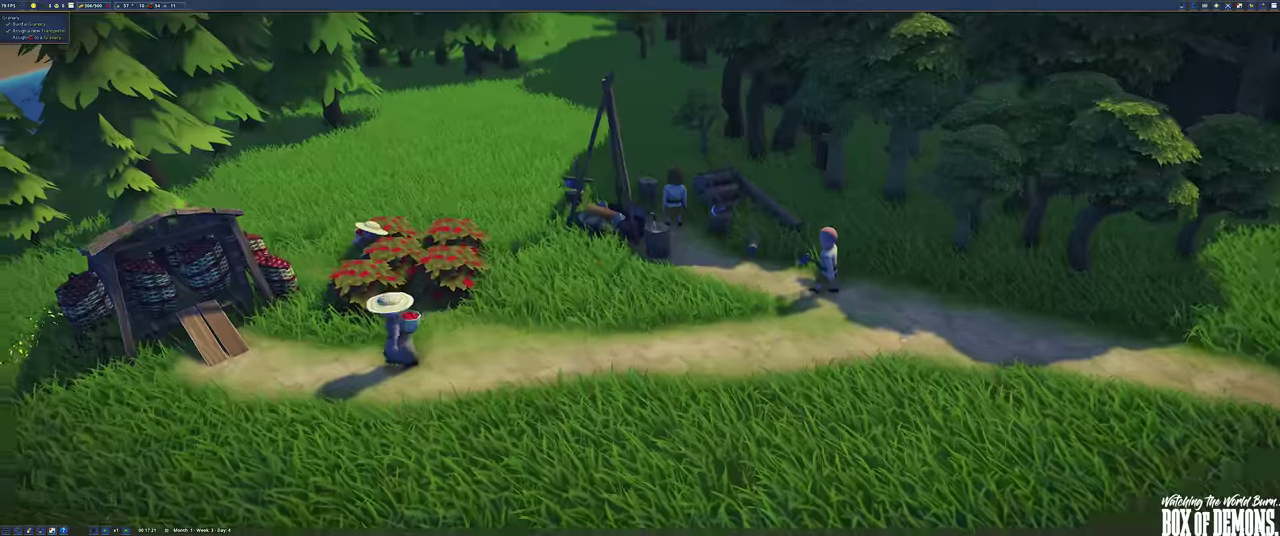
pyautogui.scroll(-3, 640, 290)
pyautogui.scroll(-2, 640, 290)
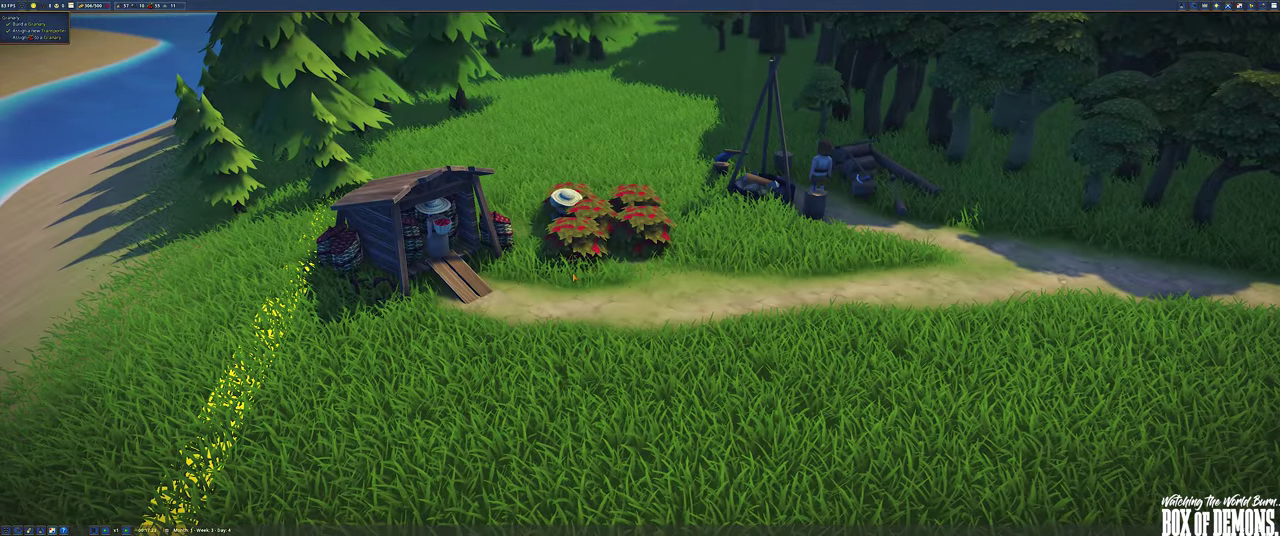
pyautogui.moveTo(575, 280); pyautogui.dragTo(300, 280)
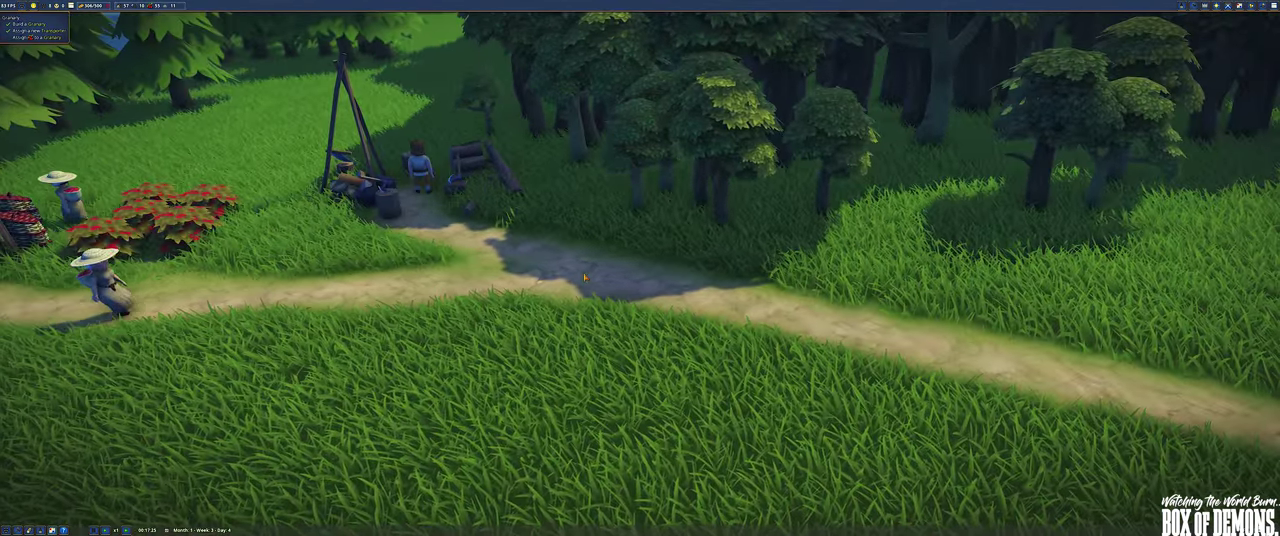
pyautogui.scroll(3, 555, 266)
pyautogui.scroll(3, 555, 266)
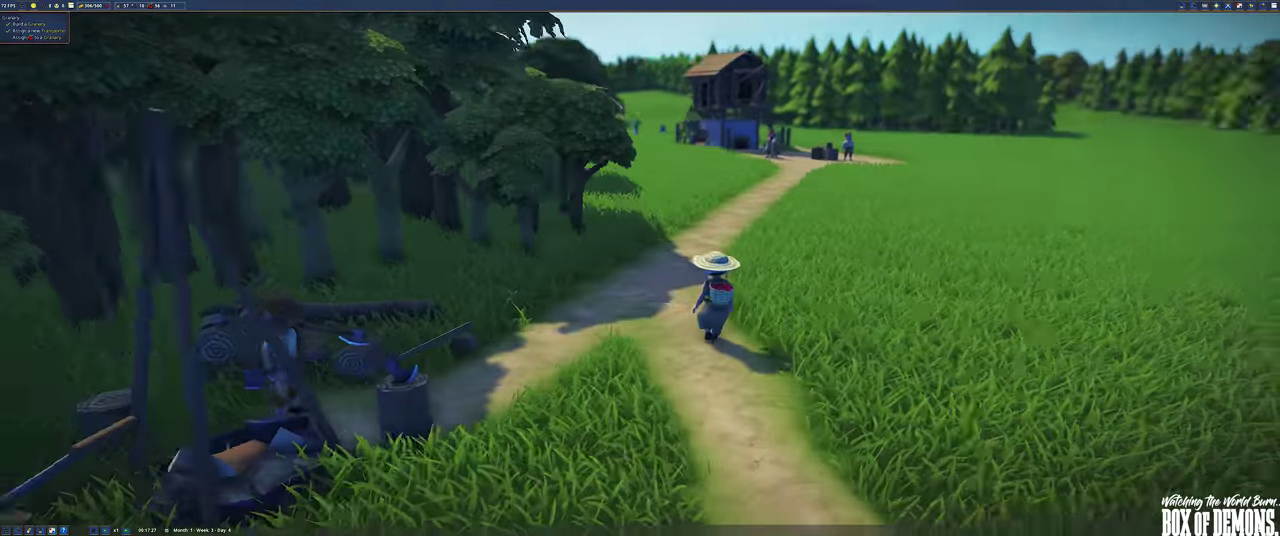
pyautogui.scroll(3, 555, 266)
pyautogui.moveTo(640, 280); pyautogui.dragTo(500, 280)
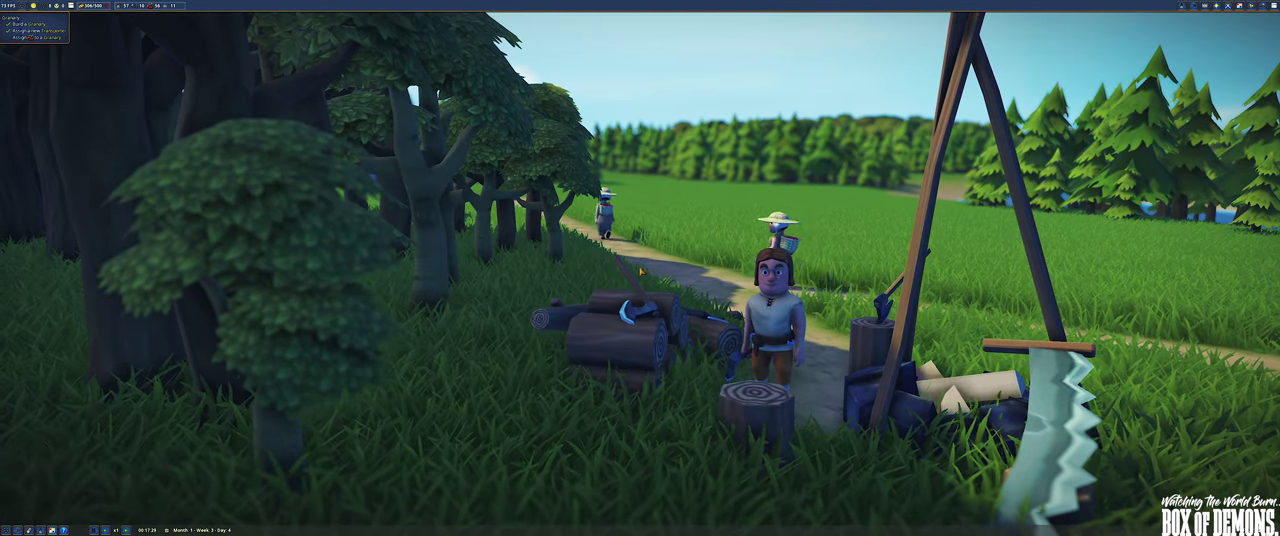
pyautogui.moveTo(640, 272)
pyautogui.mouseDown()
pyautogui.moveTo(500, 272)
pyautogui.moveTo(600, 272)
pyautogui.moveTo(560, 272)
pyautogui.mouseUp()
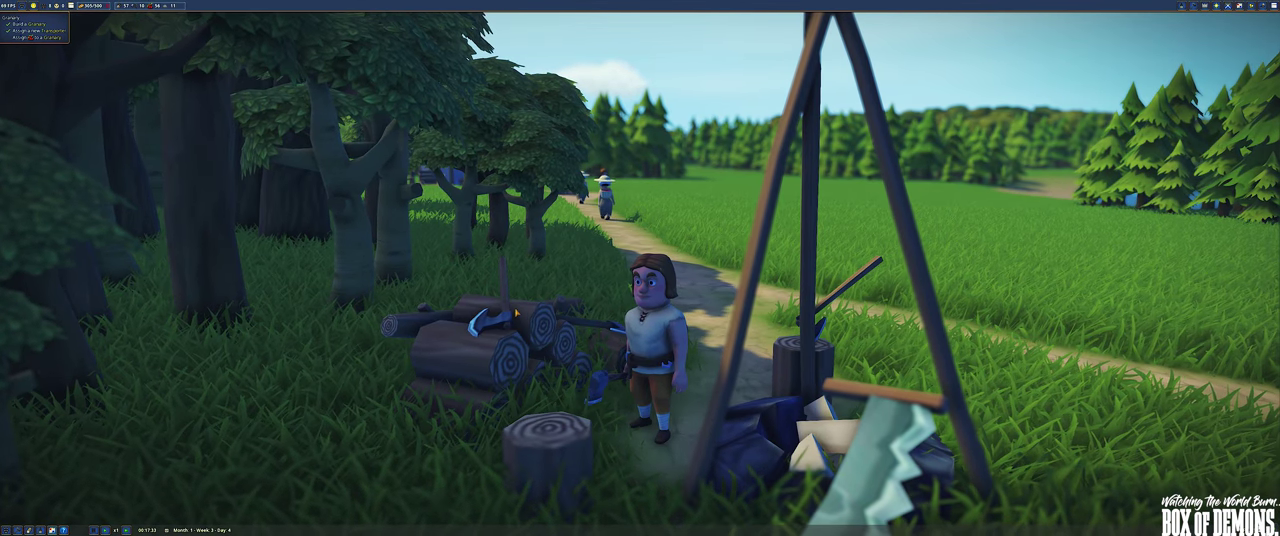
pyautogui.moveTo(640, 272)
pyautogui.mouseDown()
pyautogui.moveTo(480, 272)
pyautogui.moveTo(703, 268)
pyautogui.mouseUp()
pyautogui.scroll(-3, 703, 268)
pyautogui.scroll(-3, 703, 268)
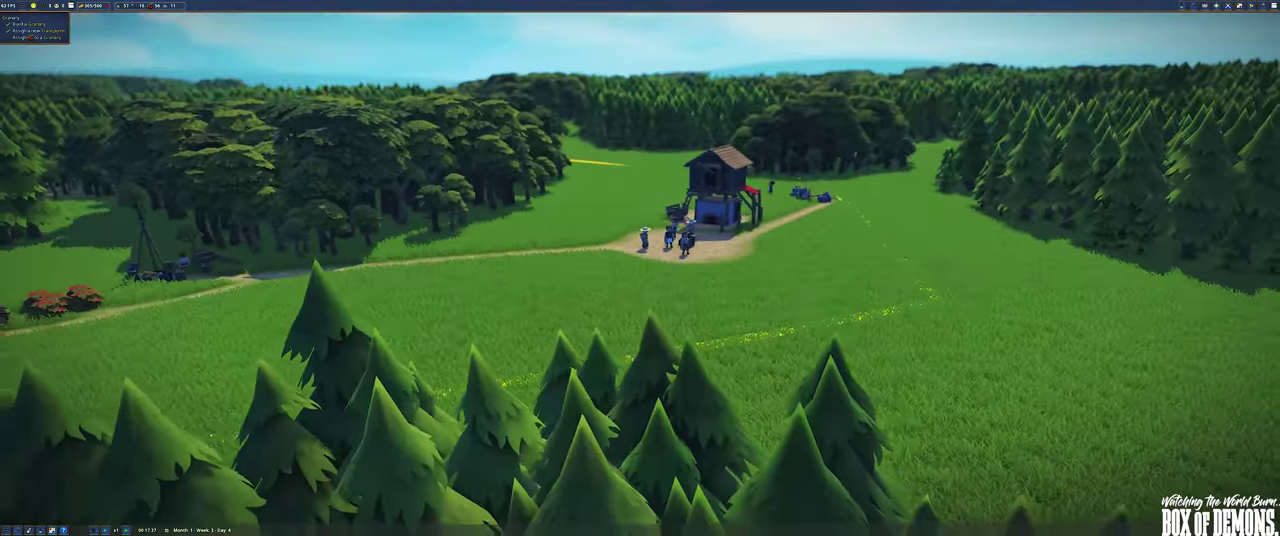
pyautogui.scroll(-3, 703, 268)
pyautogui.scroll(-2, 703, 268)
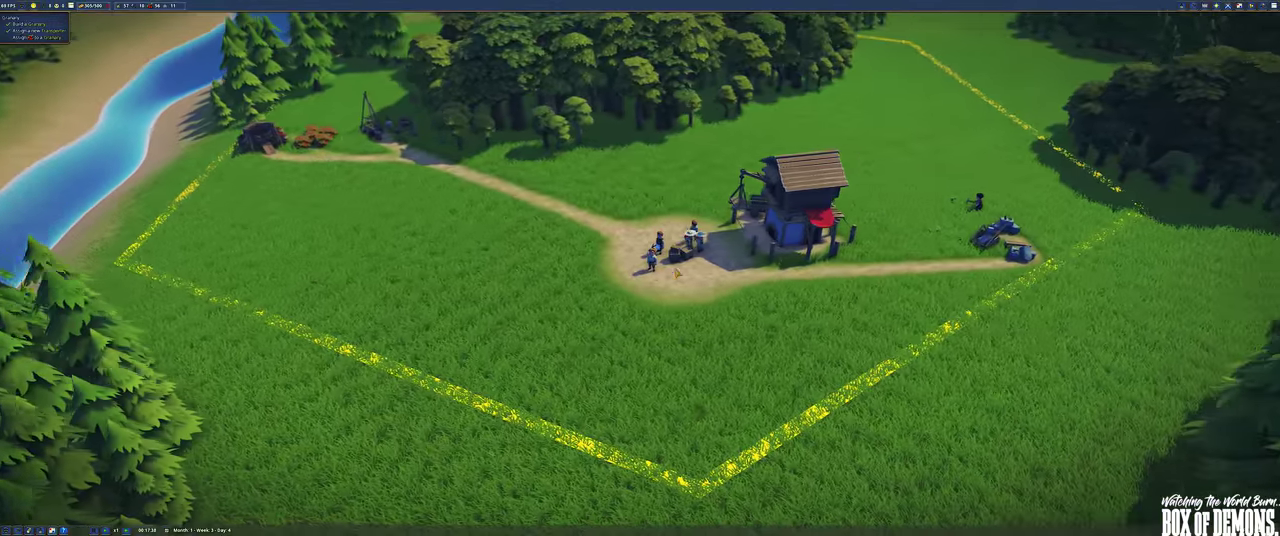
pyautogui.scroll(2, 677, 276)
pyautogui.scroll(2, 677, 276)
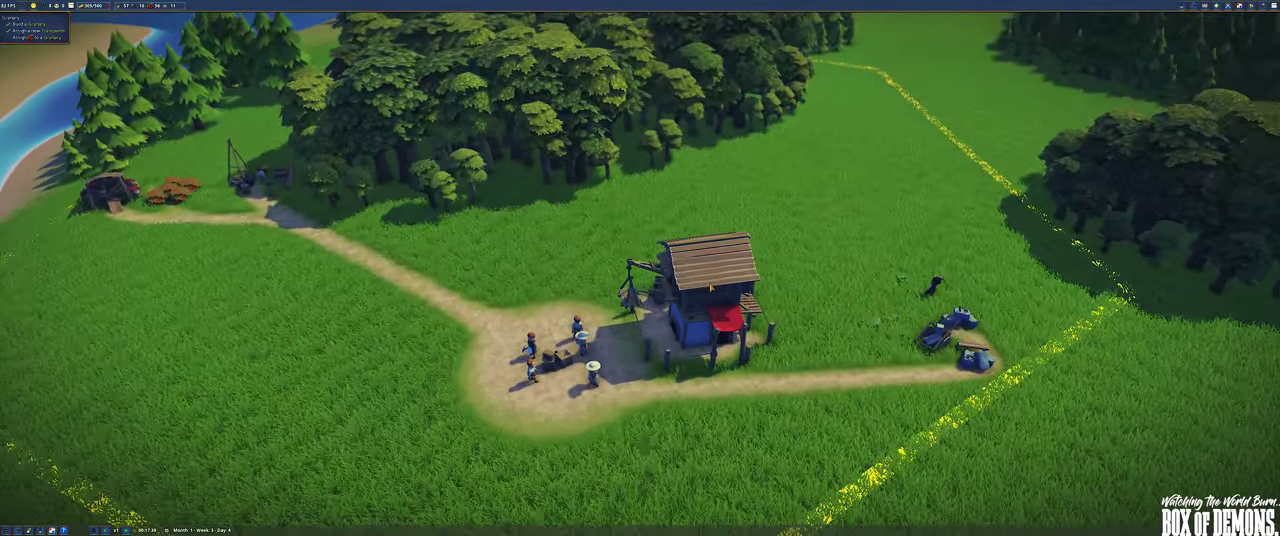
pyautogui.scroll(2, 677, 276)
pyautogui.scroll(2, 677, 276)
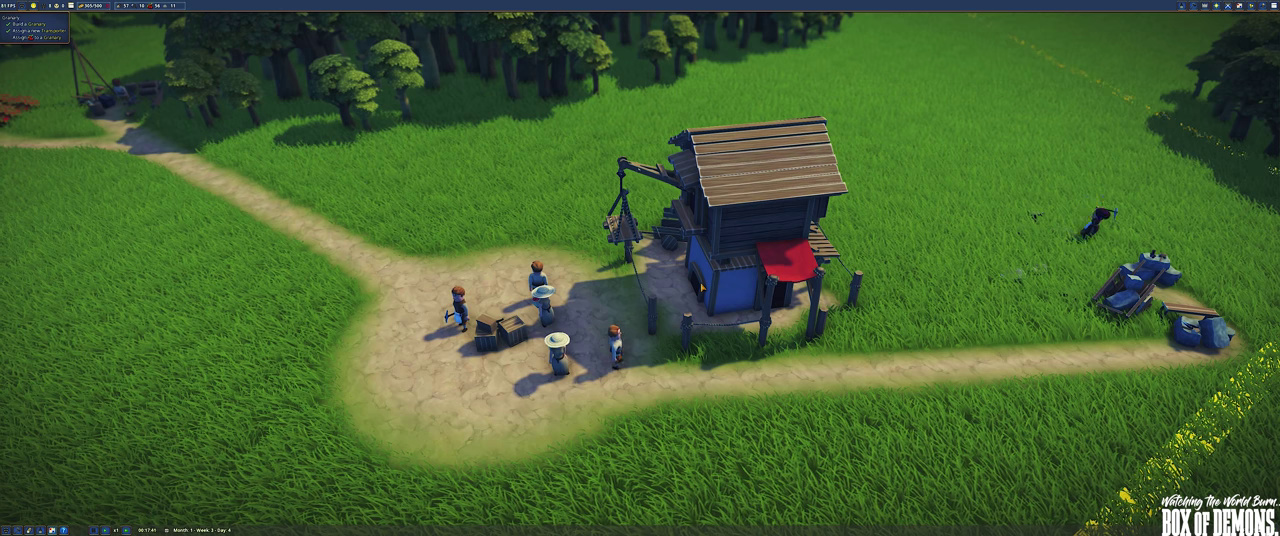
pyautogui.moveTo(640, 300); pyautogui.dragTo(640, 220)
pyautogui.moveTo(703, 330); pyautogui.dragTo(703, 298)
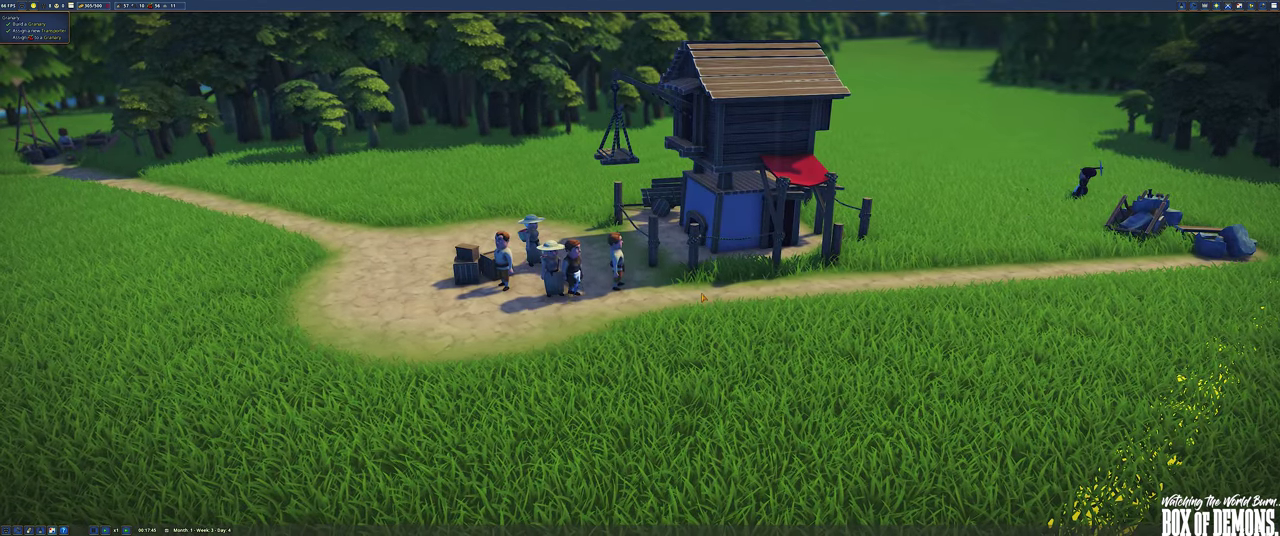
pyautogui.scroll(-2, 705, 298)
pyautogui.scroll(-2, 705, 298)
pyautogui.scroll(-2, 705, 298)
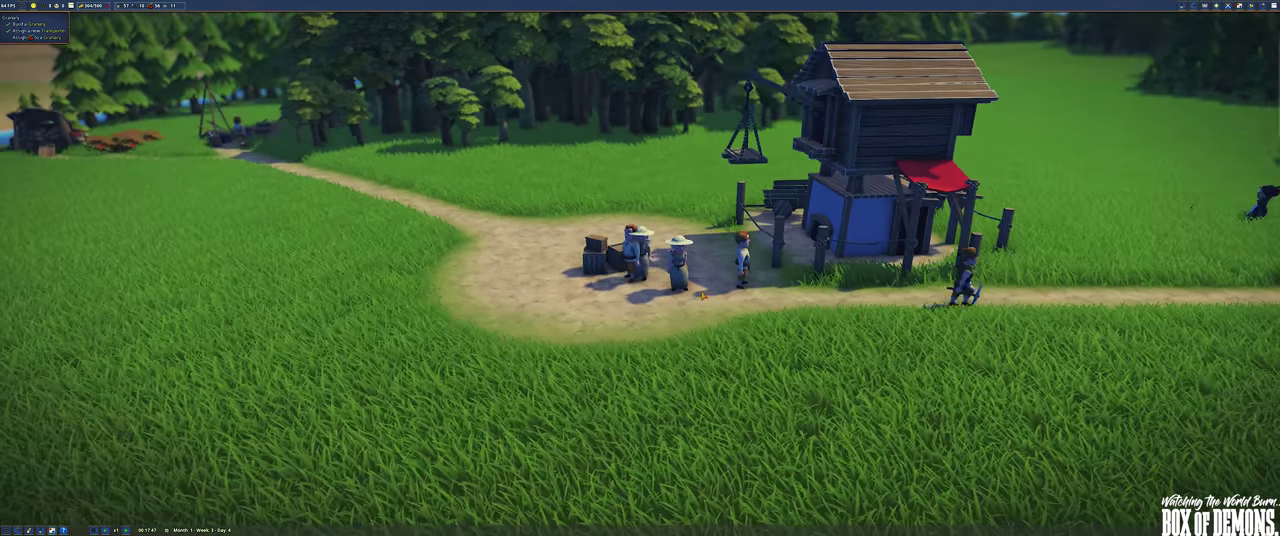
pyautogui.scroll(-2, 705, 298)
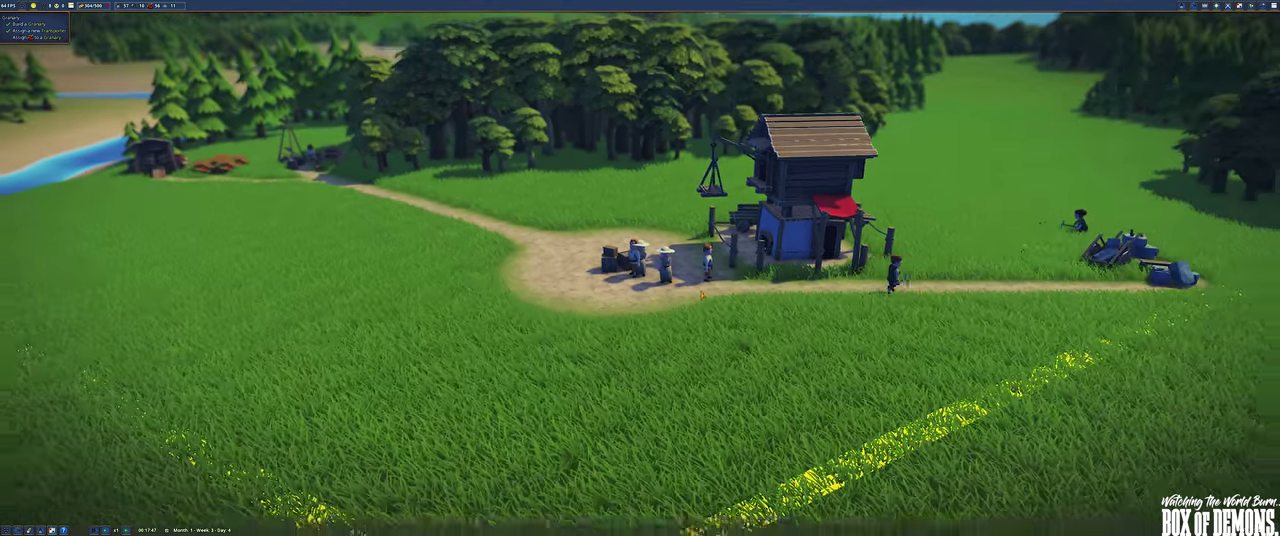
pyautogui.scroll(2, 703, 296)
pyautogui.scroll(2, 703, 296)
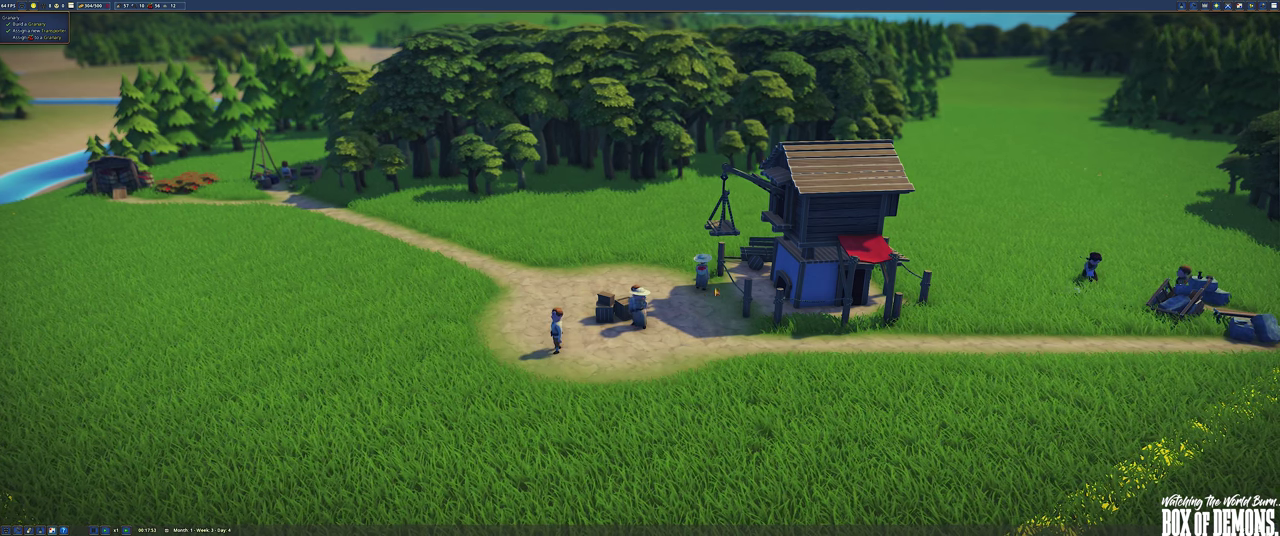
pyautogui.press('d')
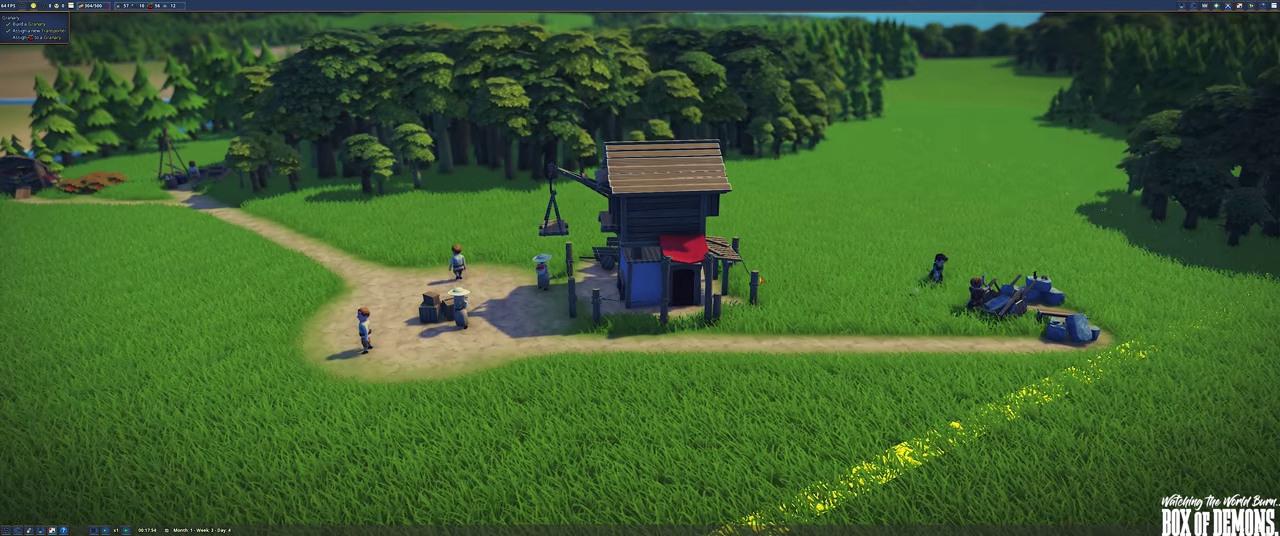
pyautogui.press('a')
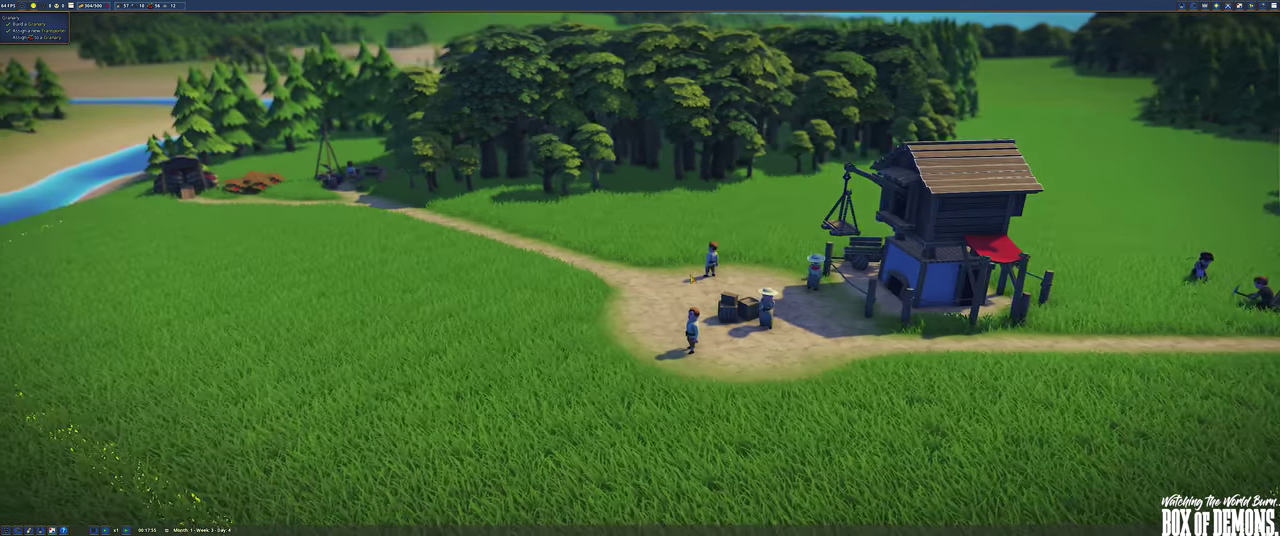
pyautogui.press('a')
pyautogui.press('a')
pyautogui.press('a')
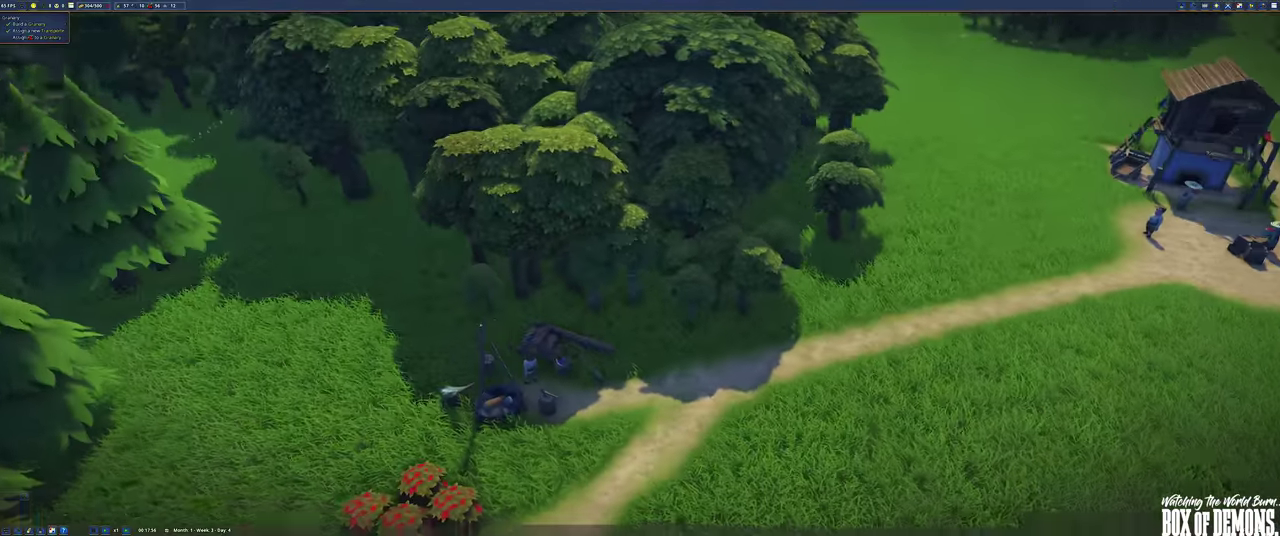
pyautogui.press('d')
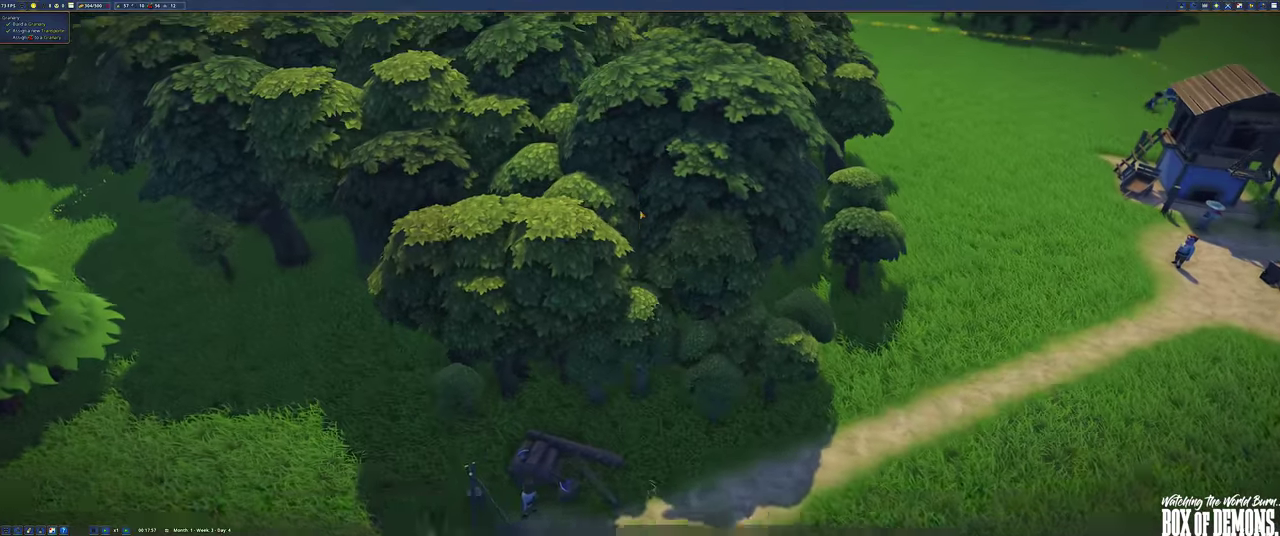
pyautogui.press('d')
pyautogui.press('d')
pyautogui.press('d')
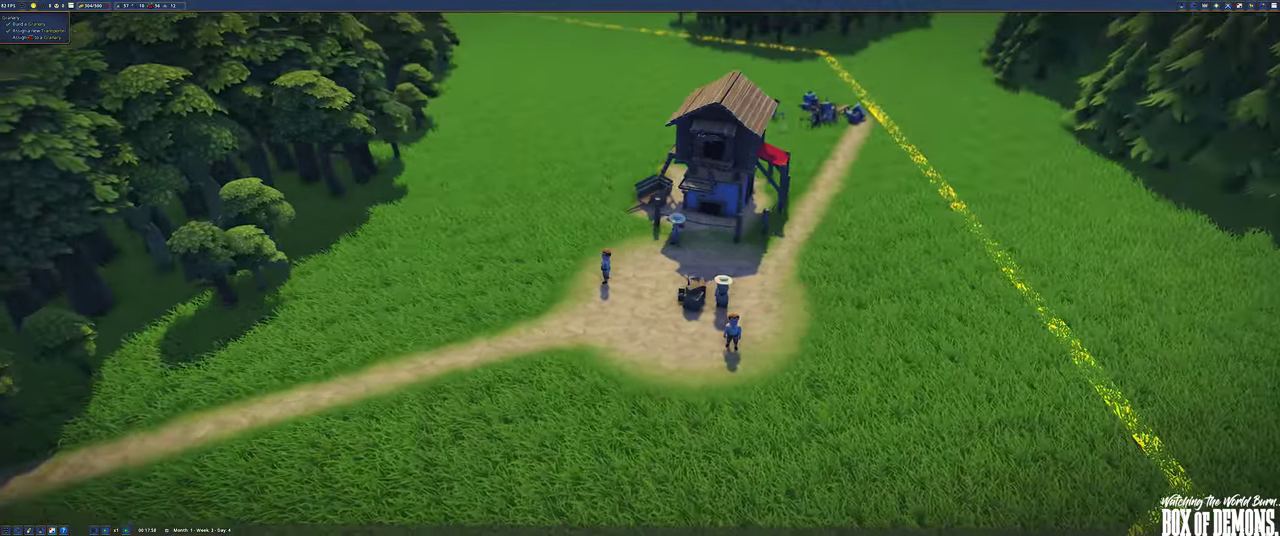
pyautogui.press('q')
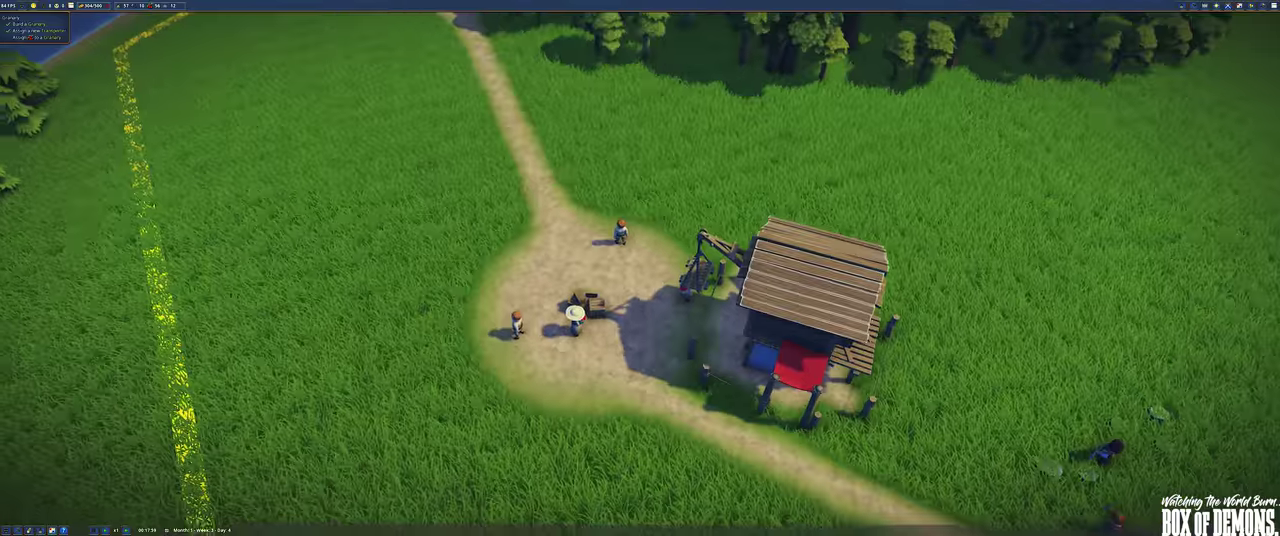
pyautogui.press('q')
pyautogui.press('q')
pyautogui.press('e')
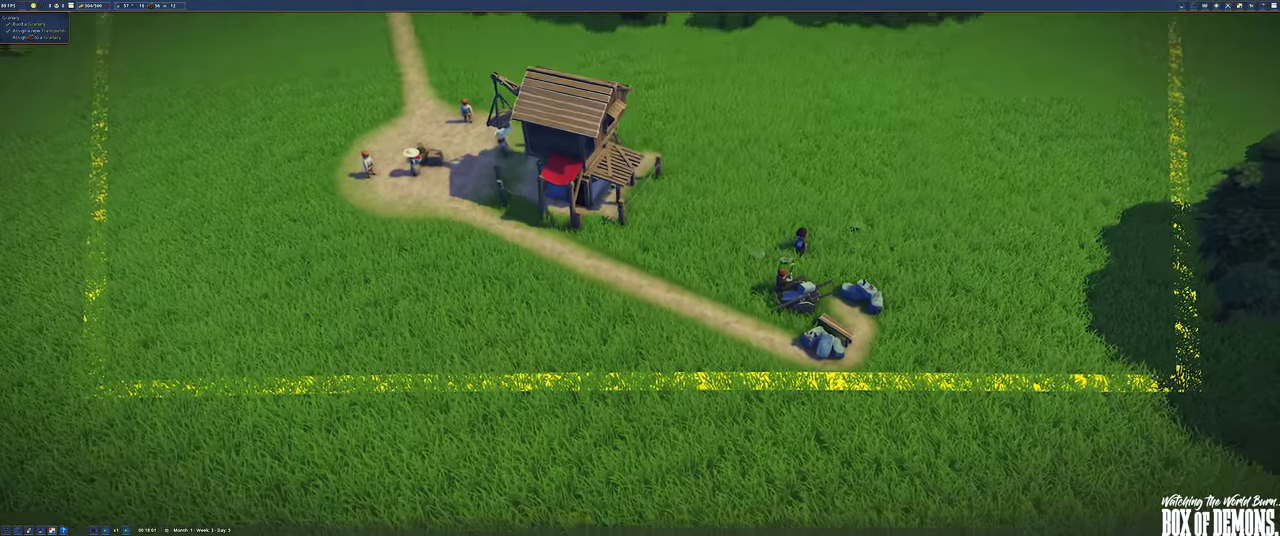
pyautogui.press('e')
pyautogui.press('e')
pyautogui.press('e')
pyautogui.scroll(2, 640, 268)
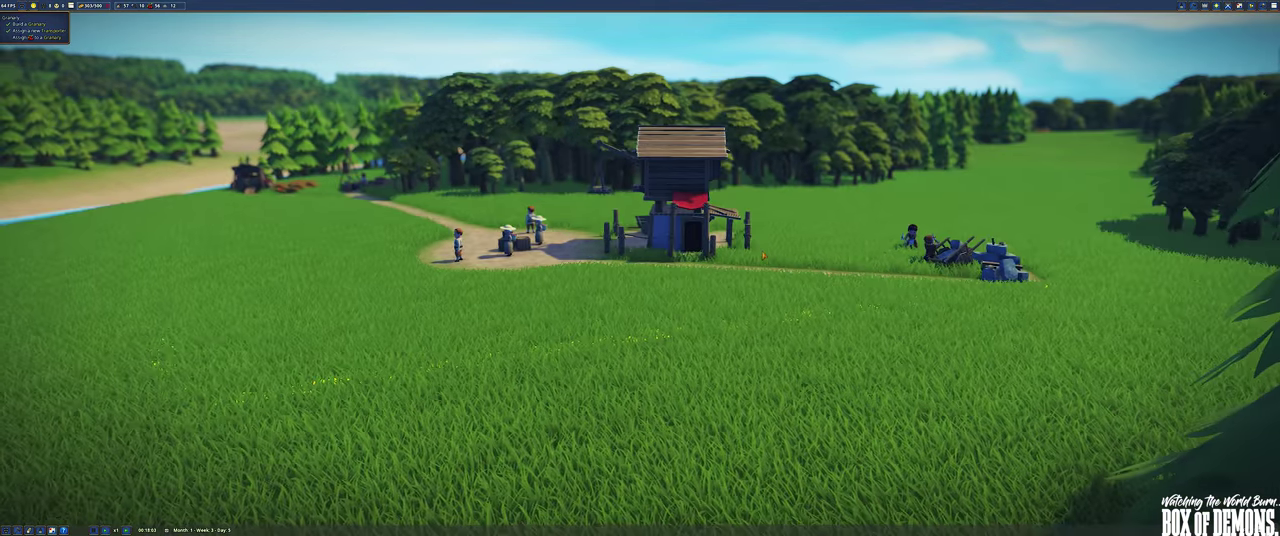
pyautogui.scroll(2, 640, 268)
pyautogui.scroll(2, 640, 268)
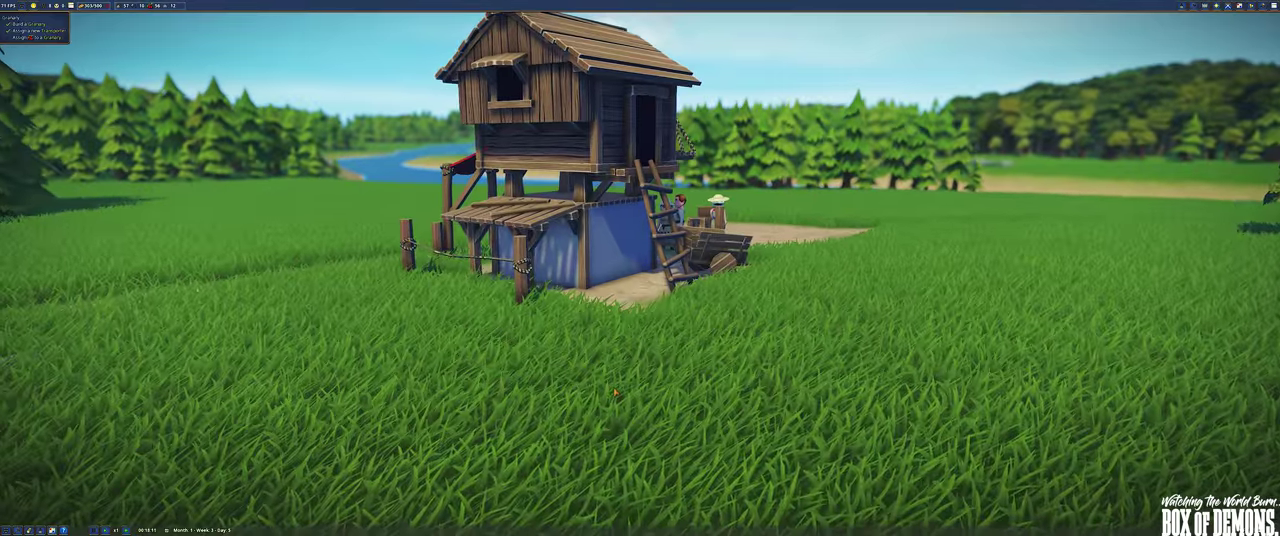
pyautogui.scroll(3, 640, 268)
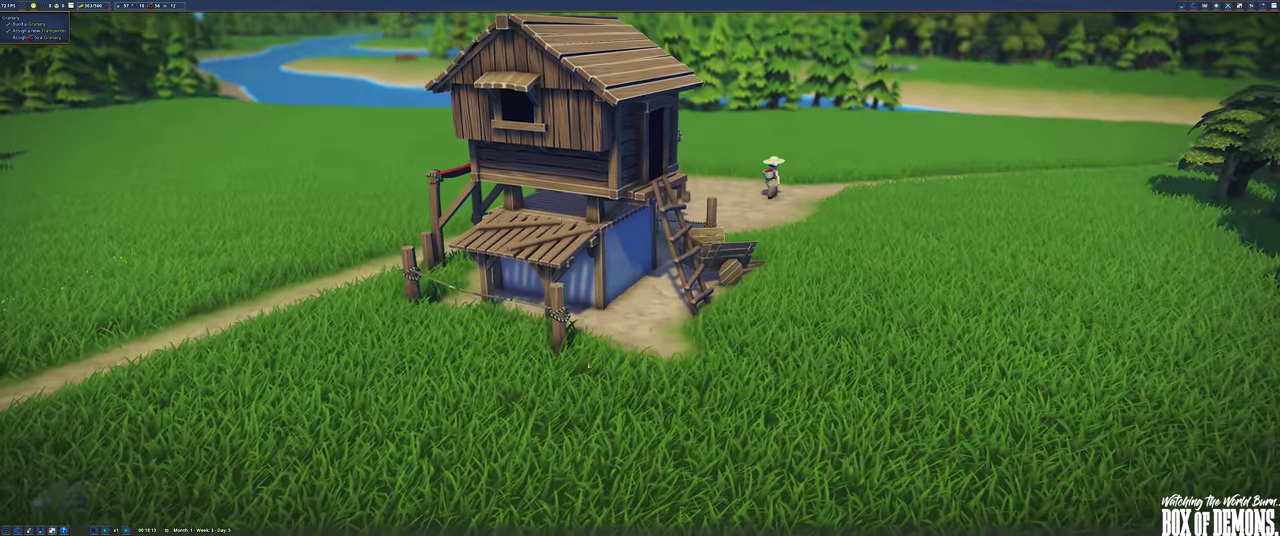
pyautogui.middleClick(640, 268)
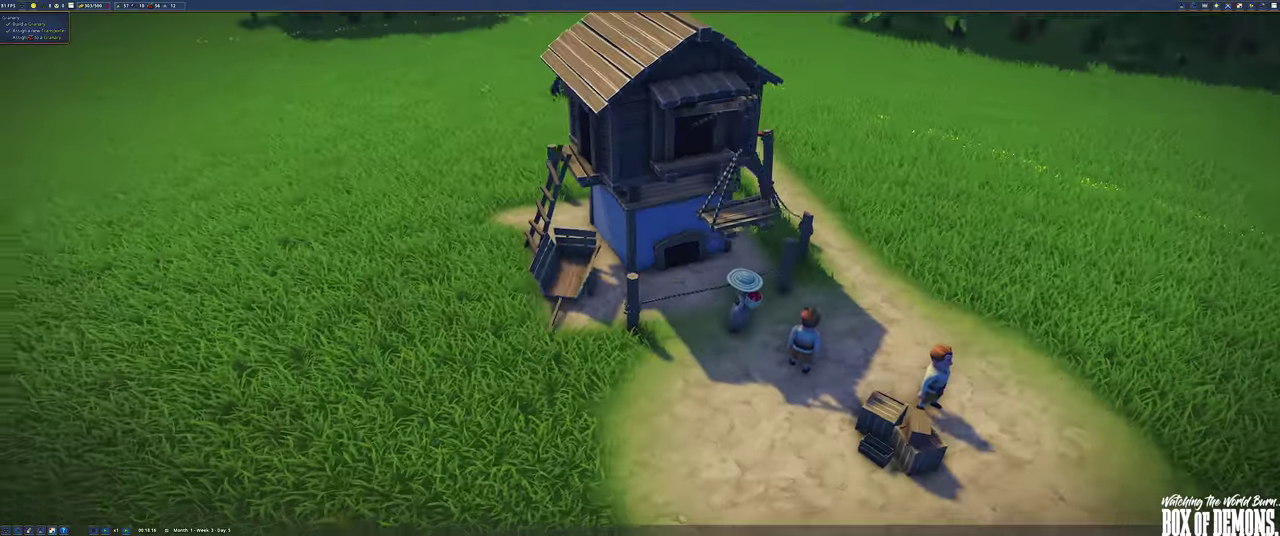
pyautogui.moveTo(640, 268); pyautogui.dragTo(900, 268)
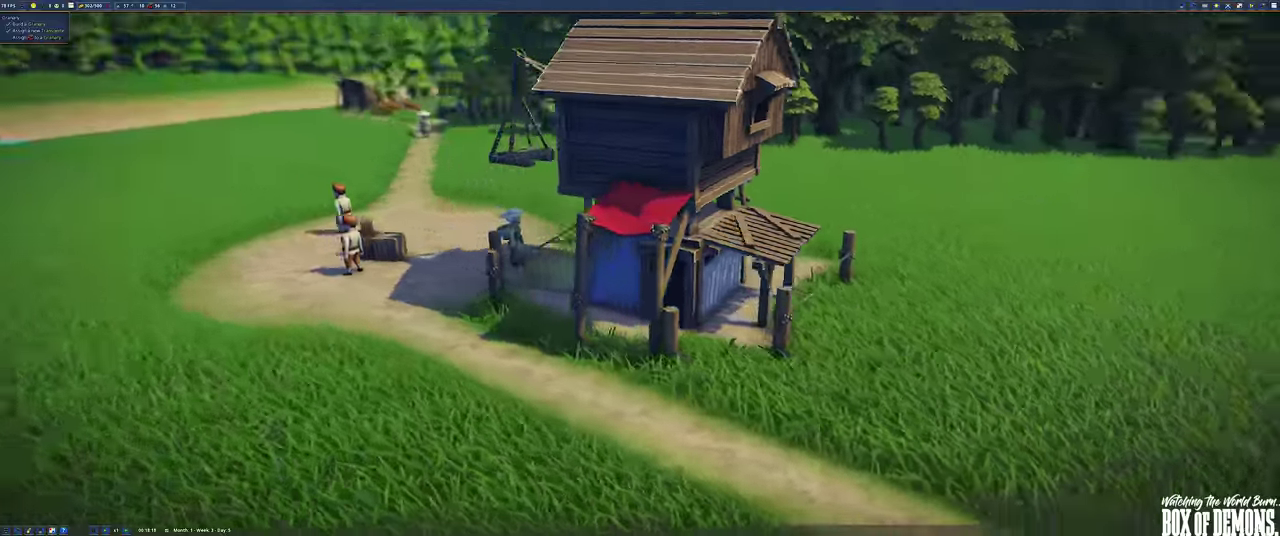
pyautogui.moveTo(640, 268); pyautogui.dragTo(500, 268)
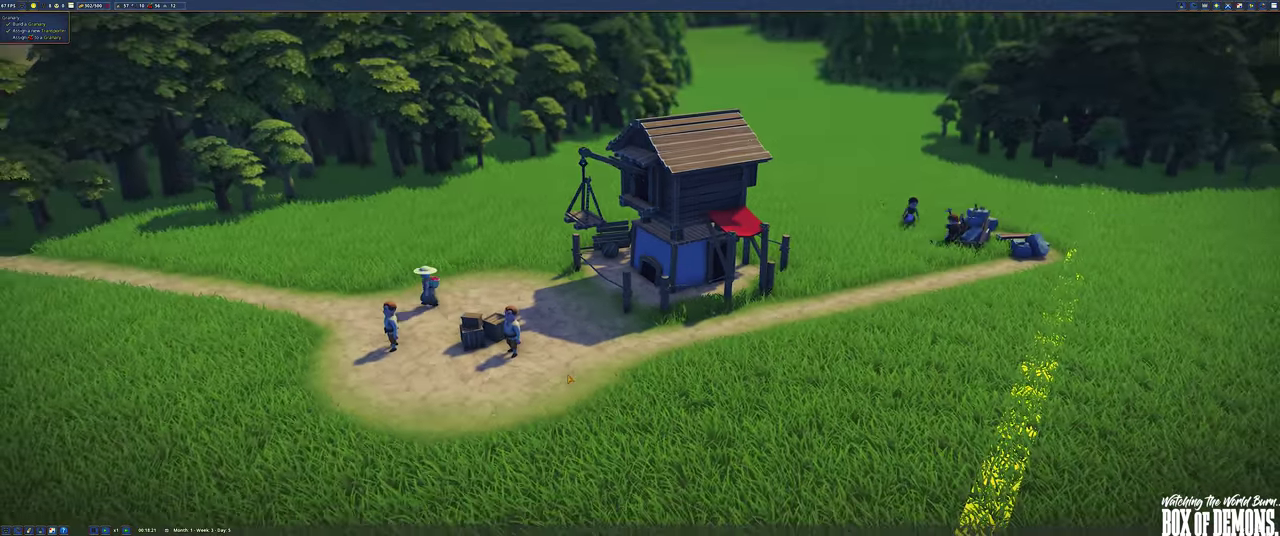
# Rotate the view around the granary and shift the village scene sideways
pyautogui.moveTo(640, 268); pyautogui.dragTo(760, 268)
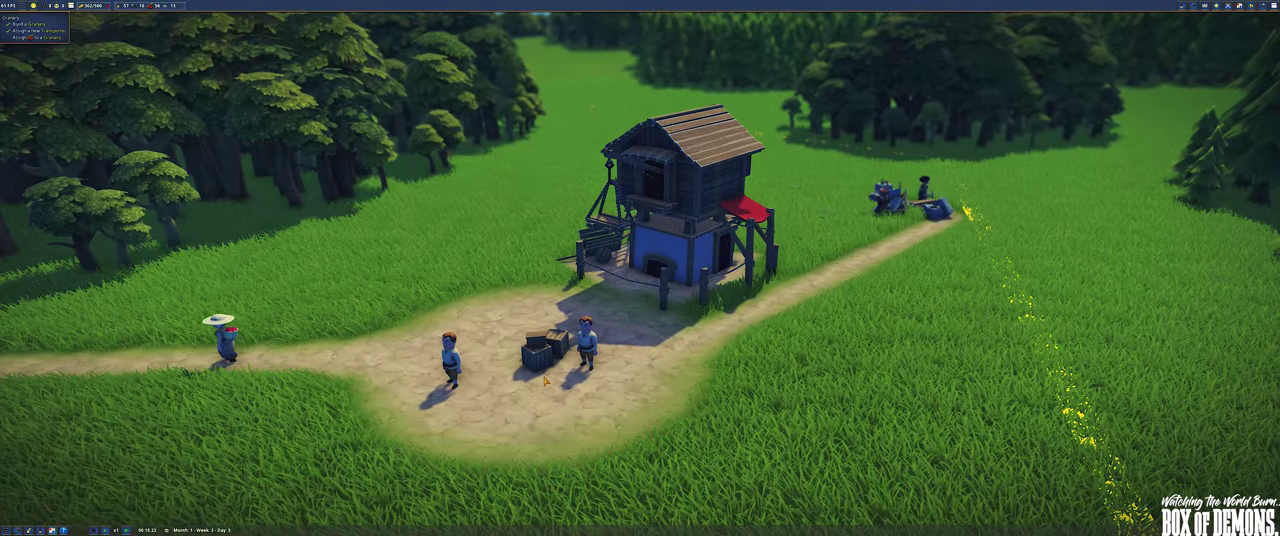
pyautogui.scroll(-5, 546, 381)
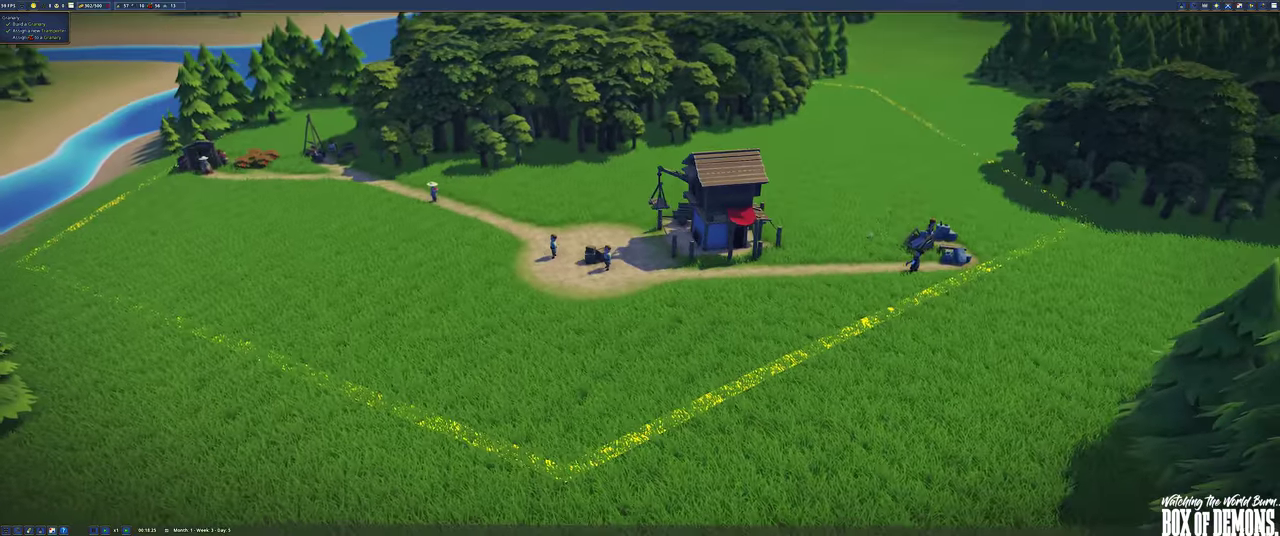
pyautogui.scroll(5, 525, 365)
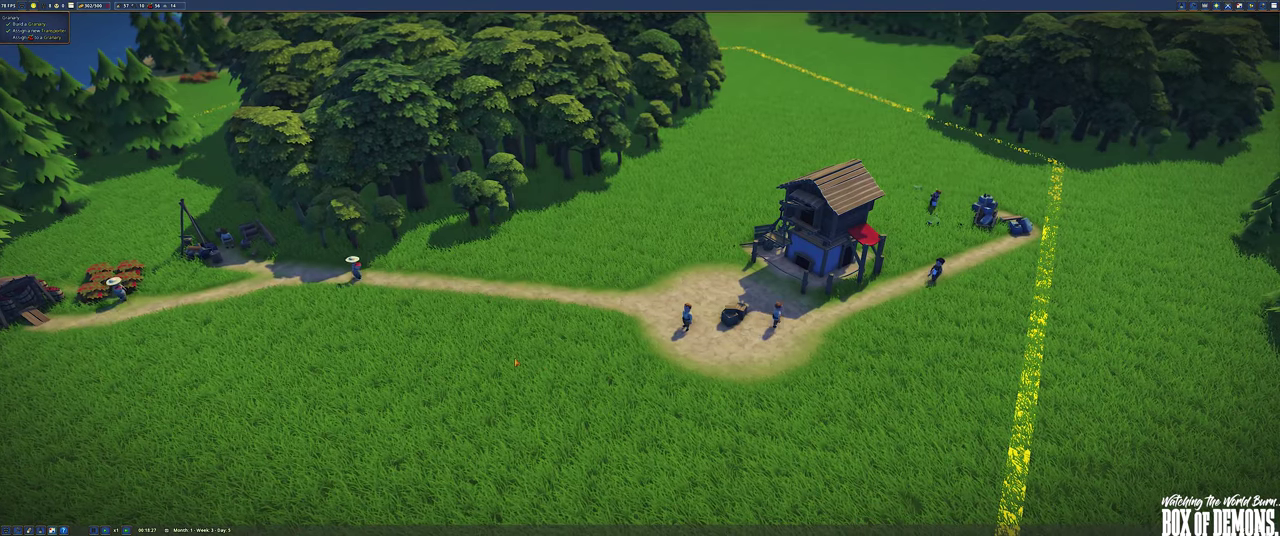
pyautogui.press('a')
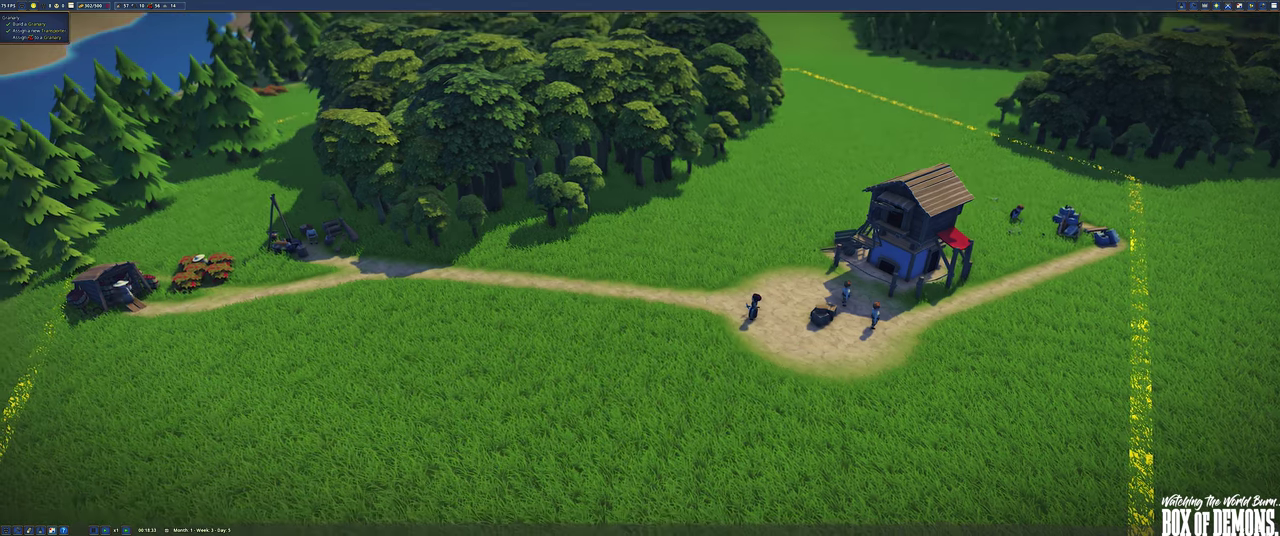
pyautogui.scroll(-5, 523, 365)
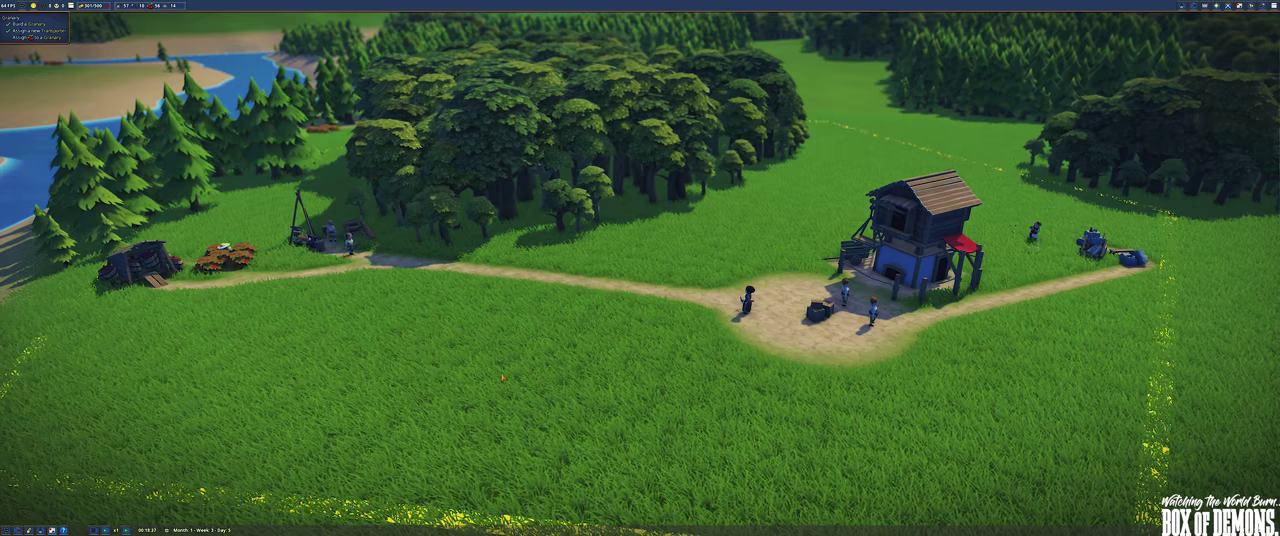
pyautogui.scroll(-6, 503, 377)
pyautogui.scroll(-4, 503, 377)
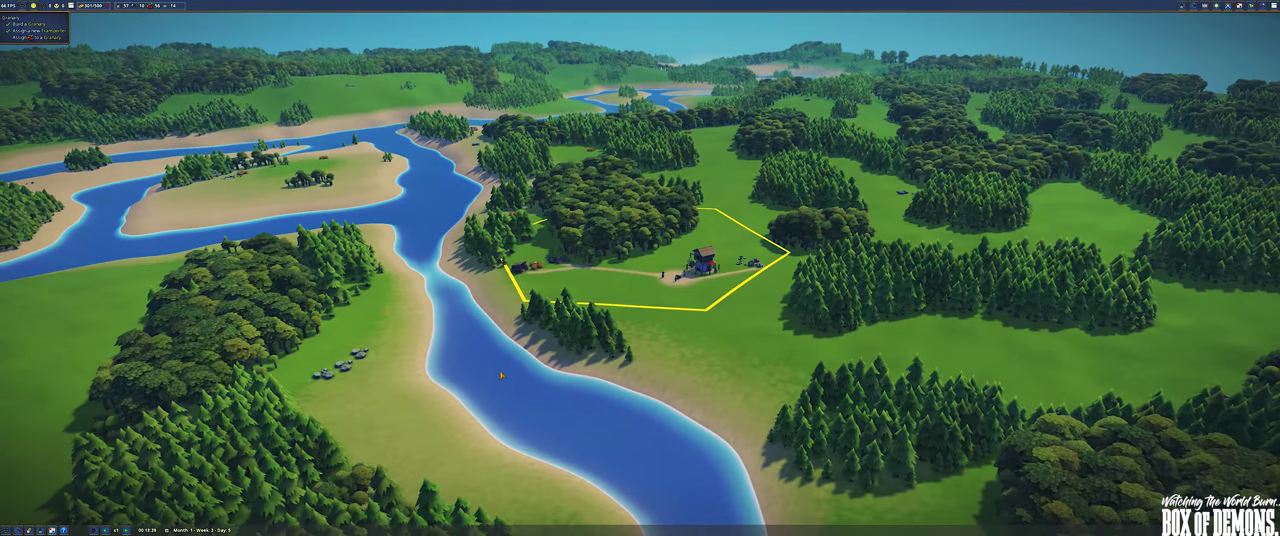